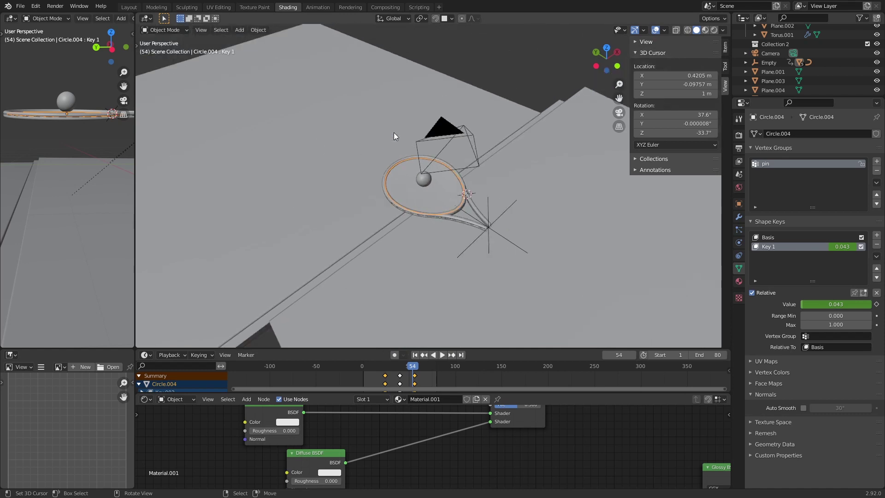
Examine the finished scene's ground planes and racket model, including the view through the camera.
{"action": "left_click", "coordinate": [364, 189]}
{"action": "left_click", "coordinate": [375, 234]}
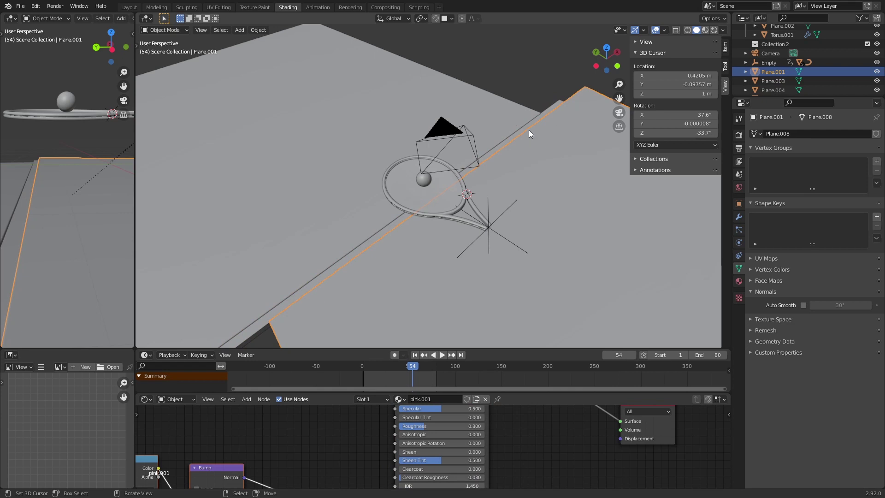
{"action": "left_click", "coordinate": [550, 154]}
{"action": "left_click", "coordinate": [550, 160]}
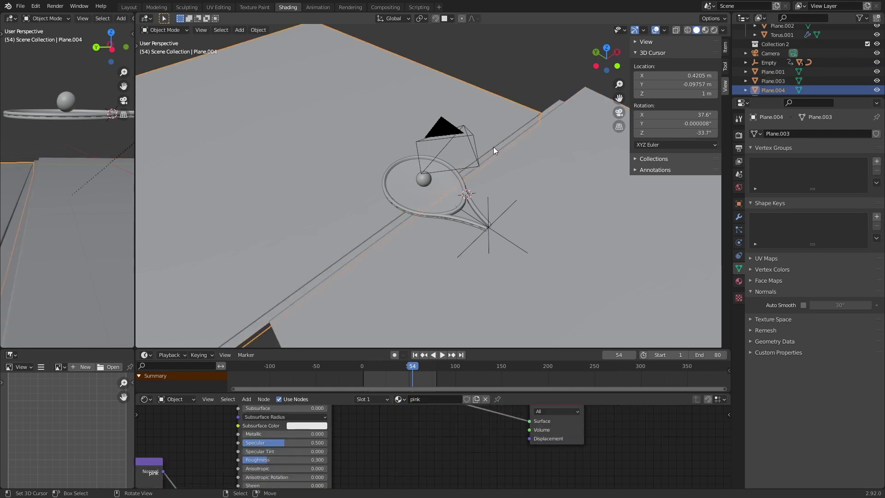
{"action": "left_click", "coordinate": [465, 198]}
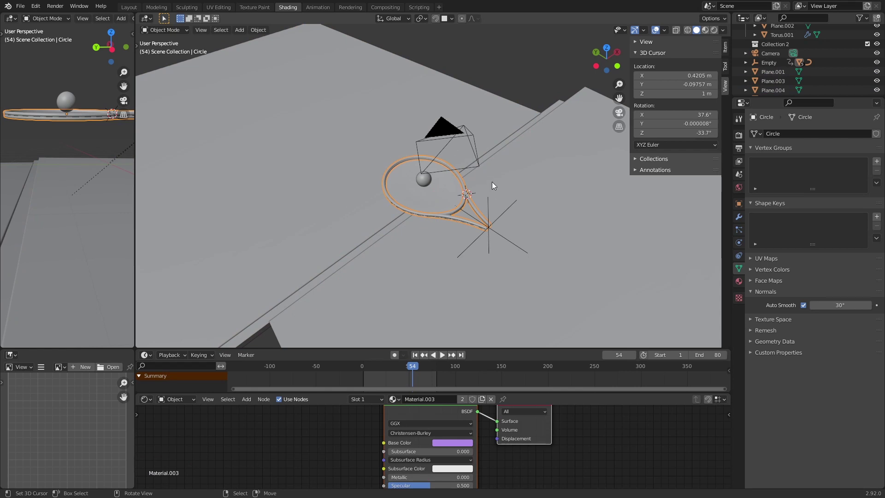
{"action": "key", "text": "KP_0"}
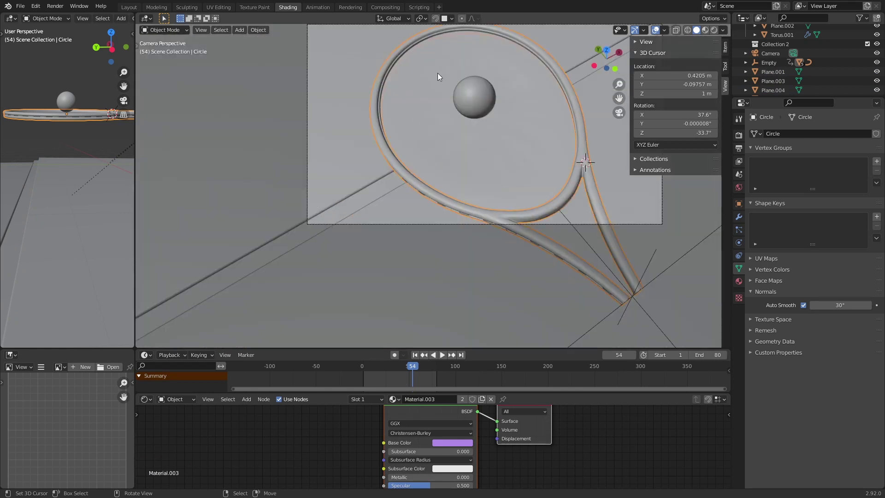
{"action": "left_click", "coordinate": [466, 82]}
{"action": "middle_click_drag", "start_coordinate": [469, 109], "coordinate": [444, 142], "text": "shift"}
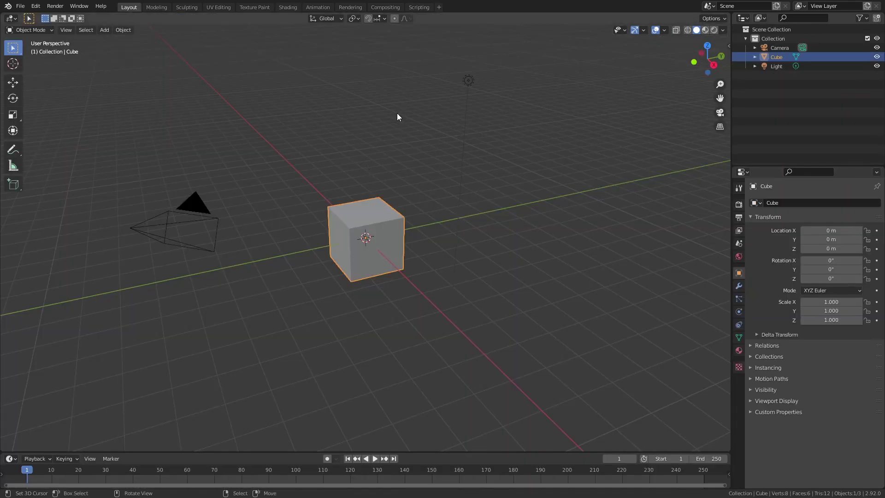
Delete the default cube from the new scene.
{"action": "middle_click_drag", "start_coordinate": [524, 197], "coordinate": [494, 190]}
{"action": "key", "text": "x"}
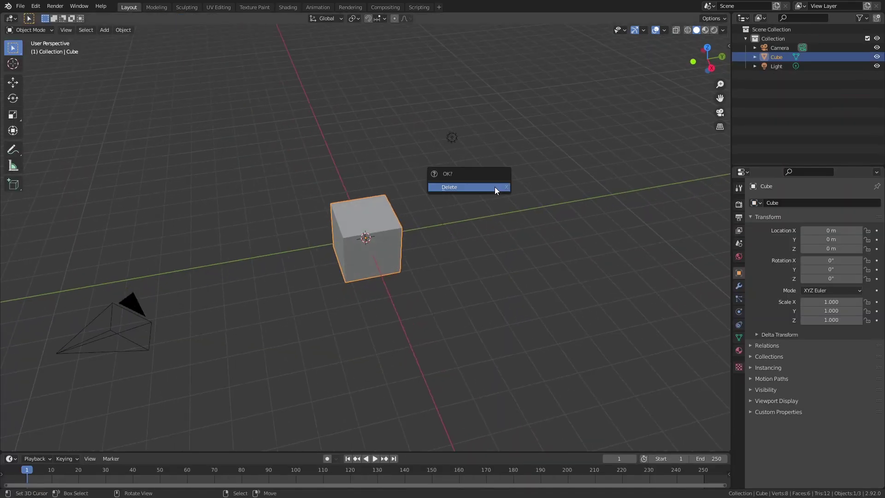
{"action": "left_click", "coordinate": [494, 189]}
In top view, bring the labelled tennis racket picture into the scene as a reference image.
{"action": "key", "text": "KP_7"}
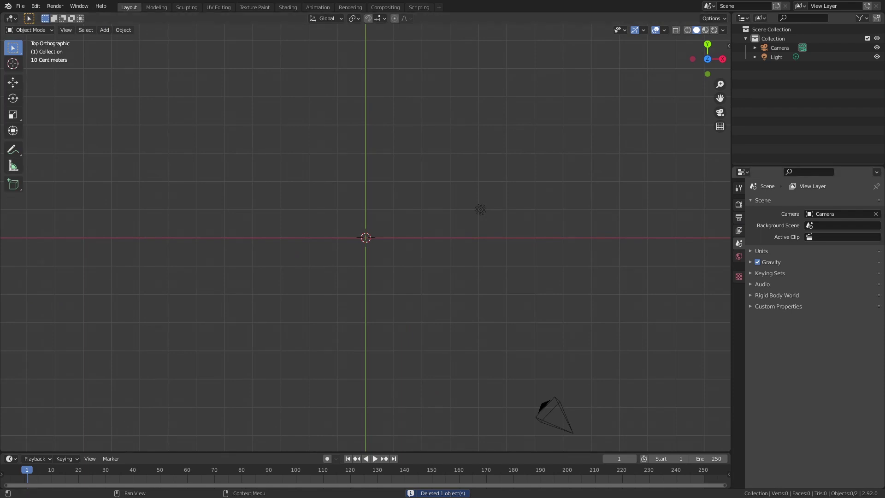
{"action": "left_click_drag", "start_coordinate": [608, 260], "coordinate": [377, 239]}
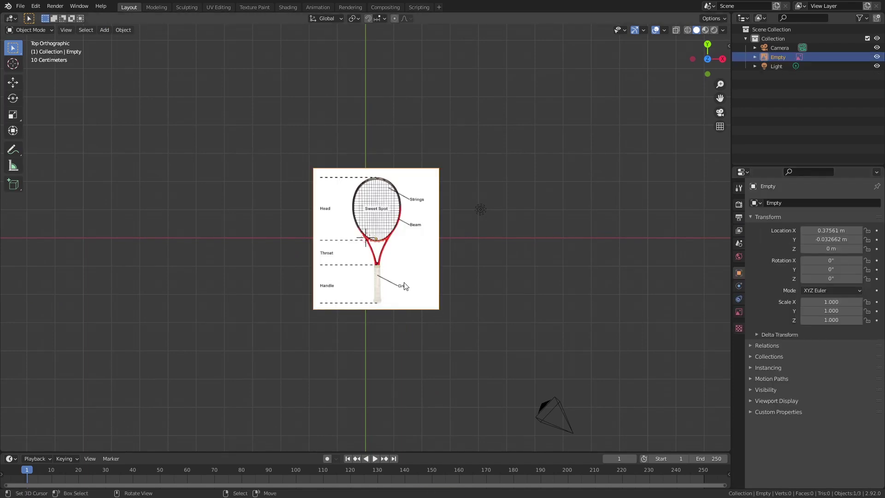
{"action": "scroll", "coordinate": [413, 276], "scroll_direction": "up", "scroll_amount": 4}
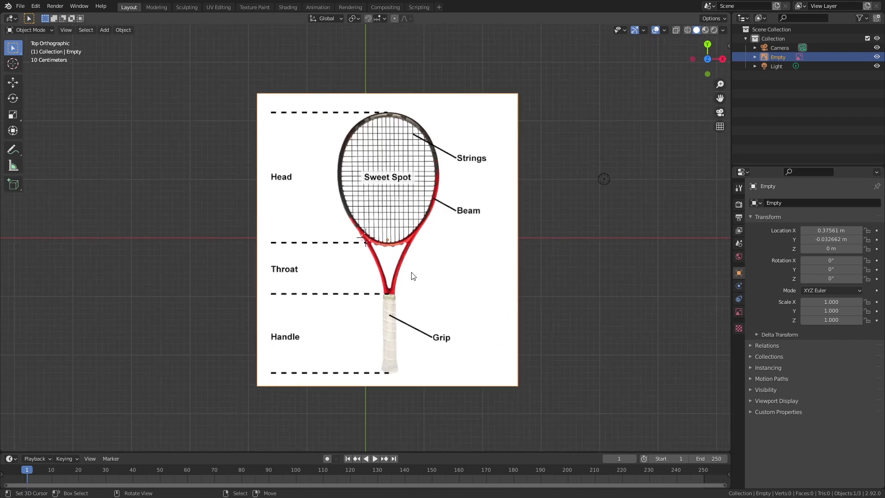
{"action": "scroll", "coordinate": [433, 285], "scroll_direction": "up", "scroll_amount": 2}
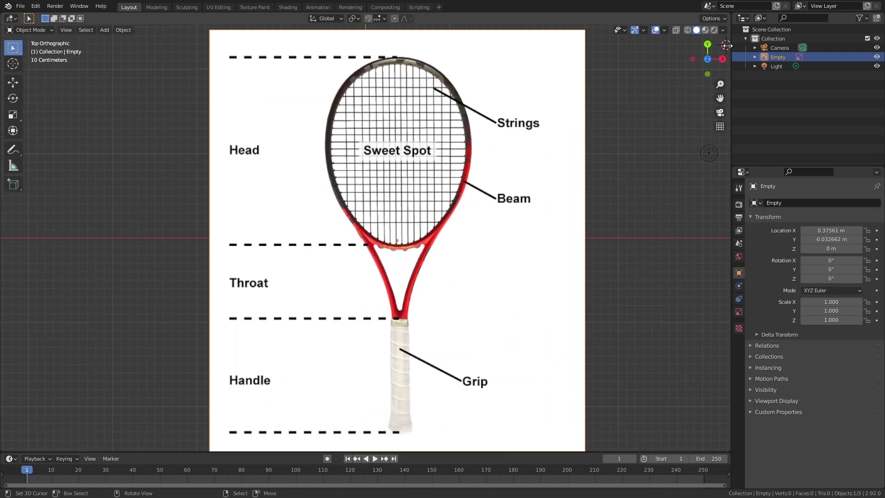
Set the reference image's X and Y location to 0 so it sits at the world origin.
{"action": "left_click", "coordinate": [728, 45]}
{"action": "left_click", "coordinate": [682, 65]}
{"action": "left_click", "coordinate": [683, 64]}
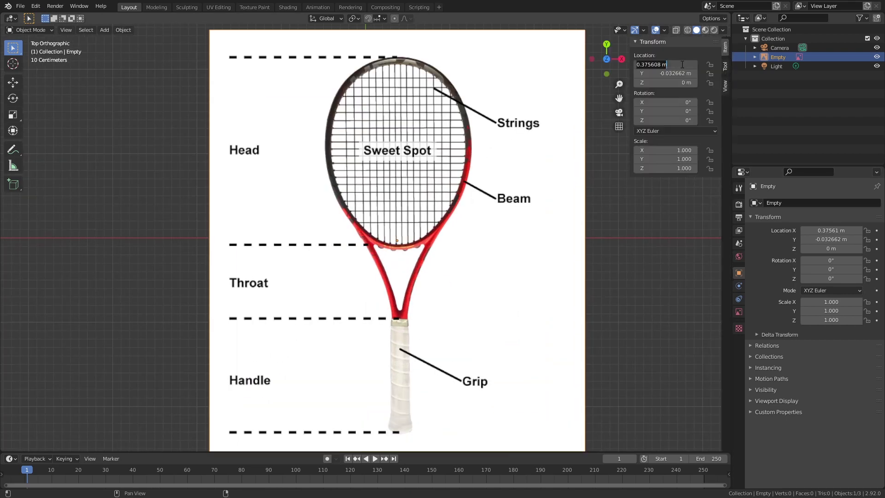
{"action": "key", "text": "Tab"}
{"action": "type", "text": "0"}
{"action": "key", "text": "Return"}
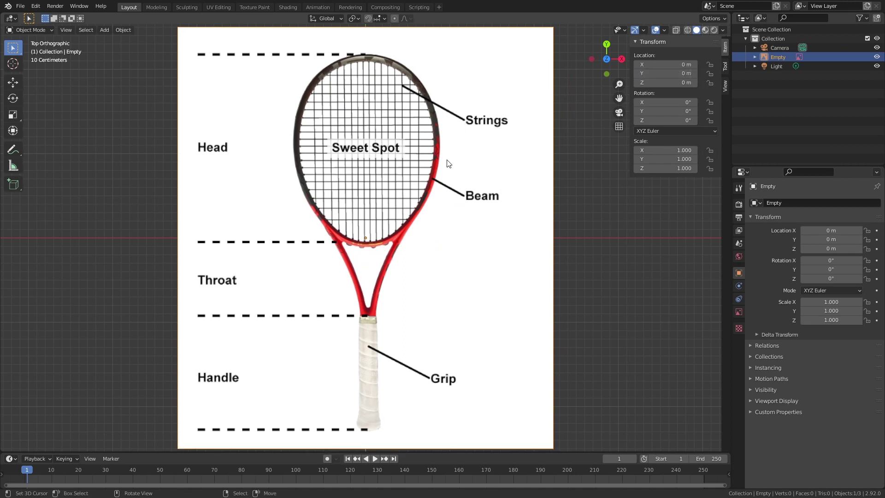
Deselect the reference image and add a mesh plane at the origin.
{"action": "scroll", "coordinate": [406, 176], "scroll_direction": "down", "scroll_amount": 2}
{"action": "scroll", "coordinate": [417, 188], "scroll_direction": "down", "scroll_amount": 5}
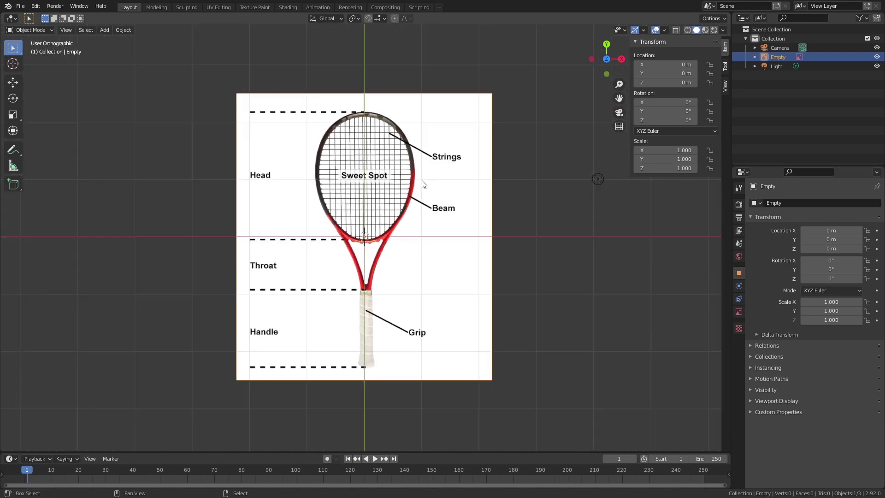
{"action": "left_click", "coordinate": [462, 137]}
{"action": "key", "text": "shift+a"}
{"action": "mouse_move", "coordinate": [457, 141]}
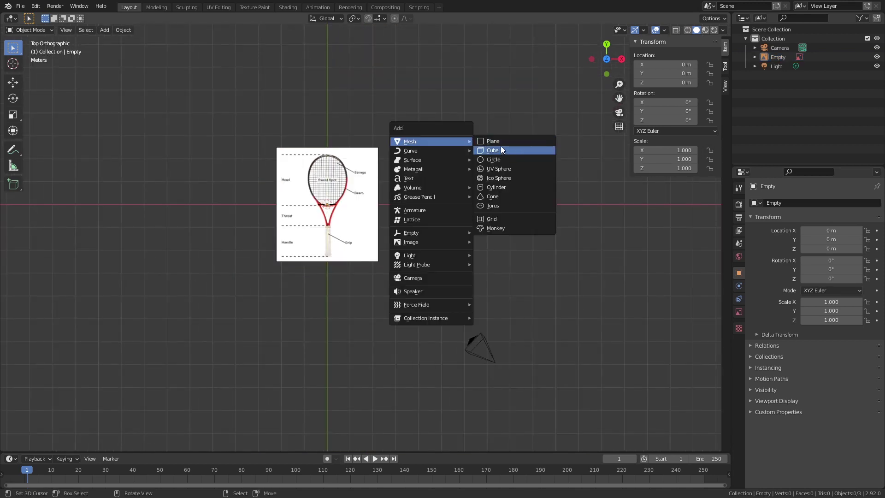
{"action": "left_click", "coordinate": [501, 142]}
Split the plane down its vertical centre line with one unslid loop cut in Edit Mode.
{"action": "scroll", "coordinate": [455, 154], "scroll_direction": "up", "scroll_amount": 8}
{"action": "scroll", "coordinate": [430, 198], "scroll_direction": "up", "scroll_amount": 3, "text": "shift"}
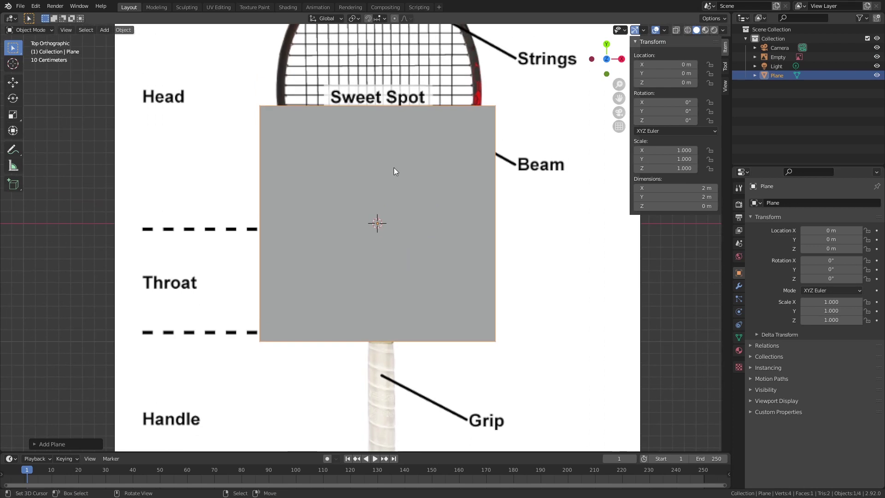
{"action": "key", "text": "Tab"}
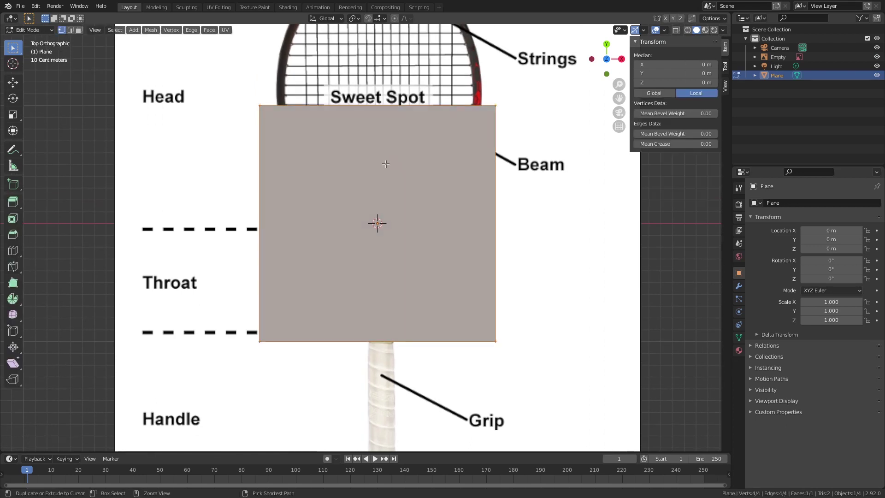
{"action": "key", "text": "ctrl+r"}
{"action": "left_click", "coordinate": [381, 111]}
{"action": "right_click", "coordinate": [381, 107]}
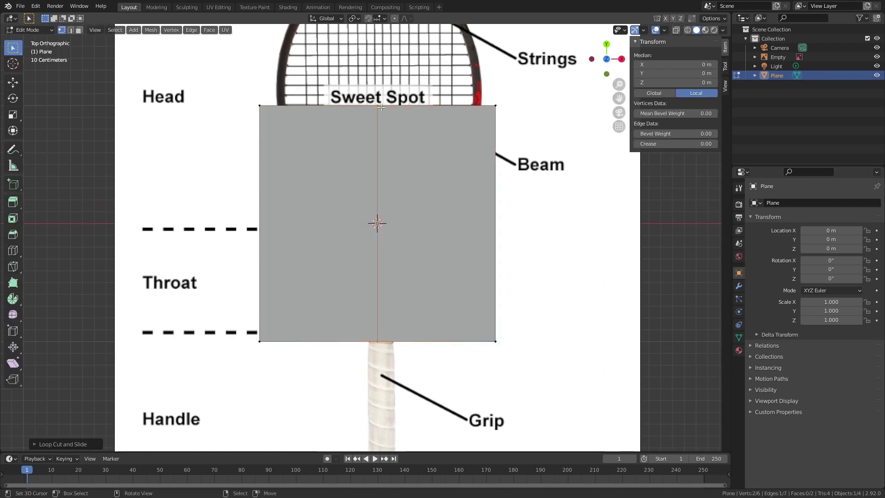
Delete the outer vertices of the plane's left half, keeping only the half on the positive X side.
{"action": "left_click", "coordinate": [264, 116]}
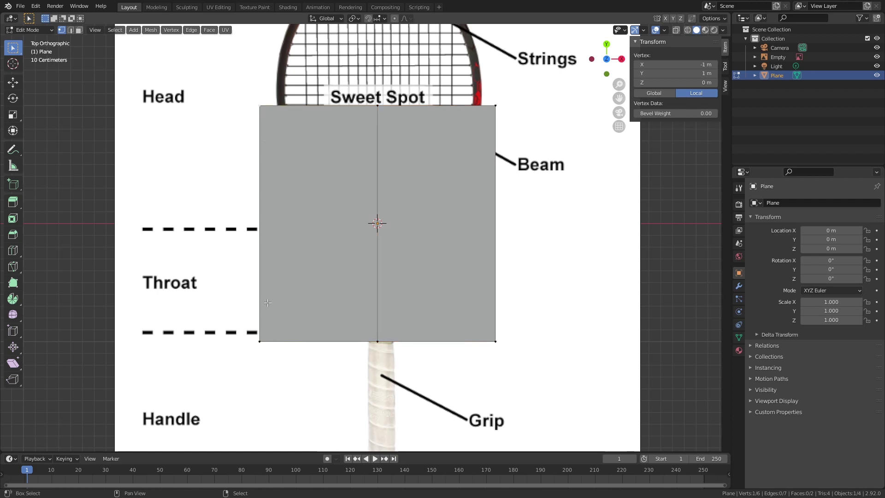
{"action": "key", "text": "x"}
{"action": "left_click", "coordinate": [207, 186]}
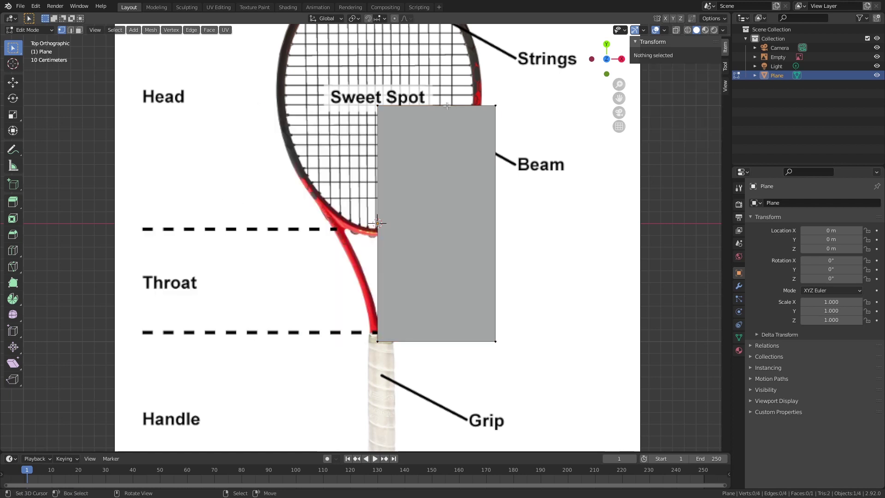
Add a Mirror modifier on the X axis to the half plane and enable Clipping.
{"action": "scroll", "coordinate": [386, 225], "scroll_direction": "up", "scroll_amount": 6}
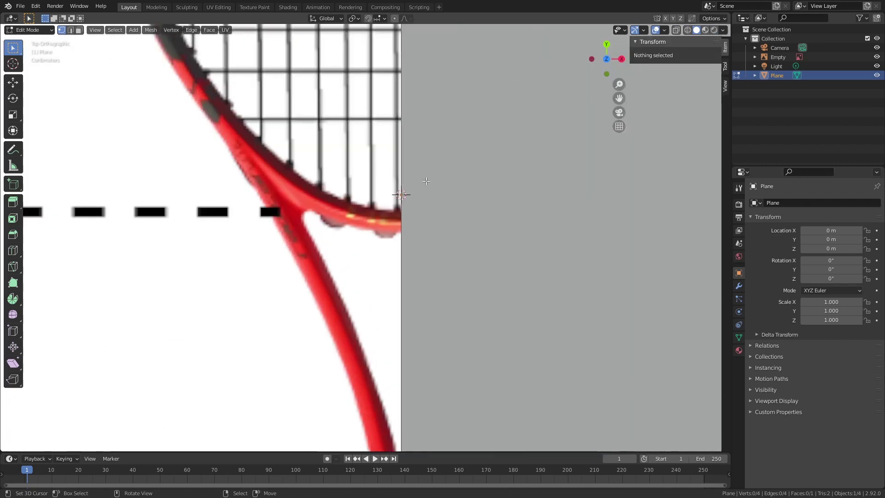
{"action": "scroll", "coordinate": [408, 183], "scroll_direction": "down", "scroll_amount": 6}
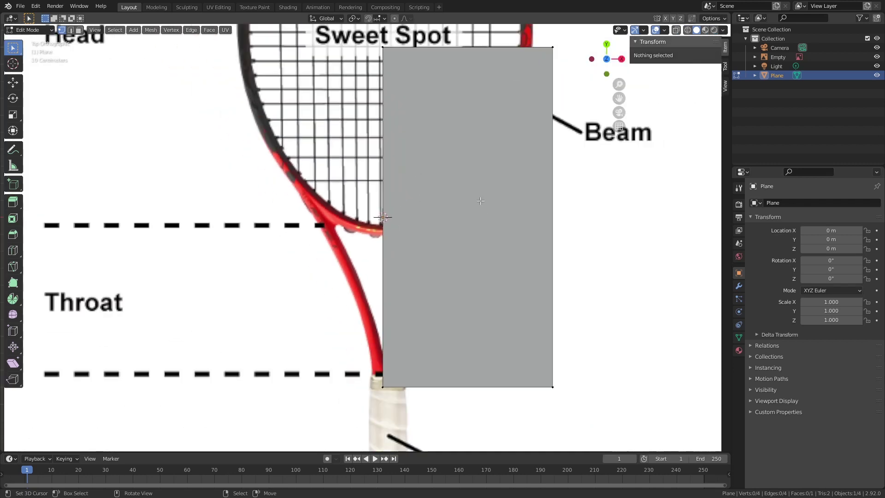
{"action": "key", "text": "Tab"}
{"action": "left_click", "coordinate": [739, 286]}
{"action": "left_click", "coordinate": [785, 202]}
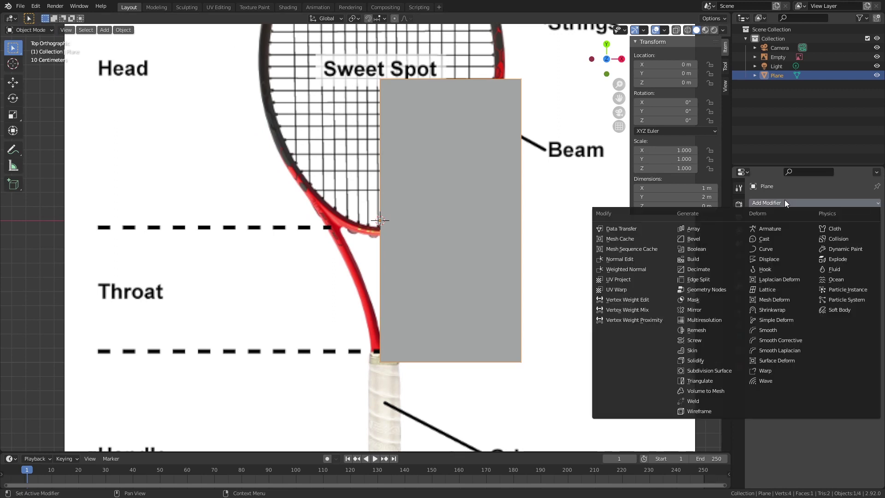
{"action": "left_click", "coordinate": [714, 311]}
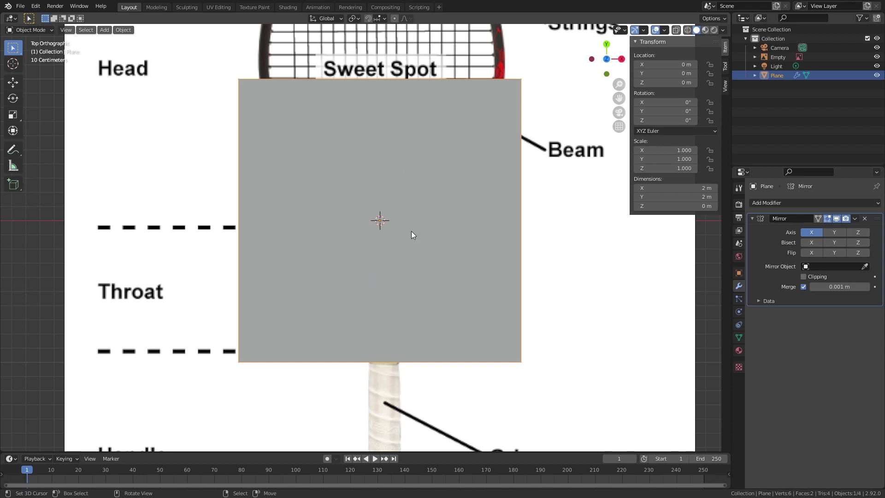
{"action": "left_click", "coordinate": [811, 277]}
Select all of the half plane's geometry and scale it down into a smaller, flatter rectangle around the origin.
{"action": "key", "text": "Tab"}
{"action": "key", "text": "a"}
{"action": "key", "text": "s"}
{"action": "key", "text": "Escape"}
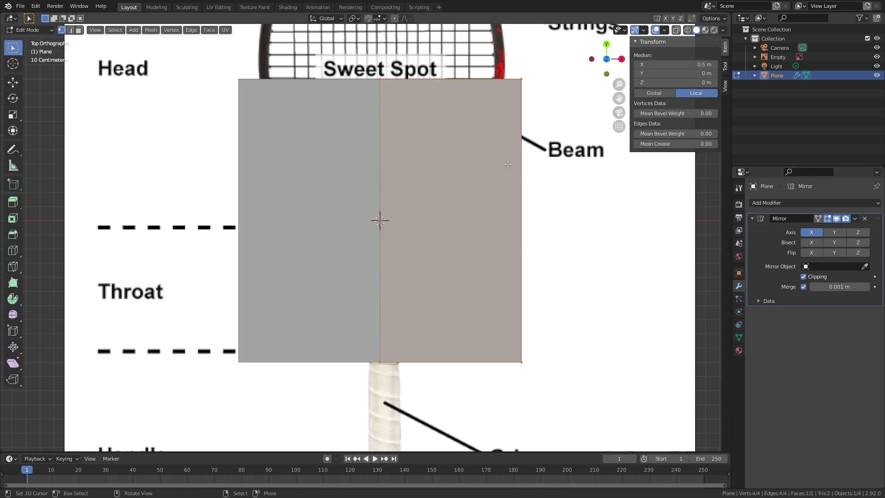
{"action": "key", "text": "s"}
{"action": "key", "text": "Escape"}
{"action": "key", "text": "s"}
{"action": "left_click", "coordinate": [449, 191]}
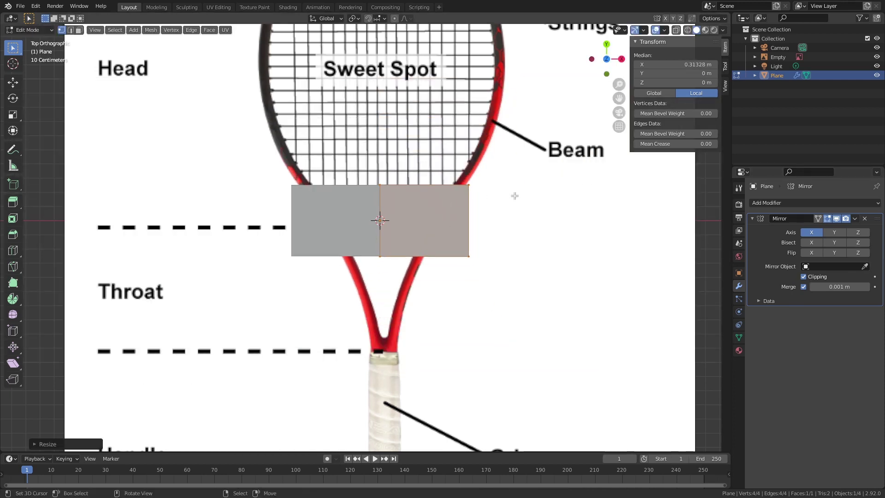
Switch to wireframe display, shrink the rectangle to a thin strip and move it onto the bridge below the racket's strings.
{"action": "scroll", "coordinate": [515, 196], "scroll_direction": "up", "scroll_amount": 4}
{"action": "key", "text": "z"}
{"action": "left_click", "coordinate": [549, 201]}
{"action": "key", "text": "s"}
{"action": "left_click", "coordinate": [514, 196]}
{"action": "key", "text": "g"}
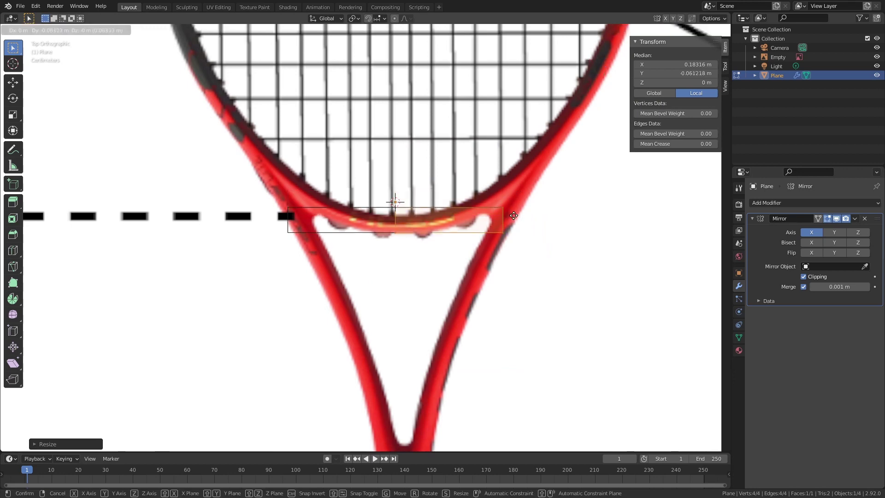
{"action": "left_click", "coordinate": [514, 215]}
Select the strip's outer edge and reposition it so the strip follows the bridge's upward curve.
{"action": "scroll", "coordinate": [513, 216], "scroll_direction": "up", "scroll_amount": 2}
{"action": "left_click", "coordinate": [535, 251]}
{"action": "key", "text": "g"}
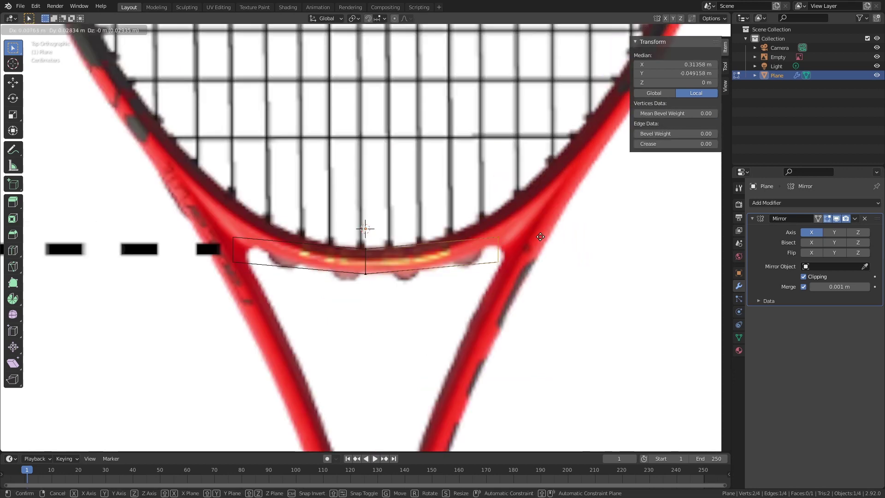
{"action": "left_click", "coordinate": [541, 236]}
Extrude the strip's outer edge up along the side of the racket head, to about X 0.81 m, Y 0.69 m.
{"action": "scroll", "coordinate": [533, 178], "scroll_direction": "down", "scroll_amount": 2}
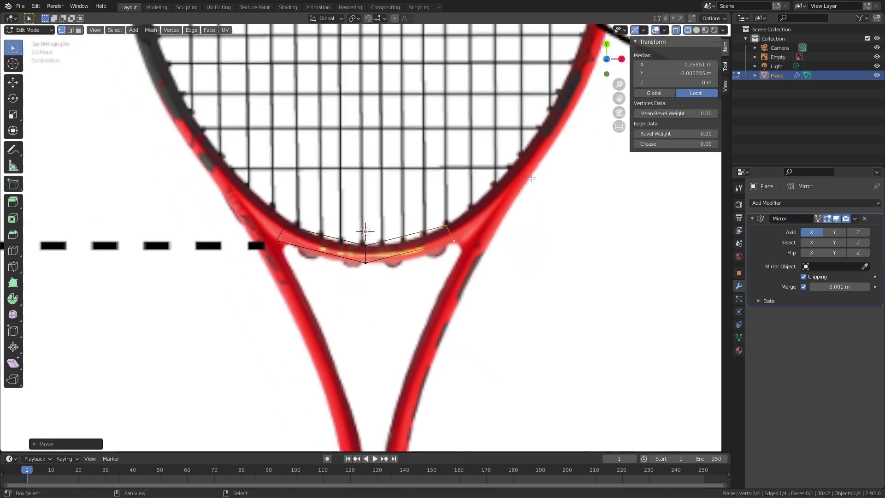
{"action": "scroll", "coordinate": [533, 178], "scroll_direction": "down", "scroll_amount": 2}
{"action": "key", "text": "e"}
{"action": "left_click", "coordinate": [520, 202]}
{"action": "scroll", "coordinate": [521, 202], "scroll_direction": "up", "scroll_amount": 2}
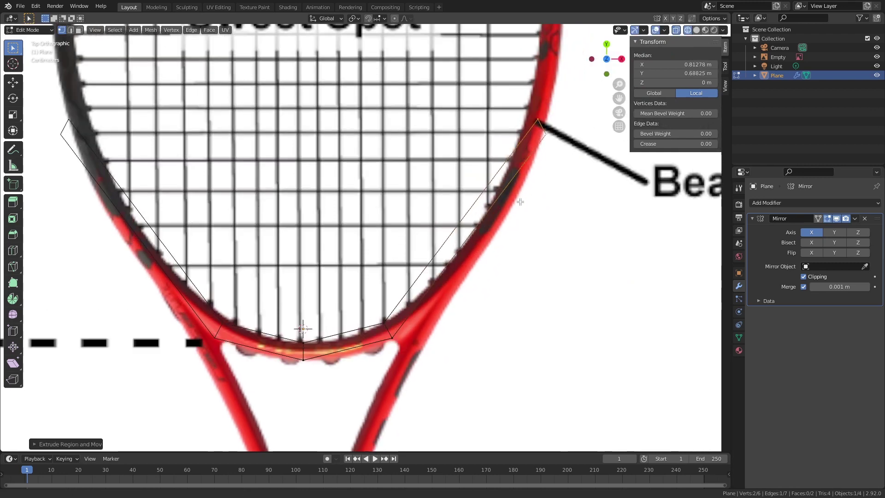
Move the extruded edge to the racket head's widest part, at about X 0.85 m, Y 1.07 m, and rotate it horizontal across the beam.
{"action": "scroll", "coordinate": [521, 201], "scroll_direction": "down", "scroll_amount": 2}
{"action": "key", "text": "g"}
{"action": "left_click", "coordinate": [565, 123]}
{"action": "key", "text": "r"}
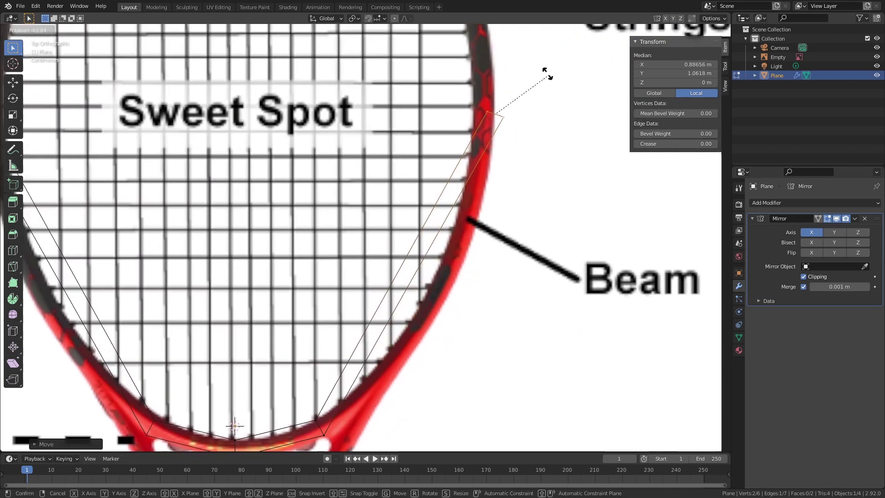
{"action": "left_click", "coordinate": [524, 63]}
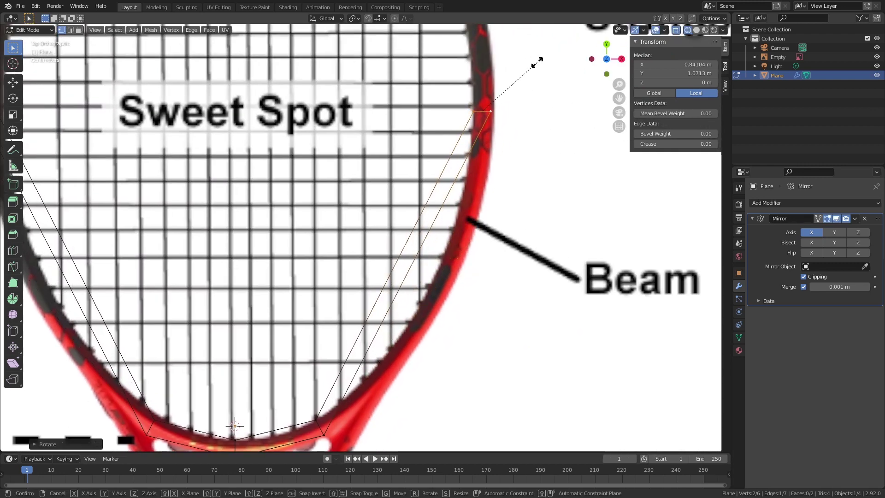
{"action": "key", "text": "g"}
{"action": "left_click", "coordinate": [510, 115]}
{"action": "scroll", "coordinate": [470, 138], "scroll_direction": "down", "scroll_amount": 2}
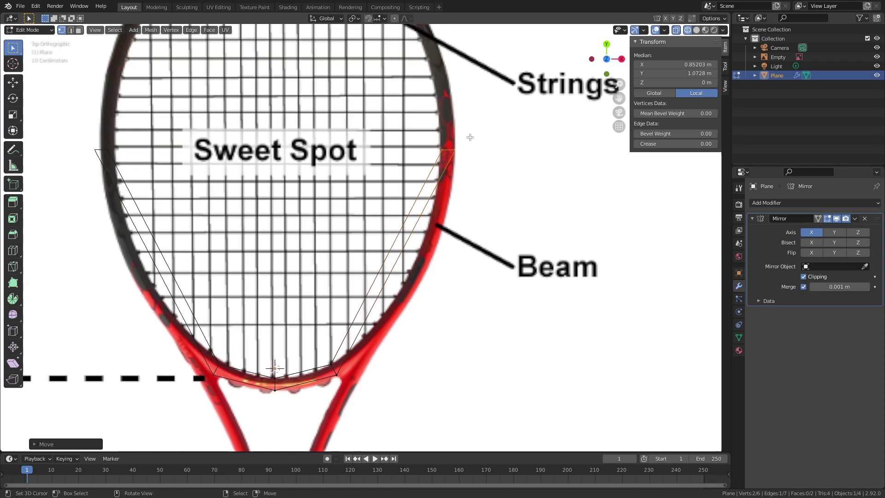
Check how the mirrored outline fits both sides of the racket head and return to Object Mode.
{"action": "scroll", "coordinate": [456, 160], "scroll_direction": "up", "scroll_amount": 3}
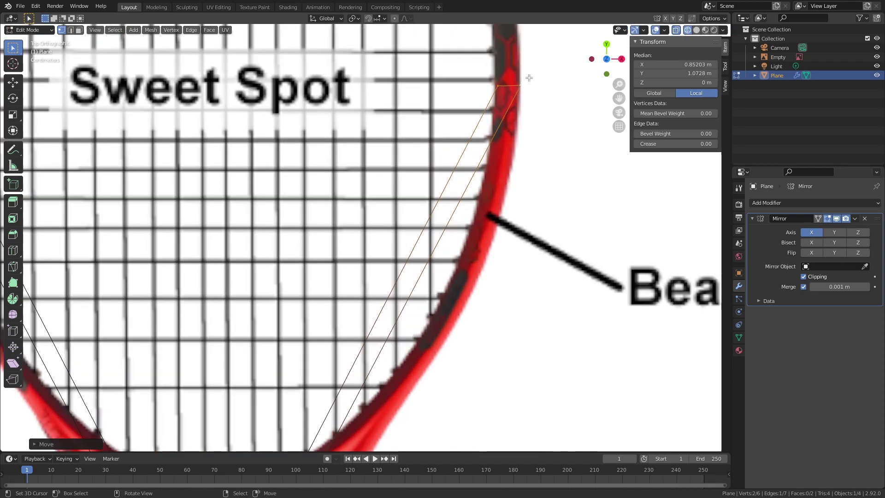
{"action": "scroll", "coordinate": [620, 270], "scroll_direction": "down", "scroll_amount": 3}
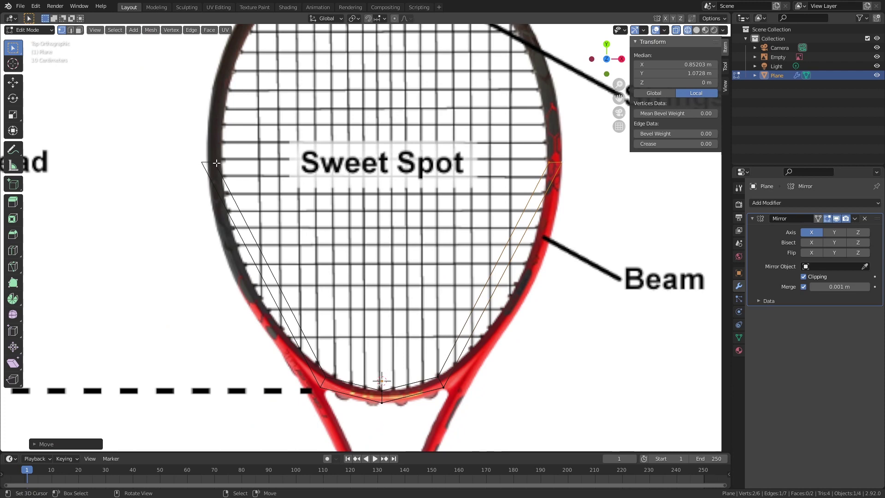
{"action": "key", "text": "Tab"}
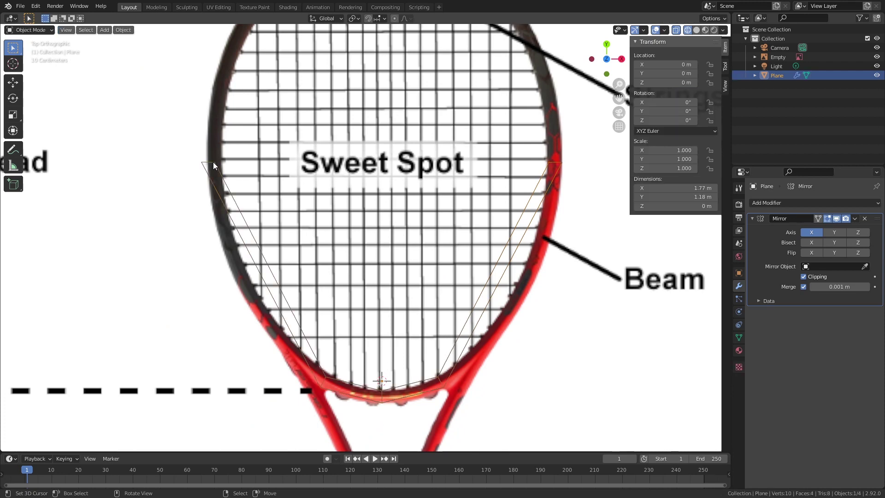
Move the reference image along X to -0.013562 m so the racket is centred on the mirror axis.
{"action": "left_click", "coordinate": [397, 94]}
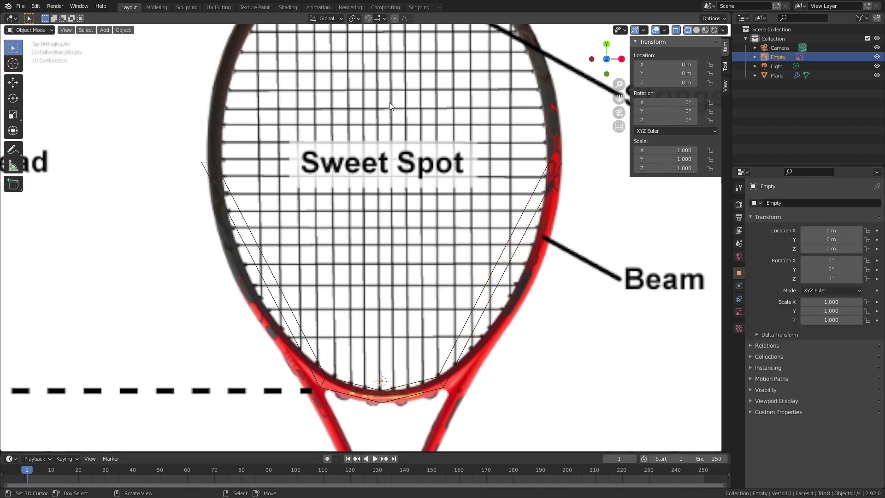
{"action": "key", "text": "g"}
{"action": "key", "text": "x"}
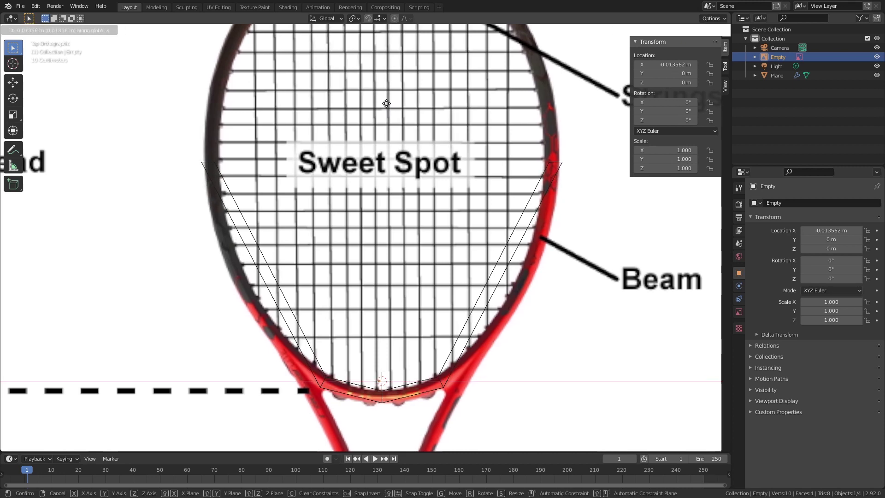
{"action": "left_click", "coordinate": [387, 104]}
Move the plane's end edge at the head's widest part to about X 0.838 m, Y 1.073 m, over the shifted beam.
{"action": "left_click", "coordinate": [562, 164]}
{"action": "key", "text": "Tab"}
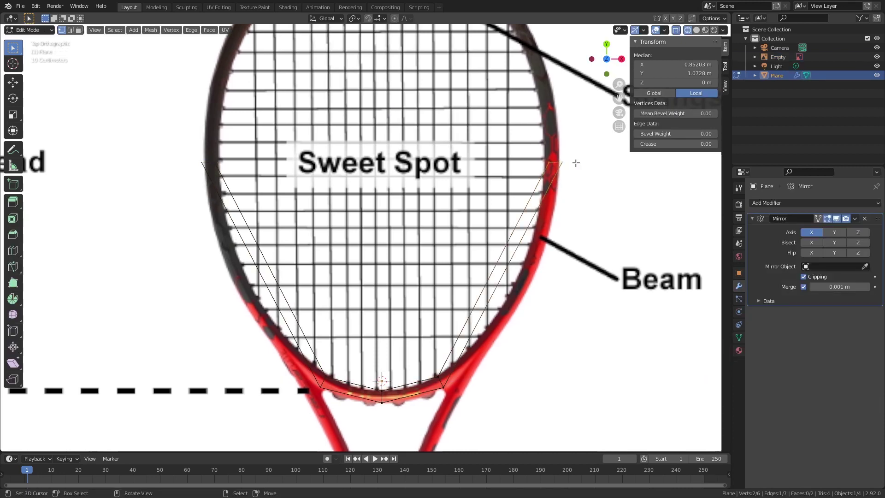
{"action": "key", "text": "g"}
{"action": "left_click", "coordinate": [573, 163]}
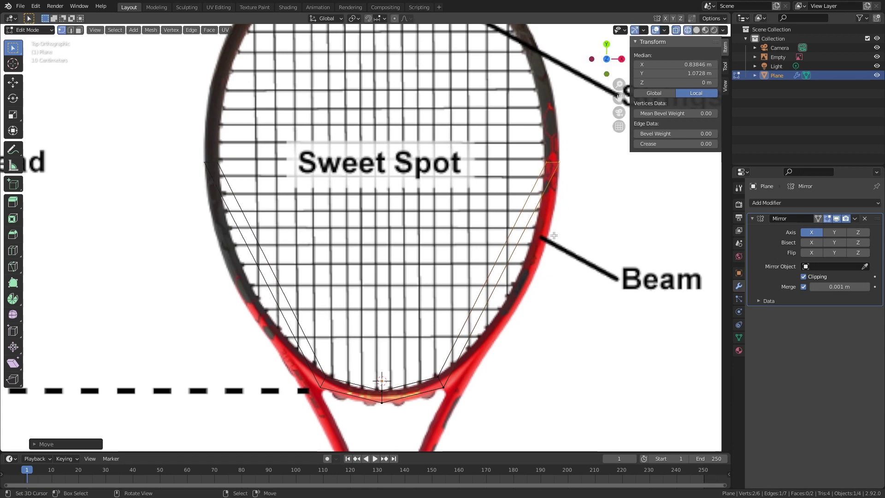
Add a loop cut to the long side segment, move it onto the beam at about X 0.67 m, Y 0.43 m, and scale it to fit.
{"action": "key", "text": "ctrl+r"}
{"action": "left_click", "coordinate": [505, 271]}
{"action": "key", "text": "g"}
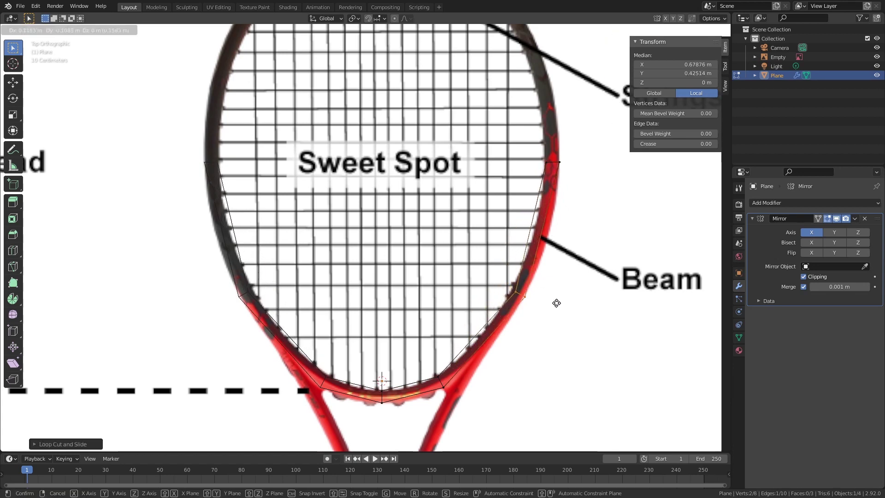
{"action": "left_click", "coordinate": [556, 302]}
{"action": "scroll", "coordinate": [553, 303], "scroll_direction": "up", "scroll_amount": 4}
{"action": "key", "text": "s"}
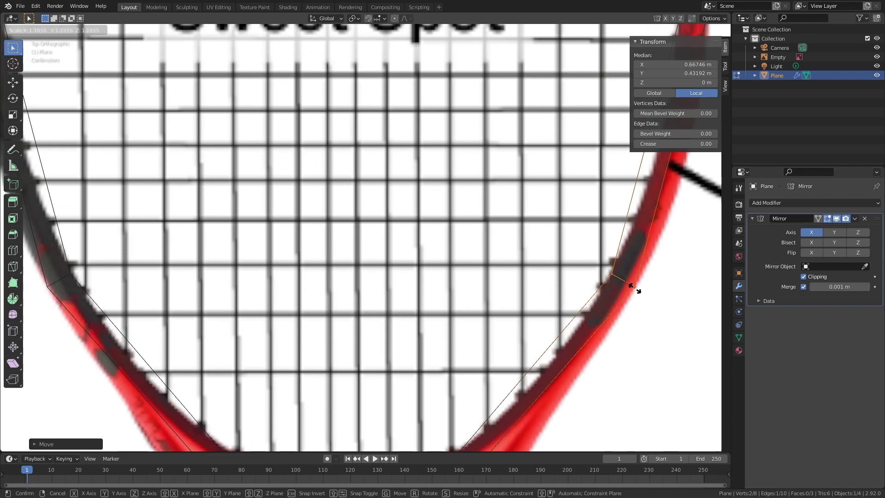
{"action": "left_click", "coordinate": [636, 288]}
{"action": "key", "text": "g"}
{"action": "left_click", "coordinate": [638, 287]}
Add a loop cut to the lower side segment between the bridge's end and the previous cut.
{"action": "middle_click_drag", "start_coordinate": [523, 405], "coordinate": [437, 227], "text": "shift"}
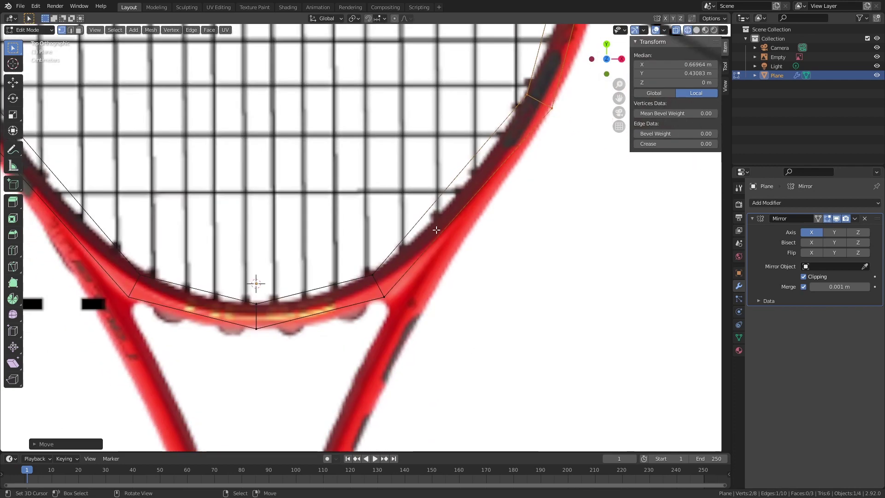
{"action": "key", "text": "ctrl+r"}
{"action": "left_click", "coordinate": [462, 202]}
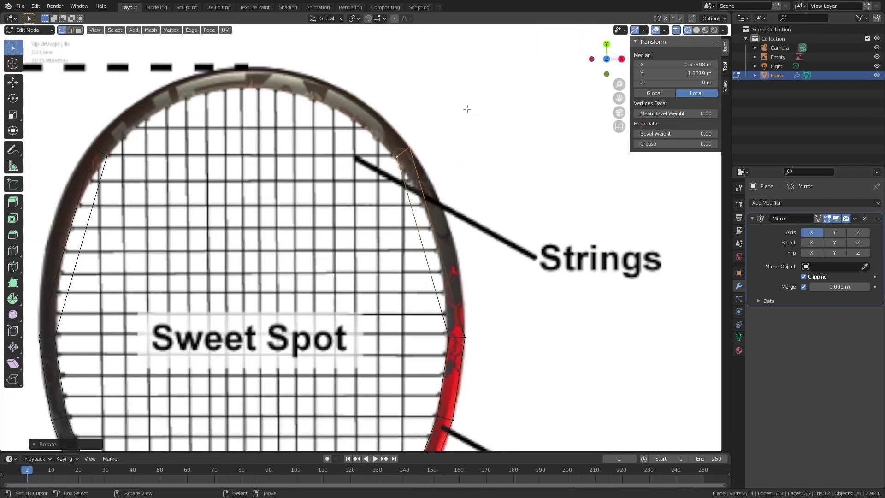
Fit the upper side's edge loop to the beam and extend the strip to the top centre of the racket head.
{"action": "key", "text": "g"}
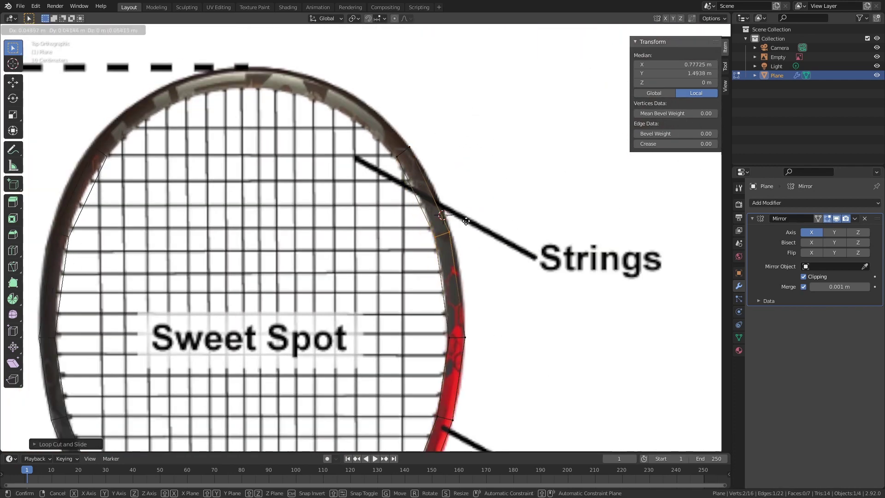
{"action": "left_click", "coordinate": [476, 79]}
{"action": "key", "text": "r"}
{"action": "left_click", "coordinate": [302, 37]}
{"action": "key", "text": "g"}
{"action": "left_click", "coordinate": [280, 40]}
Add a loop cut to the top segment of the head and move it outward onto the beam.
{"action": "key", "text": "ctrl+r"}
{"action": "left_click", "coordinate": [369, 125]}
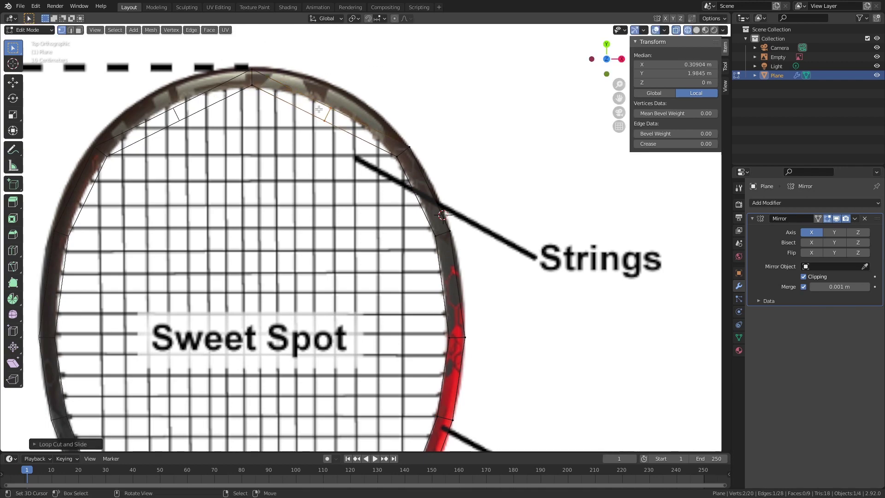
{"action": "key", "text": "g"}
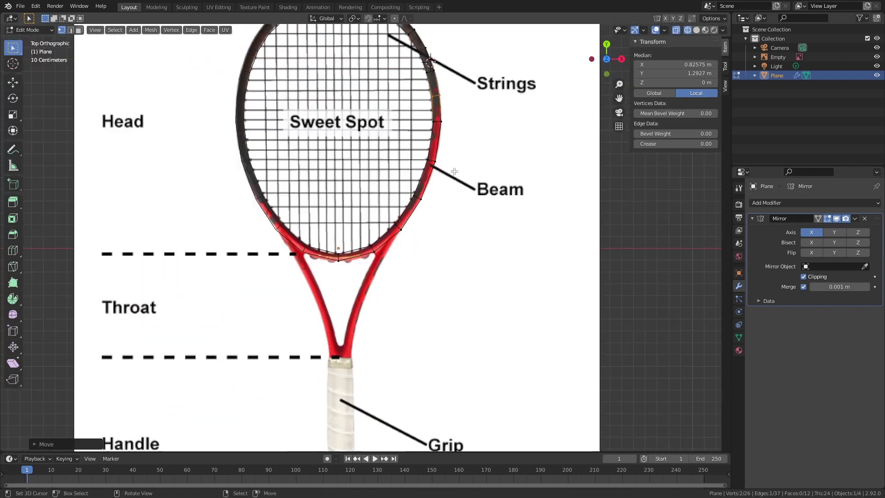
Reposition the strip's cross edges on the lower head, placing the bridge's end edge at about X 0.28 m, Y -0.01 m.
{"action": "scroll", "coordinate": [454, 172], "scroll_direction": "up", "scroll_amount": 6}
{"action": "right_click", "coordinate": [284, 297], "text": "alt"}
{"action": "key", "text": "g"}
{"action": "right_click", "coordinate": [379, 271], "text": "alt"}
{"action": "key", "text": "g"}
{"action": "middle_click_drag", "start_coordinate": [434, 278], "coordinate": [442, 218], "text": "shift"}
{"action": "scroll", "coordinate": [441, 217], "scroll_direction": "down", "scroll_amount": 1}
{"action": "scroll", "coordinate": [443, 217], "scroll_direction": "up", "scroll_amount": 2}
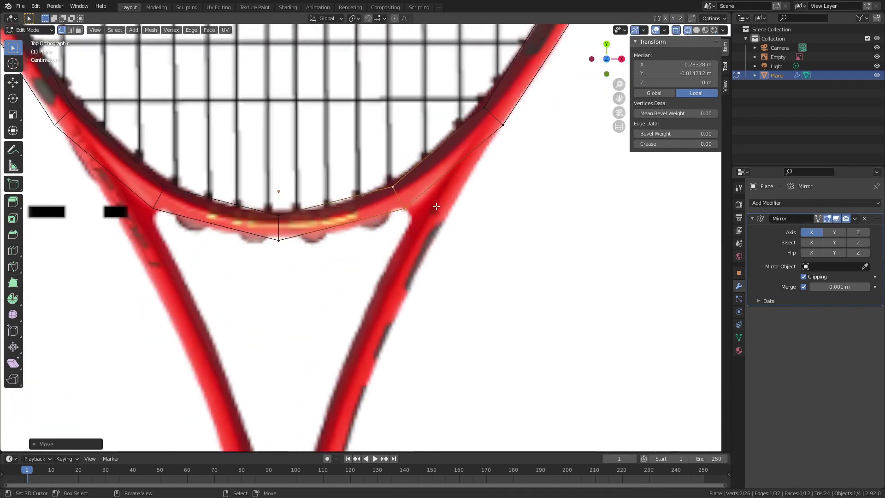
Add a loop cut just beyond the bridge's end and extrude the neighbouring outer edge down into the throat.
{"action": "key", "text": "ctrl+r"}
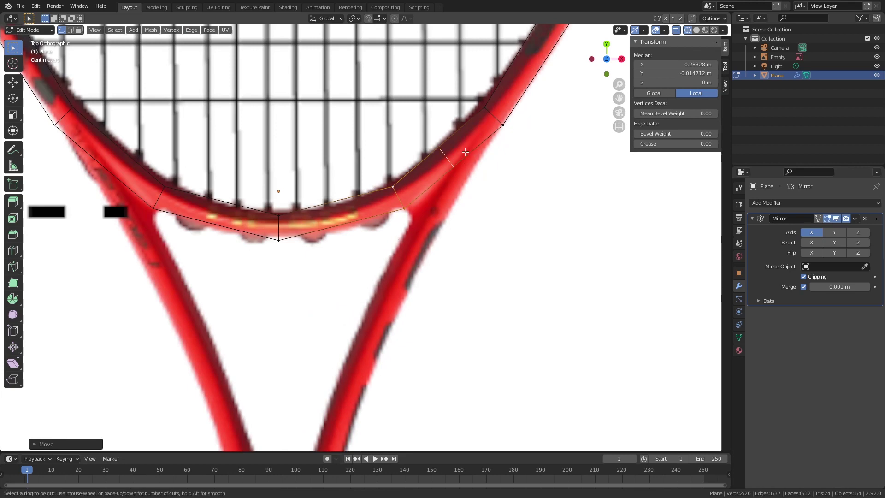
{"action": "left_click", "coordinate": [438, 165]}
{"action": "key", "text": "e"}
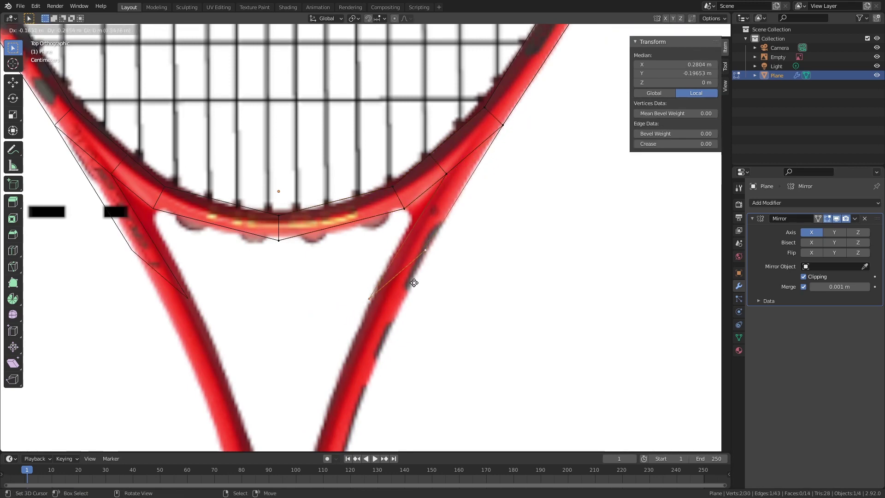
{"action": "left_click", "coordinate": [380, 373]}
Rotate the extruded edge nearly horizontal across the throat arm and scale it, at about X 0.20 m, Y -0.41 m.
{"action": "middle_click_drag", "start_coordinate": [447, 276], "coordinate": [467, 181], "text": "shift"}
{"action": "key", "text": "r"}
{"action": "left_click", "coordinate": [482, 255]}
{"action": "key", "text": "s"}
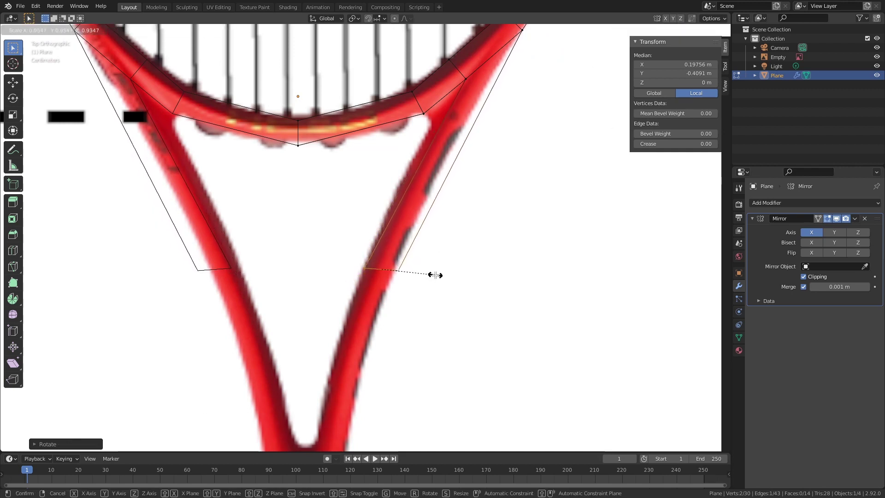
{"action": "left_click", "coordinate": [436, 276]}
Add a loop cut to the new throat segment and move it onto the arm at about X 0.31 m, Y -0.15 m.
{"action": "key", "text": "ctrl+r"}
{"action": "left_click", "coordinate": [461, 143]}
{"action": "key", "text": "g"}
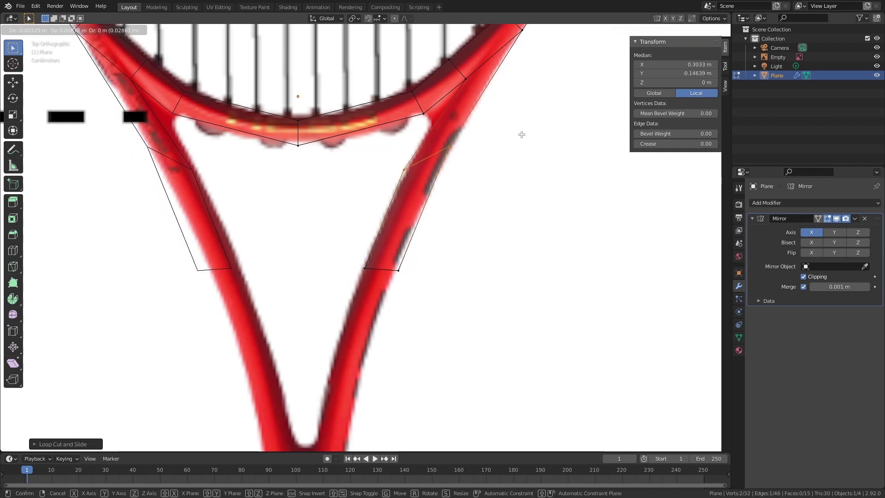
{"action": "left_click", "coordinate": [519, 137]}
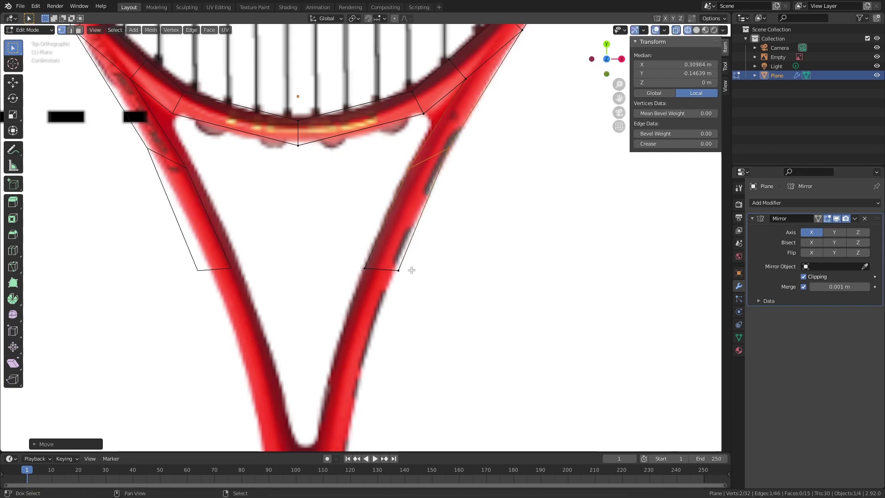
Extrude the throat arm's end edge down near the throat's base, to about X 0.08 m, Y -0.78 m.
{"action": "middle_click_drag", "start_coordinate": [412, 271], "coordinate": [432, 152], "text": "shift"}
{"action": "key", "text": "e"}
{"action": "left_click", "coordinate": [525, 251]}
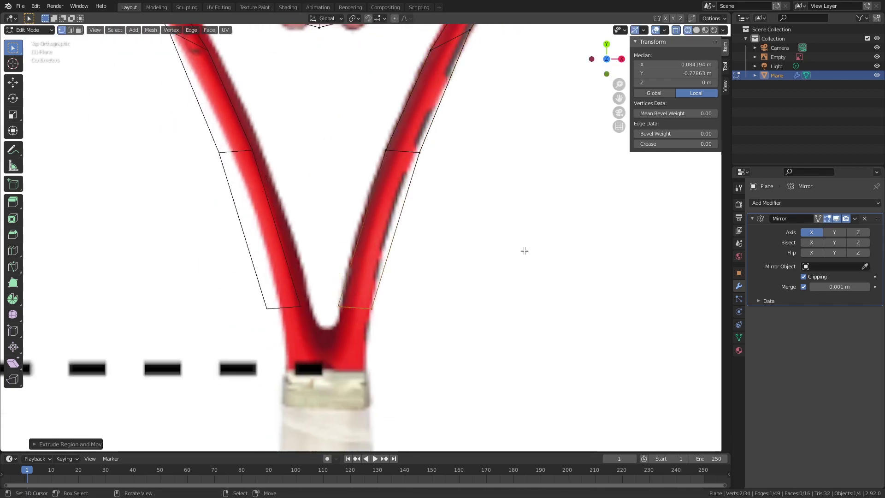
{"action": "key", "text": "s"}
{"action": "key", "text": "Escape"}
Return to Object Mode and display the traced frame in solid shading.
{"action": "key", "text": "Tab"}
{"action": "scroll", "coordinate": [421, 203], "scroll_direction": "down", "scroll_amount": 4}
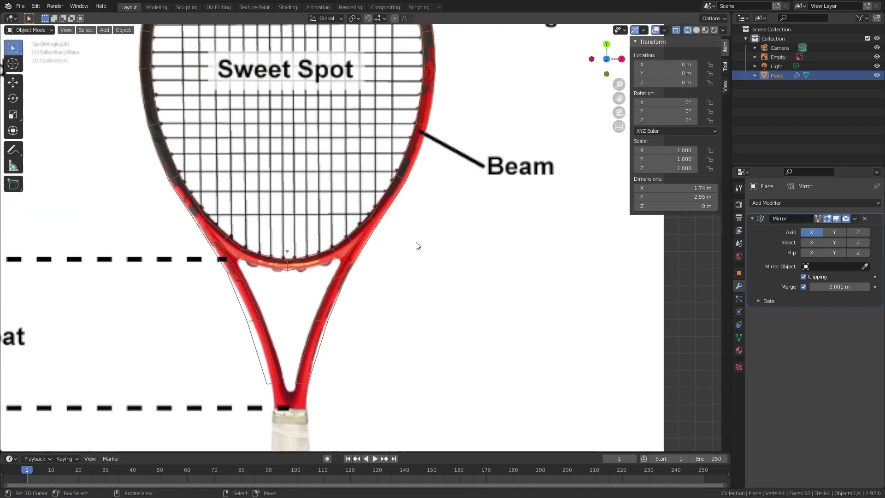
{"action": "key", "text": "grave"}
{"action": "left_click", "coordinate": [512, 213]}
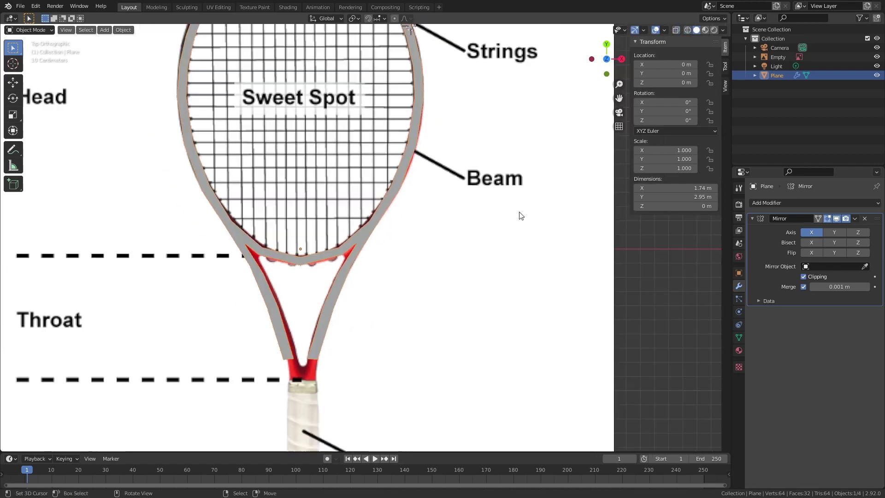
Extrude the whole frame about 0.109 m along Z to give it thickness.
{"action": "middle_click_drag", "start_coordinate": [519, 213], "coordinate": [434, 219]}
{"action": "scroll", "coordinate": [410, 155], "scroll_direction": "up", "scroll_amount": 3}
{"action": "key", "text": "Tab"}
{"action": "key", "text": "e"}
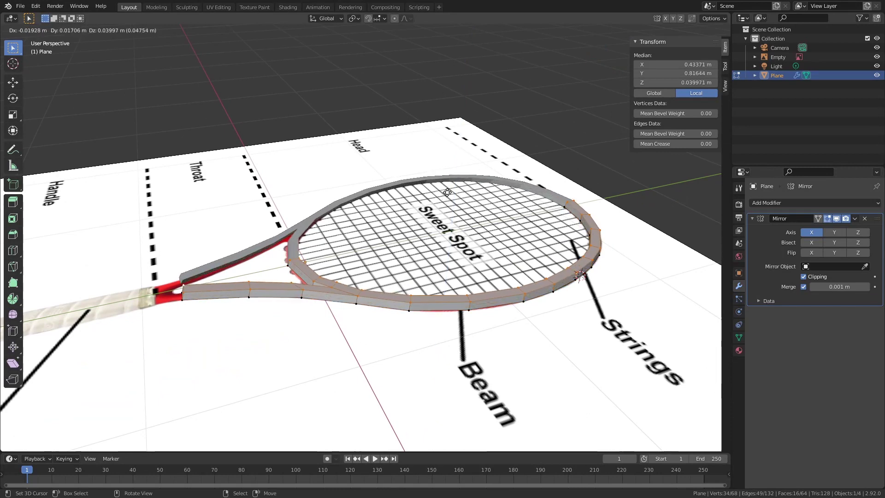
{"action": "key", "text": "z"}
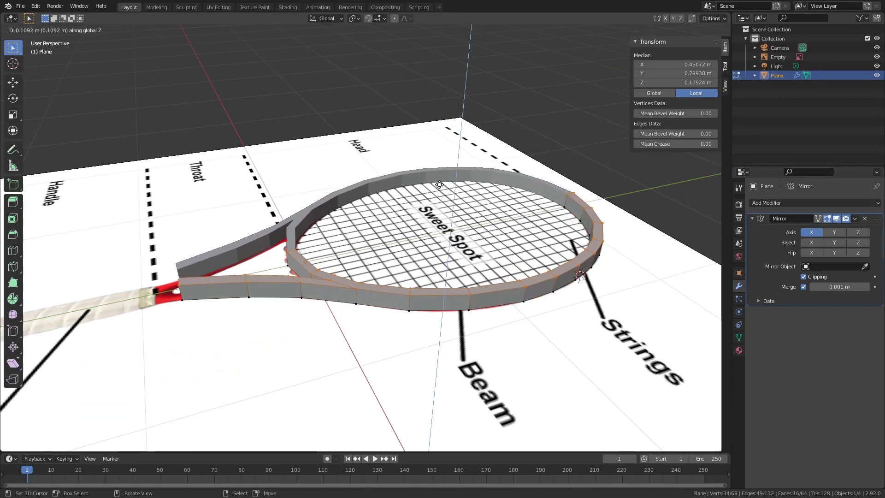
{"action": "left_click", "coordinate": [440, 185]}
Return to Object Mode, hide the reference image and stop the animation playback.
{"action": "middle_click_drag", "start_coordinate": [440, 184], "coordinate": [495, 194]}
{"action": "key", "text": "Tab"}
{"action": "right_click", "coordinate": [535, 256]}
{"action": "key", "text": "space"}
{"action": "key", "text": "h"}
{"action": "middle_click_drag", "start_coordinate": [438, 243], "coordinate": [462, 229]}
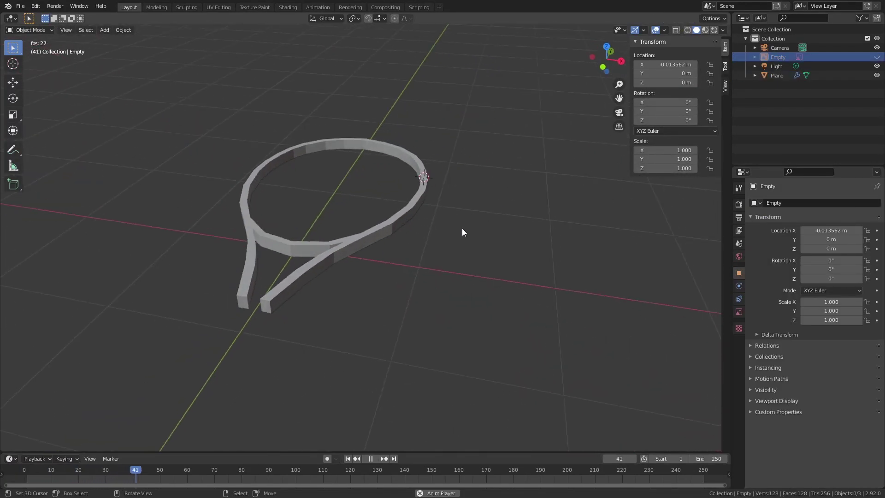
{"action": "left_click", "coordinate": [370, 458]}
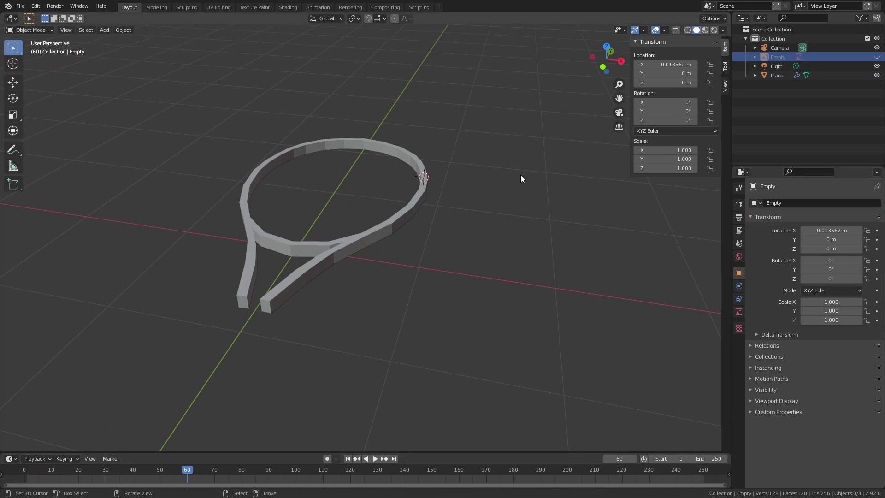
Rename the Plane object as tennis_racket.
{"action": "double_click", "coordinate": [778, 75]}
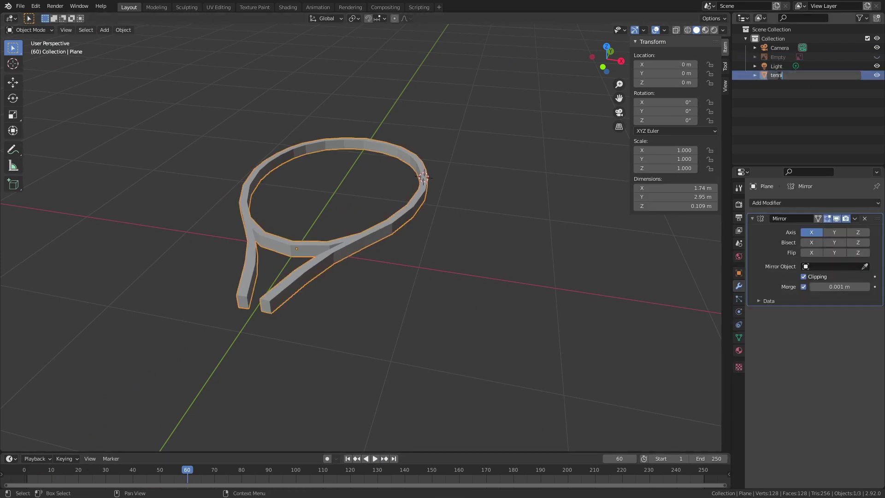
{"action": "type", "text": "tennis_racket"}
{"action": "key", "text": "Return"}
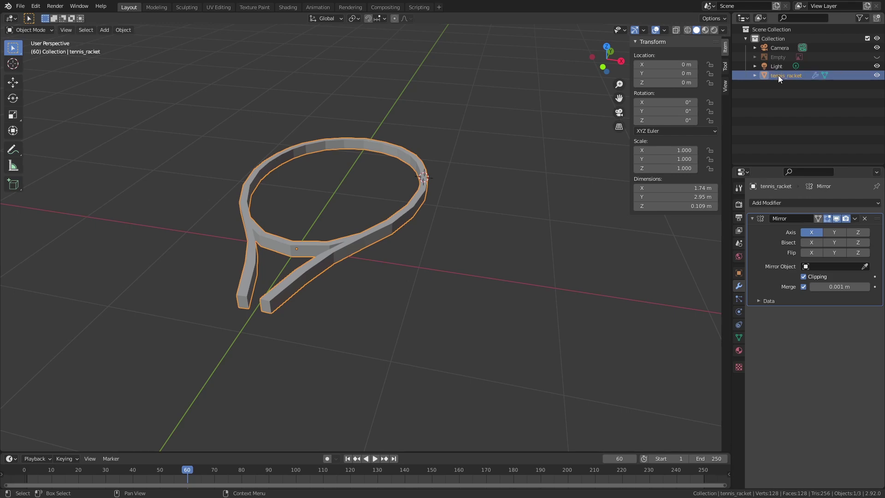
Apply the Mirror modifier on the racket frame.
{"action": "middle_click_drag", "start_coordinate": [496, 209], "coordinate": [525, 314]}
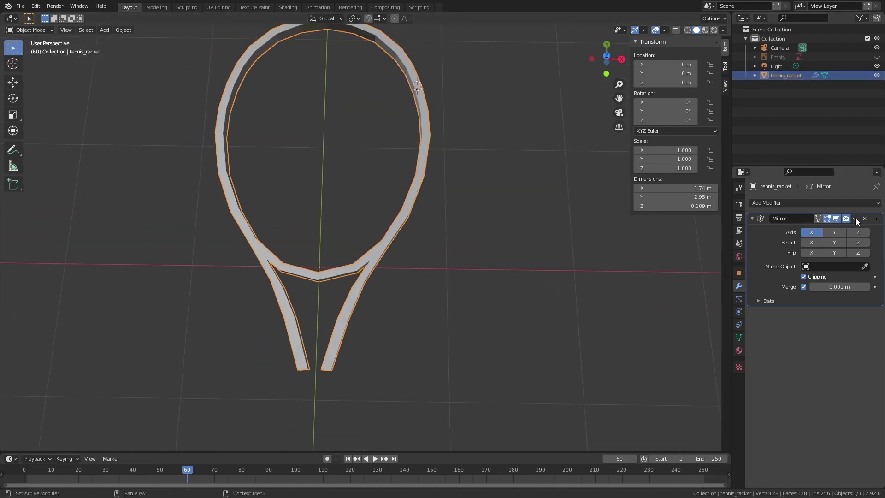
{"action": "left_click", "coordinate": [856, 218]}
{"action": "left_click", "coordinate": [851, 229]}
{"action": "middle_click_drag", "start_coordinate": [346, 409], "coordinate": [358, 342]}
{"action": "scroll", "coordinate": [358, 340], "scroll_direction": "up", "scroll_amount": 3}
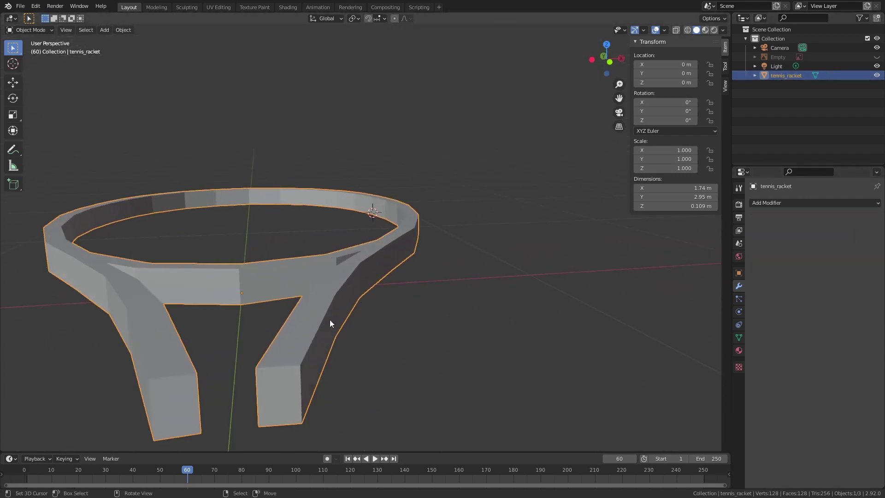
Delete only the end face of the throat arm on the positive X side.
{"action": "key", "text": "Tab"}
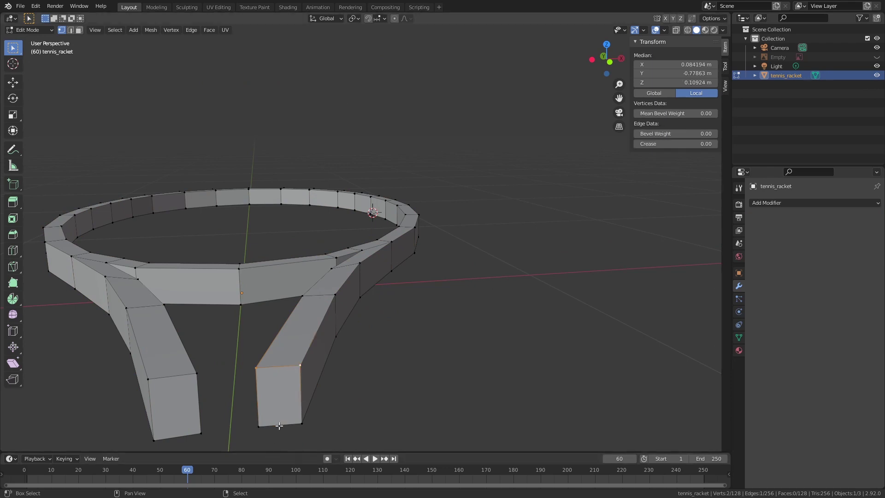
{"action": "left_click", "coordinate": [258, 426], "text": "shift"}
{"action": "left_click", "coordinate": [302, 423], "text": "shift"}
{"action": "key", "text": "x"}
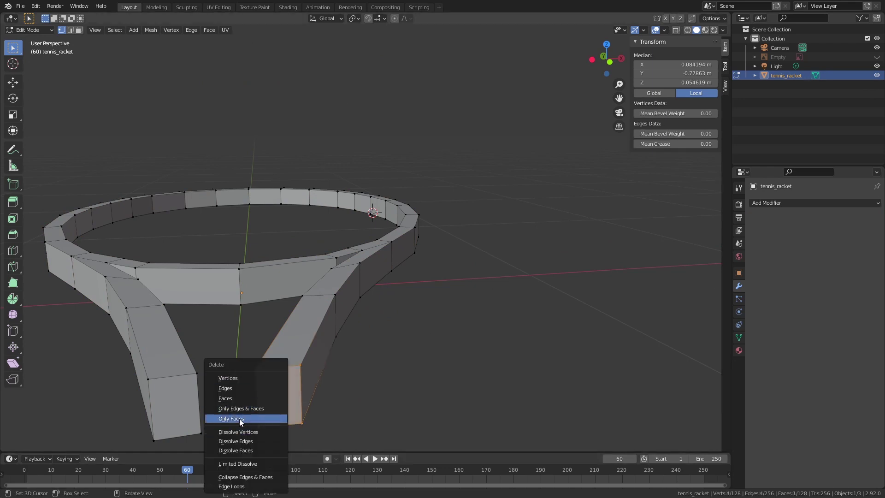
{"action": "left_click", "coordinate": [239, 419]}
Delete only the end face of the opposite throat arm, on the negative X side.
{"action": "right_click", "coordinate": [203, 431]}
{"action": "right_click", "coordinate": [197, 375], "text": "shift"}
{"action": "right_click", "coordinate": [145, 381], "text": "shift"}
{"action": "right_click", "coordinate": [152, 434], "text": "shift"}
{"action": "key", "text": "x"}
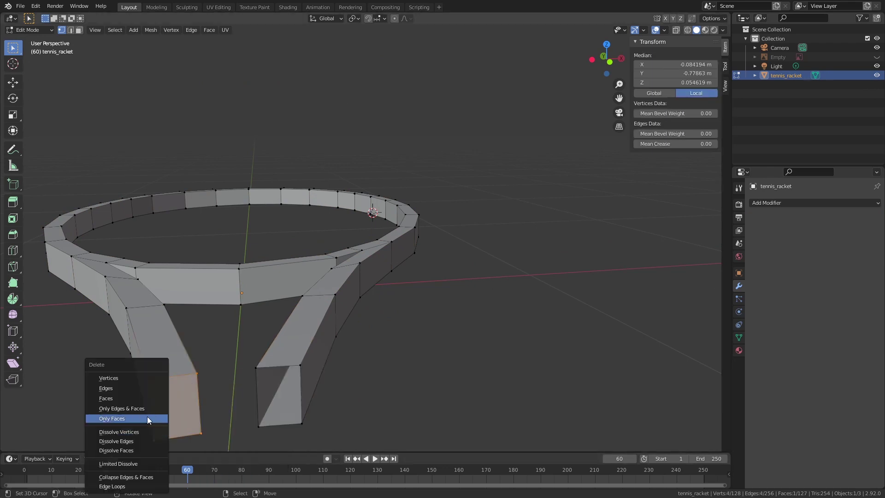
{"action": "left_click", "coordinate": [135, 400]}
Add a Subdivision Surface modifier to the racket frame in Object Mode and set its viewport levels to 2.
{"action": "middle_click_drag", "start_coordinate": [135, 400], "coordinate": [407, 352]}
{"action": "scroll", "coordinate": [519, 307], "scroll_direction": "up", "scroll_amount": 2}
{"action": "key", "text": "Tab"}
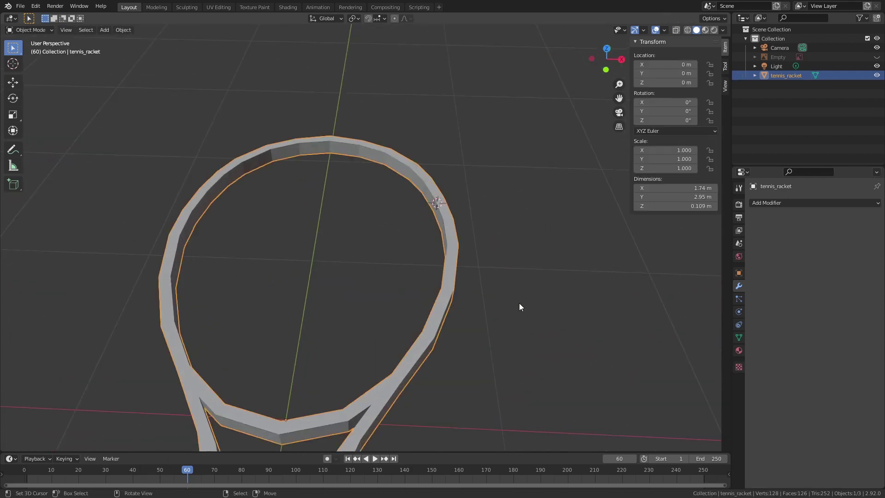
{"action": "left_click", "coordinate": [825, 203]}
{"action": "left_click", "coordinate": [694, 371]}
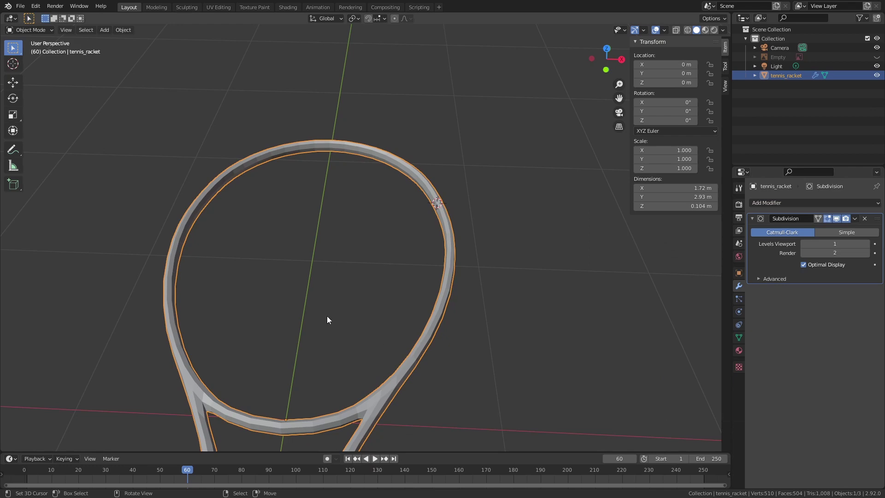
{"action": "left_click", "coordinate": [866, 244]}
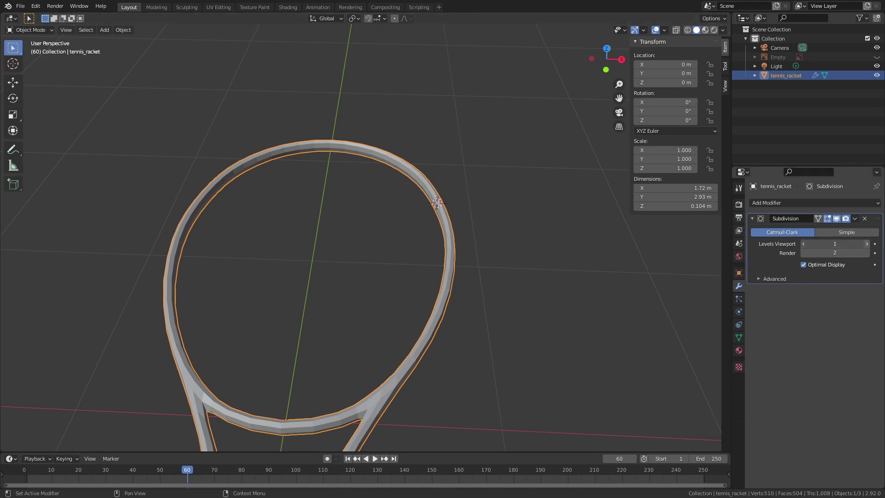
{"action": "middle_click_drag", "start_coordinate": [490, 304], "coordinate": [560, 302]}
{"action": "scroll", "coordinate": [409, 325], "scroll_direction": "up", "scroll_amount": 2}
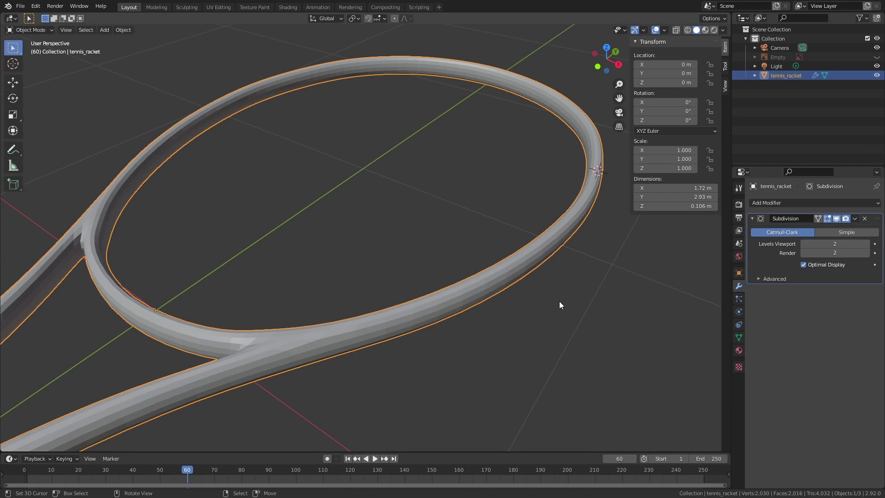
{"action": "middle_click_drag", "start_coordinate": [475, 245], "coordinate": [518, 251]}
{"action": "scroll", "coordinate": [517, 250], "scroll_direction": "up", "scroll_amount": 2}
{"action": "key", "text": "Tab"}
{"action": "key", "text": "ctrl+r"}
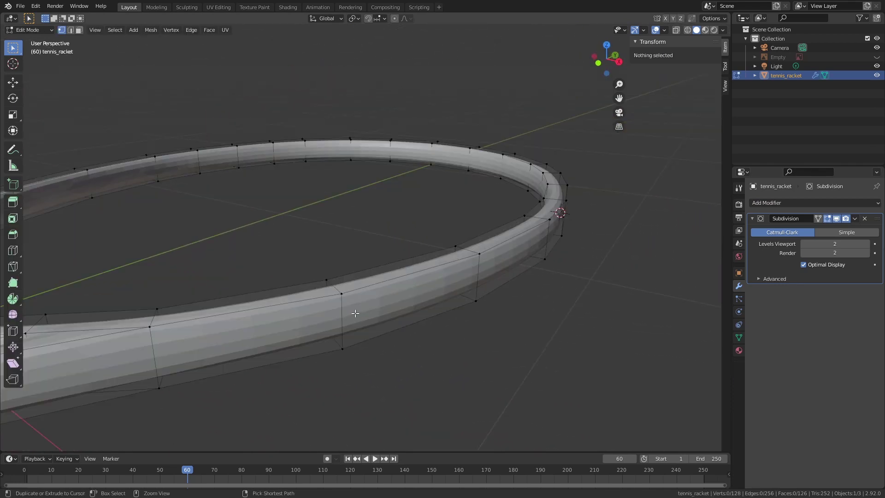
{"action": "left_click", "coordinate": [339, 315]}
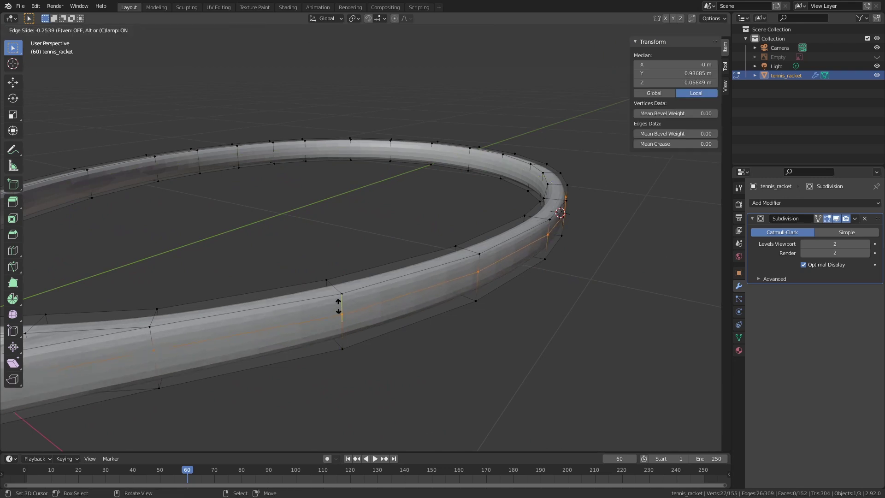
{"action": "right_click", "coordinate": [353, 295]}
{"action": "key", "text": "alt+a"}
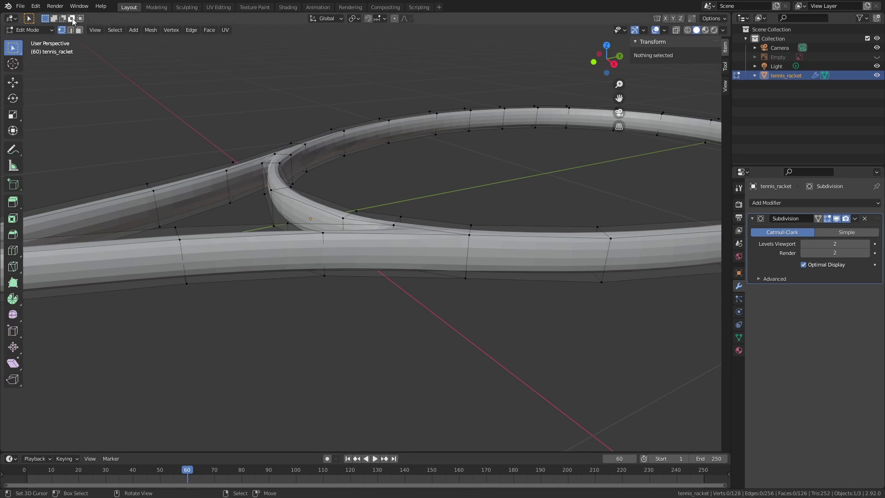
Select the continuous strip of outer side faces around the racket head, from one throat joint to the other.
{"action": "left_click", "coordinate": [79, 30]}
{"action": "left_click", "coordinate": [418, 247]}
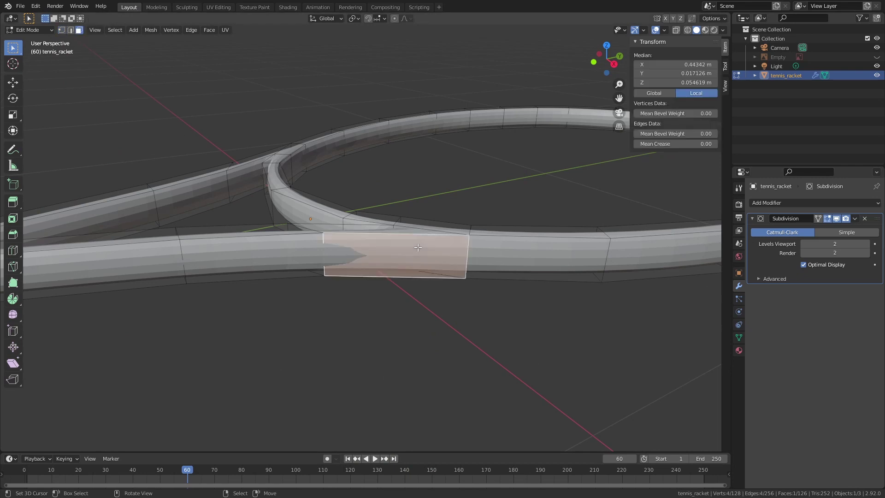
{"action": "scroll", "coordinate": [419, 247], "scroll_direction": "down", "scroll_amount": 2}
{"action": "middle_click_drag", "start_coordinate": [549, 231], "coordinate": [514, 228]}
{"action": "right_click", "coordinate": [583, 290], "text": "ctrl"}
{"action": "middle_click_drag", "start_coordinate": [582, 288], "coordinate": [286, 259], "text": "shift"}
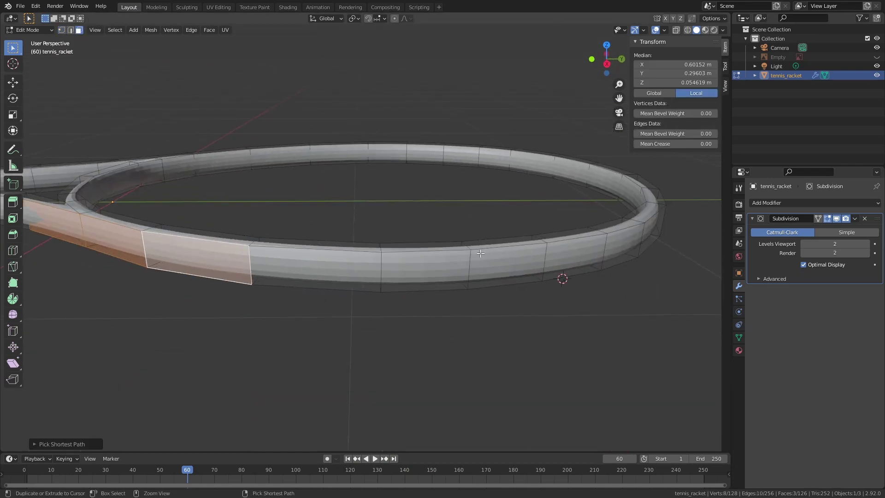
{"action": "right_click", "coordinate": [480, 253], "text": "ctrl"}
{"action": "scroll", "coordinate": [480, 253], "scroll_direction": "down", "scroll_amount": 3}
{"action": "middle_click_drag", "start_coordinate": [480, 253], "coordinate": [453, 246]}
{"action": "right_click", "coordinate": [334, 256], "text": "ctrl"}
{"action": "right_click", "coordinate": [468, 246], "text": "ctrl"}
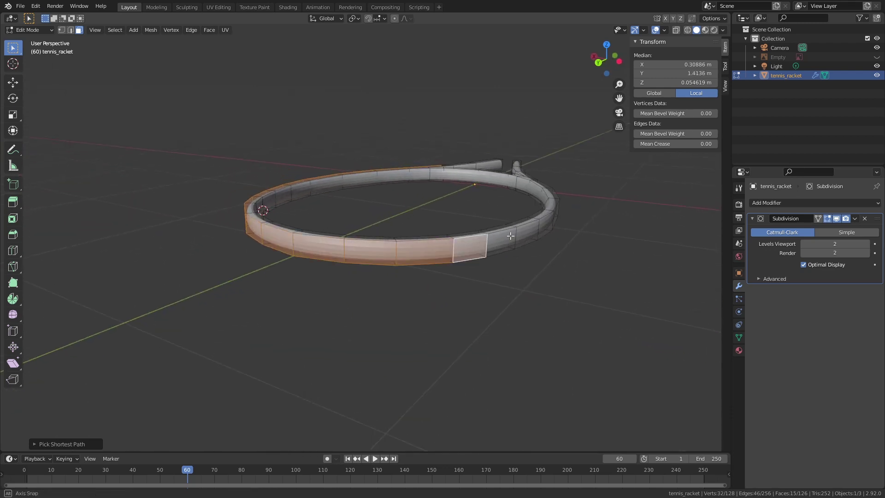
{"action": "middle_click_drag", "start_coordinate": [511, 236], "coordinate": [438, 238]}
{"action": "middle_click_drag", "start_coordinate": [568, 250], "coordinate": [399, 230], "text": "shift"}
{"action": "right_click", "coordinate": [445, 251], "text": "ctrl"}
{"action": "middle_click_drag", "start_coordinate": [571, 231], "coordinate": [326, 230], "text": "shift"}
{"action": "right_click", "coordinate": [418, 239], "text": "ctrl"}
Inset the selected outer face strip by about 0.03 m.
{"action": "scroll", "coordinate": [494, 180], "scroll_direction": "up", "scroll_amount": 5}
{"action": "key", "text": "i"}
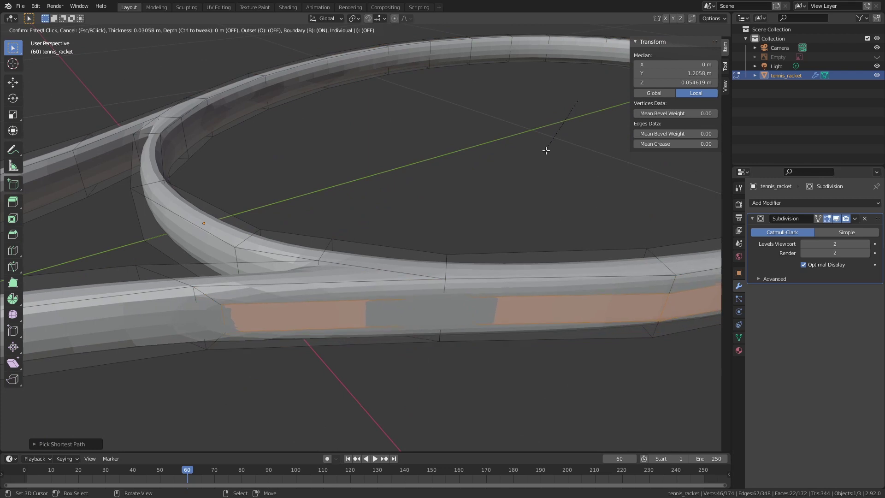
{"action": "left_click", "coordinate": [547, 150]}
Extrude the inset strip in place and scale it inwards without affecting Z to sink a groove around the outside of the head.
{"action": "middle_click_drag", "start_coordinate": [546, 150], "coordinate": [529, 183]}
{"action": "key", "text": "e"}
{"action": "right_click", "coordinate": [576, 188]}
{"action": "key", "text": "s"}
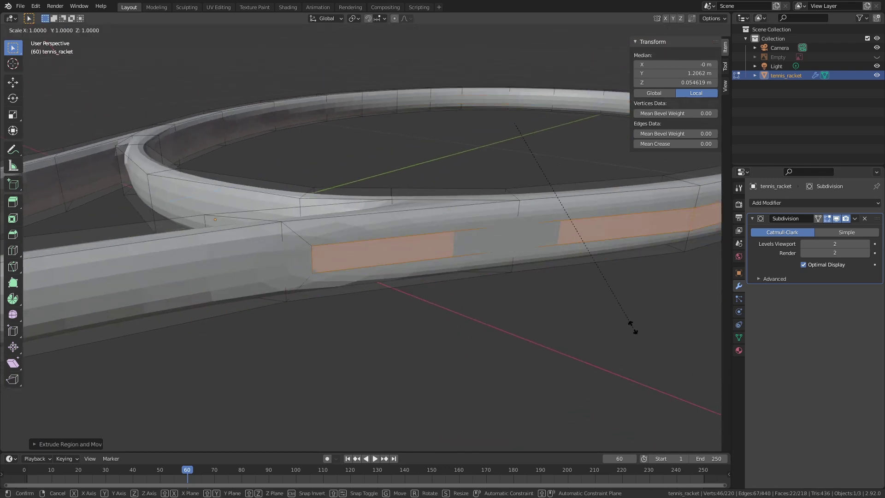
{"action": "key", "text": "shift+z"}
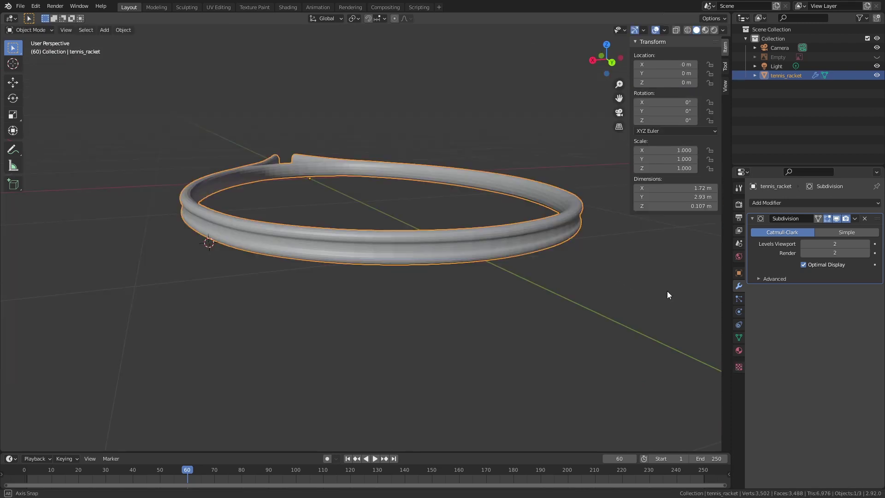
Raise the racket's viewport subdivision levels to 3 and apply Shade Smooth in Object Mode.
{"action": "middle_click_drag", "start_coordinate": [668, 292], "coordinate": [541, 281]}
{"action": "scroll", "coordinate": [525, 297], "scroll_direction": "up", "scroll_amount": 4}
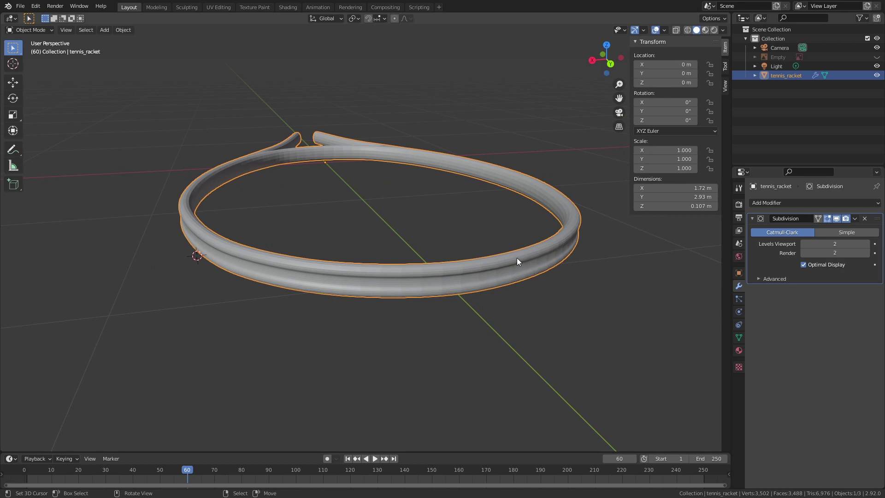
{"action": "middle_click_drag", "start_coordinate": [530, 275], "coordinate": [621, 293]}
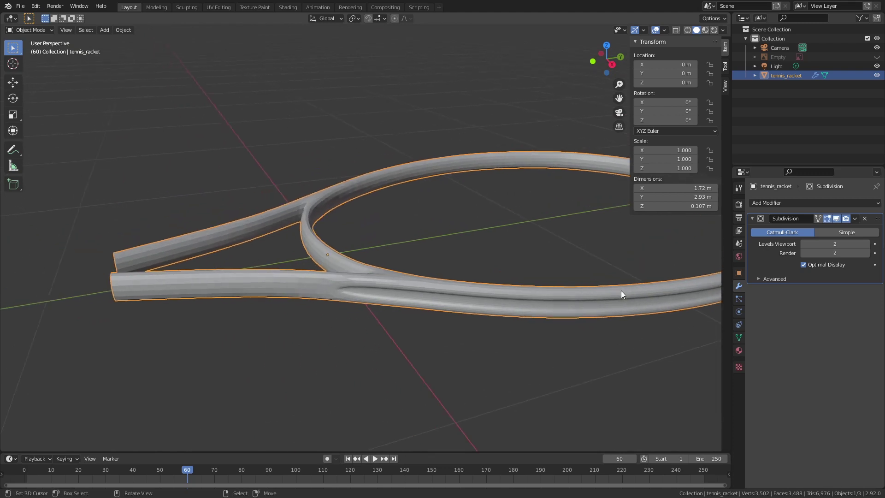
{"action": "left_click", "coordinate": [867, 244]}
{"action": "right_click", "coordinate": [430, 281]}
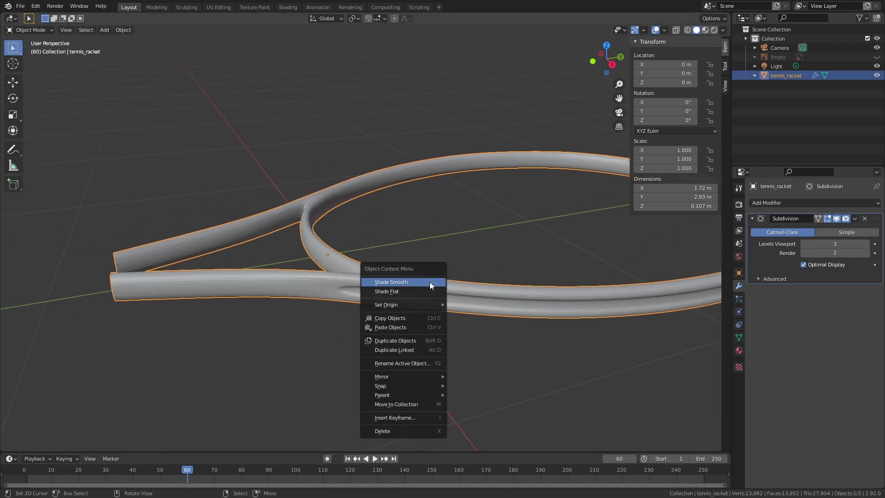
{"action": "left_click", "coordinate": [429, 282]}
Add a loop cut around the side walls of the outer groove in Edit Mode with the subdivision temporarily hidden, to sharpen its edge.
{"action": "scroll", "coordinate": [433, 287], "scroll_direction": "up", "scroll_amount": 3}
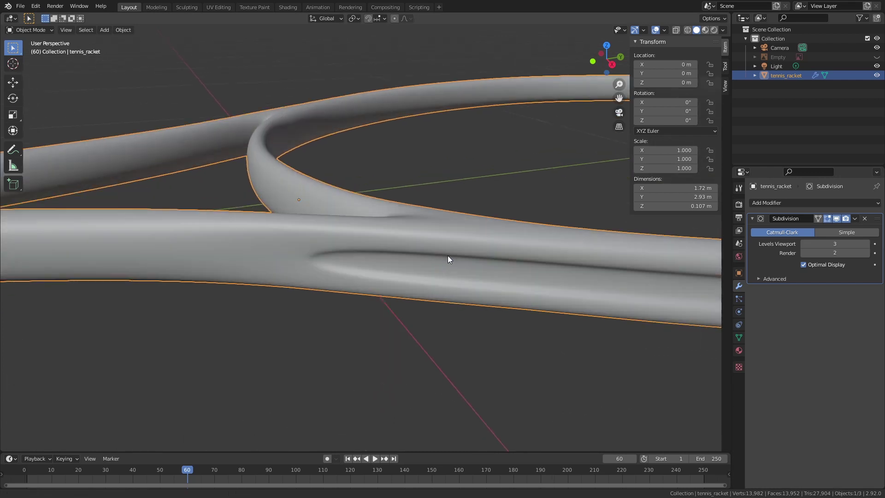
{"action": "mouse_move", "coordinate": [447, 256]}
{"action": "middle_mouse_down"}
{"action": "mouse_move", "coordinate": [429, 272]}
{"action": "mouse_move", "coordinate": [449, 281]}
{"action": "mouse_move", "coordinate": [439, 296]}
{"action": "mouse_move", "coordinate": [352, 297]}
{"action": "mouse_move", "coordinate": [375, 276]}
{"action": "middle_mouse_up"}
{"action": "key", "text": "Tab"}
{"action": "scroll", "coordinate": [316, 299], "scroll_direction": "up", "scroll_amount": 2}
{"action": "key", "text": "z"}
{"action": "left_click", "coordinate": [306, 276]}
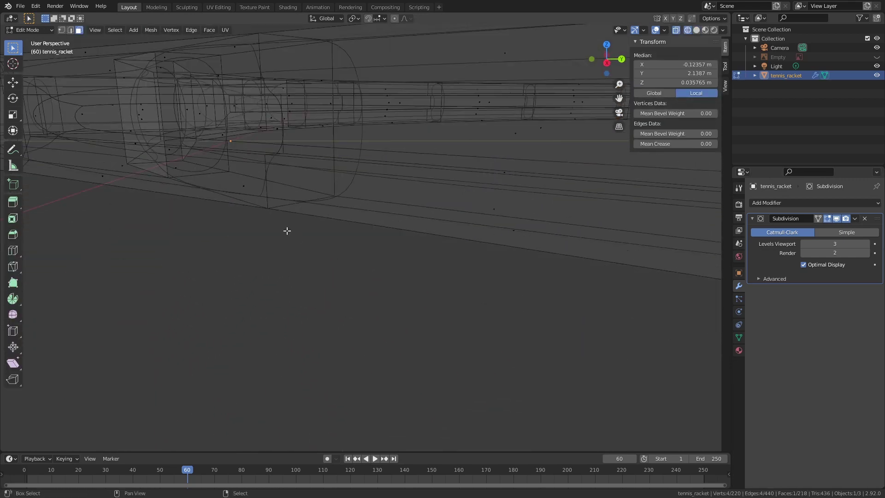
{"action": "middle_click_drag", "start_coordinate": [288, 231], "coordinate": [377, 310]}
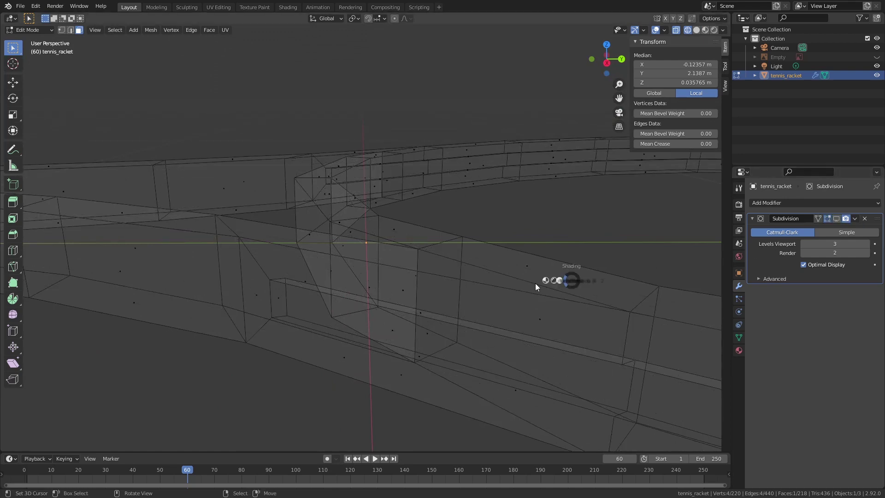
{"action": "key", "text": "shift+z"}
{"action": "middle_click_drag", "start_coordinate": [408, 278], "coordinate": [258, 305], "text": "shift"}
{"action": "key", "text": "ctrl+r"}
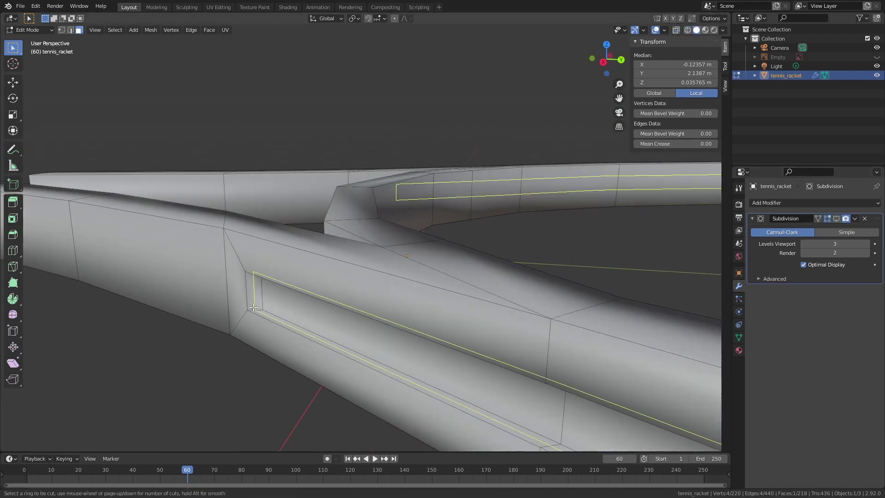
{"action": "left_click", "coordinate": [253, 308]}
{"action": "left_click", "coordinate": [836, 218]}
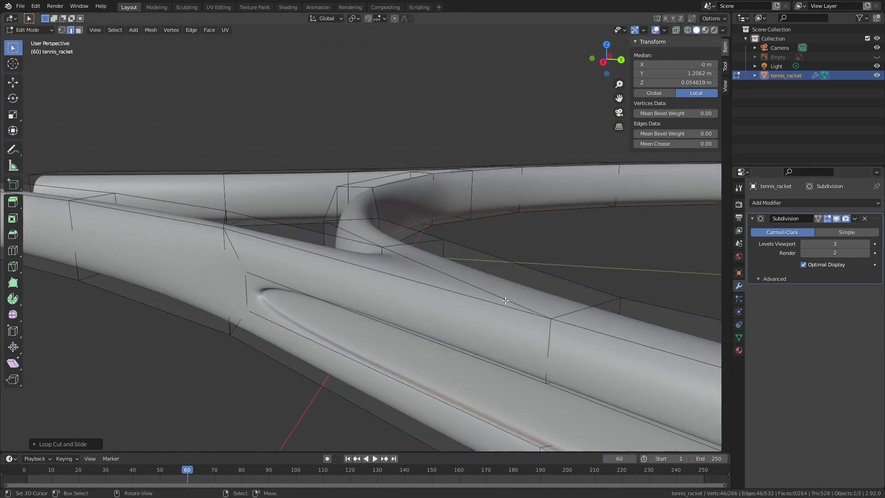
{"action": "key", "text": "Tab"}
Add a loop cut across the frame at each end of the outer groove, slid close to the throat joints.
{"action": "middle_click_drag", "start_coordinate": [340, 300], "coordinate": [358, 299]}
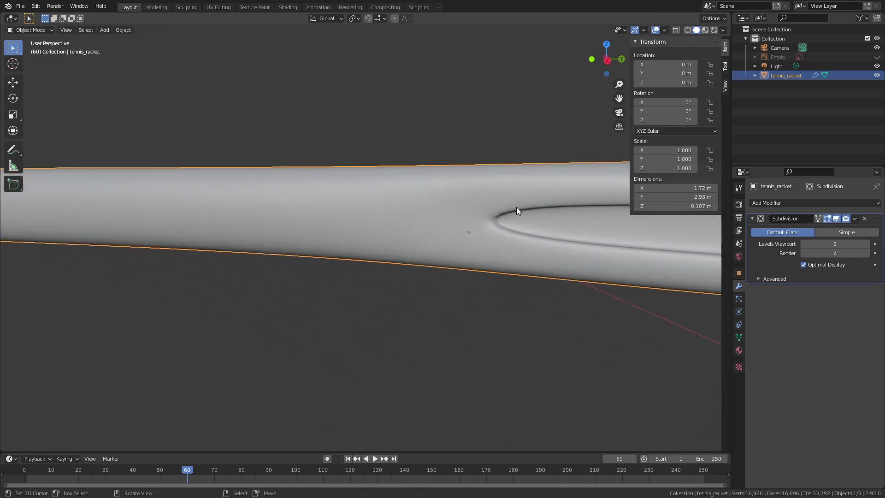
{"action": "middle_click_drag", "start_coordinate": [622, 212], "coordinate": [460, 267]}
{"action": "scroll", "coordinate": [472, 269], "scroll_direction": "down", "scroll_amount": 3}
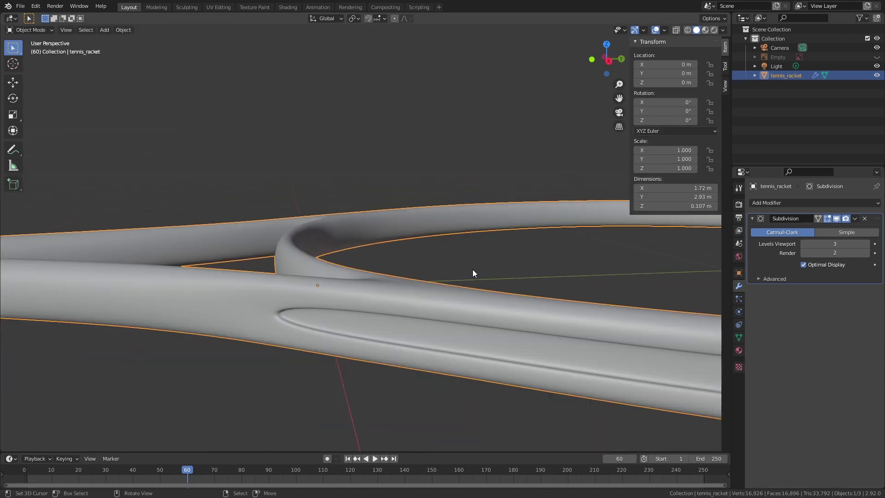
{"action": "key", "text": "Tab"}
{"action": "key", "text": "Tab"}
{"action": "middle_click_drag", "start_coordinate": [413, 295], "coordinate": [381, 328]}
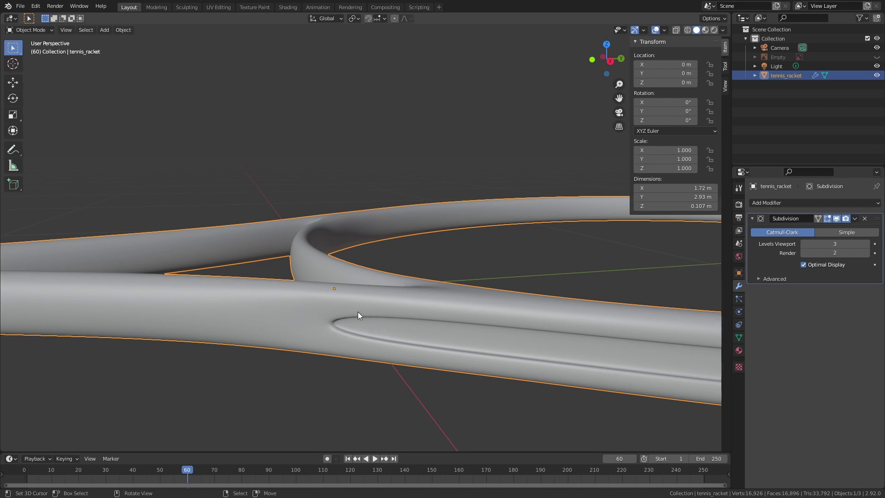
{"action": "key", "text": "Tab"}
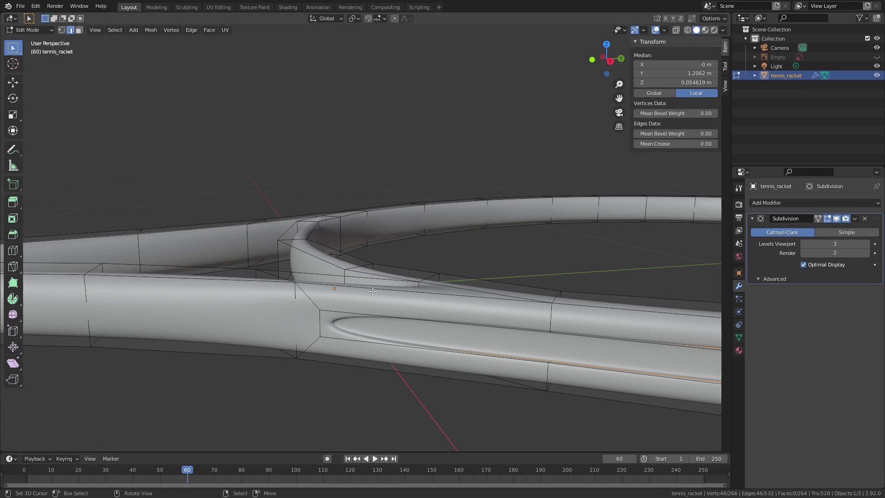
{"action": "key", "text": "ctrl+r"}
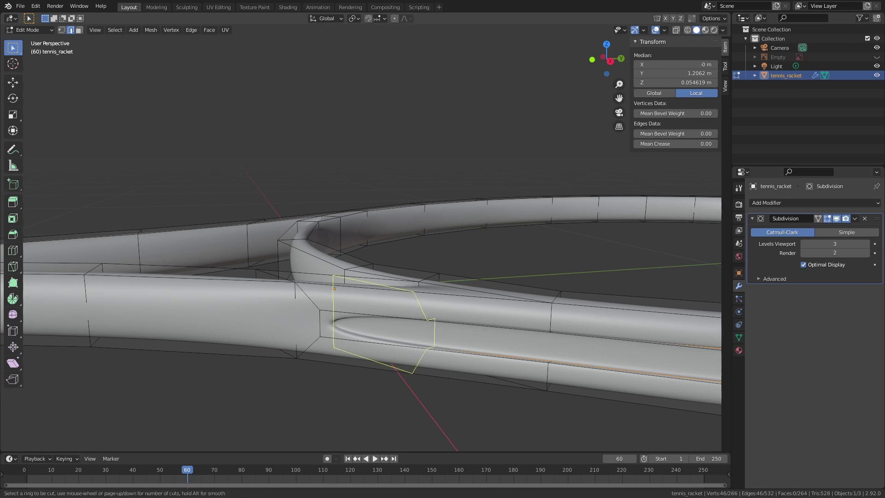
{"action": "left_click", "coordinate": [372, 290]}
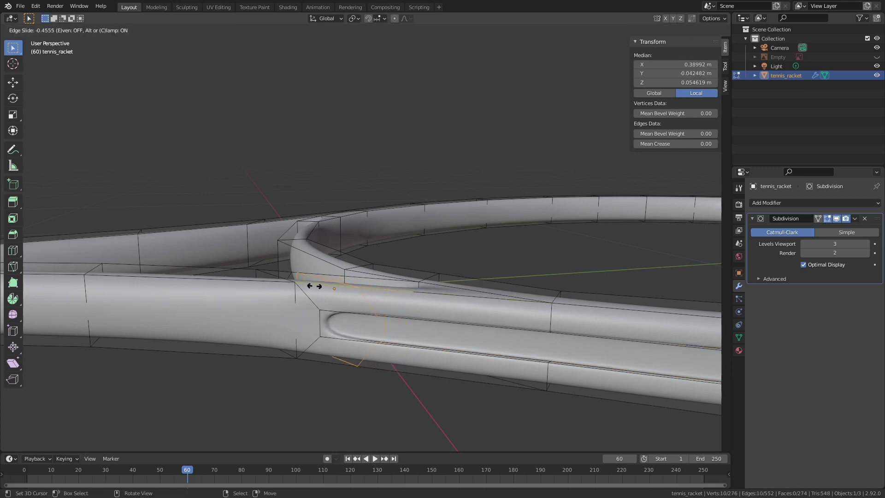
{"action": "left_click", "coordinate": [287, 288]}
{"action": "key", "text": "Tab"}
{"action": "scroll", "coordinate": [332, 267], "scroll_direction": "down", "scroll_amount": 4}
{"action": "middle_click_drag", "start_coordinate": [342, 261], "coordinate": [362, 272]}
{"action": "middle_click_drag", "start_coordinate": [483, 221], "coordinate": [486, 236]}
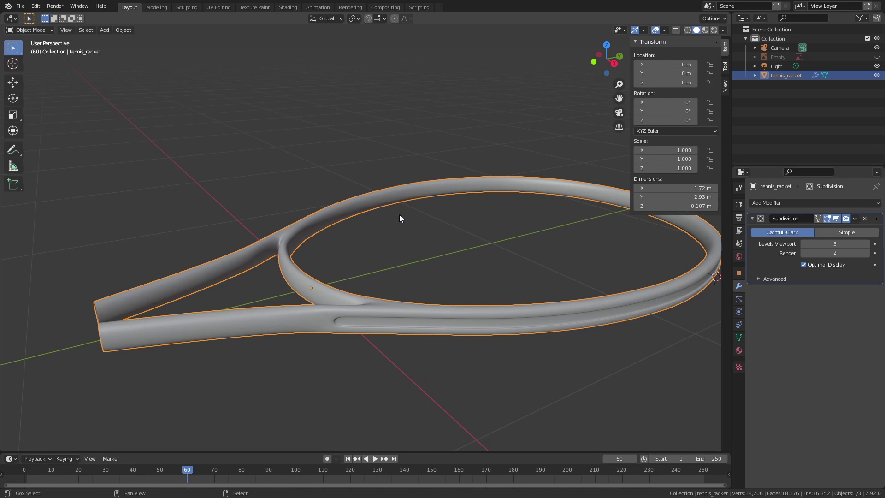
With the subdivision hidden, add a centred loop cut along the inner side of the head and bevel it about 0.005 m wide.
{"action": "scroll", "coordinate": [399, 214], "scroll_direction": "up", "scroll_amount": 5}
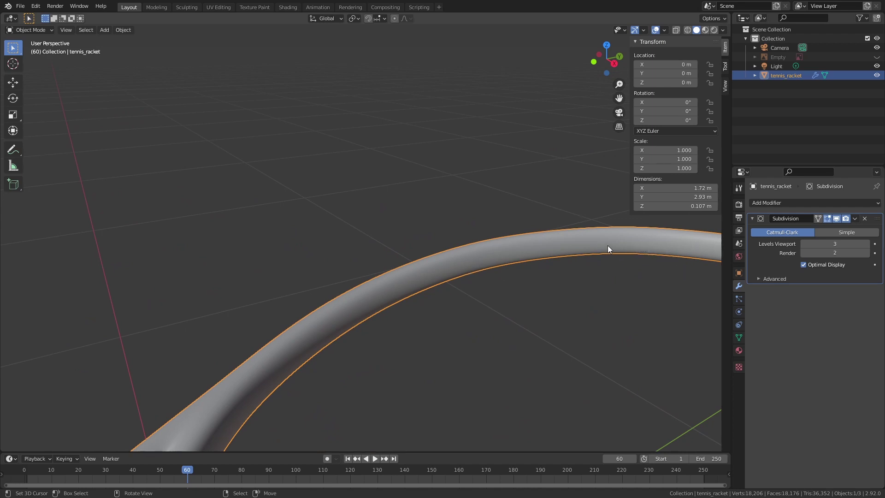
{"action": "key", "text": "Tab"}
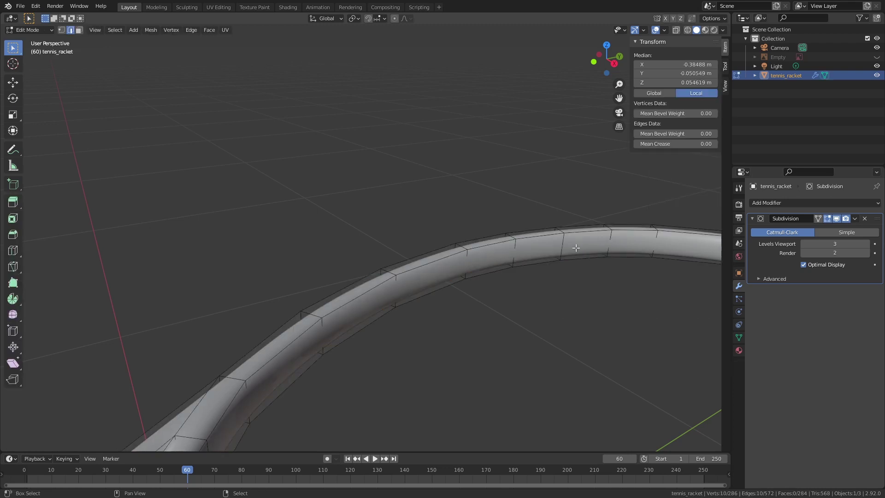
{"action": "left_click", "coordinate": [836, 218]}
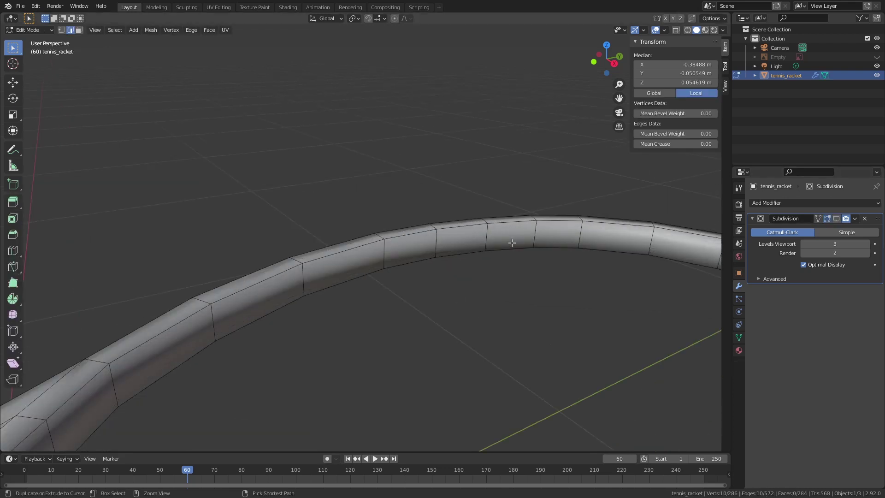
{"action": "key", "text": "ctrl+r"}
{"action": "left_click", "coordinate": [489, 243]}
{"action": "right_click", "coordinate": [489, 243]}
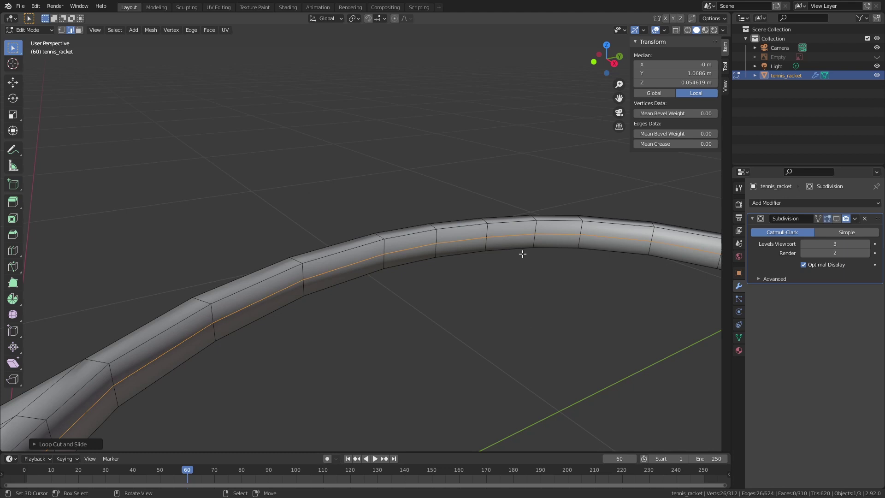
{"action": "key", "text": "ctrl+b"}
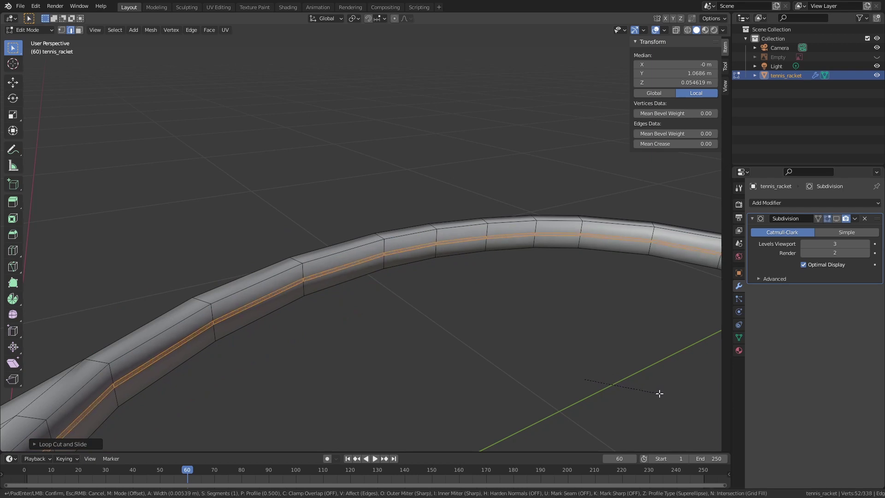
{"action": "left_click", "coordinate": [660, 394]}
Extrude the thin beveled inner strip, sink it into the frame as a groove, and show the subdivision again in Object Mode.
{"action": "middle_click_drag", "start_coordinate": [658, 389], "coordinate": [582, 271]}
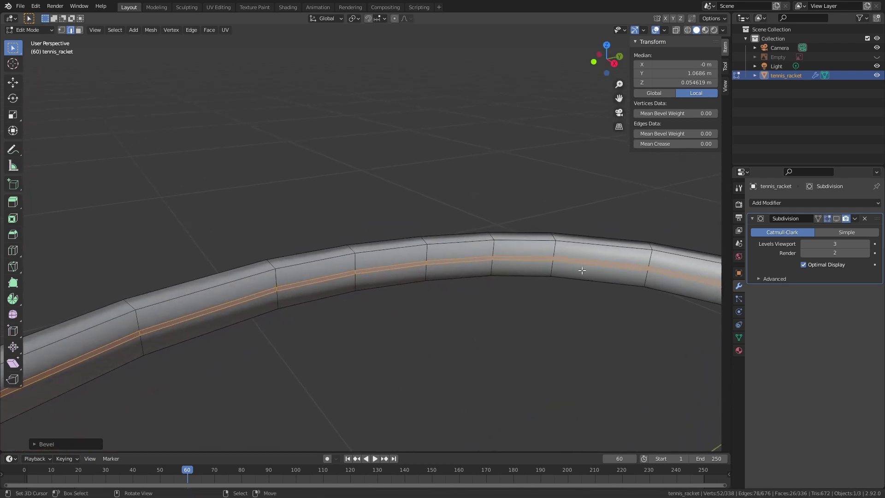
{"action": "key", "text": "e"}
{"action": "right_click", "coordinate": [601, 216]}
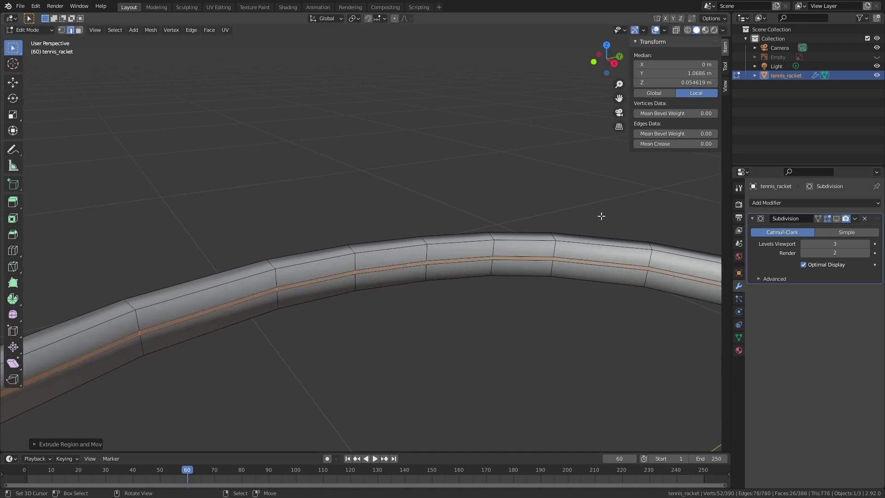
{"action": "key", "text": "Tab"}
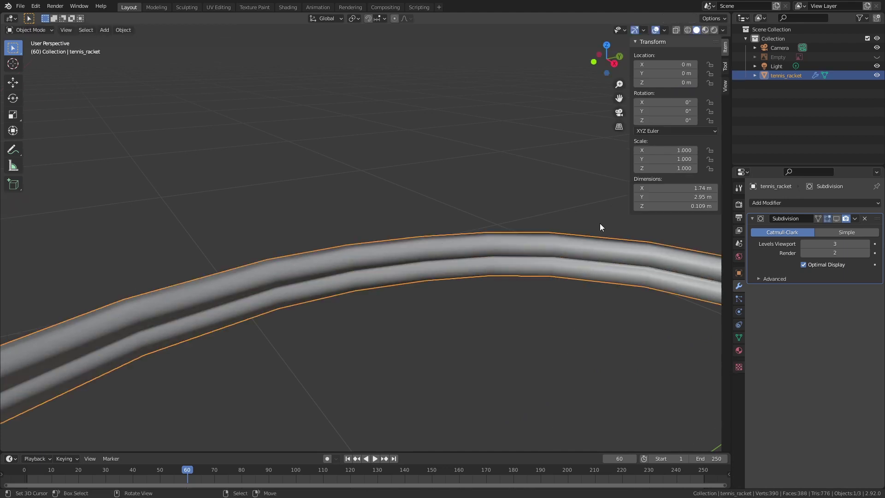
{"action": "left_click", "coordinate": [836, 218]}
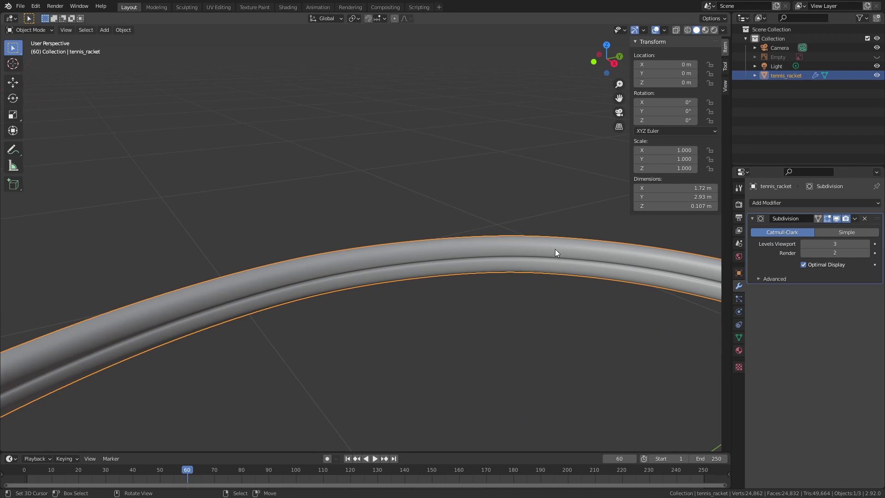
{"action": "scroll", "coordinate": [599, 272], "scroll_direction": "down", "scroll_amount": 3}
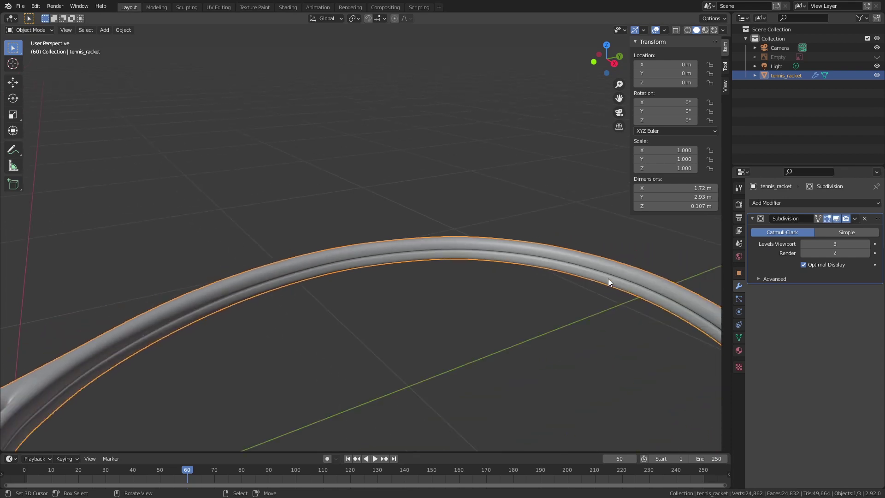
{"action": "scroll", "coordinate": [608, 278], "scroll_direction": "down", "scroll_amount": 4}
{"action": "middle_click_drag", "start_coordinate": [549, 321], "coordinate": [649, 247]}
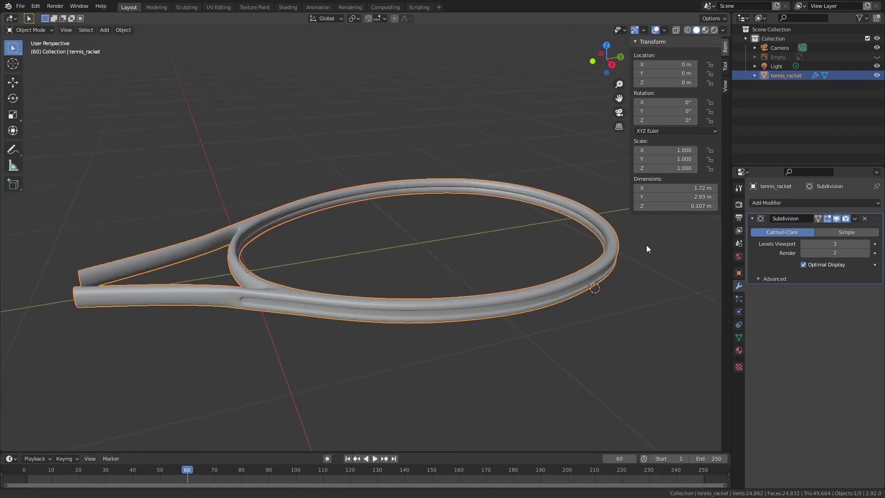
Add a centred loop cut running lengthwise through the outer groove and along the outer side of the frame in Edit Mode.
{"action": "scroll", "coordinate": [474, 241], "scroll_direction": "up", "scroll_amount": 6}
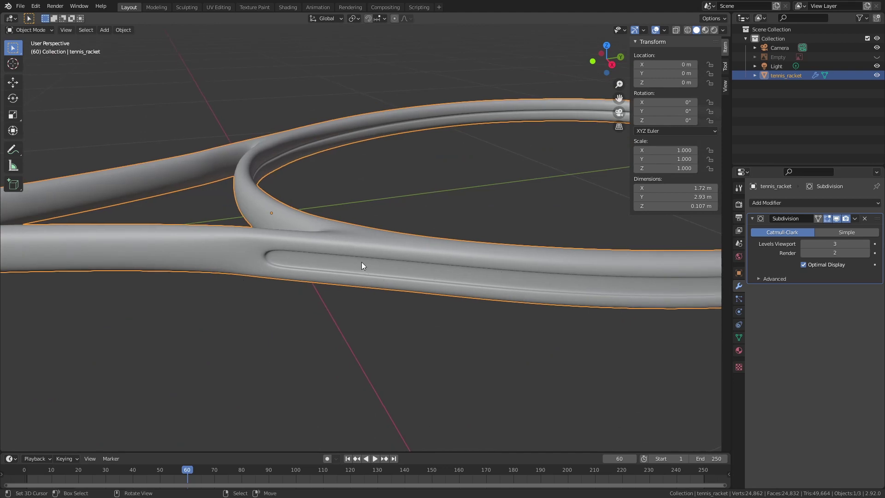
{"action": "scroll", "coordinate": [362, 262], "scroll_direction": "down", "scroll_amount": 4}
{"action": "scroll", "coordinate": [422, 261], "scroll_direction": "up", "scroll_amount": 4}
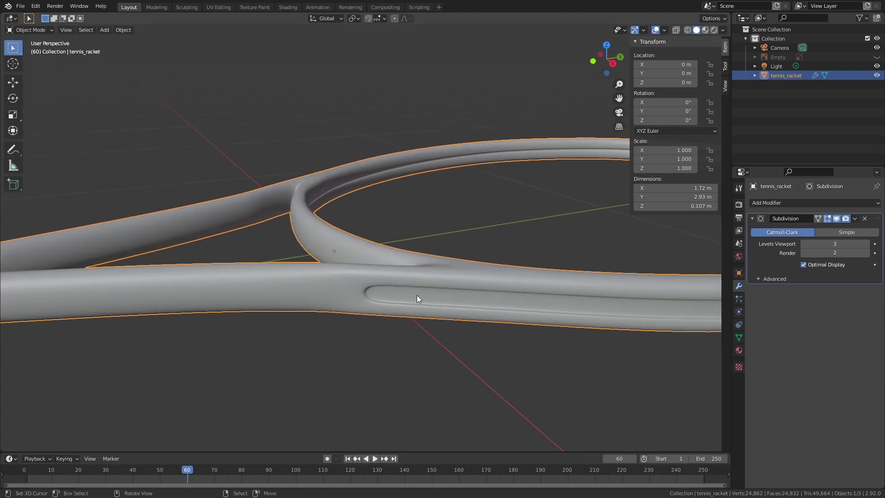
{"action": "key", "text": "Tab"}
{"action": "scroll", "coordinate": [392, 301], "scroll_direction": "up", "scroll_amount": 1}
{"action": "key", "text": "ctrl+r"}
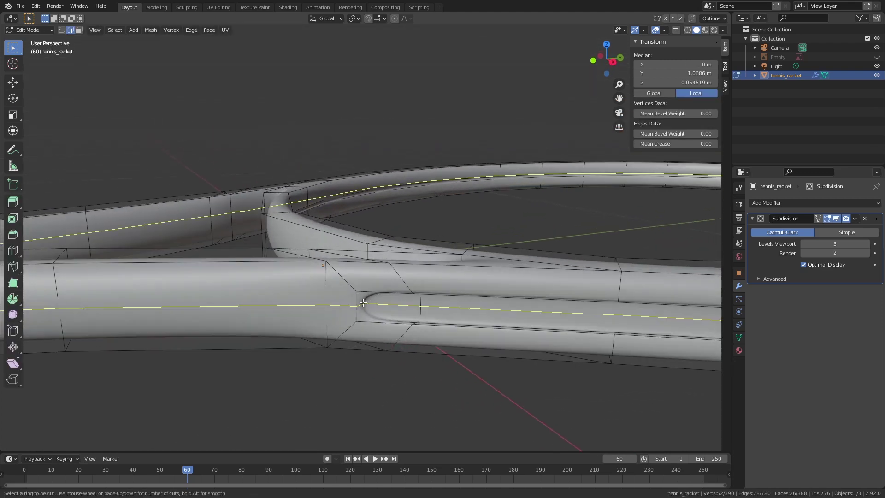
{"action": "left_click", "coordinate": [363, 303]}
{"action": "right_click", "coordinate": [364, 303]}
Duplicate the new edge loop in place, separate the selection into its own object and return to Object Mode.
{"action": "key", "text": "shift+d"}
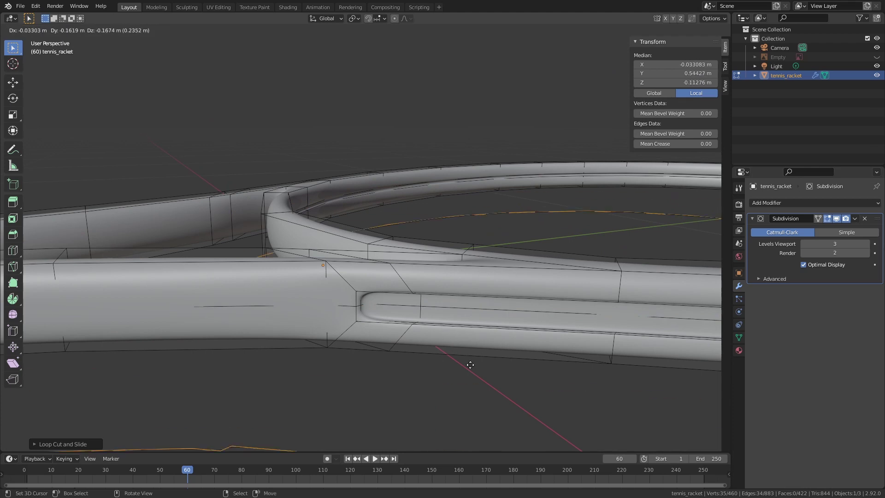
{"action": "right_click", "coordinate": [489, 278]}
{"action": "key", "text": "p"}
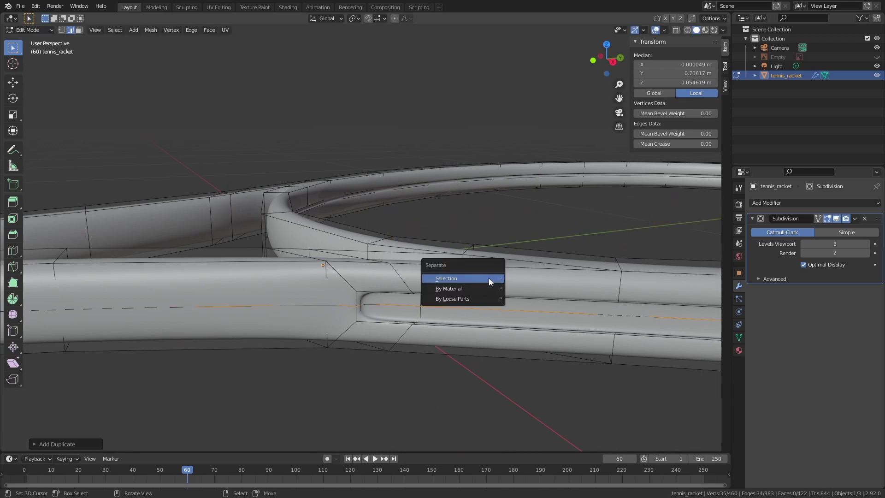
{"action": "left_click", "coordinate": [489, 278]}
{"action": "key", "text": "Tab"}
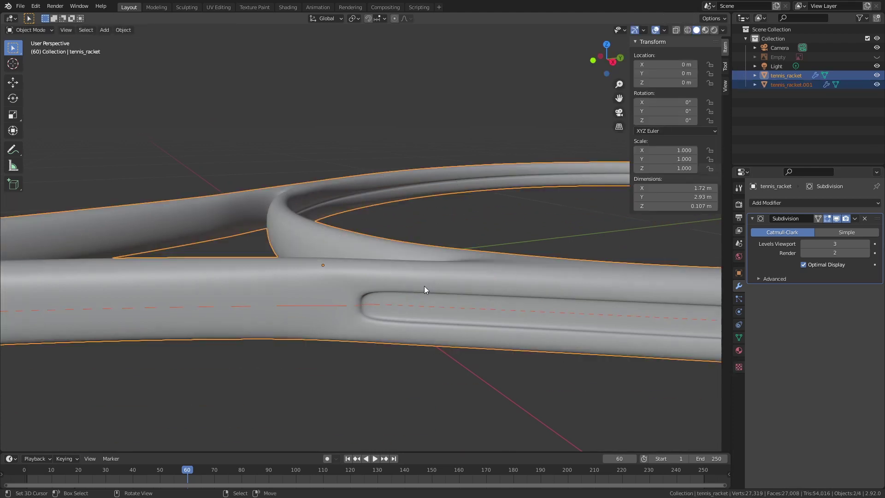
Select the separated edge-loop object tennis_racket.001 and hide it.
{"action": "left_click", "coordinate": [361, 306]}
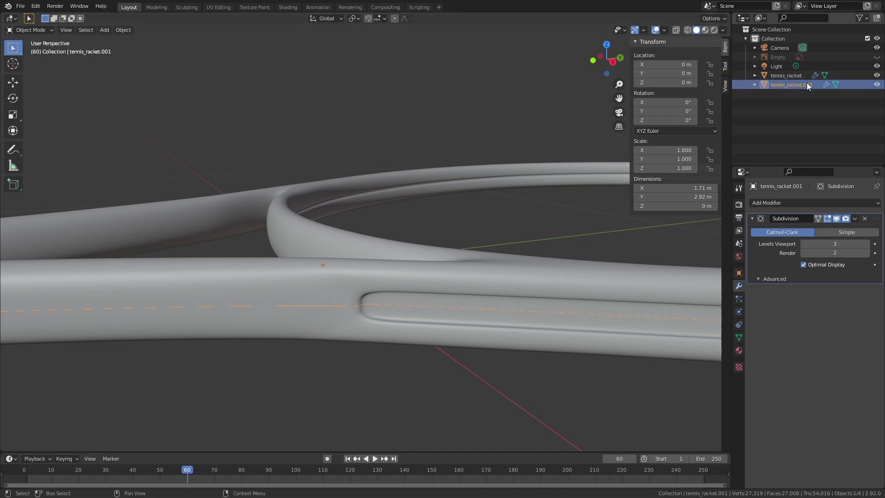
{"action": "key", "text": "g"}
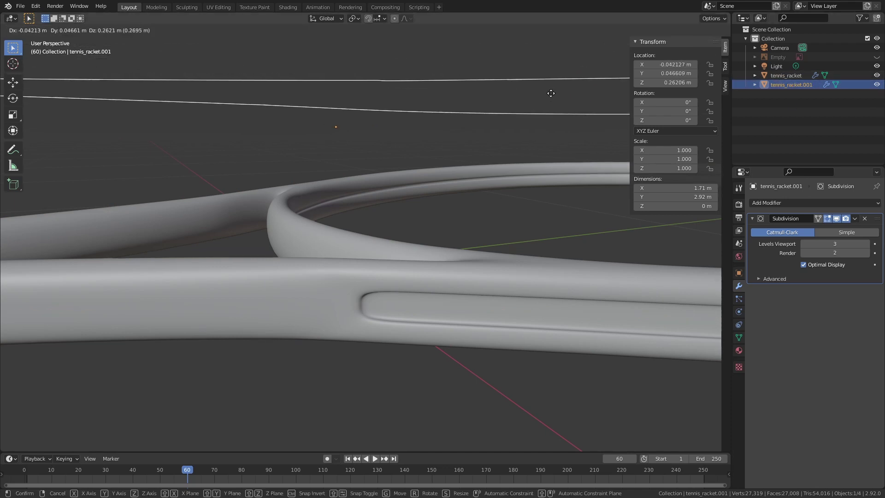
{"action": "right_click", "coordinate": [545, 114]}
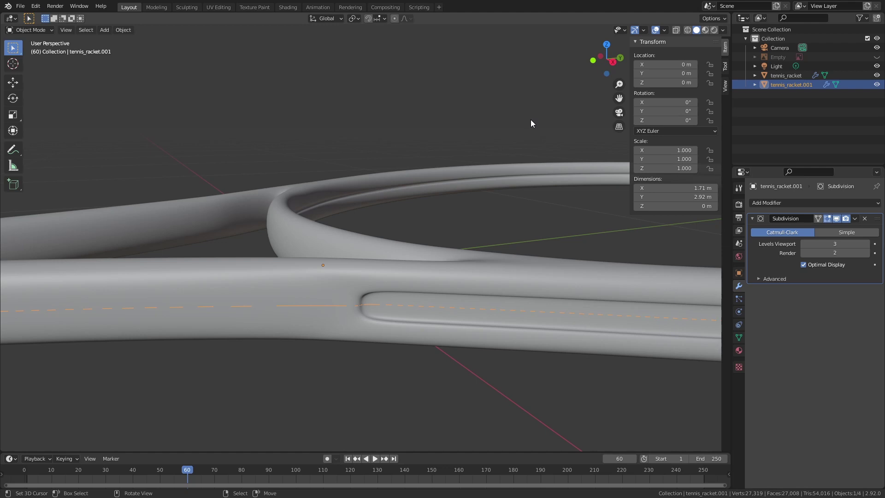
{"action": "key", "text": "h"}
Delete the centre edge loop from the outer side of the tennis_racket mesh using Edge Loops deletion, and return to Object Mode.
{"action": "left_click", "coordinate": [428, 271]}
{"action": "key", "text": "Tab"}
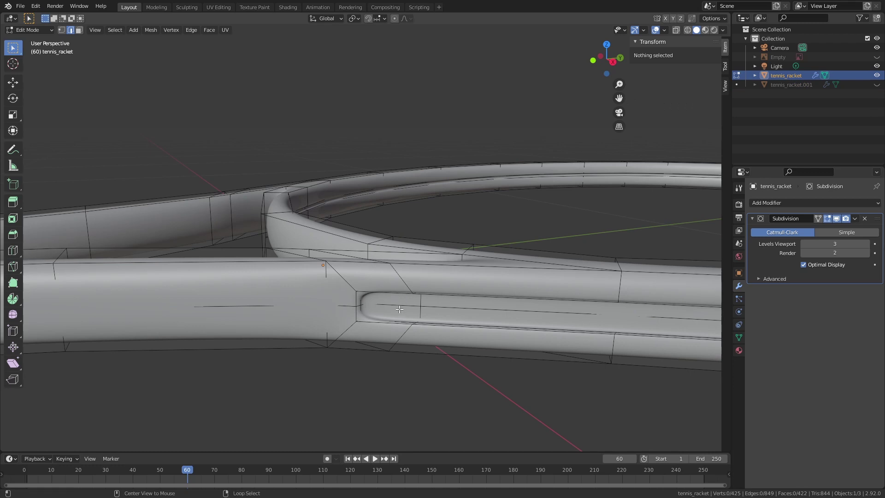
{"action": "left_click", "coordinate": [271, 302], "text": "alt"}
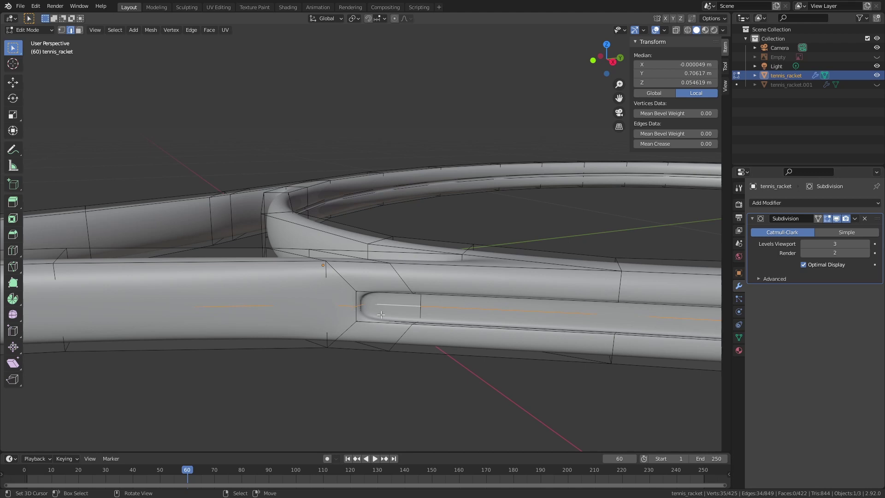
{"action": "key", "text": "x"}
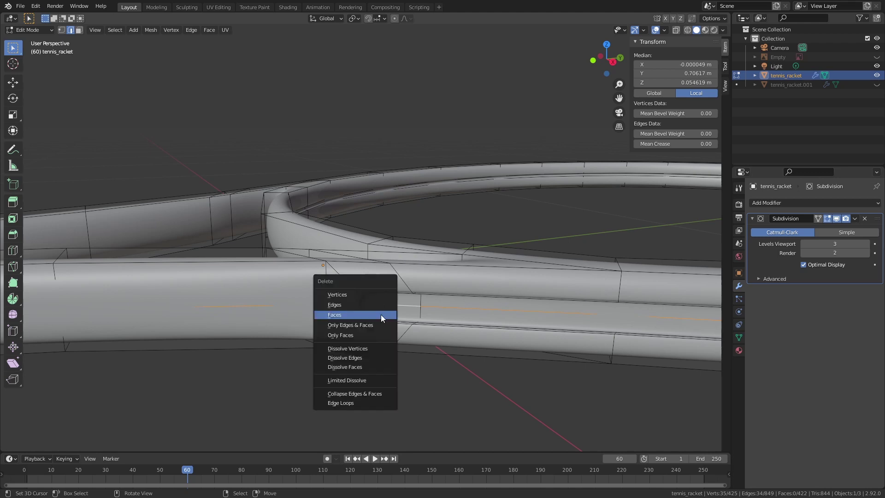
{"action": "left_click", "coordinate": [356, 403]}
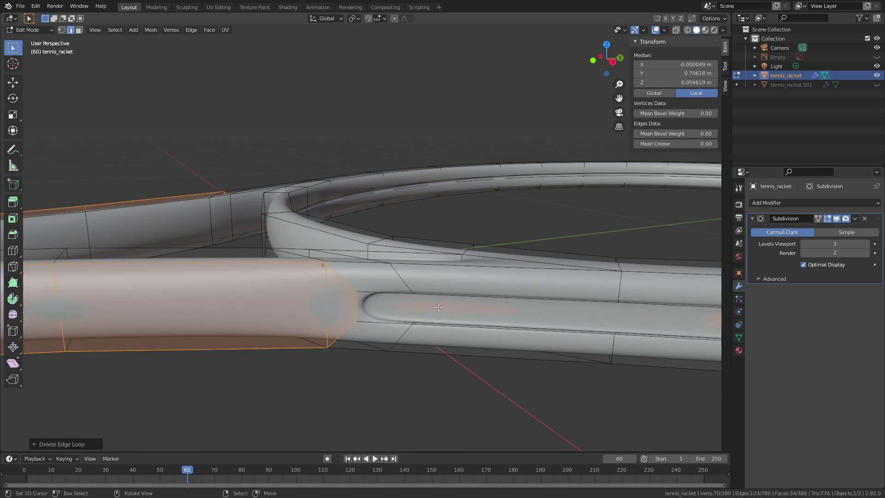
{"action": "key", "text": "Tab"}
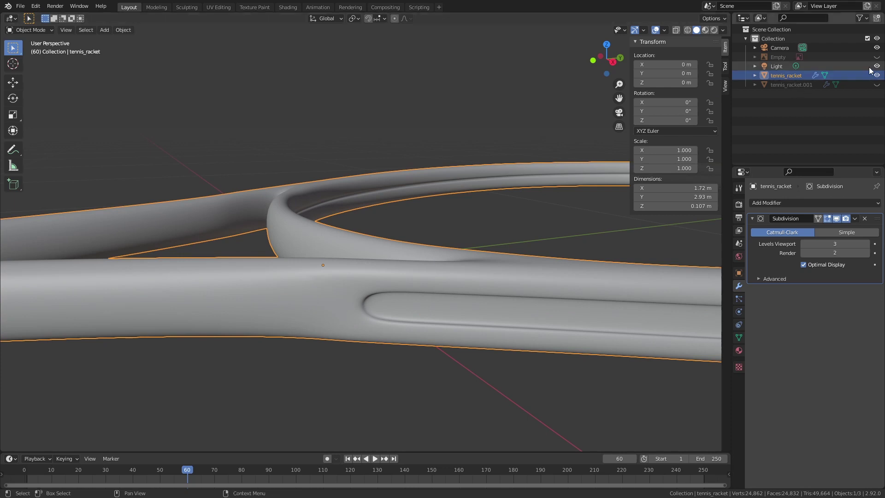
Show tennis_racket.001, hide the tennis_racket frame, and select the separated outline.
{"action": "left_click", "coordinate": [877, 84]}
{"action": "left_click", "coordinate": [877, 75]}
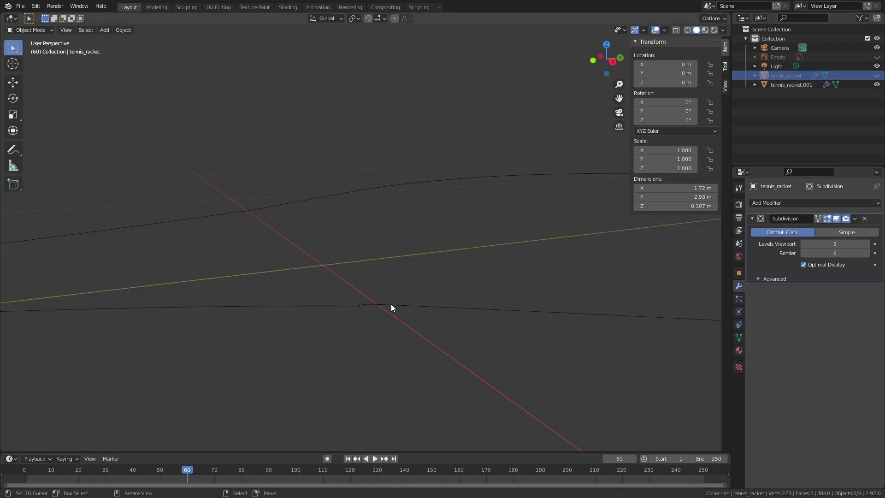
{"action": "left_click", "coordinate": [391, 304]}
{"action": "middle_click_drag", "start_coordinate": [391, 304], "coordinate": [491, 334]}
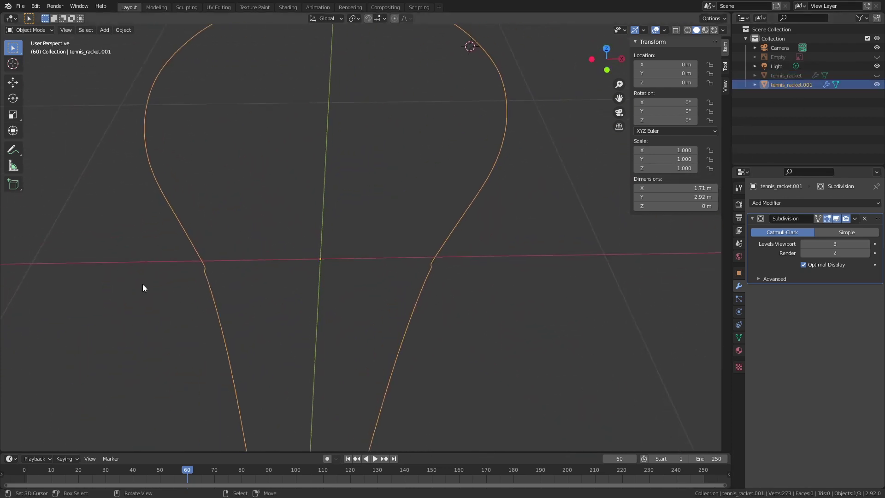
{"action": "middle_click_drag", "start_coordinate": [237, 267], "coordinate": [516, 243]}
Delete the vertices of one handle leg of the outline up to the throat in Edit Mode's vertex selection.
{"action": "key", "text": "Tab"}
{"action": "left_click", "coordinate": [563, 234]}
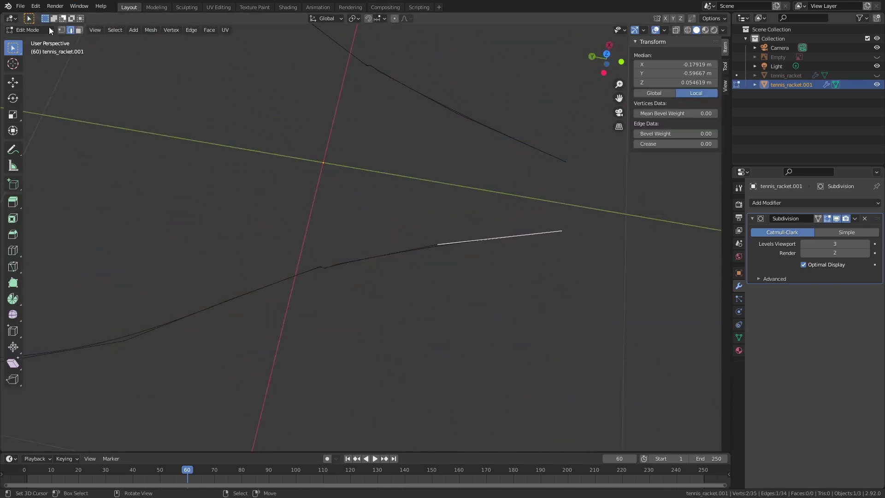
{"action": "left_click", "coordinate": [62, 29]}
{"action": "middle_click_drag", "start_coordinate": [369, 230], "coordinate": [467, 222]}
{"action": "left_click", "coordinate": [460, 224], "text": "shift"}
{"action": "left_click", "coordinate": [453, 224], "text": "shift"}
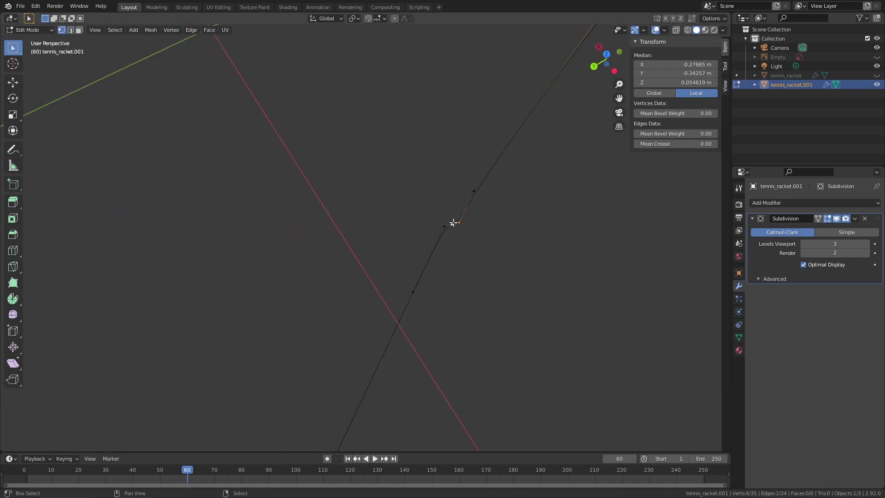
{"action": "key", "text": "x"}
{"action": "left_click", "coordinate": [470, 206], "text": "shift"}
{"action": "key", "text": "x"}
{"action": "left_click", "coordinate": [439, 121]}
Circle-select and delete the vertices of the other handle leg, leaving only the head outline, and return to Object Mode.
{"action": "middle_click_drag", "start_coordinate": [439, 122], "coordinate": [544, 247]}
{"action": "key", "text": "c"}
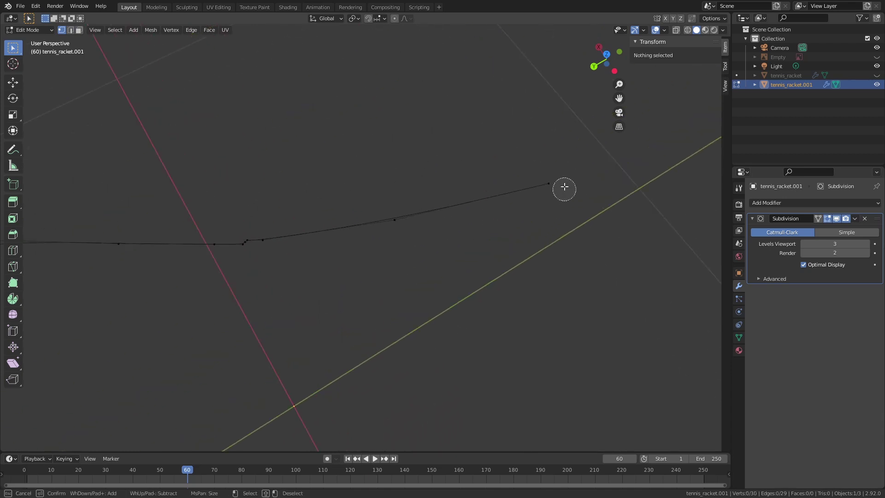
{"action": "mouse_move", "coordinate": [563, 187]}
{"action": "left_mouse_down"}
{"action": "mouse_move", "coordinate": [282, 241]}
{"action": "mouse_move", "coordinate": [239, 239]}
{"action": "mouse_move", "coordinate": [233, 254]}
{"action": "left_mouse_up"}
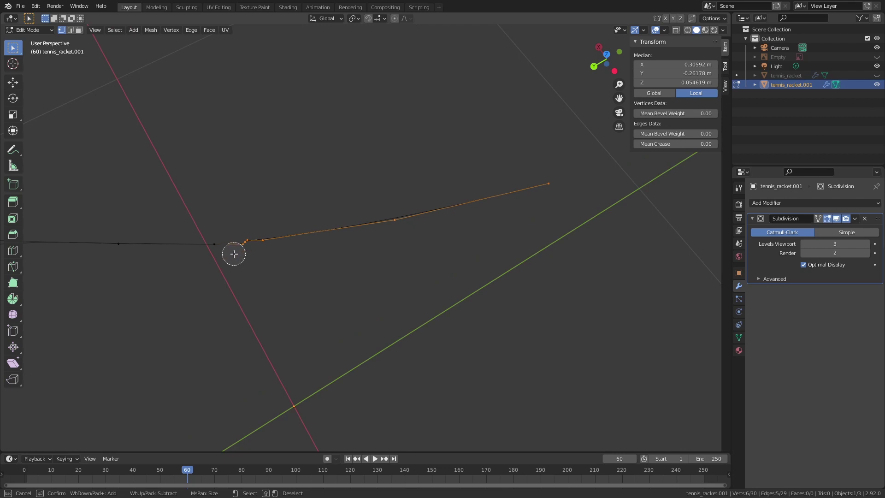
{"action": "right_click", "coordinate": [235, 252]}
{"action": "key", "text": "x"}
{"action": "left_click", "coordinate": [236, 251]}
{"action": "middle_click_drag", "start_coordinate": [235, 251], "coordinate": [484, 286]}
{"action": "key", "text": "Tab"}
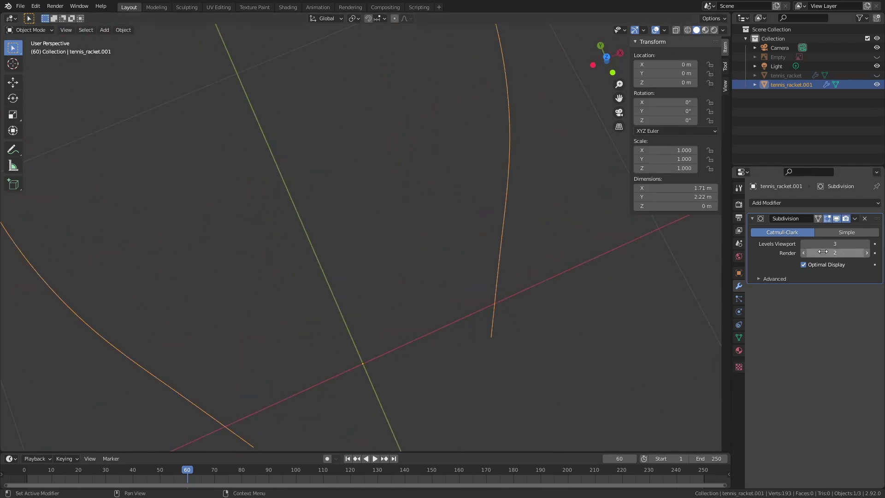
Lower the outline's Subdivision viewport level to 1 and apply the modifier.
{"action": "left_click", "coordinate": [805, 243]}
{"action": "left_click", "coordinate": [805, 243]}
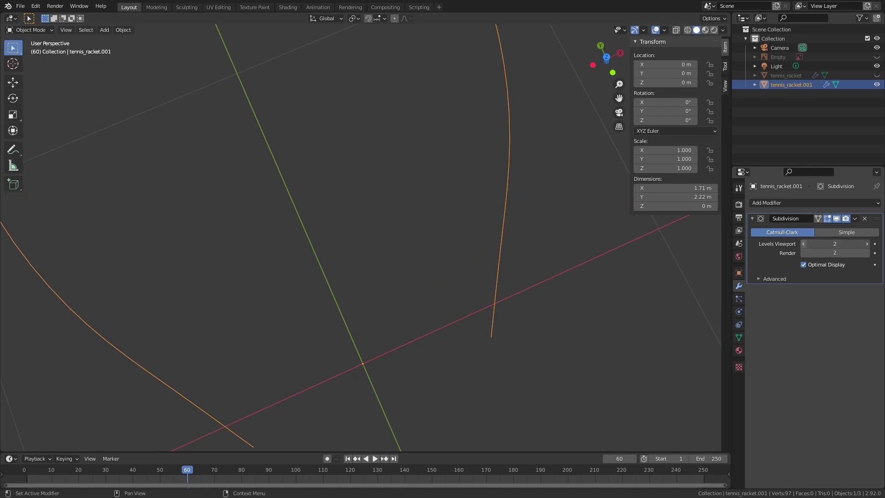
{"action": "left_click", "coordinate": [857, 219]}
{"action": "left_click", "coordinate": [848, 225]}
{"action": "middle_click_drag", "start_coordinate": [370, 188], "coordinate": [439, 250]}
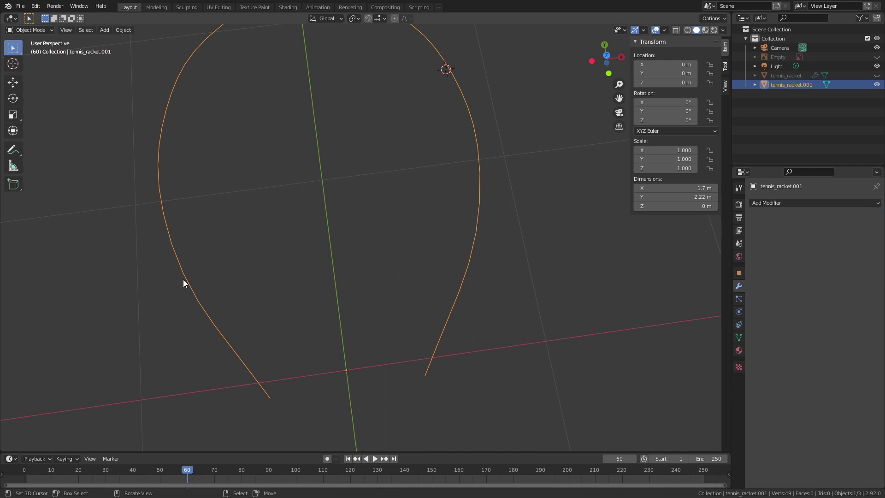
Examine the spacing between two neighbouring vertices on the side of the head outline in Edit Mode.
{"action": "key", "text": "Tab"}
{"action": "right_click", "coordinate": [164, 190]}
{"action": "right_click", "coordinate": [161, 216], "text": "shift"}
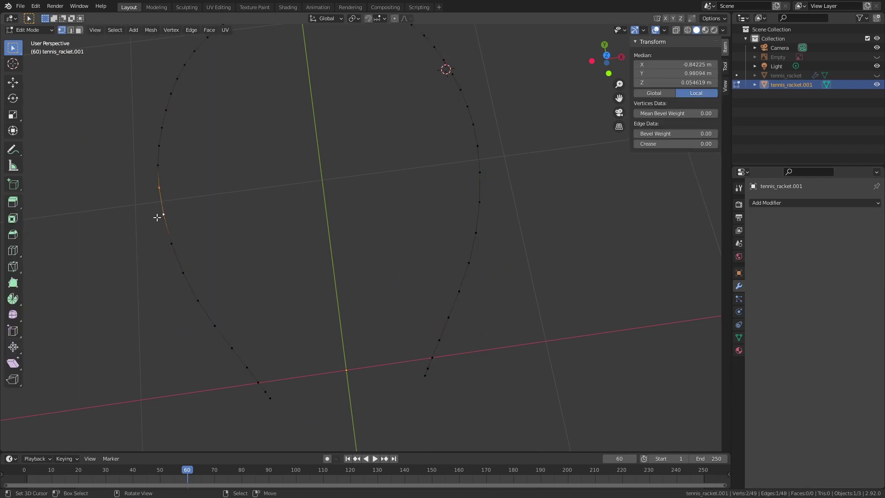
{"action": "key", "text": "Tab"}
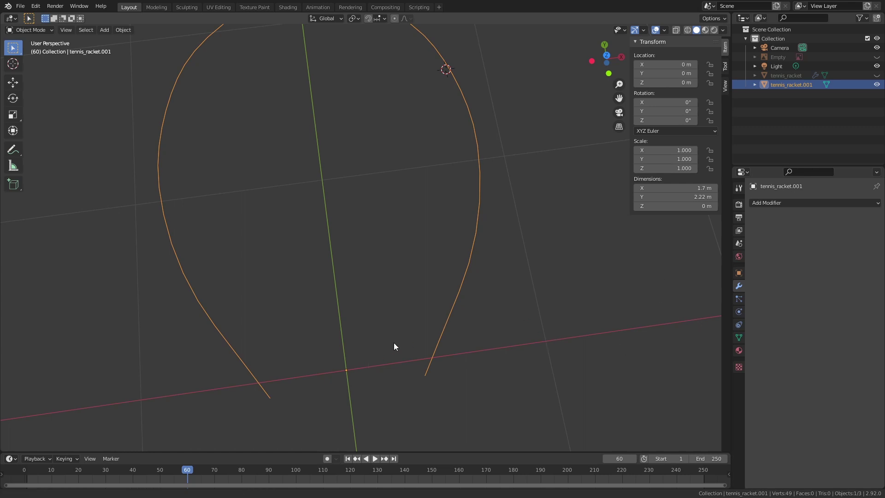
Convert the head outline object from a mesh to a curve.
{"action": "middle_click_drag", "start_coordinate": [395, 347], "coordinate": [450, 314], "text": "shift"}
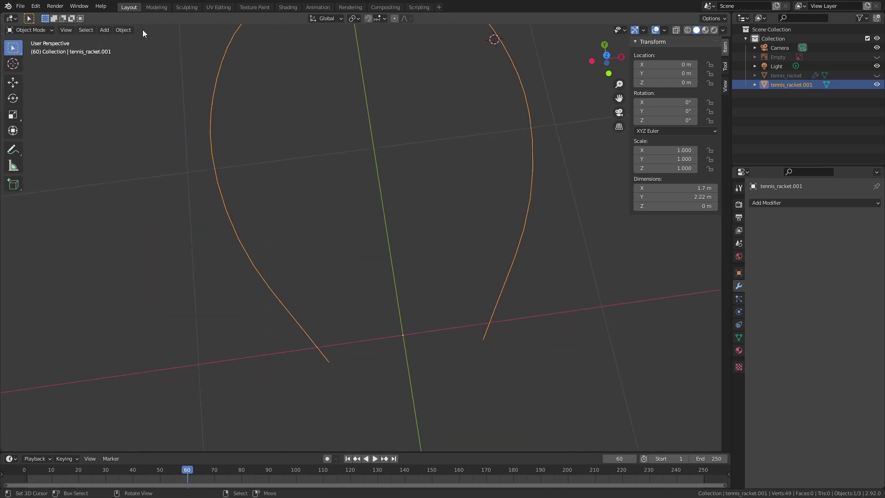
{"action": "left_click", "coordinate": [129, 28]}
{"action": "mouse_move", "coordinate": [168, 245]}
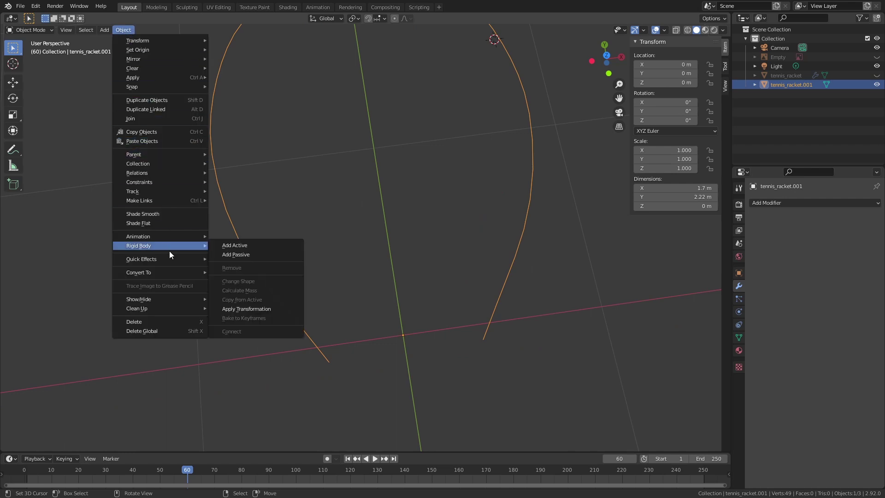
{"action": "mouse_move", "coordinate": [152, 272]}
{"action": "left_click", "coordinate": [226, 273]}
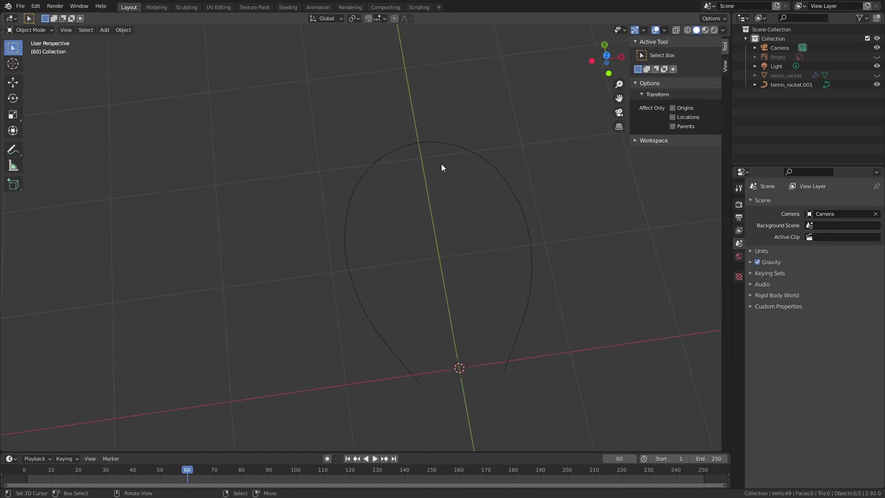
Add a mesh cylinder at the world origin.
{"action": "scroll", "coordinate": [510, 255], "scroll_direction": "down", "scroll_amount": 1}
{"action": "middle_click_drag", "start_coordinate": [414, 186], "coordinate": [388, 144], "text": "shift"}
{"action": "key", "text": "shift+a"}
{"action": "mouse_move", "coordinate": [457, 170]}
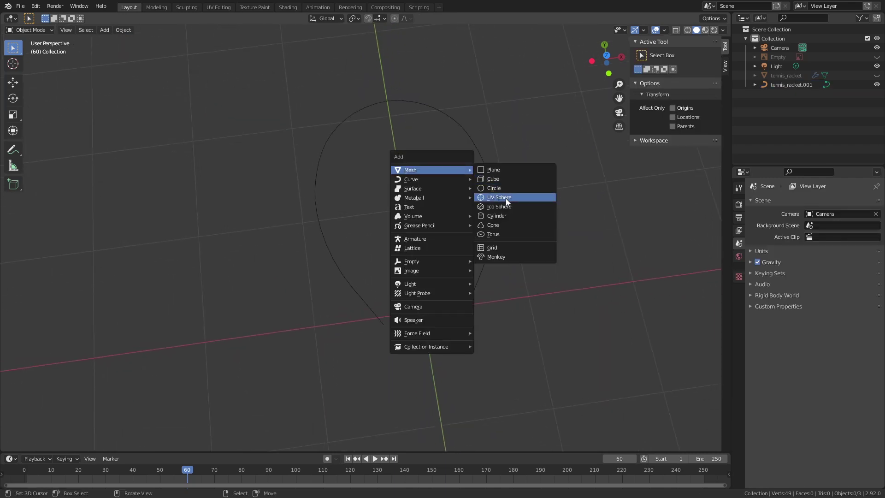
{"action": "left_click", "coordinate": [504, 217]}
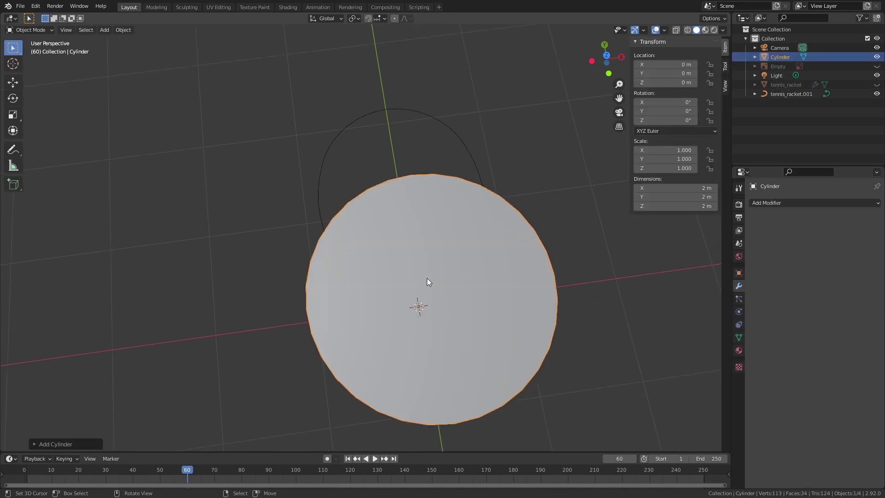
Set the new cylinder to 8 vertices with its cap fill type set to Nothing.
{"action": "middle_click_drag", "start_coordinate": [427, 278], "coordinate": [387, 100]}
{"action": "scroll", "coordinate": [387, 104], "scroll_direction": "up", "scroll_amount": 1}
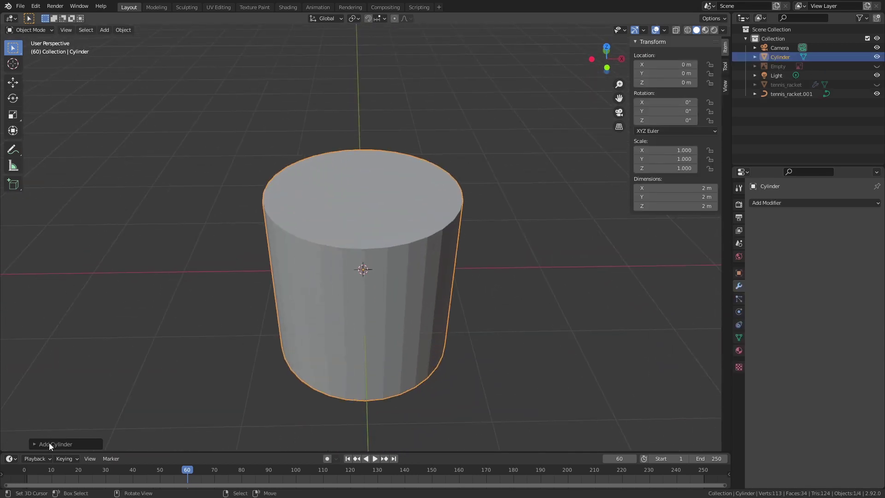
{"action": "left_click", "coordinate": [49, 444]}
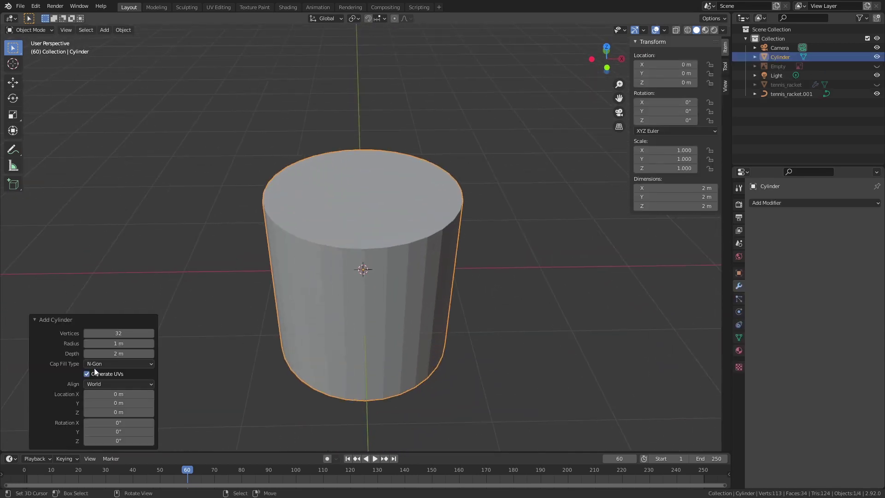
{"action": "left_click", "coordinate": [118, 334]}
{"action": "type", "text": "8"}
{"action": "key", "text": "Return"}
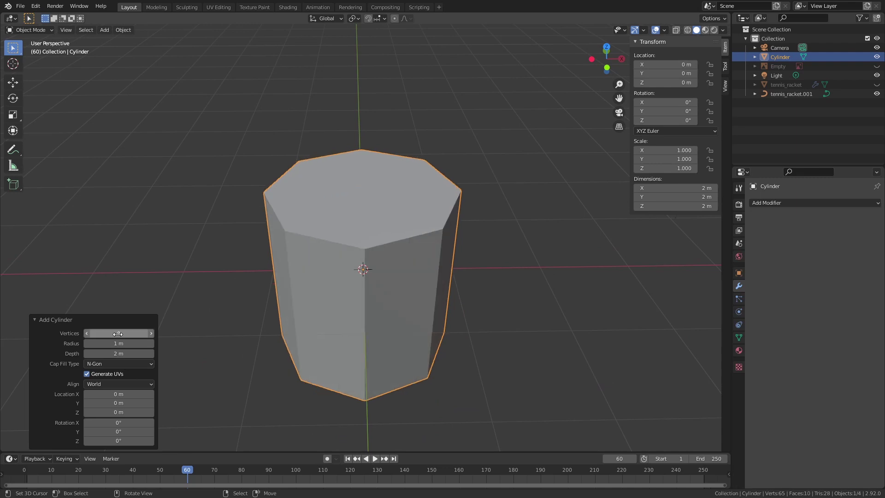
{"action": "left_click", "coordinate": [94, 364]}
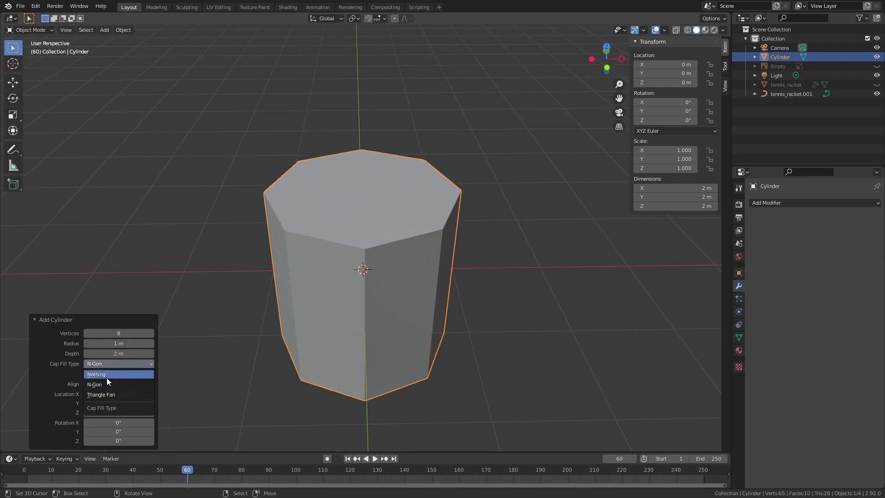
{"action": "left_click", "coordinate": [107, 376]}
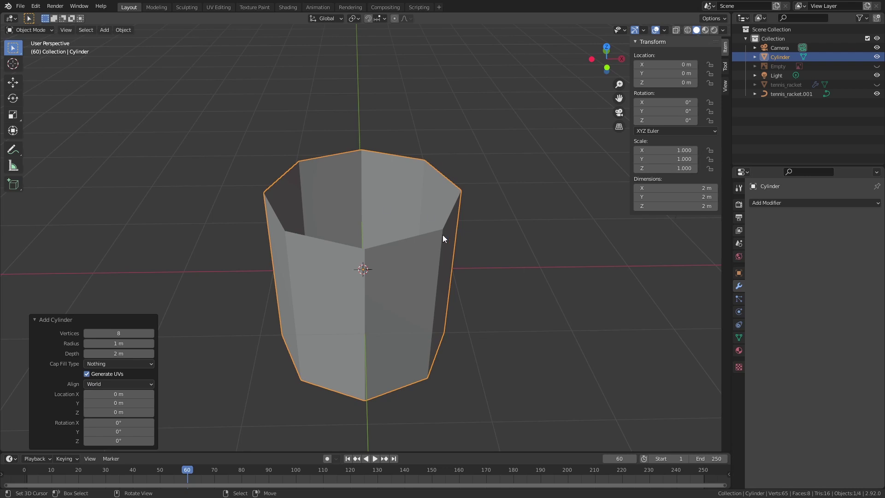
Scale the cylinder down to about 0.39 m tall and narrow it in X and Y to about 0.10 m.
{"action": "middle_click_drag", "start_coordinate": [441, 234], "coordinate": [463, 265]}
{"action": "key", "text": "s"}
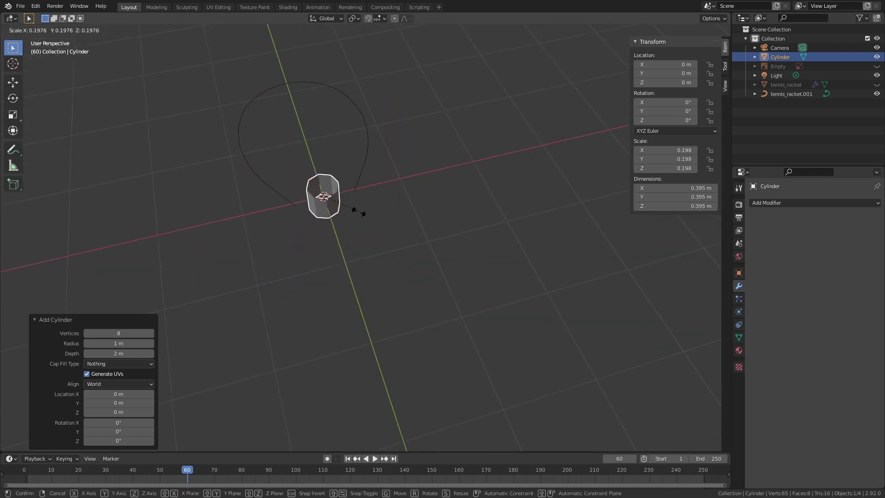
{"action": "left_click", "coordinate": [359, 212]}
{"action": "key", "text": "s"}
{"action": "key", "text": "shift+z"}
{"action": "left_click", "coordinate": [341, 191]}
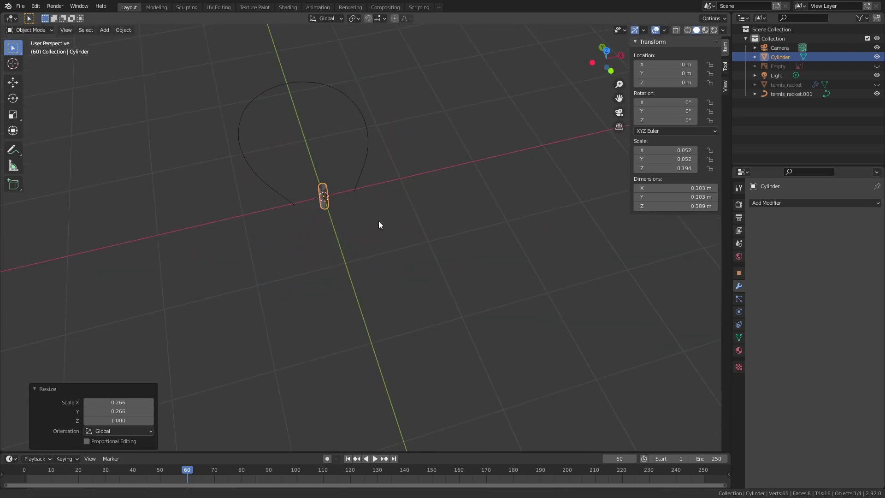
Show the cylinder in the front orthographic view and frame it closely.
{"action": "middle_click_drag", "start_coordinate": [378, 220], "coordinate": [399, 196]}
{"action": "key", "text": "KP_1"}
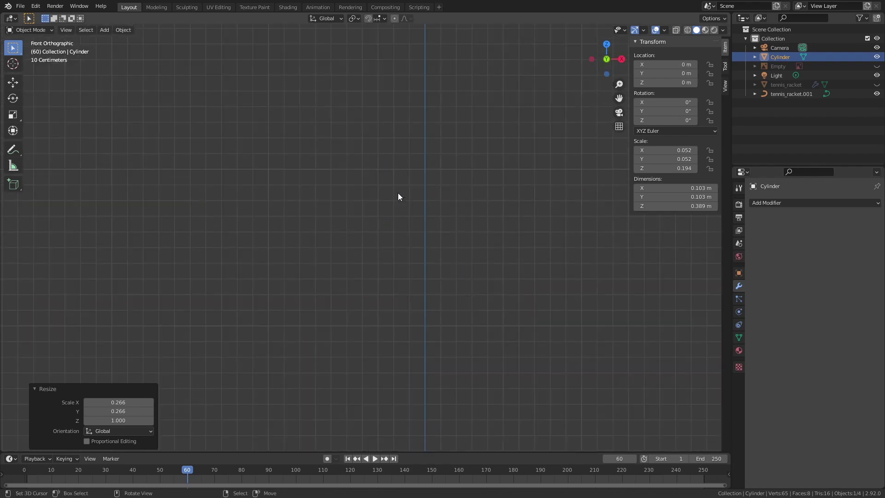
{"action": "scroll", "coordinate": [397, 193], "scroll_direction": "down", "scroll_amount": 5}
{"action": "scroll", "coordinate": [422, 204], "scroll_direction": "up", "scroll_amount": 4}
{"action": "middle_click_drag", "start_coordinate": [461, 309], "coordinate": [400, 181], "text": "shift"}
{"action": "scroll", "coordinate": [383, 330], "scroll_direction": "up", "scroll_amount": 5}
{"action": "scroll", "coordinate": [400, 181], "scroll_direction": "up", "scroll_amount": 4}
{"action": "key", "text": "s"}
{"action": "key", "text": "shift+z"}
{"action": "key", "text": "Escape"}
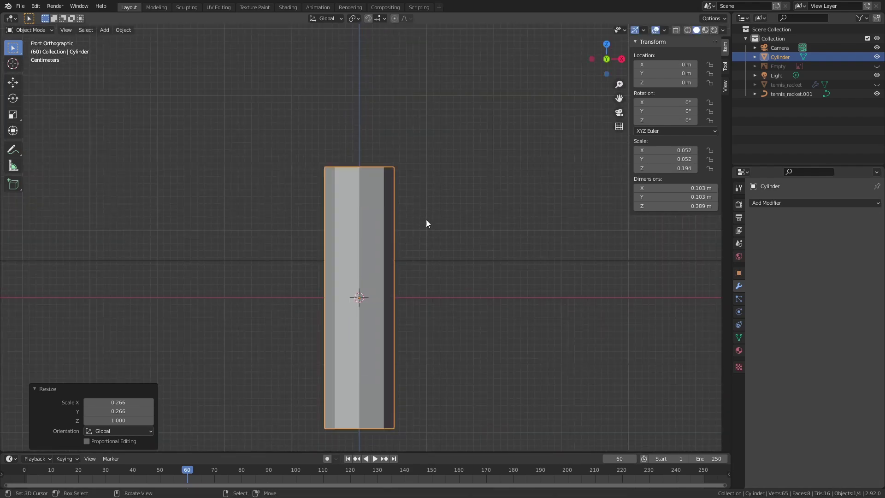
{"action": "key", "text": "s"}
{"action": "key", "text": "shift+z"}
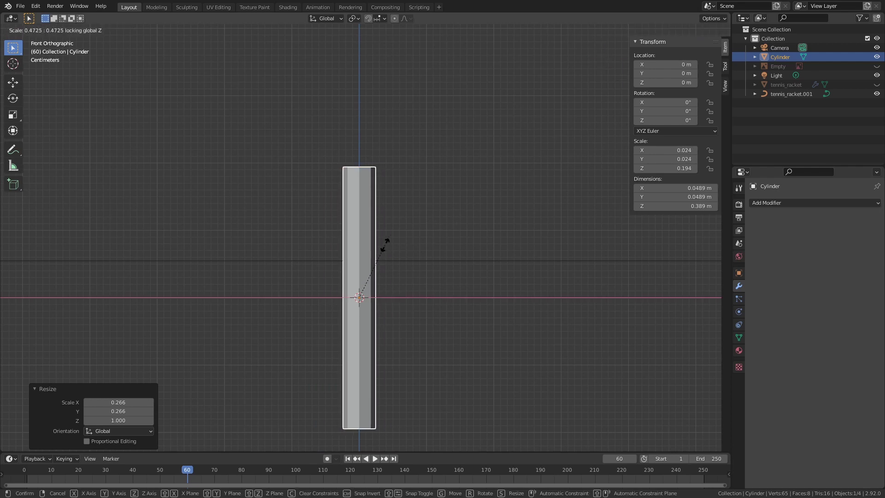
{"action": "key", "text": "Escape"}
Narrow the cylinder in X and Y to about 0.044 m while keeping its height.
{"action": "key", "text": "s"}
{"action": "key", "text": "shift+z"}
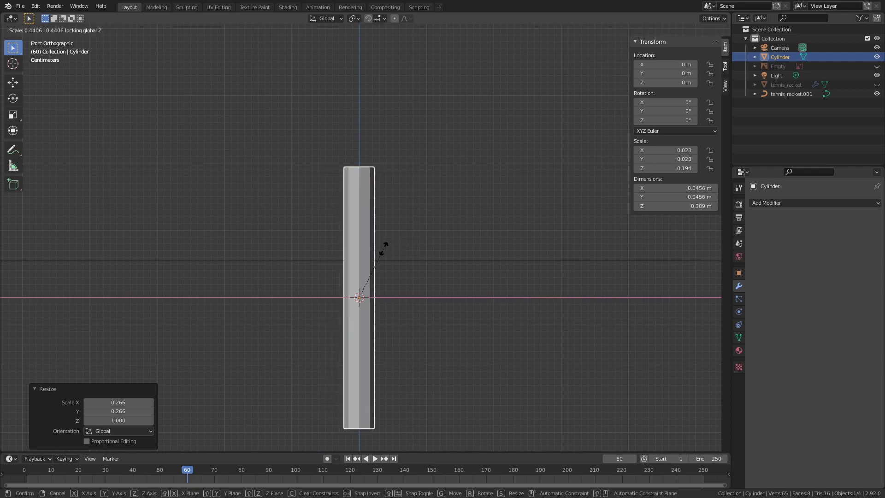
{"action": "left_click", "coordinate": [381, 249]}
Add three evenly spaced loop cuts across the cylinder's length in Edit Mode.
{"action": "key", "text": "Tab"}
{"action": "key", "text": "ctrl+r"}
{"action": "scroll", "coordinate": [359, 277], "scroll_direction": "up", "scroll_amount": 2}
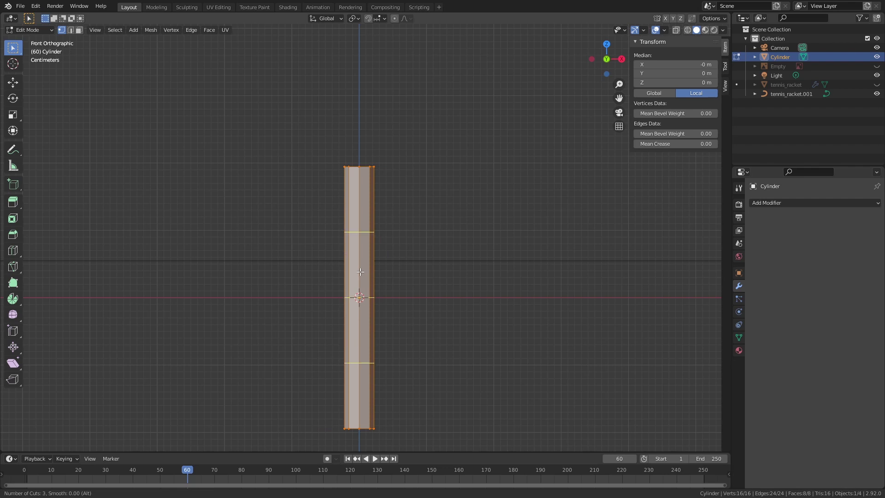
{"action": "left_click", "coordinate": [358, 287]}
{"action": "right_click", "coordinate": [358, 287]}
Bend the cylinder by moving its middle edge loop in the positive X direction with smooth proportional editing at size 0.68.
{"action": "left_click", "coordinate": [354, 299], "text": "alt"}
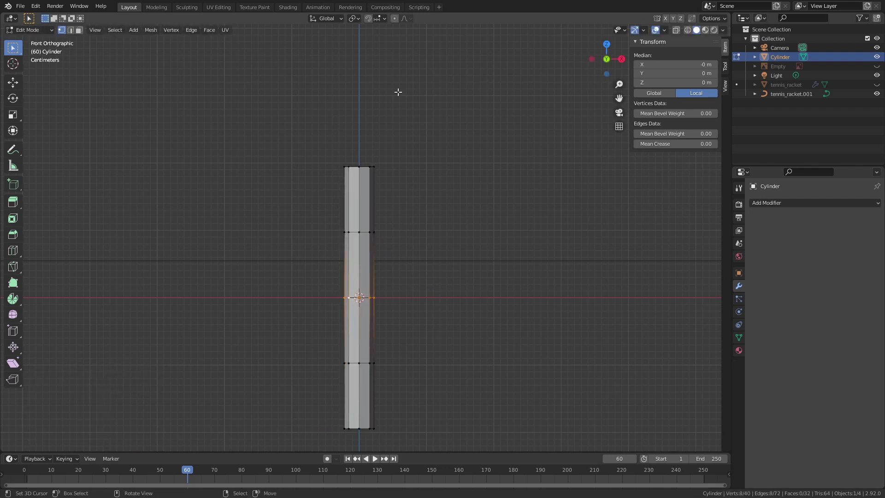
{"action": "left_click", "coordinate": [394, 19]}
{"action": "key", "text": "g"}
{"action": "key", "text": "x"}
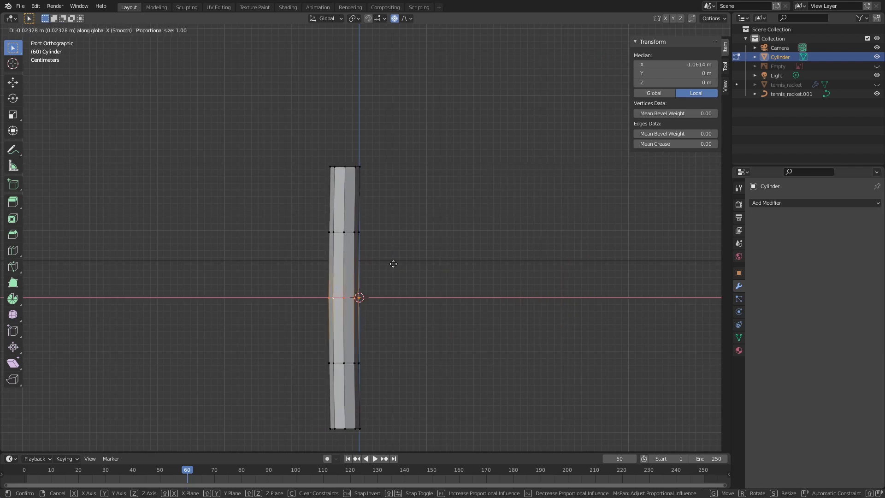
{"action": "scroll", "coordinate": [516, 256], "scroll_direction": "up", "scroll_amount": 1}
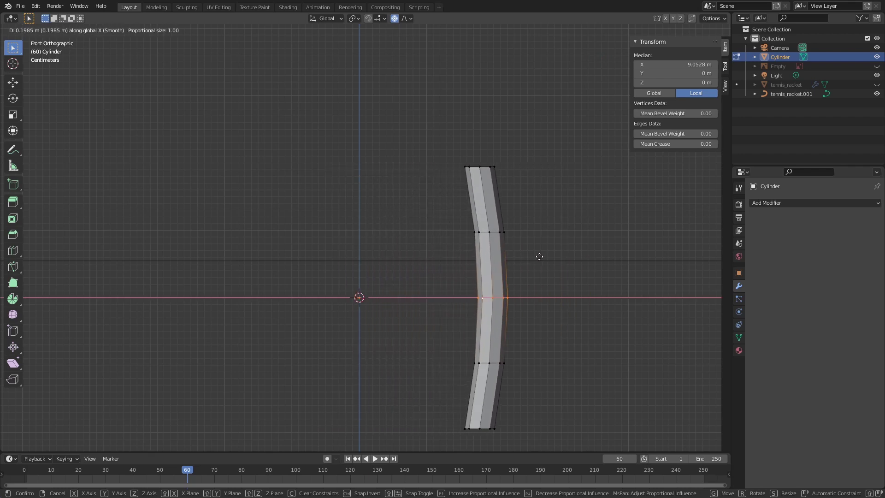
{"action": "scroll", "coordinate": [581, 253], "scroll_direction": "up", "scroll_amount": 3}
{"action": "left_click", "coordinate": [581, 253]}
Move the whole bent mesh about 0.26 m back along X to the origin and return to Object Mode.
{"action": "key", "text": "alt+a"}
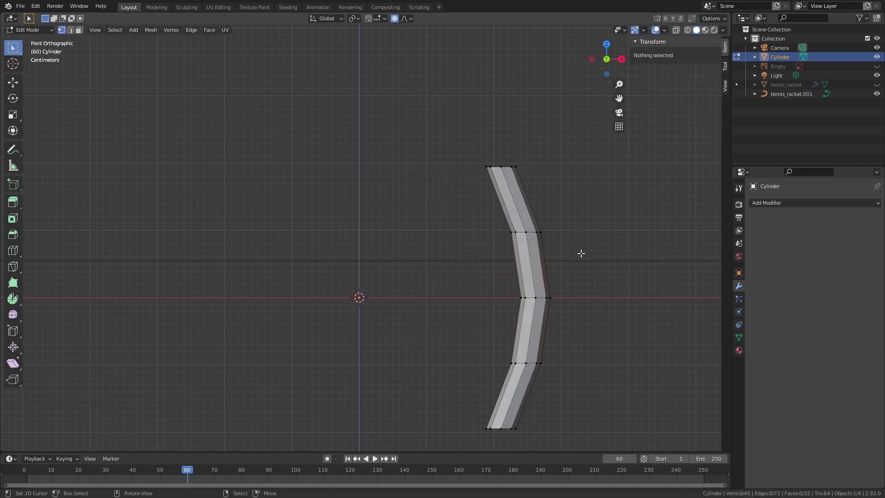
{"action": "key", "text": "a"}
{"action": "key", "text": "g"}
{"action": "key", "text": "x"}
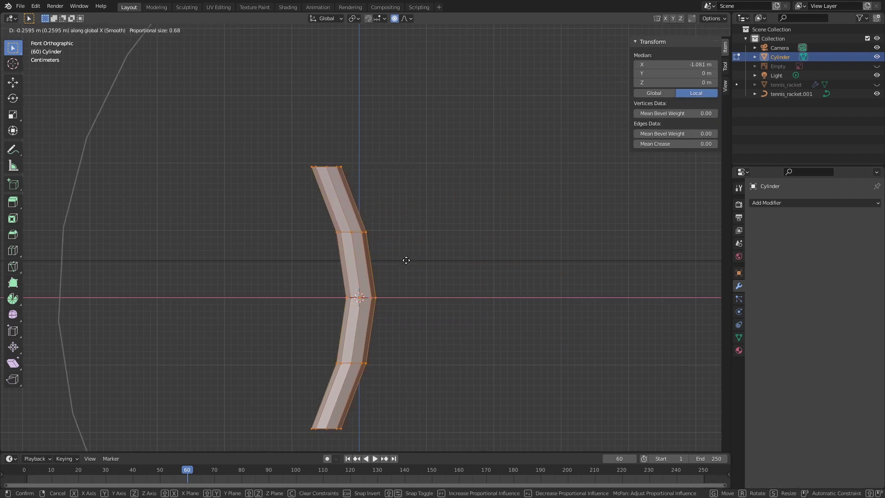
{"action": "left_click", "coordinate": [406, 259]}
{"action": "key", "text": "Tab"}
Add an Array modifier to the bent cylinder and set its count to 6.
{"action": "scroll", "coordinate": [460, 244], "scroll_direction": "down", "scroll_amount": 5}
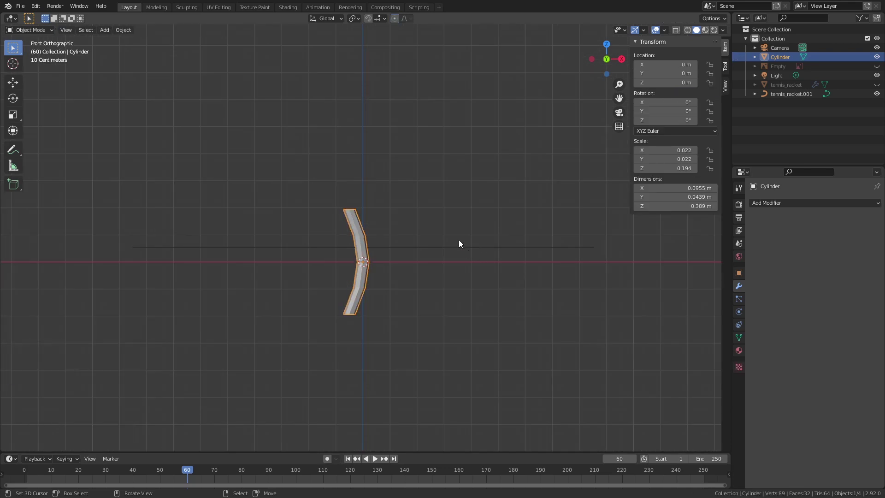
{"action": "middle_click_drag", "start_coordinate": [459, 244], "coordinate": [506, 313]}
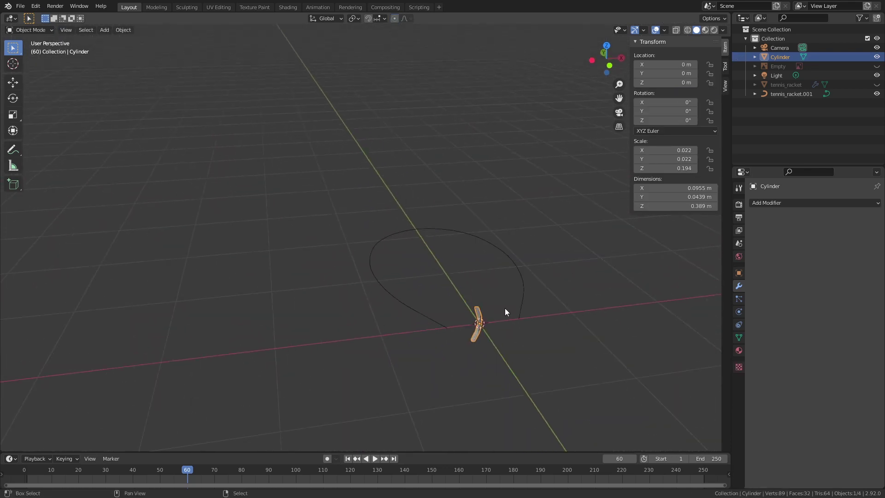
{"action": "scroll", "coordinate": [505, 311], "scroll_direction": "up", "scroll_amount": 3}
{"action": "left_click", "coordinate": [803, 205]}
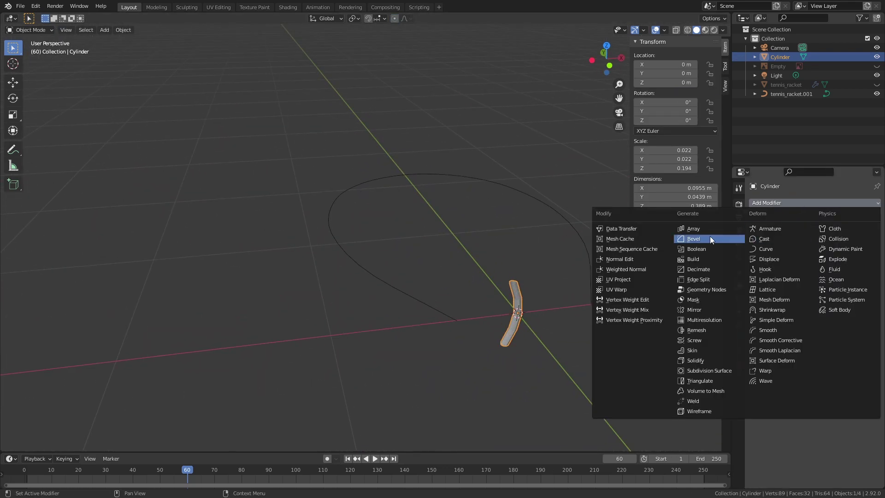
{"action": "left_click", "coordinate": [694, 228]}
{"action": "middle_click_drag", "start_coordinate": [567, 258], "coordinate": [516, 267]}
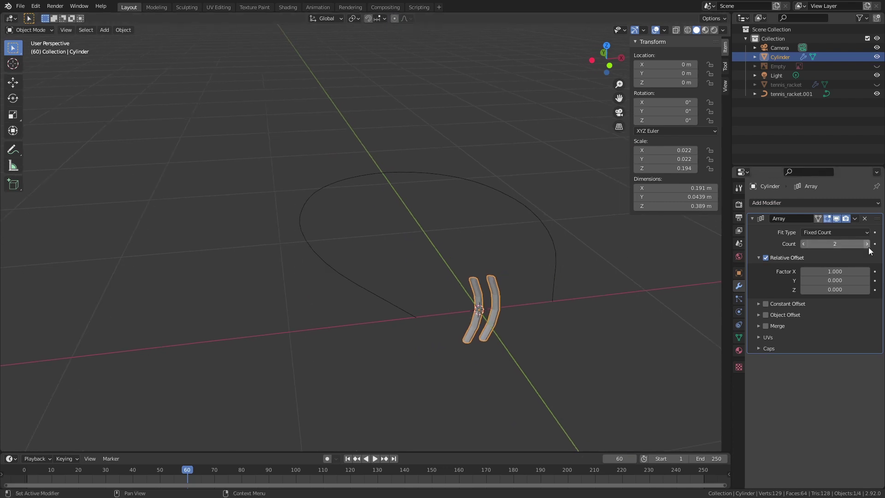
{"action": "left_click", "coordinate": [868, 246]}
{"action": "left_click", "coordinate": [867, 245]}
{"action": "left_click", "coordinate": [867, 245]}
{"action": "left_click", "coordinate": [868, 244]}
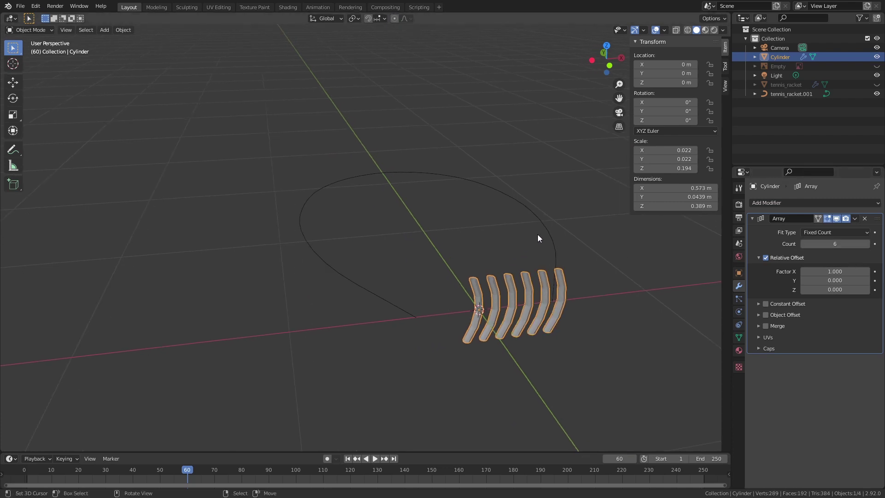
Add a Curve modifier to the cylinder with tennis_racket.001 as its curve object.
{"action": "left_click", "coordinate": [766, 202]}
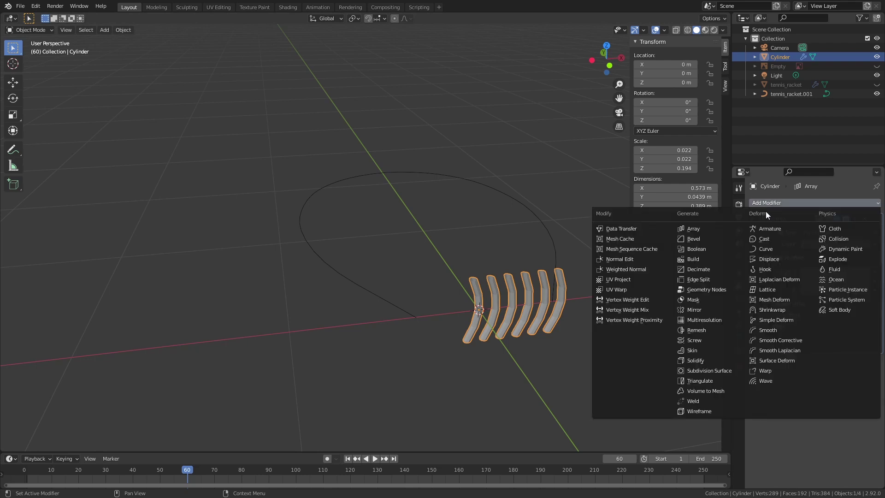
{"action": "left_click", "coordinate": [774, 248]}
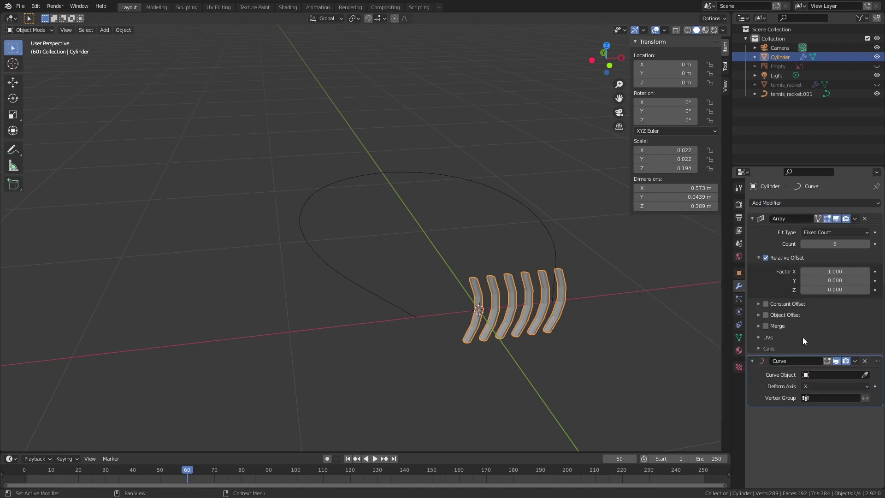
{"action": "left_click", "coordinate": [866, 375]}
{"action": "left_click", "coordinate": [405, 303]}
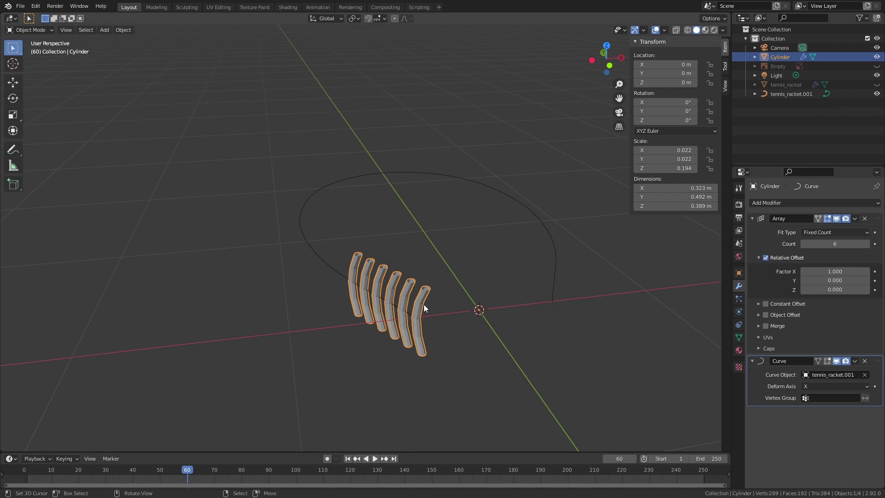
Raise the Array count to 57 to distribute the bent cylinders around the head outline.
{"action": "middle_click_drag", "start_coordinate": [424, 305], "coordinate": [622, 395]}
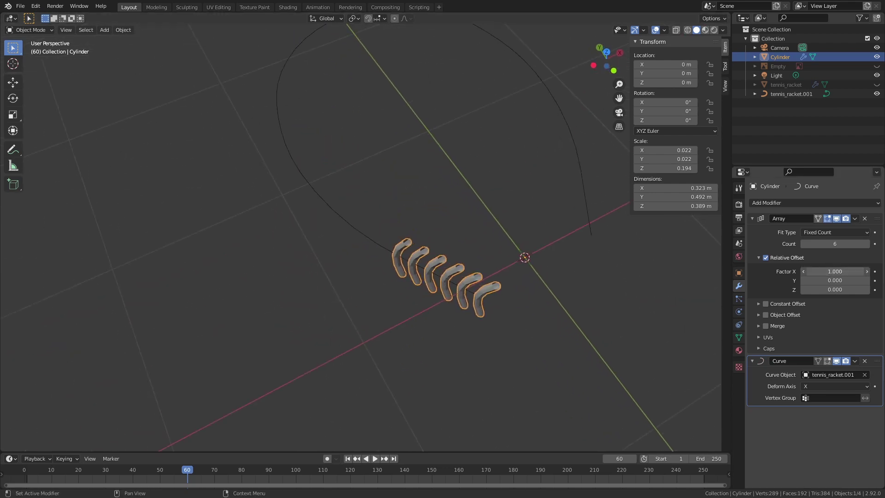
{"action": "left_click_drag", "start_coordinate": [835, 243], "coordinate": [866, 244]}
{"action": "scroll", "coordinate": [472, 272], "scroll_direction": "down", "scroll_amount": 6}
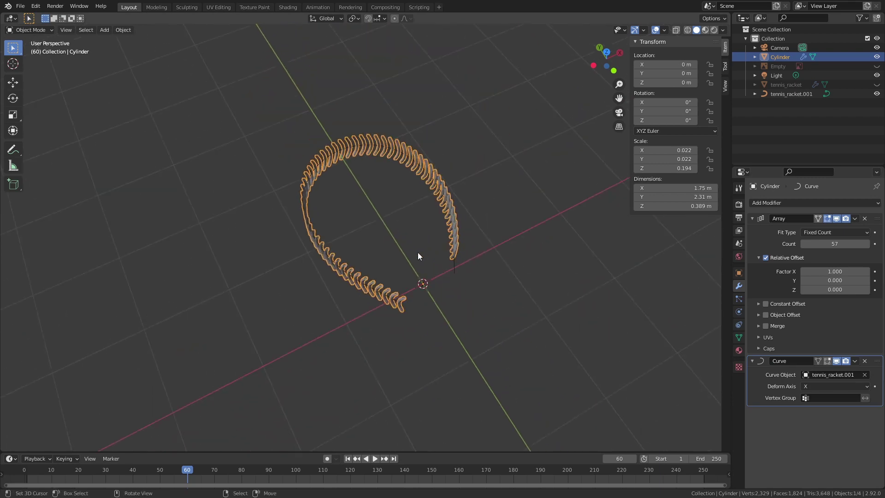
{"action": "scroll", "coordinate": [449, 231], "scroll_direction": "up", "scroll_amount": 2}
{"action": "scroll", "coordinate": [449, 231], "scroll_direction": "up", "scroll_amount": 3}
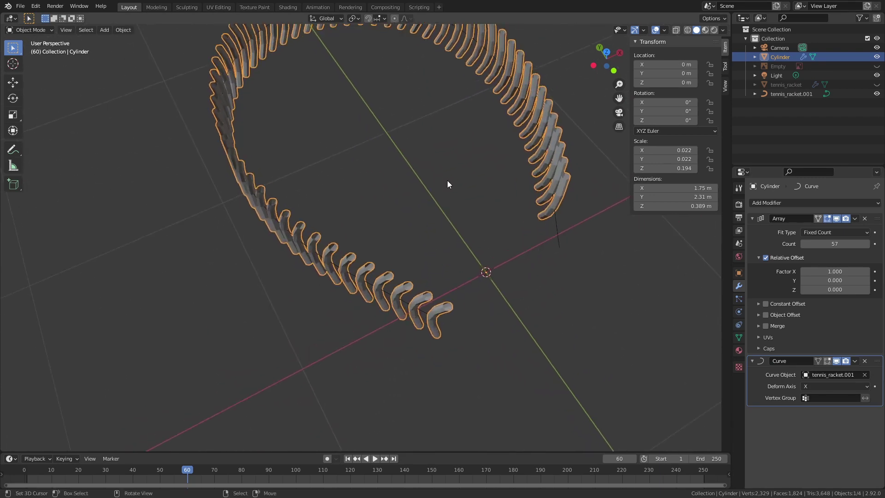
Rotate the cylinder's geometry 90° about Y in Edit Mode with proportional editing off, returning to Object Mode.
{"action": "key", "text": "Tab"}
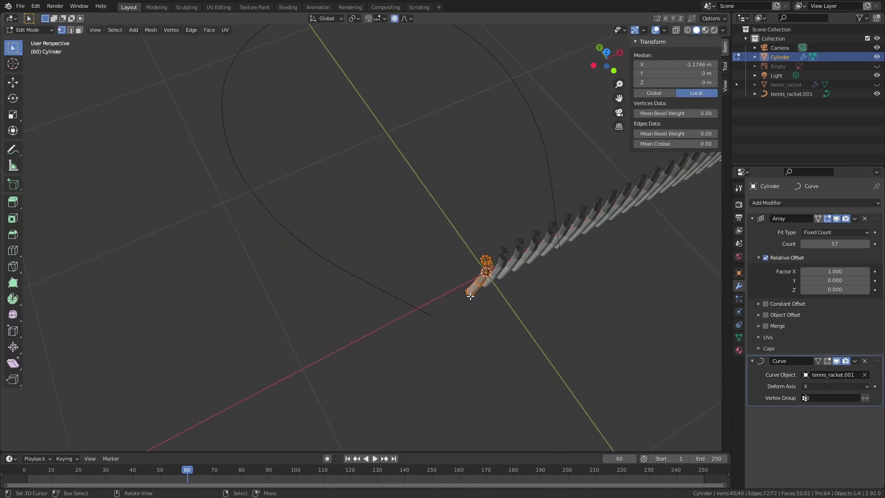
{"action": "middle_click_drag", "start_coordinate": [470, 297], "coordinate": [439, 267]}
{"action": "key", "text": "r"}
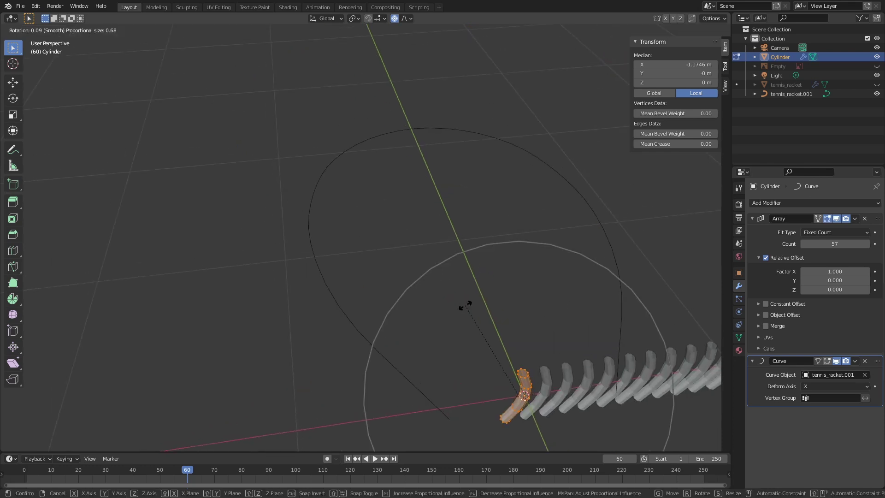
{"action": "left_click", "coordinate": [465, 306]}
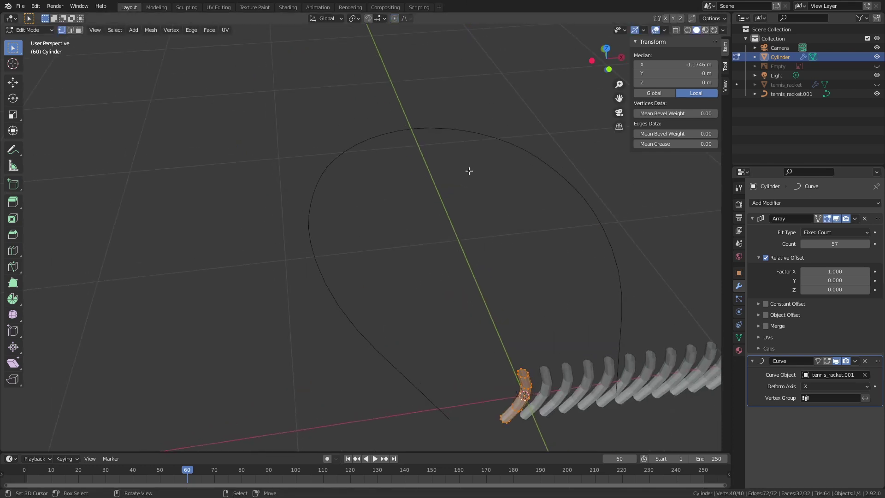
{"action": "type", "text": "ry"}
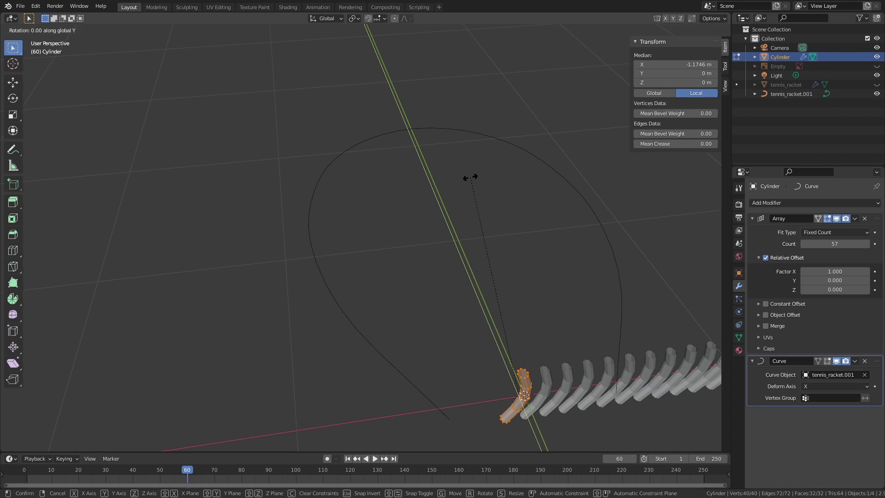
{"action": "type", "text": "90"}
{"action": "key", "text": "Return"}
{"action": "key", "text": "Tab"}
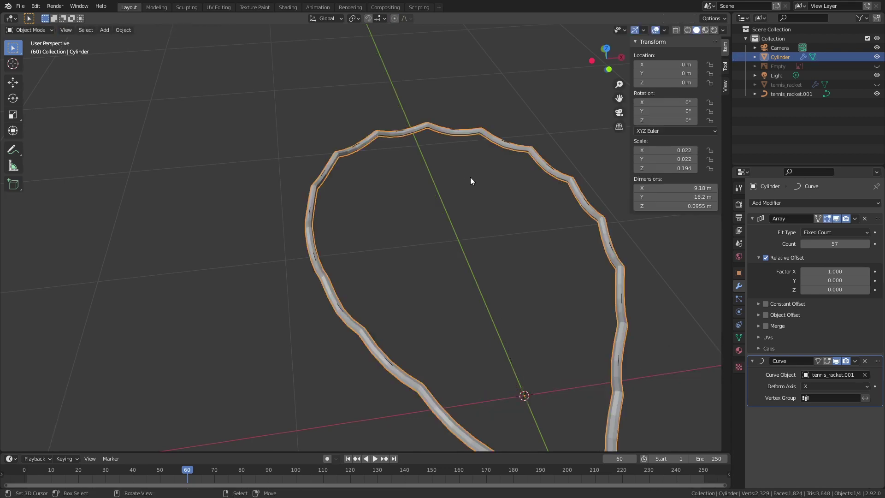
Rotate the cylinder's geometry 90° about X in Edit Mode and return to Object Mode.
{"action": "middle_click_drag", "start_coordinate": [470, 177], "coordinate": [482, 302]}
{"action": "key", "text": "Tab"}
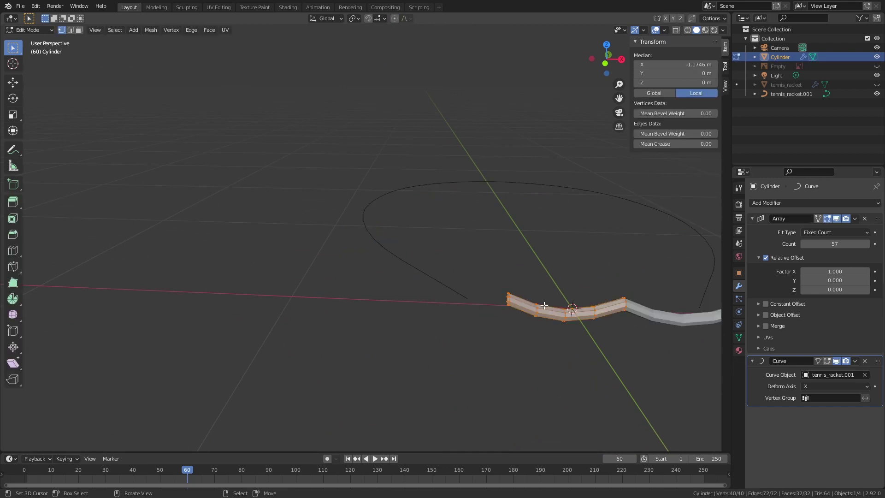
{"action": "type", "text": "rx90"}
{"action": "key", "text": "Return"}
{"action": "key", "text": "Tab"}
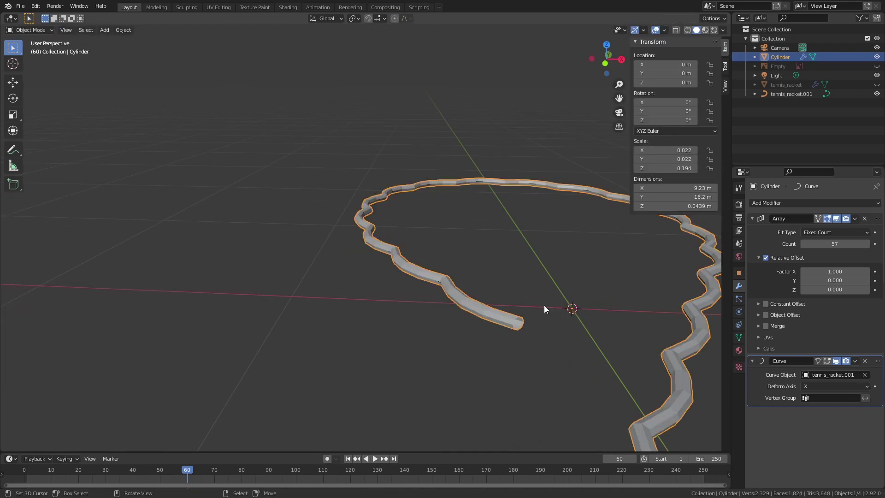
Unhide the tennis_racket object to compare the cylinder chain with the frame.
{"action": "scroll", "coordinate": [520, 269], "scroll_direction": "up", "scroll_amount": 3}
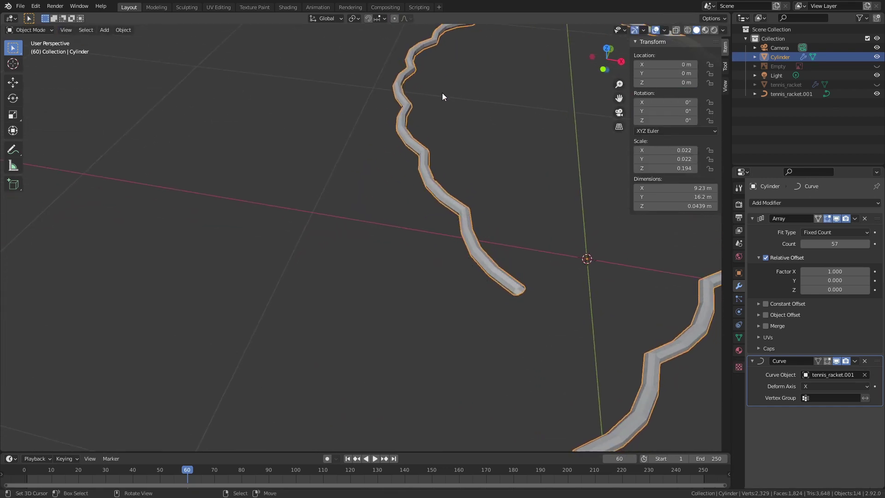
{"action": "scroll", "coordinate": [441, 93], "scroll_direction": "down", "scroll_amount": 3}
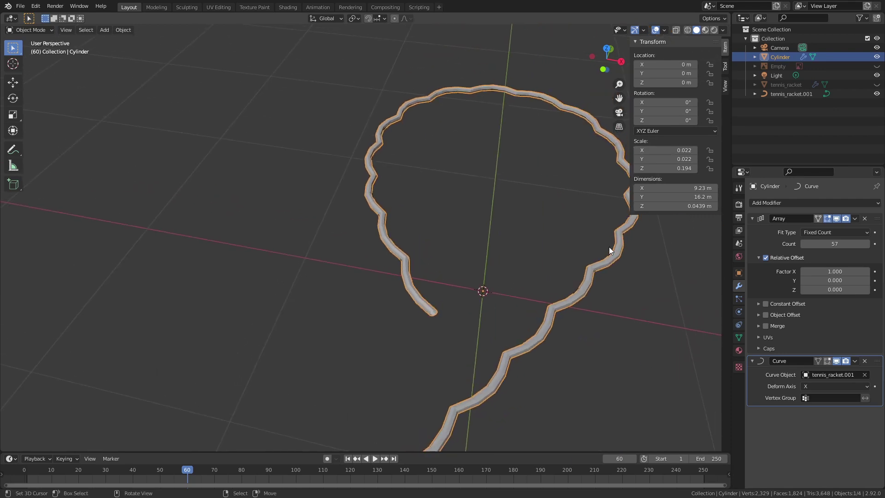
{"action": "middle_click_drag", "start_coordinate": [610, 247], "coordinate": [489, 212]}
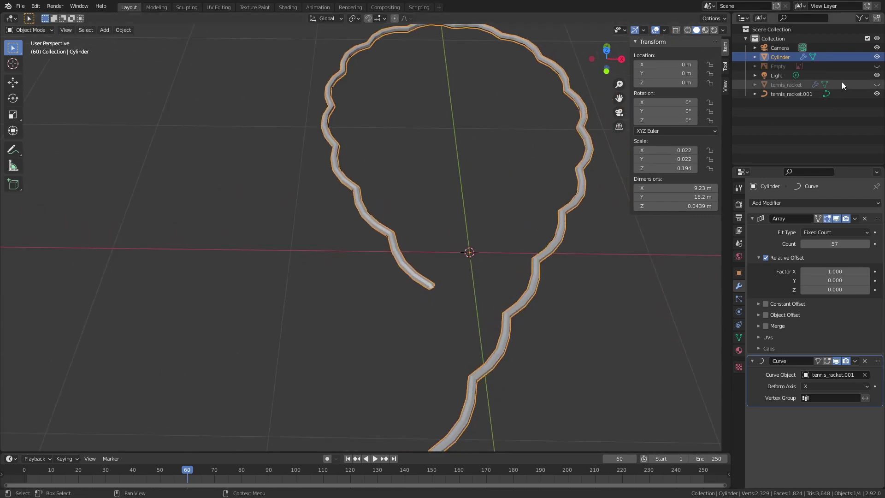
{"action": "left_click", "coordinate": [877, 85]}
{"action": "middle_click_drag", "start_coordinate": [547, 213], "coordinate": [474, 281]}
Scale the cylinder object down to about 0.005 in X and Y and 0.048 in Z so its segments fit the frame's outer groove.
{"action": "left_click", "coordinate": [402, 289]}
{"action": "left_click", "coordinate": [392, 298]}
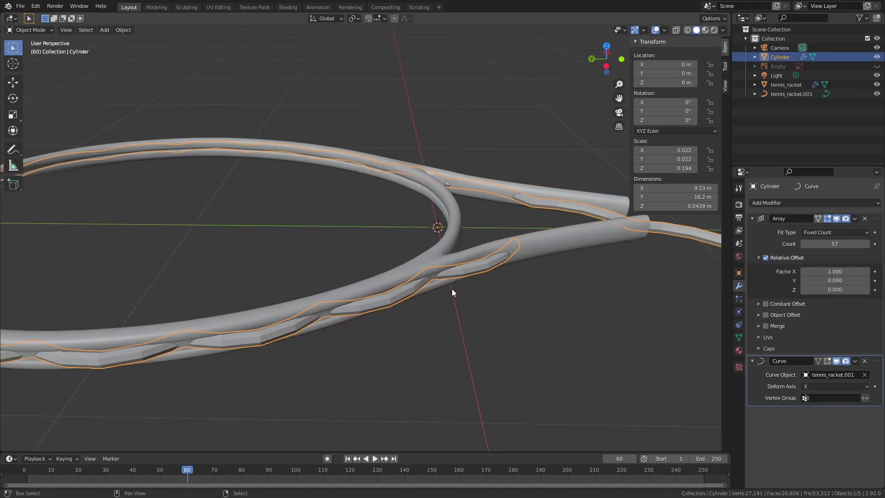
{"action": "key", "text": "s"}
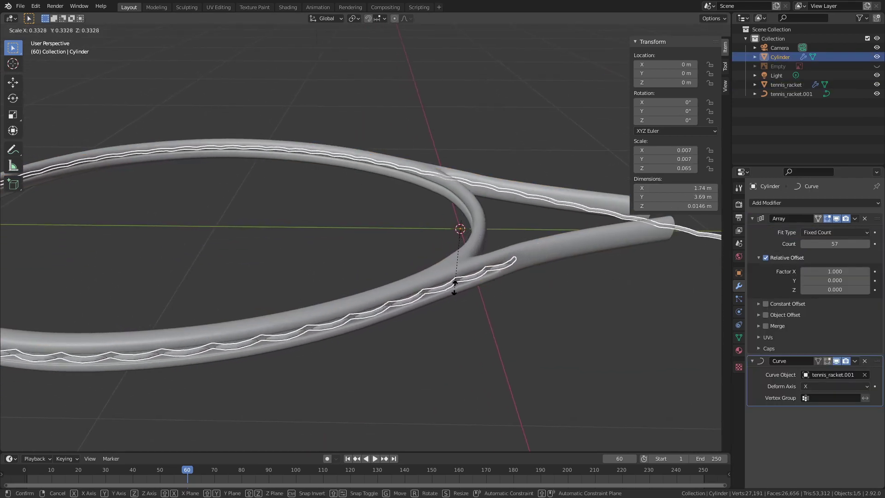
{"action": "left_click", "coordinate": [467, 270]}
{"action": "left_click", "coordinate": [512, 296]}
{"action": "middle_click_drag", "start_coordinate": [515, 290], "coordinate": [490, 295]}
{"action": "left_click", "coordinate": [498, 298]}
{"action": "key", "text": "s"}
{"action": "left_click", "coordinate": [570, 240]}
{"action": "left_click", "coordinate": [533, 322]}
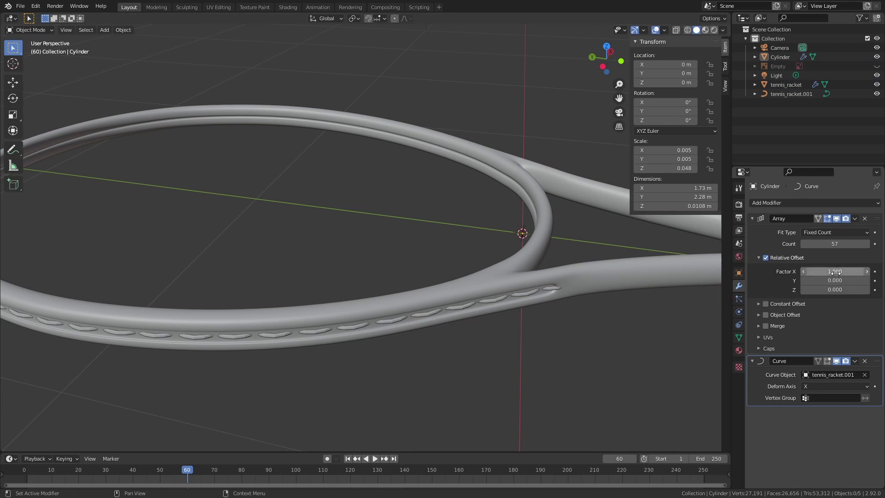
Set the Array's relative offset X factor to 1.240 and move the cylinders about 0.077 m along local X.
{"action": "left_click_drag", "start_coordinate": [835, 272], "coordinate": [870, 272]}
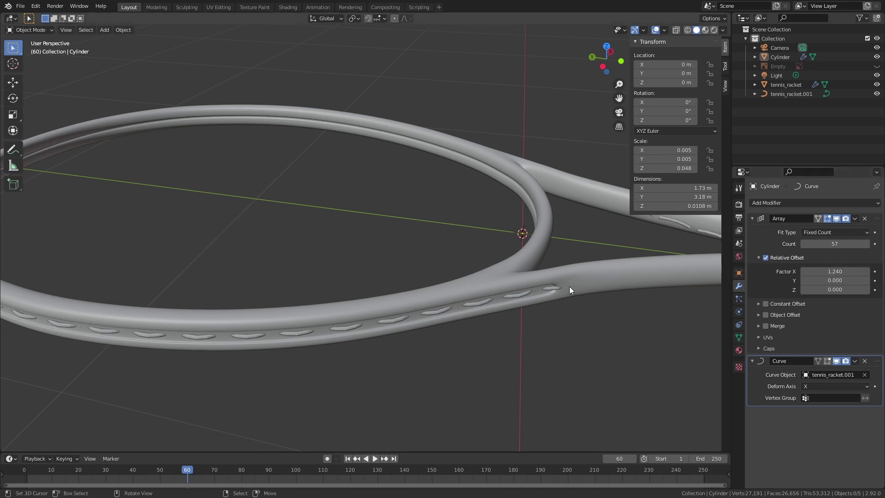
{"action": "left_click", "coordinate": [552, 285]}
{"action": "left_click", "coordinate": [551, 287]}
{"action": "left_click", "coordinate": [557, 286]}
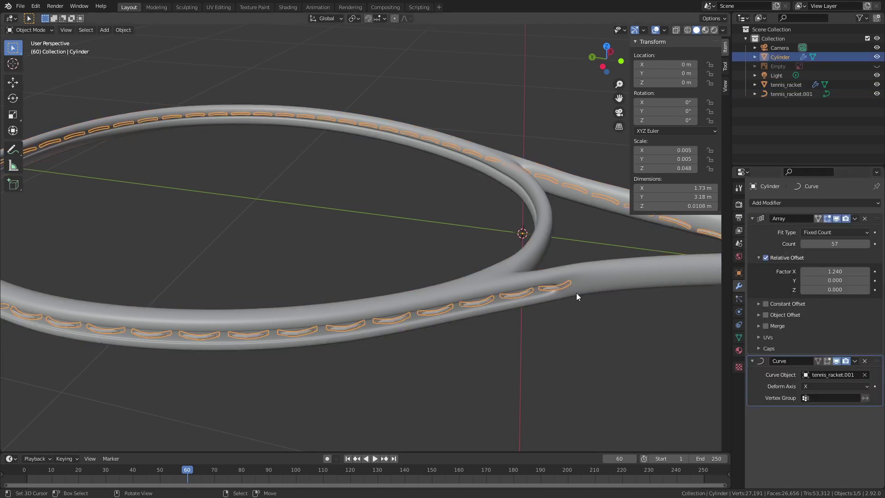
{"action": "key", "text": "g"}
{"action": "key", "text": "y"}
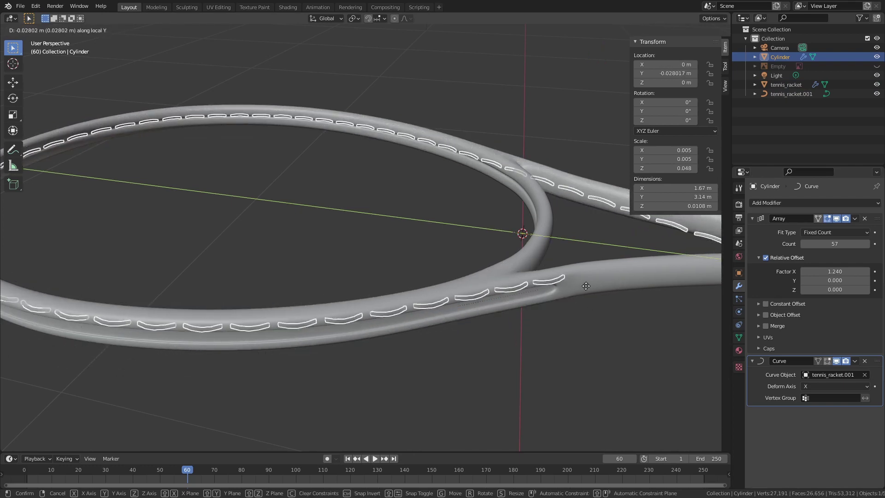
{"action": "key", "text": "x"}
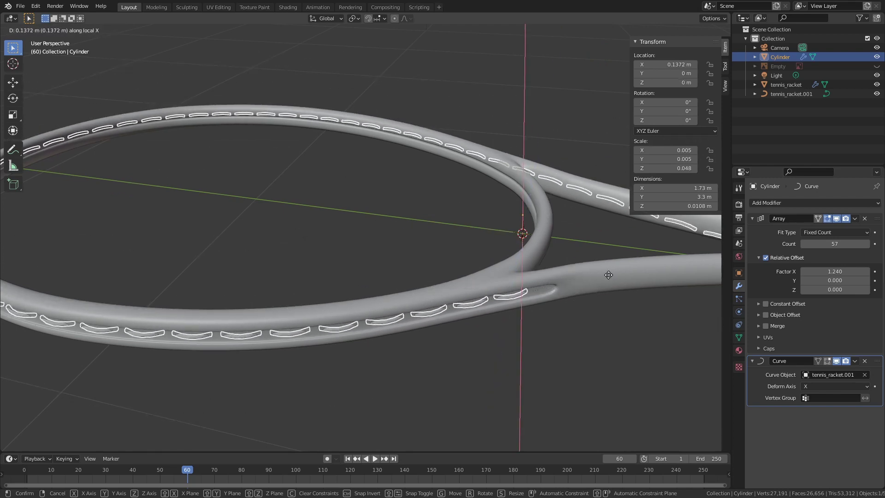
{"action": "left_click", "coordinate": [596, 283]}
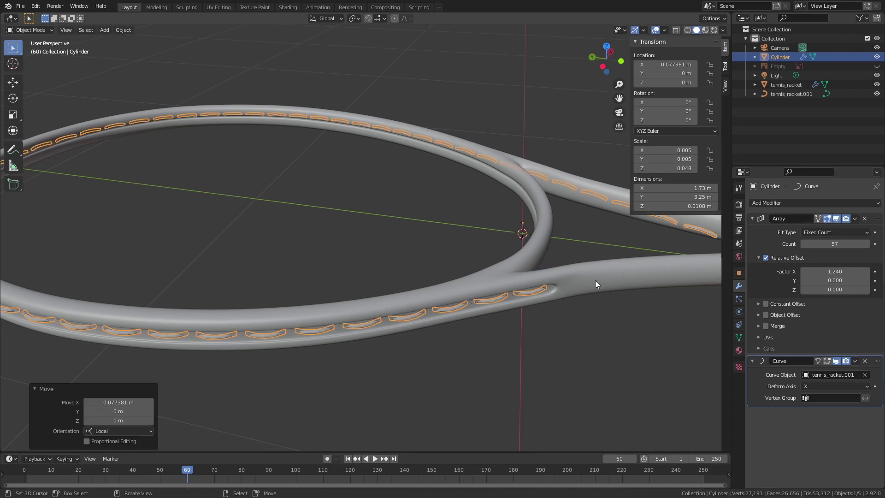
Reduce the Array count to 47 and shift the cylinders along global X to a location of about 0.054 m.
{"action": "middle_click_drag", "start_coordinate": [596, 280], "coordinate": [533, 240]}
{"action": "left_click_drag", "start_coordinate": [835, 244], "coordinate": [816, 243]}
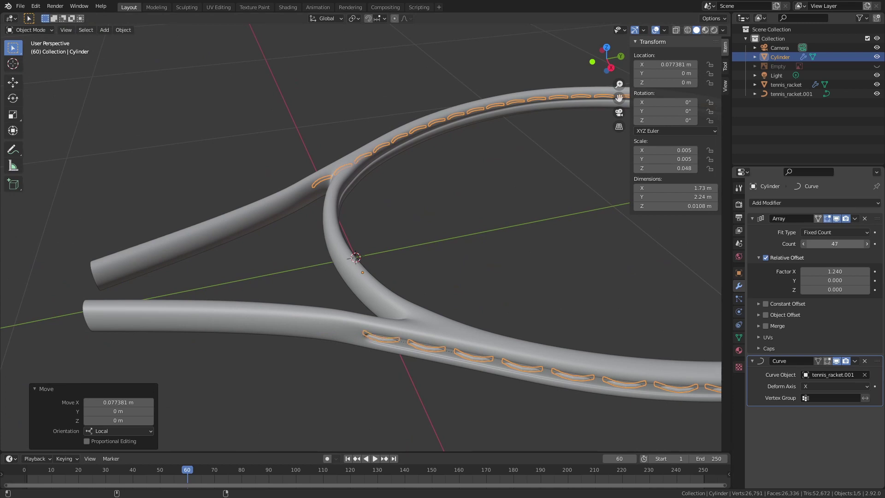
{"action": "key", "text": "g"}
{"action": "key", "text": "x"}
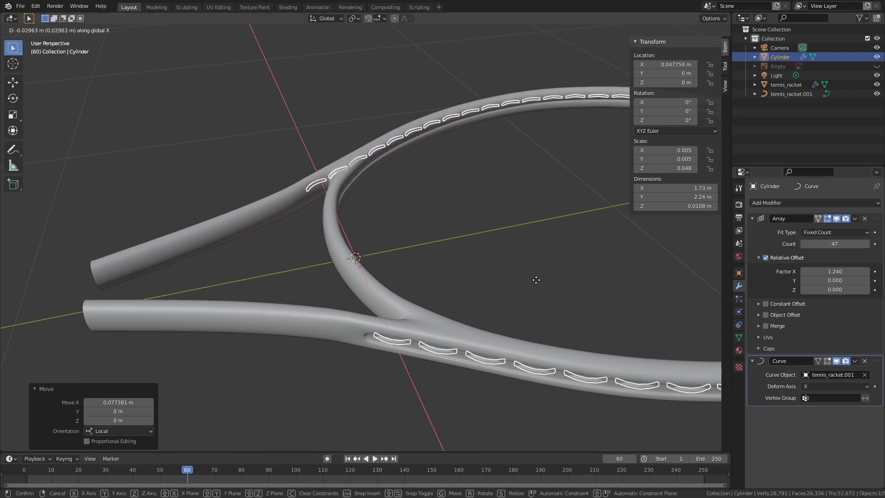
{"action": "left_click", "coordinate": [536, 280]}
{"action": "middle_click_drag", "start_coordinate": [445, 276], "coordinate": [563, 266]}
{"action": "left_click", "coordinate": [588, 256]}
Select the arrayed cylinder object in the groove and rename it string.
{"action": "scroll", "coordinate": [562, 266], "scroll_direction": "down", "scroll_amount": 5}
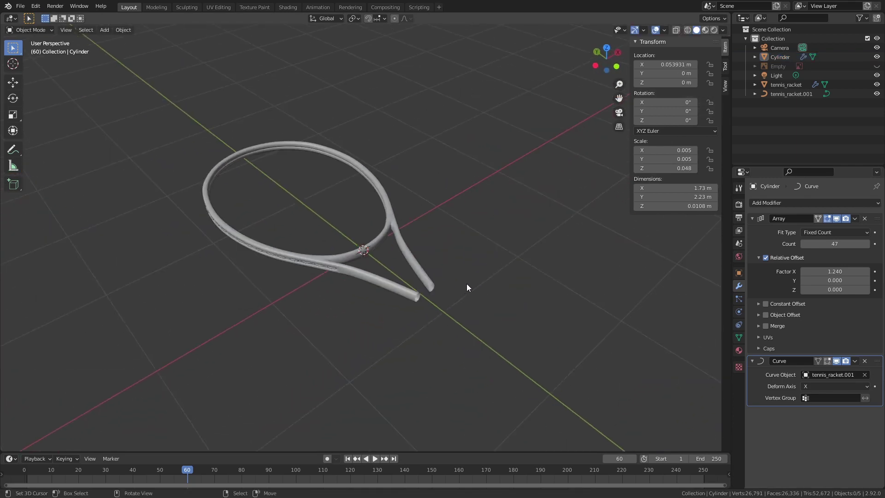
{"action": "middle_click_drag", "start_coordinate": [467, 284], "coordinate": [439, 291]}
{"action": "scroll", "coordinate": [535, 304], "scroll_direction": "up", "scroll_amount": 4}
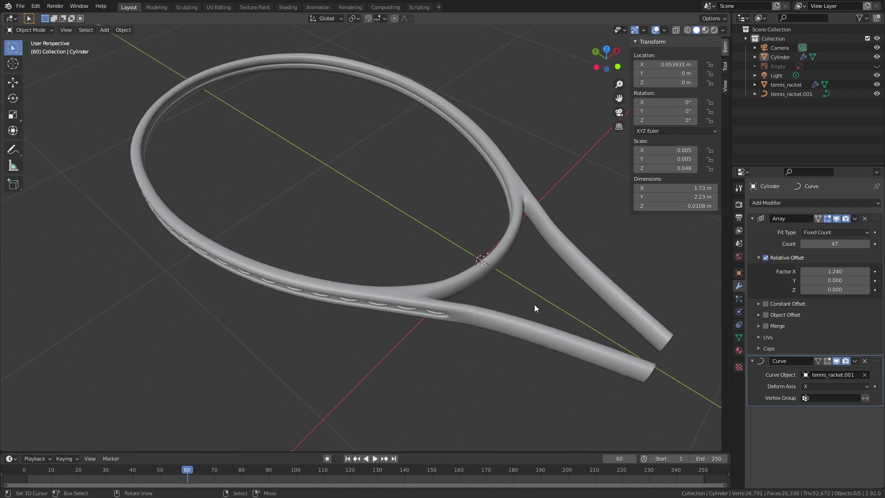
{"action": "left_click", "coordinate": [527, 316]}
{"action": "left_click", "coordinate": [435, 314]}
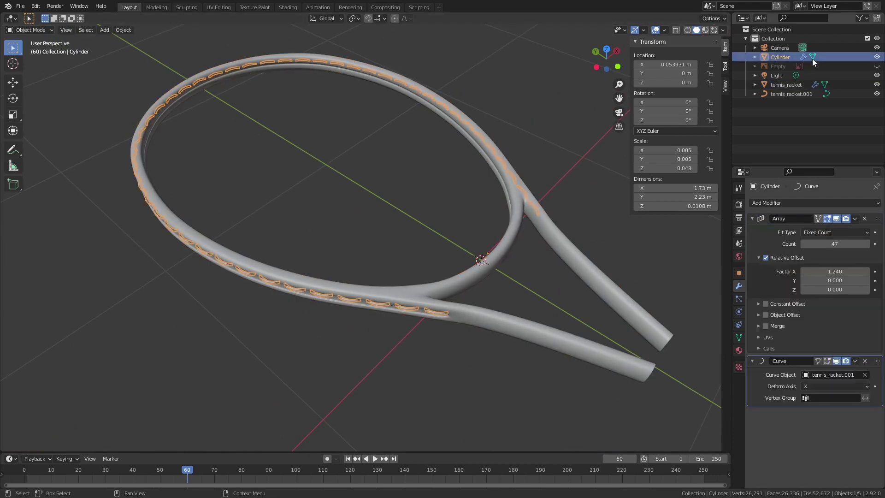
{"action": "double_click", "coordinate": [778, 57]}
{"action": "type", "text": "string"}
{"action": "key", "text": "Return"}
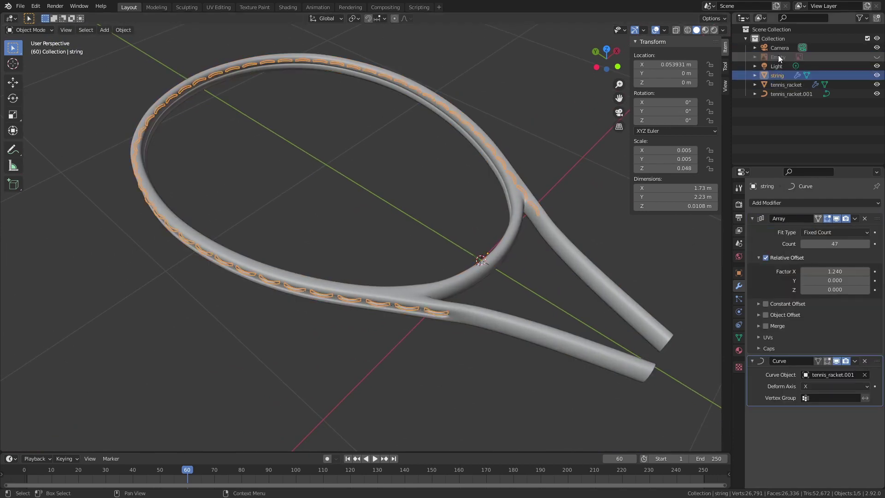
Add a UV sphere at the origin and scale it down to about 0.191.
{"action": "scroll", "coordinate": [494, 239], "scroll_direction": "up", "scroll_amount": 3}
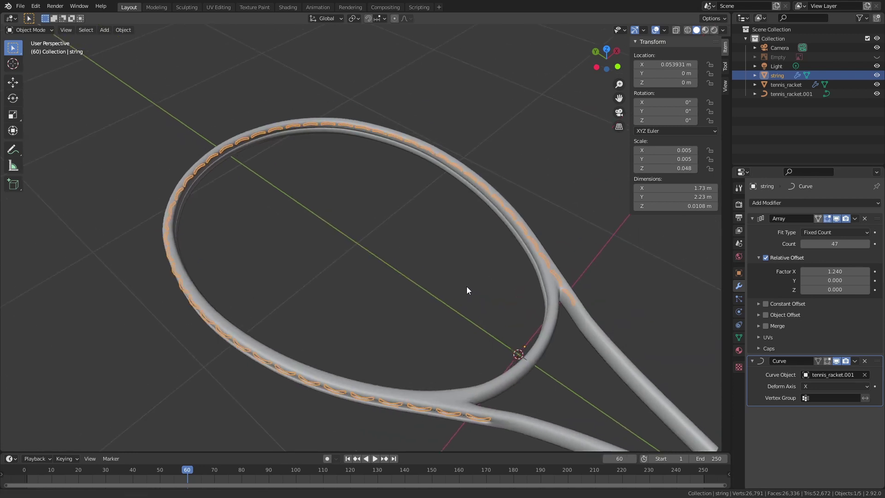
{"action": "left_click", "coordinate": [450, 278]}
{"action": "scroll", "coordinate": [450, 278], "scroll_direction": "down", "scroll_amount": 3}
{"action": "key", "text": "shift+a"}
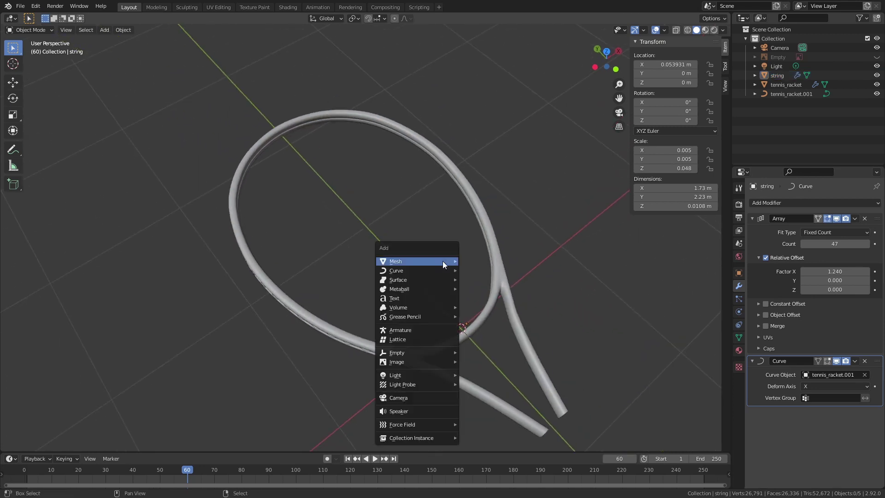
{"action": "mouse_move", "coordinate": [443, 261]}
{"action": "left_click", "coordinate": [493, 288]}
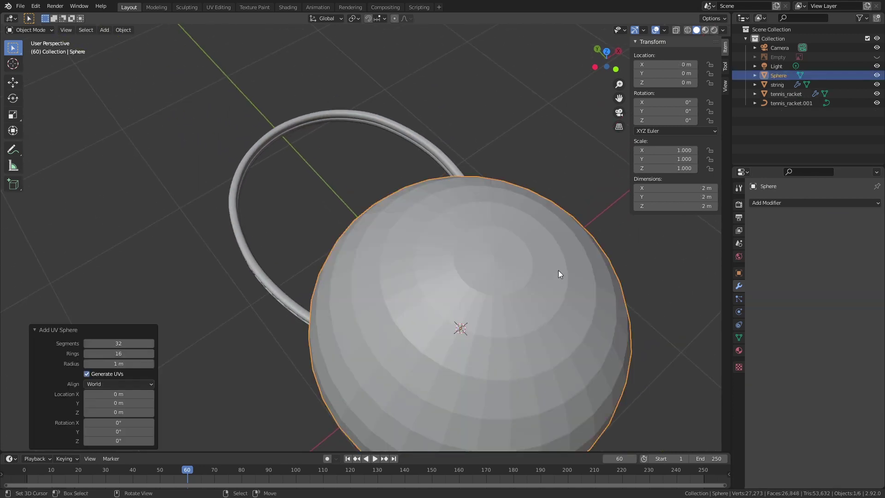
{"action": "key", "text": "s"}
{"action": "left_click", "coordinate": [494, 325]}
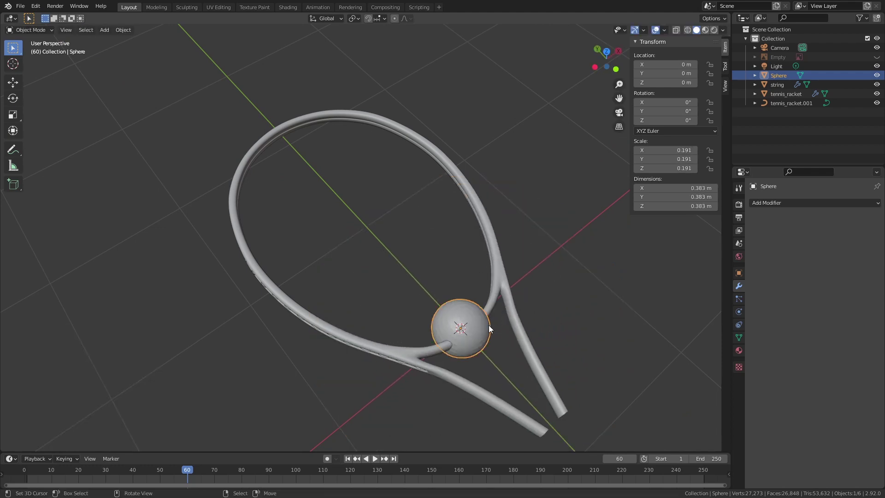
Rename the sphere object as tennis_ball.
{"action": "double_click", "coordinate": [777, 76]}
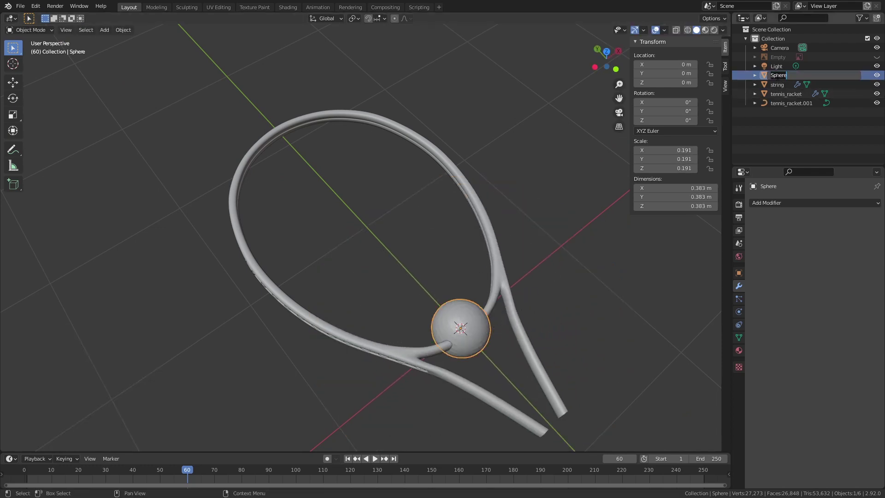
{"action": "type", "text": "tennis_ball"}
{"action": "key", "text": "Return"}
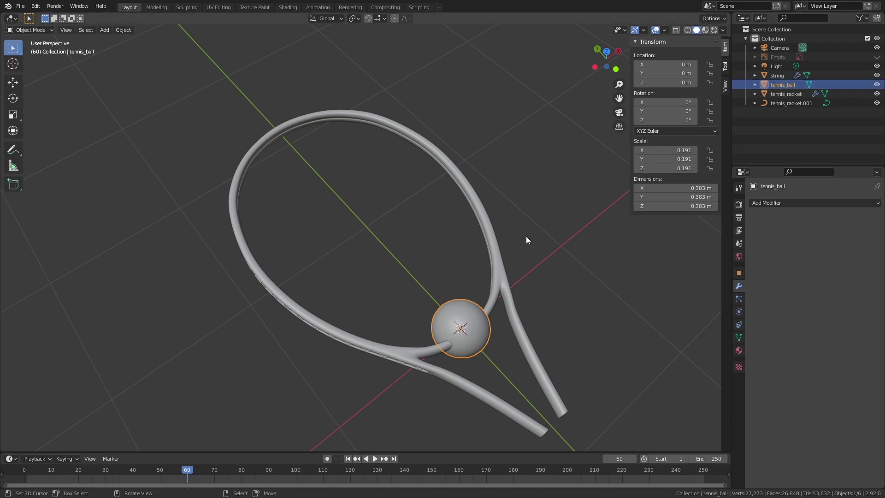
Select the tennis_racket frame and turn off its Subdivision modifier's viewport display, framing the inner groove of the head.
{"action": "left_click", "coordinate": [451, 165]}
{"action": "scroll", "coordinate": [484, 240], "scroll_direction": "up", "scroll_amount": 2}
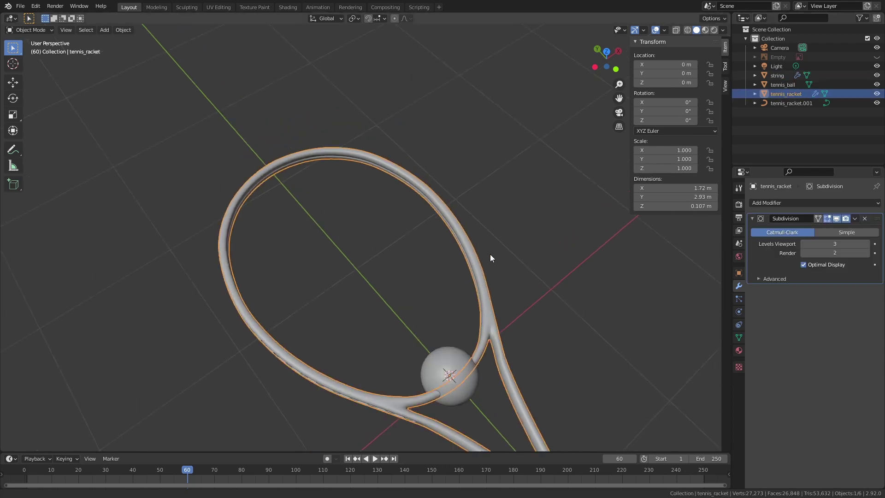
{"action": "scroll", "coordinate": [491, 258], "scroll_direction": "up", "scroll_amount": 2}
{"action": "left_click", "coordinate": [837, 218]}
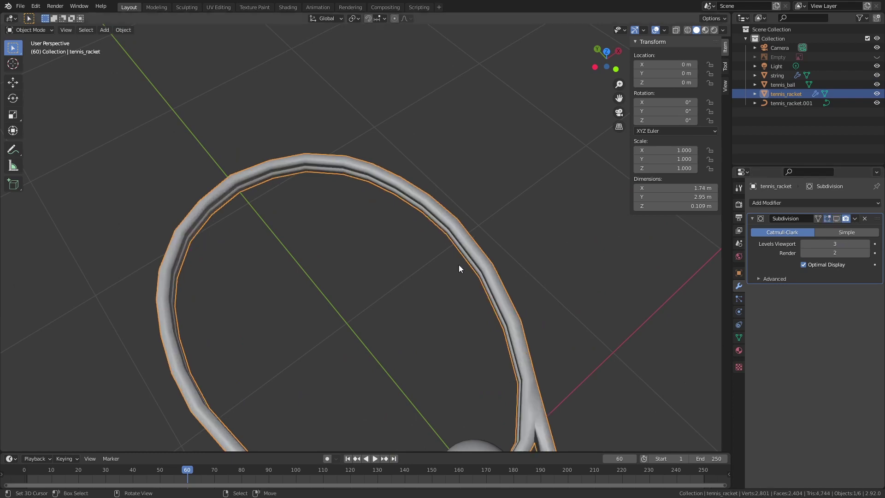
{"action": "middle_click_drag", "start_coordinate": [458, 265], "coordinate": [468, 203]}
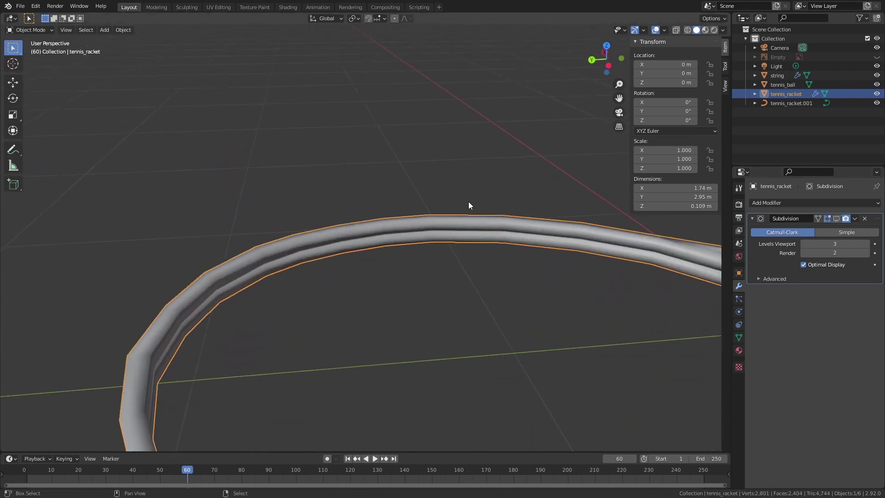
{"action": "scroll", "coordinate": [475, 216], "scroll_direction": "up", "scroll_amount": 3}
{"action": "middle_click_drag", "start_coordinate": [482, 233], "coordinate": [463, 345], "text": "shift"}
{"action": "scroll", "coordinate": [462, 345], "scroll_direction": "down", "scroll_amount": 2}
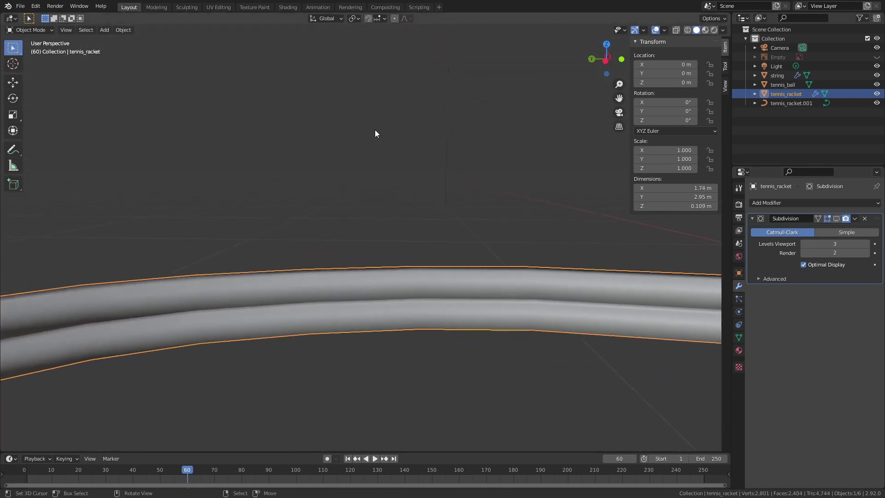
Add a centred loop cut along the inner groove of the racket head in Edit Mode.
{"action": "key", "text": "Tab"}
{"action": "key", "text": "ctrl+e"}
{"action": "key", "text": "ctrl+r"}
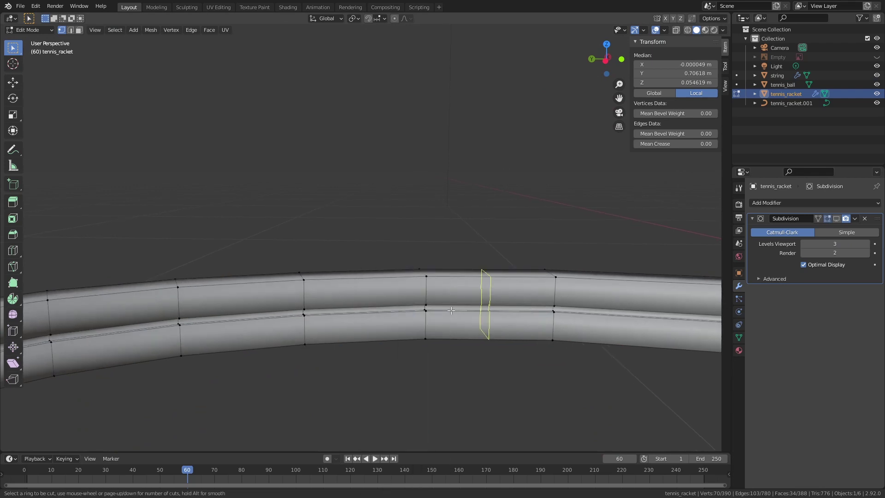
{"action": "left_click", "coordinate": [456, 314]}
{"action": "right_click", "coordinate": [455, 314]}
Duplicate the new edge loop in place and separate the copy into its own object.
{"action": "key", "text": "shift+d"}
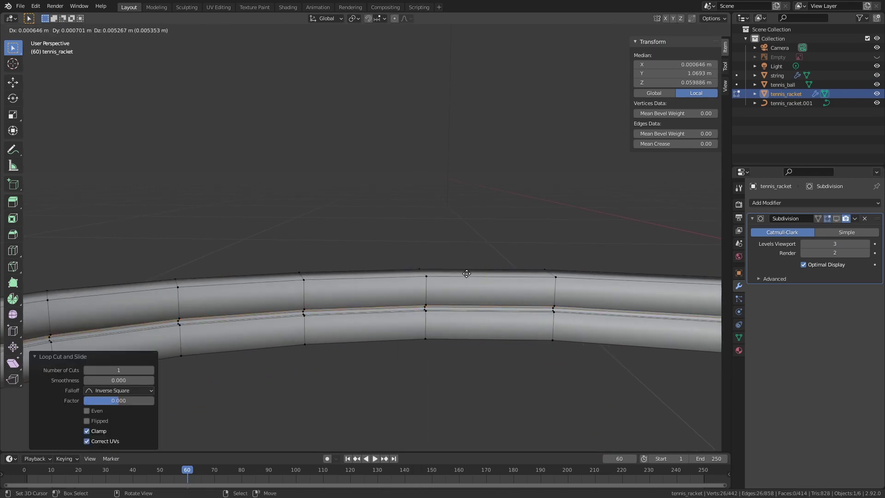
{"action": "right_click", "coordinate": [513, 298]}
{"action": "key", "text": "p"}
{"action": "left_click", "coordinate": [513, 298]}
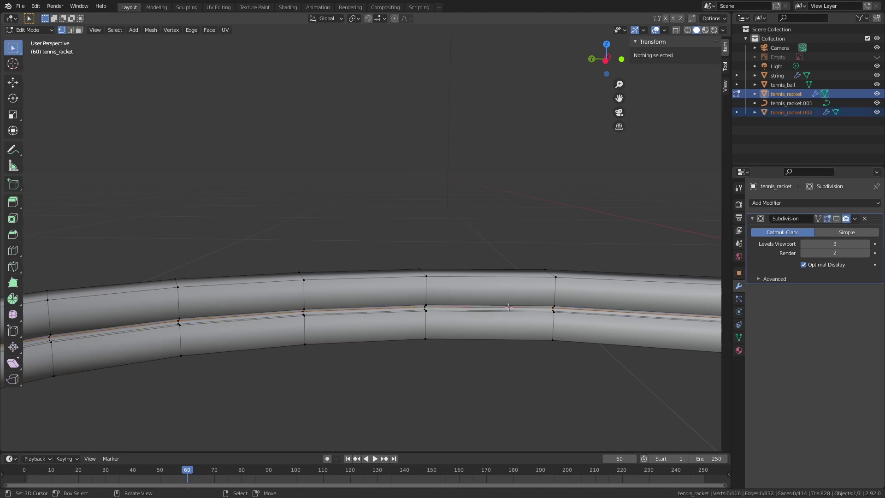
Return to Object Mode, hide the tennis_racket frame and select the separated edge loop object.
{"action": "key", "text": "Tab"}
{"action": "key", "text": "h"}
{"action": "left_click", "coordinate": [454, 303]}
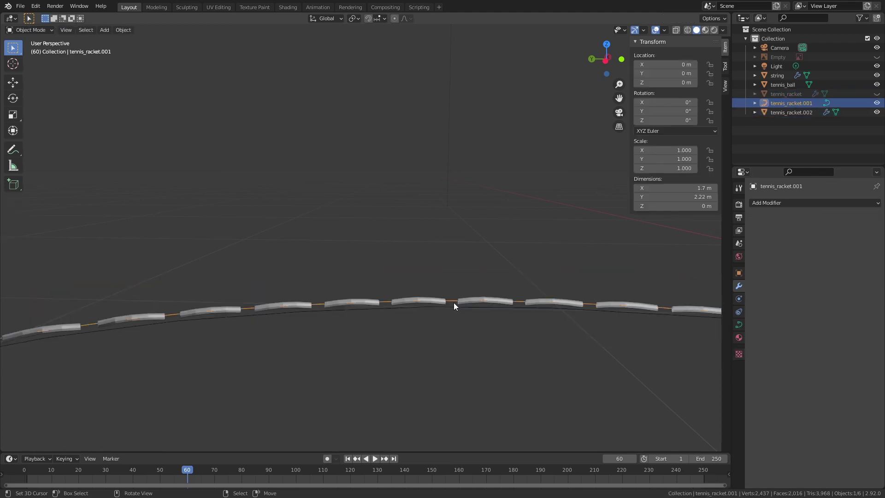
{"action": "left_click", "coordinate": [454, 303]}
{"action": "middle_click_drag", "start_coordinate": [466, 305], "coordinate": [438, 320]}
{"action": "scroll", "coordinate": [438, 320], "scroll_direction": "down", "scroll_amount": 3}
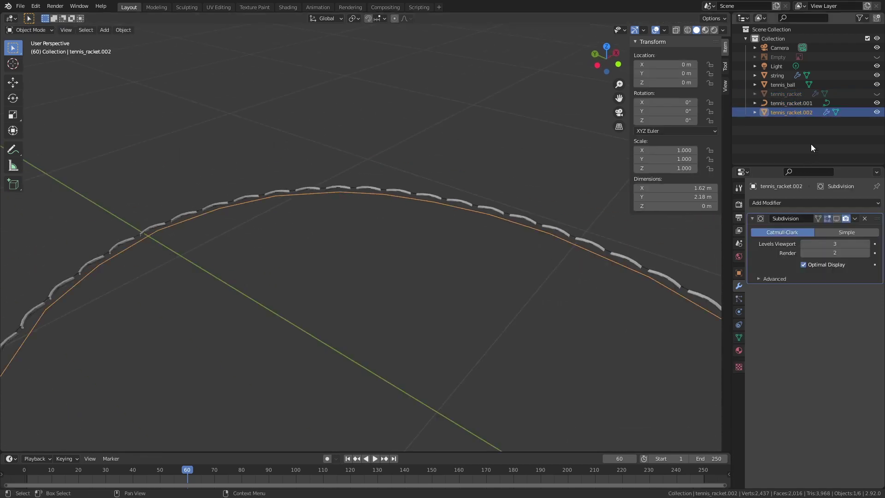
Rename tennis_racket.001 as curve and the separated loop tennis_racket.002 as plastic.
{"action": "double_click", "coordinate": [802, 103]}
{"action": "type", "text": "c"}
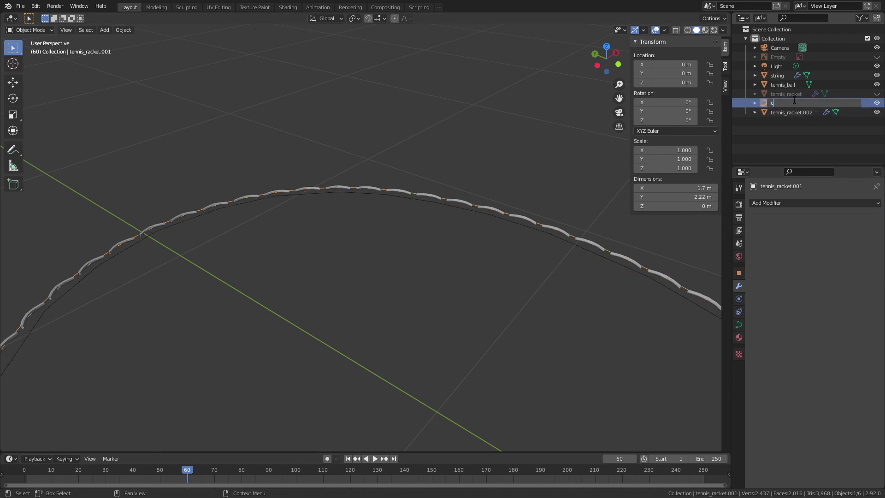
{"action": "type", "text": "urve"}
{"action": "key", "text": "Return"}
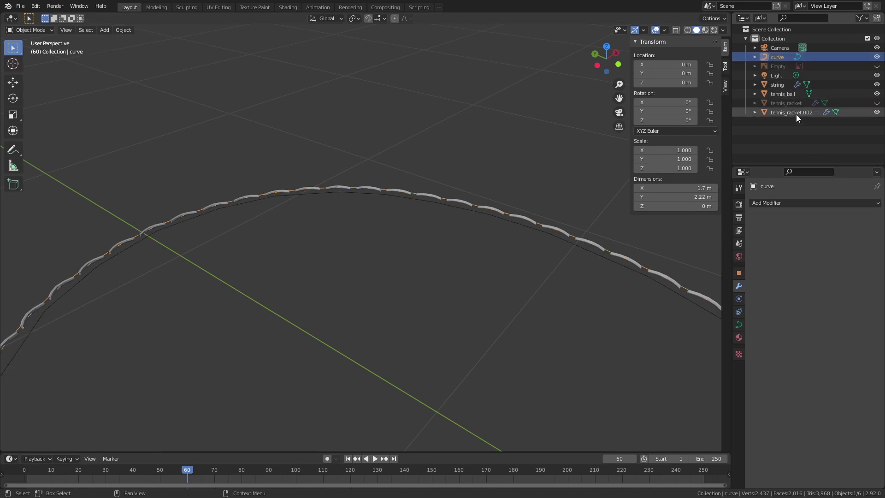
{"action": "double_click", "coordinate": [796, 113]}
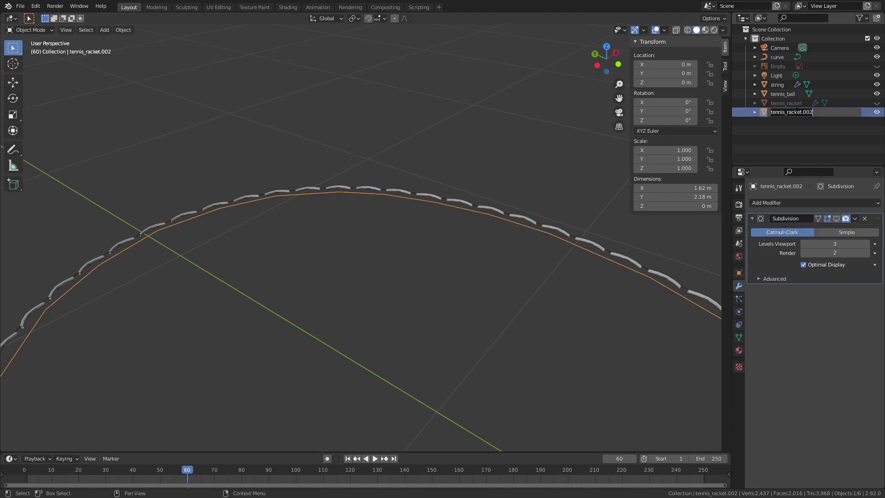
{"action": "type", "text": "plastic"}
{"action": "key", "text": "Return"}
Isolate the plastic loop in Edit Mode and fill a face between two opposite vertex pairs across its middle.
{"action": "key", "text": "Tab"}
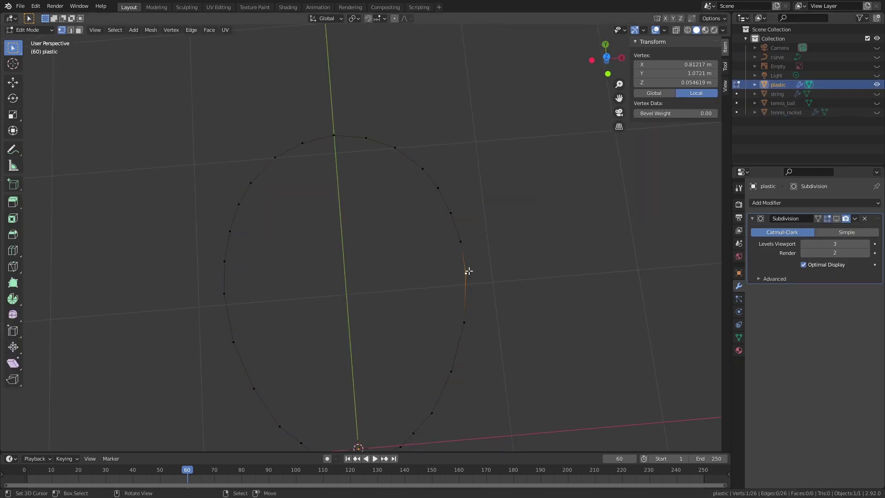
{"action": "left_click", "coordinate": [462, 323], "text": "shift"}
{"action": "left_click", "coordinate": [228, 345], "text": "shift"}
{"action": "left_click", "coordinate": [221, 305], "text": "shift"}
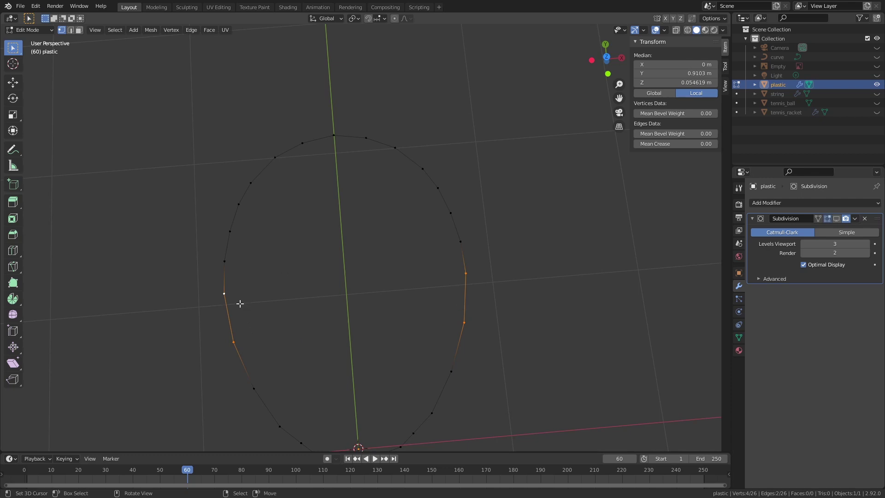
{"action": "key", "text": "f"}
Fill a run of faces from the middle strip of the plastic loop up toward the tip of the head.
{"action": "left_click", "coordinate": [224, 293]}
{"action": "left_click", "coordinate": [464, 267], "text": "shift"}
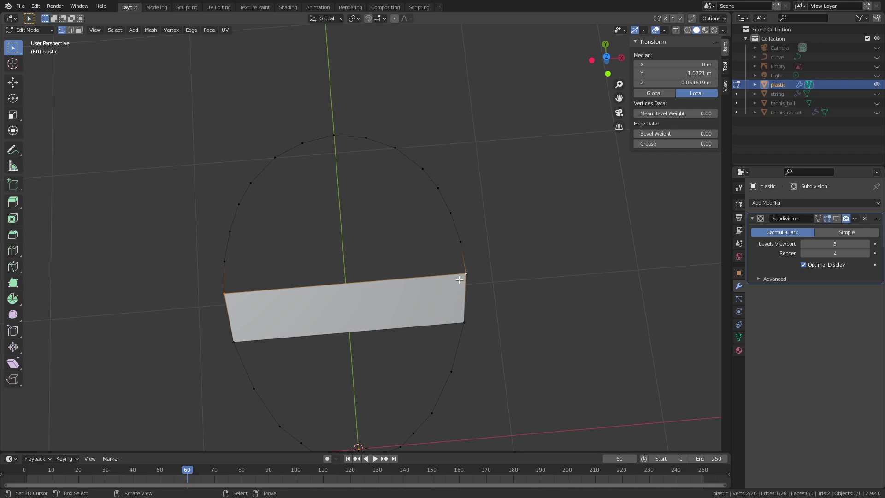
{"action": "key", "text": "f"}
{"action": "key", "text": "f"}
{"action": "key", "text": "f"}
{"action": "key", "text": "f"}
{"action": "middle_click_drag", "start_coordinate": [389, 166], "coordinate": [482, 318], "text": "shift"}
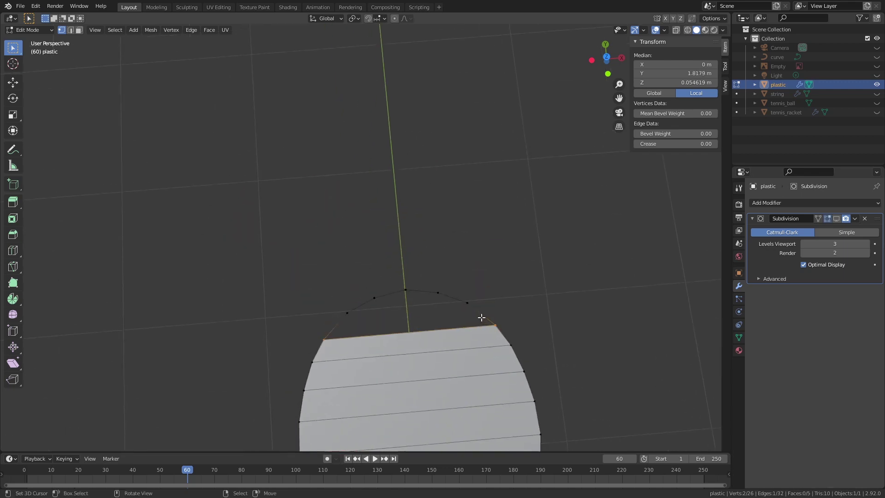
{"action": "scroll", "coordinate": [482, 317], "scroll_direction": "up", "scroll_amount": 4}
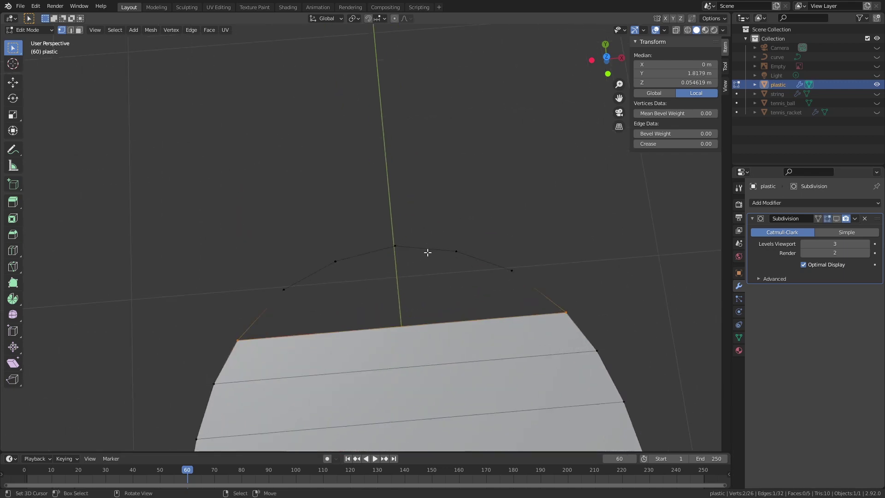
{"action": "left_click", "coordinate": [510, 259]}
{"action": "left_click", "coordinate": [456, 251]}
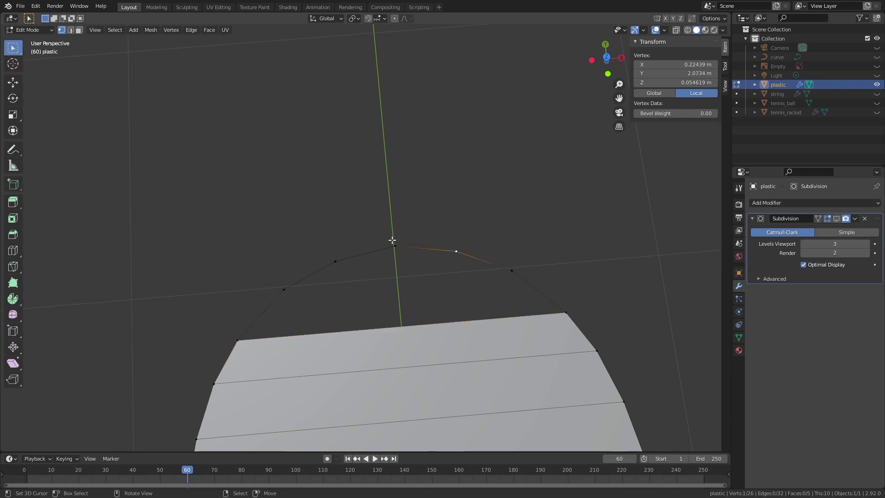
{"action": "left_click", "coordinate": [393, 244]}
{"action": "left_click", "coordinate": [335, 261]}
{"action": "left_click", "coordinate": [288, 278]}
{"action": "scroll", "coordinate": [397, 297], "scroll_direction": "down", "scroll_amount": 3}
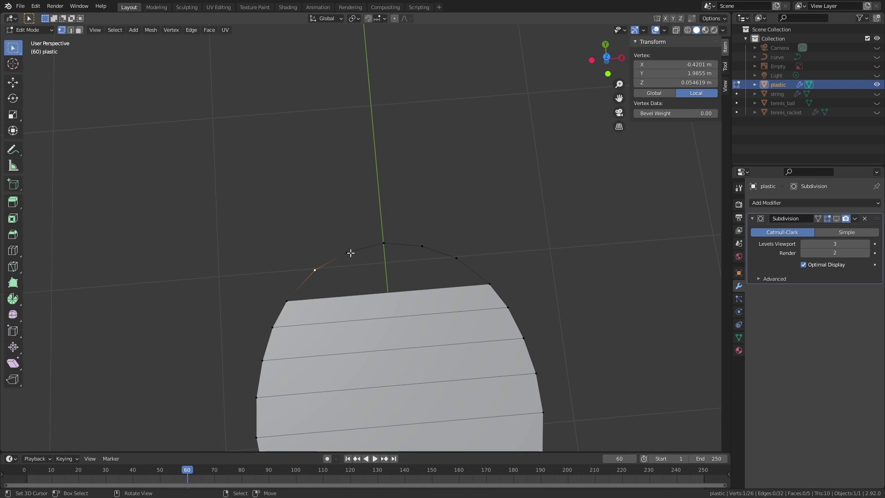
{"action": "right_click", "coordinate": [456, 258], "text": "ctrl"}
Fill two faces below the middle strip toward the loop's lower end, undoing the surplus third one.
{"action": "middle_click_drag", "start_coordinate": [544, 397], "coordinate": [527, 195], "text": "shift"}
{"action": "right_click", "coordinate": [524, 261]}
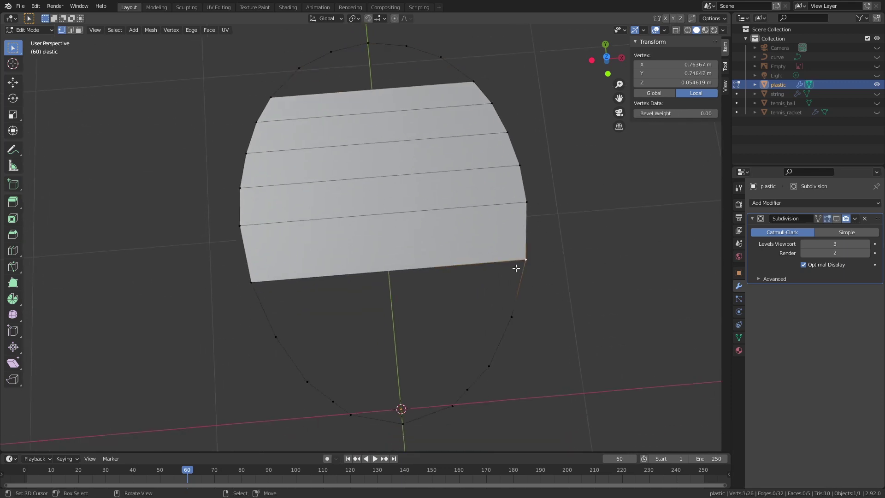
{"action": "right_click", "coordinate": [278, 280], "text": "shift"}
{"action": "key", "text": "f"}
{"action": "key", "text": "f"}
{"action": "key", "text": "f"}
{"action": "middle_click_drag", "start_coordinate": [500, 333], "coordinate": [485, 255], "text": "shift"}
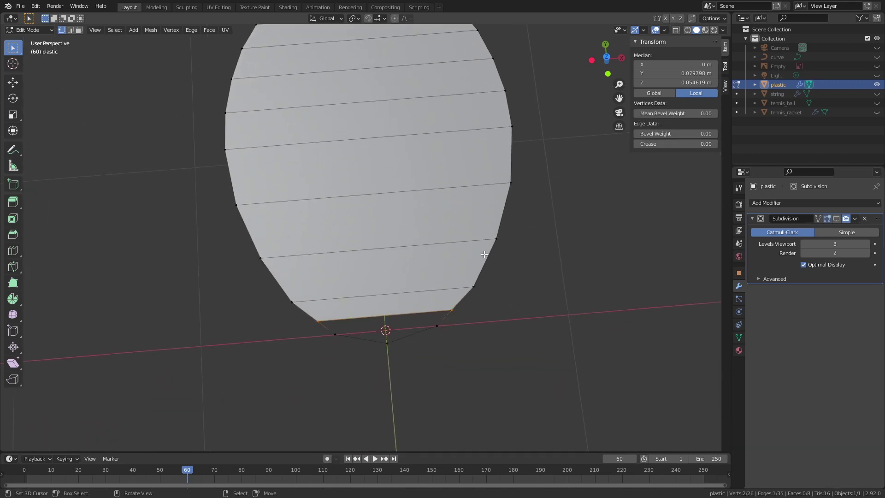
{"action": "key", "text": "ctrl+z"}
Add three evenly spaced lengthwise loop cuts through the filled strips without sliding them.
{"action": "right_click", "coordinate": [463, 310]}
{"action": "right_click", "coordinate": [434, 332], "text": "shift"}
{"action": "right_click", "coordinate": [386, 347], "text": "shift"}
{"action": "right_click", "coordinate": [326, 333], "text": "shift"}
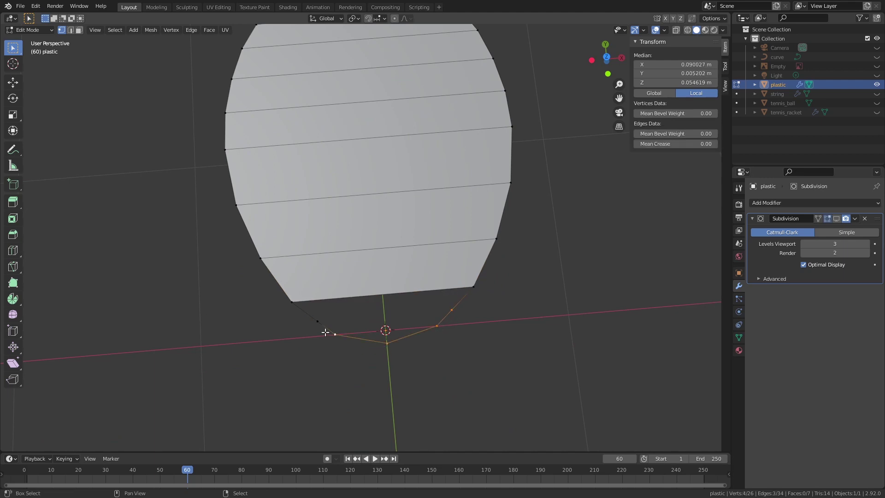
{"action": "right_click", "coordinate": [333, 333], "text": "shift"}
{"action": "right_click", "coordinate": [317, 322], "text": "shift"}
{"action": "key", "text": "ctrl+r"}
{"action": "scroll", "coordinate": [392, 276], "scroll_direction": "up", "scroll_amount": 2}
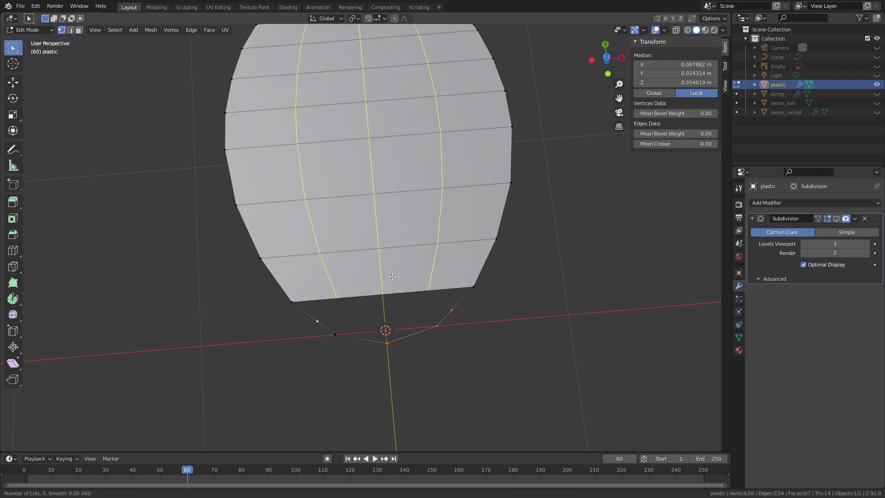
{"action": "left_click", "coordinate": [392, 277]}
{"action": "right_click", "coordinate": [392, 276]}
Close the open lower end of the plastic surface with four faces between the cut edge and the outline.
{"action": "right_click", "coordinate": [468, 289]}
{"action": "right_click", "coordinate": [447, 312], "text": "shift"}
{"action": "right_click", "coordinate": [436, 325], "text": "shift"}
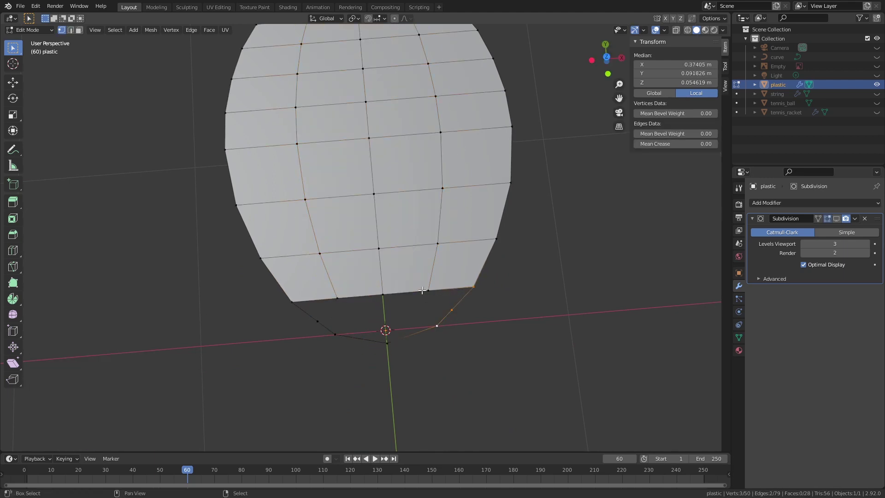
{"action": "right_click", "coordinate": [426, 290], "text": "shift"}
{"action": "key", "text": "f"}
{"action": "right_click", "coordinate": [428, 292]}
{"action": "right_click", "coordinate": [438, 323], "text": "shift"}
{"action": "key", "text": "f"}
{"action": "key", "text": "f"}
{"action": "key", "text": "f"}
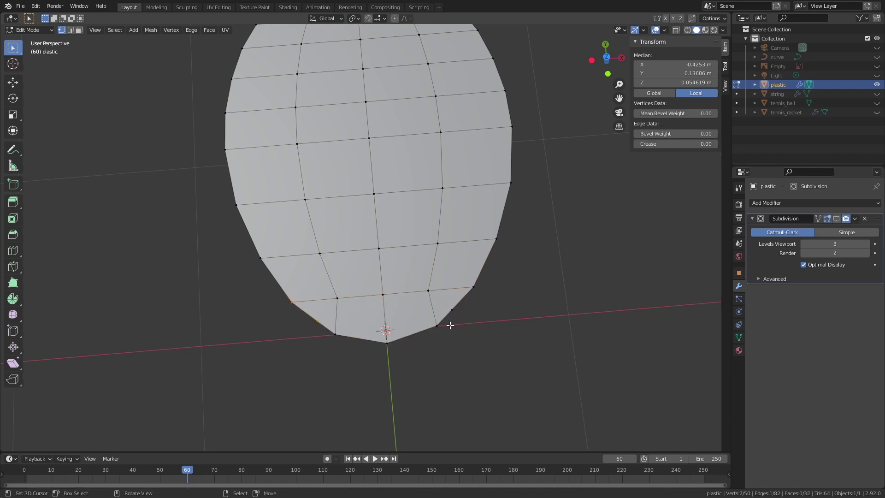
Close the open upper end of the plastic surface with four faces joining the cut edge to the rounded outline.
{"action": "middle_click_drag", "start_coordinate": [450, 60], "coordinate": [452, 297], "text": "shift"}
{"action": "right_click", "coordinate": [463, 244]}
{"action": "right_click", "coordinate": [430, 219], "text": "shift"}
{"action": "right_click", "coordinate": [397, 209], "text": "shift"}
{"action": "right_click", "coordinate": [409, 251], "text": "shift"}
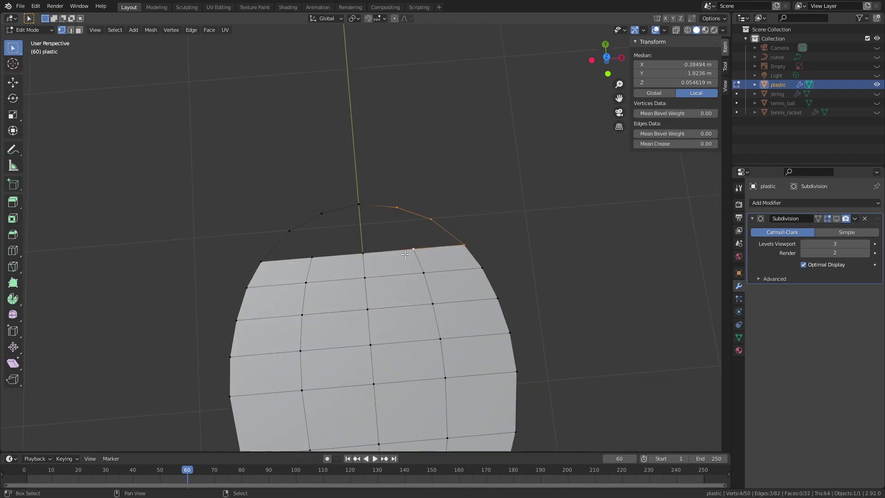
{"action": "key", "text": "f"}
{"action": "right_click", "coordinate": [393, 211]}
{"action": "key", "text": "f"}
{"action": "key", "text": "f"}
{"action": "key", "text": "f"}
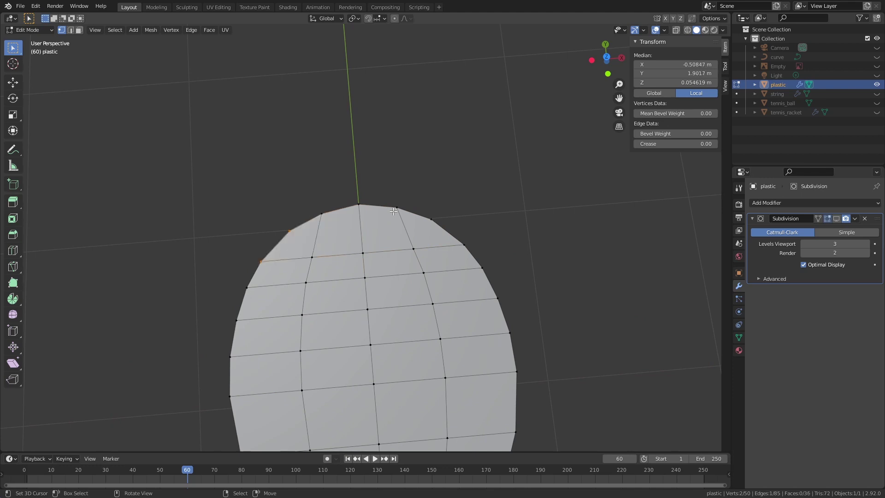
Return the plastic surface to Object Mode and apply its Subdivision modifier.
{"action": "scroll", "coordinate": [397, 213], "scroll_direction": "down", "scroll_amount": 3}
{"action": "key", "text": "Tab"}
{"action": "key", "text": "Tab"}
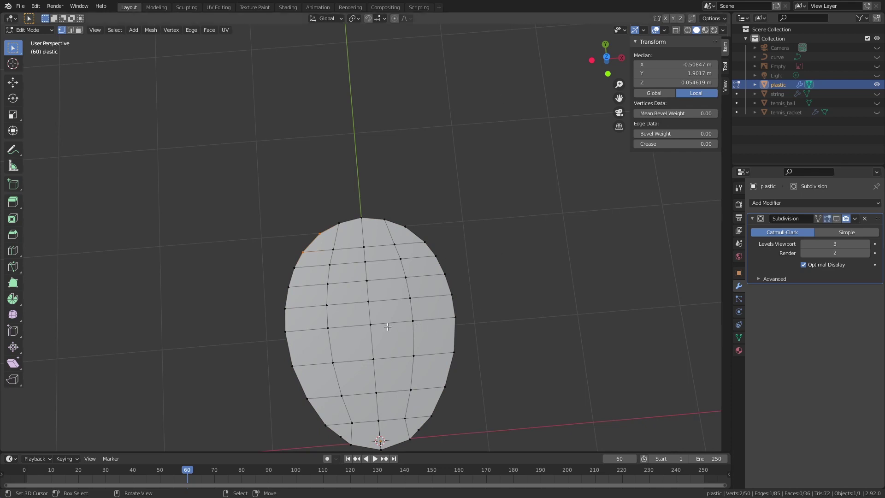
{"action": "key", "text": "Tab"}
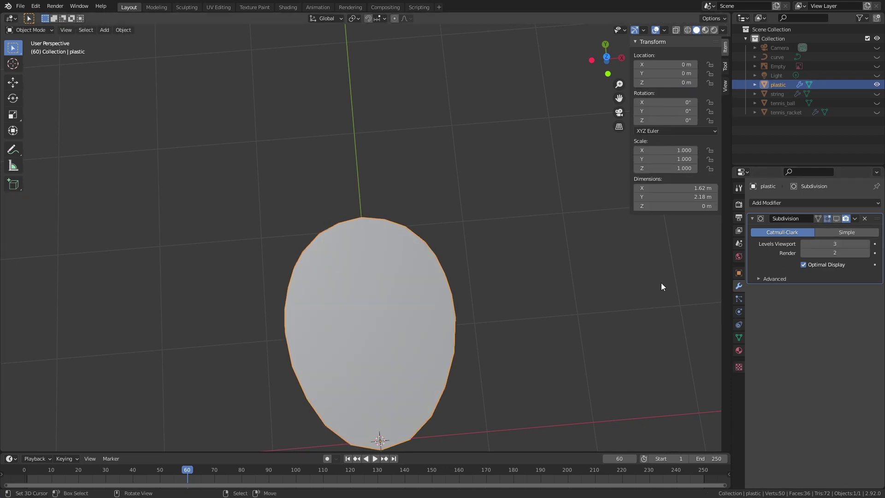
{"action": "left_click", "coordinate": [739, 337]}
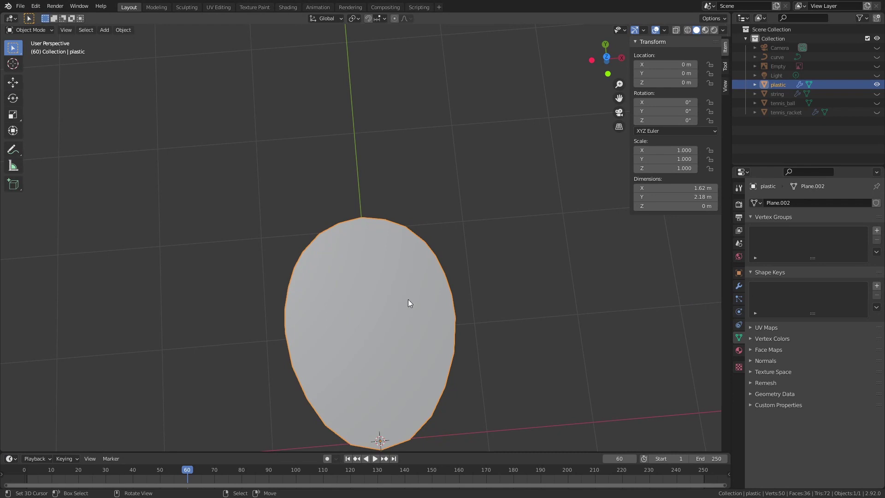
{"action": "middle_click_drag", "start_coordinate": [497, 310], "coordinate": [485, 298]}
{"action": "scroll", "coordinate": [485, 295], "scroll_direction": "up", "scroll_amount": 3}
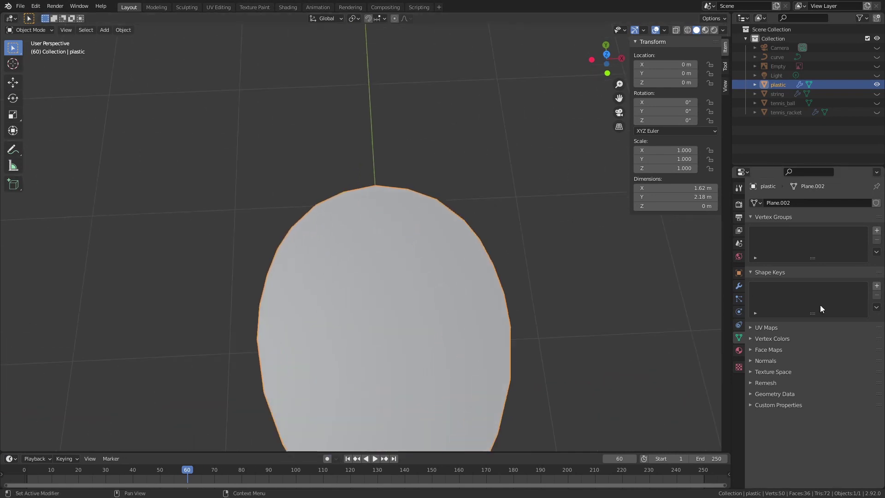
{"action": "left_click", "coordinate": [740, 286]}
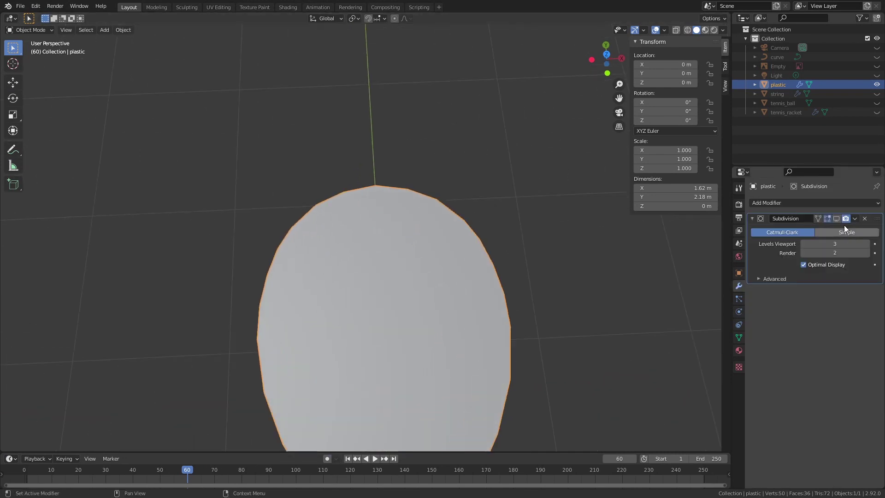
{"action": "left_click", "coordinate": [854, 218]}
{"action": "left_click", "coordinate": [825, 233]}
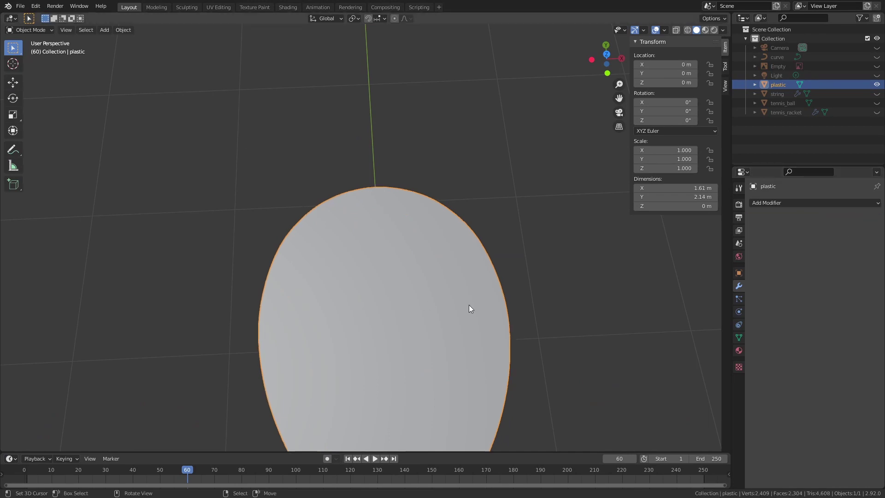
Add a Basis shape key to the plastic surface.
{"action": "middle_click_drag", "start_coordinate": [470, 309], "coordinate": [716, 306]}
{"action": "left_click", "coordinate": [739, 336]}
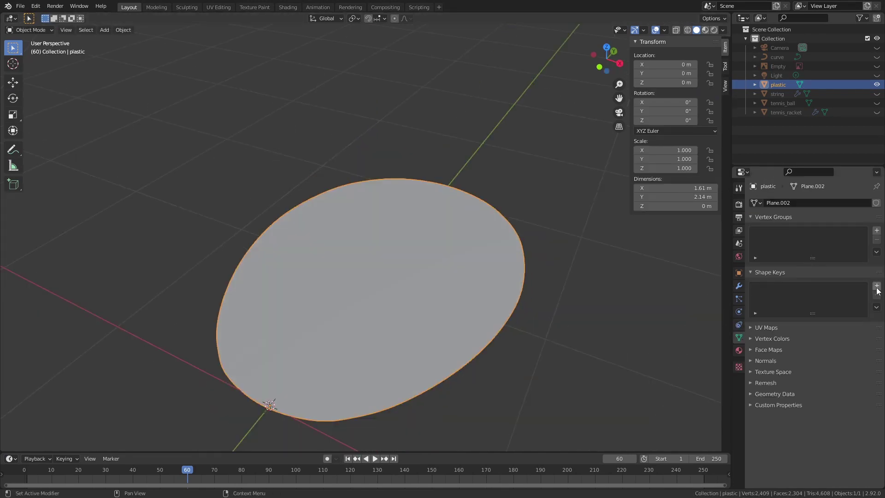
{"action": "left_click", "coordinate": [877, 286]}
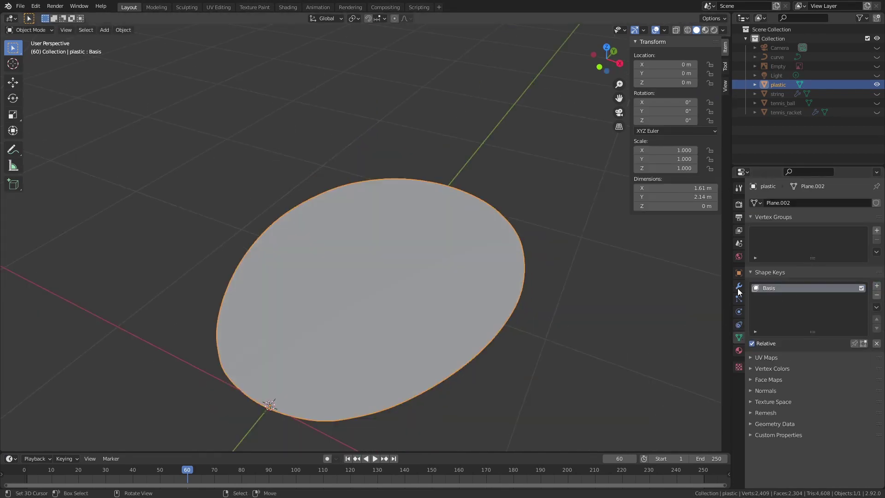
{"action": "middle_click_drag", "start_coordinate": [466, 206], "coordinate": [510, 316]}
Add a second shape key and sink its central vertex about 0.855 m along Z with proportional editing at size 0.68.
{"action": "left_click", "coordinate": [878, 286]}
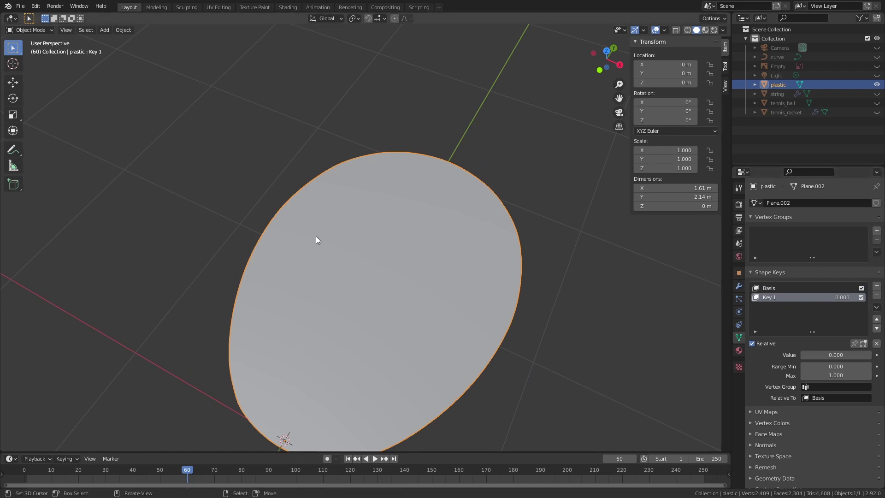
{"action": "scroll", "coordinate": [317, 240], "scroll_direction": "down", "scroll_amount": 2}
{"action": "key", "text": "Tab"}
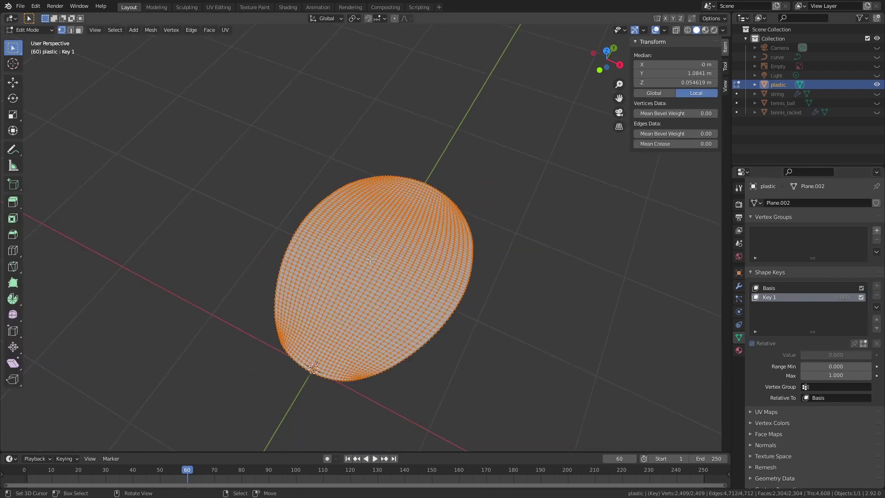
{"action": "left_click", "coordinate": [371, 267]}
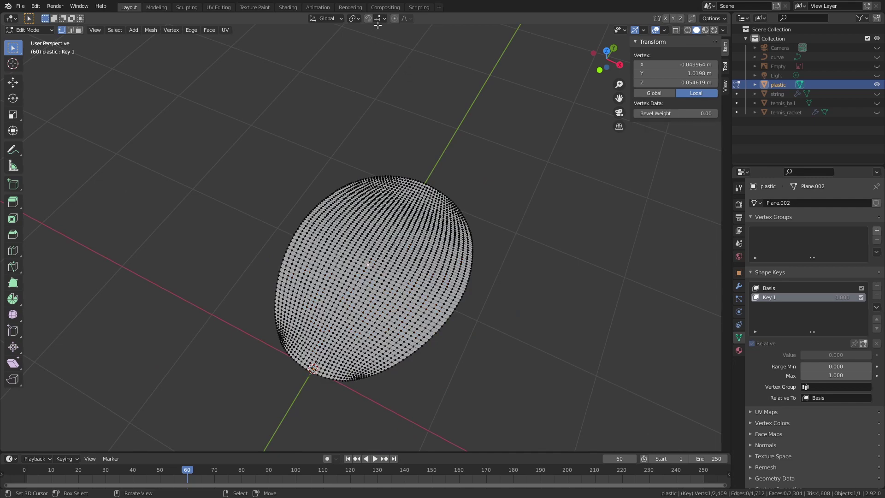
{"action": "left_click", "coordinate": [396, 19]}
{"action": "key", "text": "g"}
{"action": "key", "text": "z"}
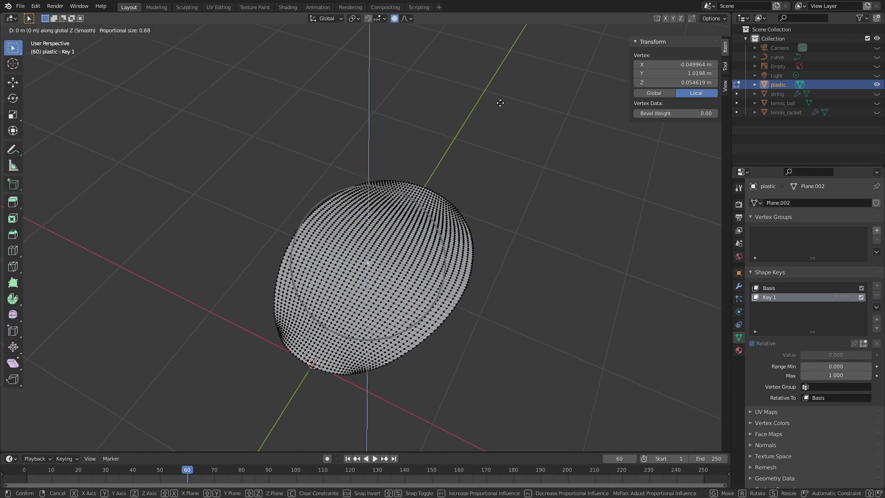
{"action": "left_click", "coordinate": [512, 155]}
{"action": "key", "text": "Tab"}
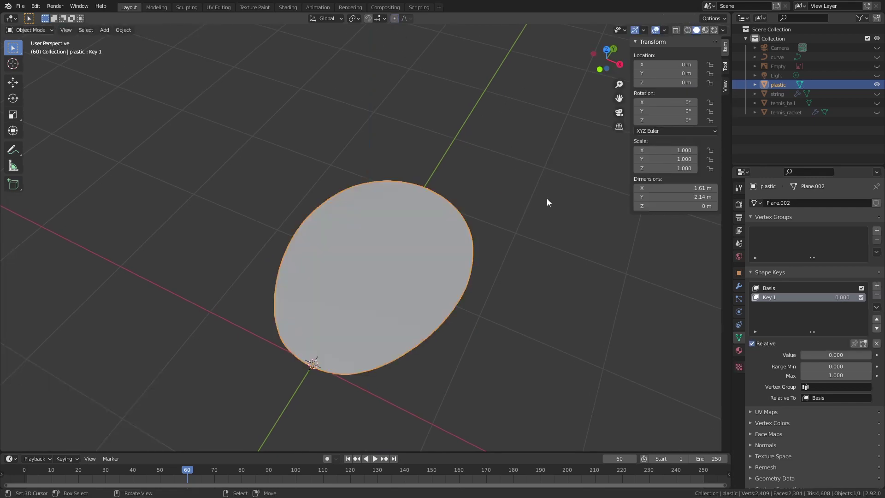
{"action": "key", "text": "Tab"}
{"action": "key", "text": "Tab"}
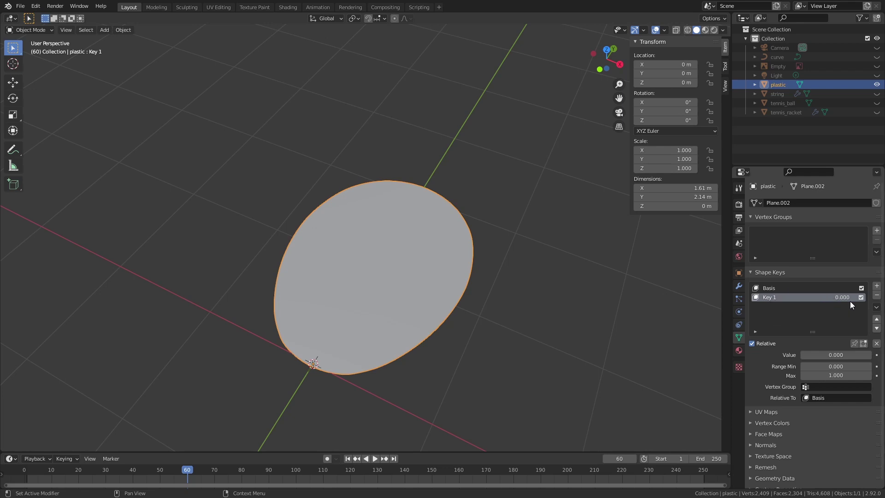
Raise the value of shape key Key 1 to 1.000 to preview the dent.
{"action": "left_click_drag", "start_coordinate": [845, 299], "coordinate": [857, 298]}
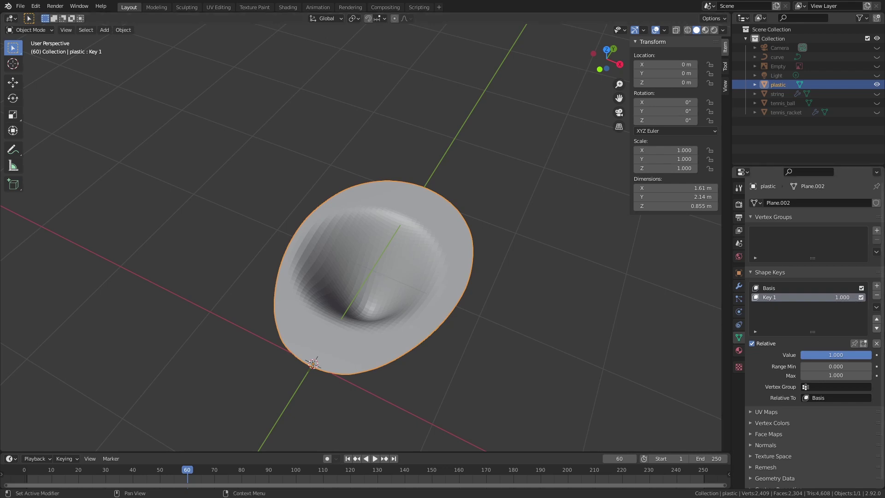
{"action": "mouse_move", "coordinate": [843, 298]}
{"action": "left_mouse_down"}
{"action": "mouse_move", "coordinate": [819, 297]}
{"action": "mouse_move", "coordinate": [848, 298]}
{"action": "left_mouse_up"}
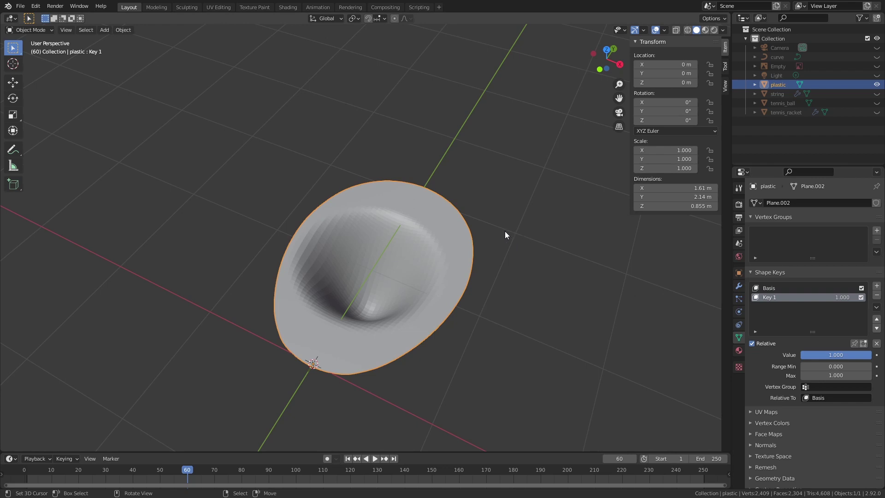
{"action": "left_click_drag", "start_coordinate": [845, 297], "coordinate": [838, 342]}
{"action": "right_click", "coordinate": [834, 354]}
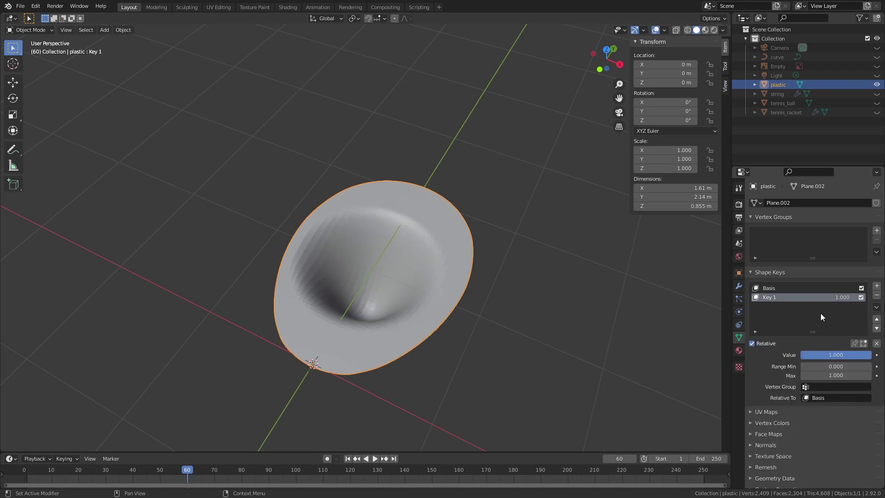
Add one more shape key and delete both it and Key 1, leaving only Basis.
{"action": "left_click", "coordinate": [876, 287]}
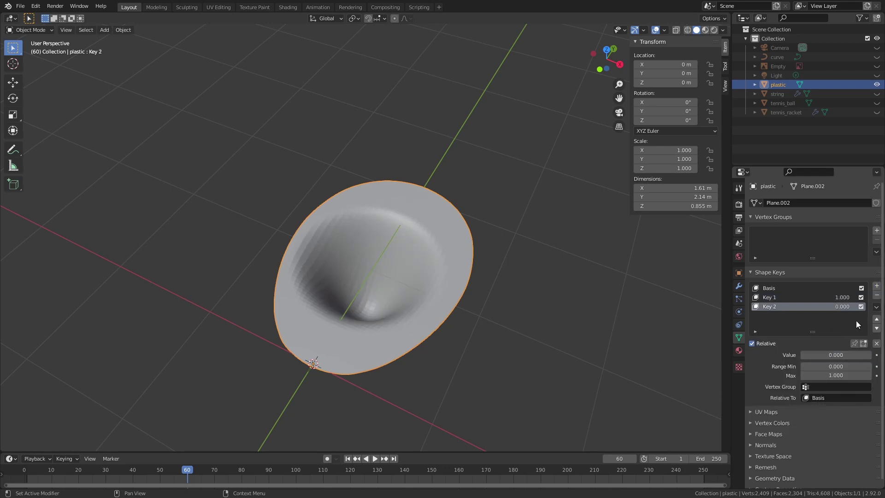
{"action": "left_click", "coordinate": [878, 296]}
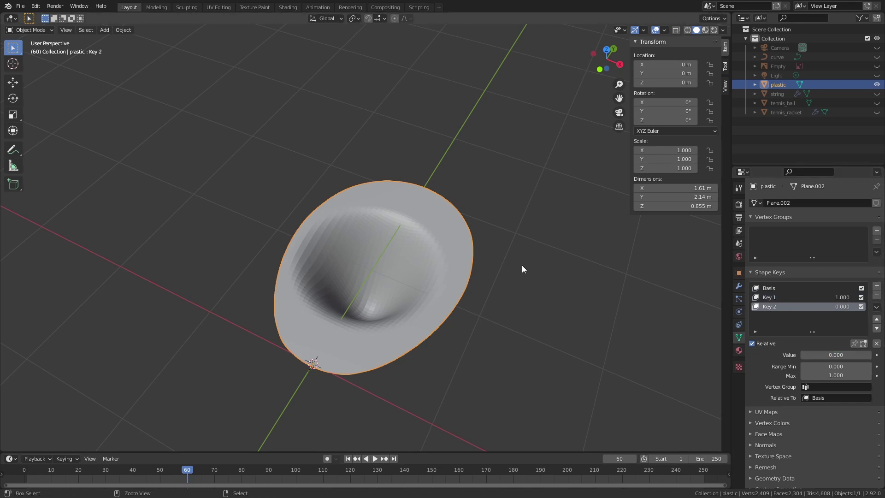
{"action": "key", "text": "Tab"}
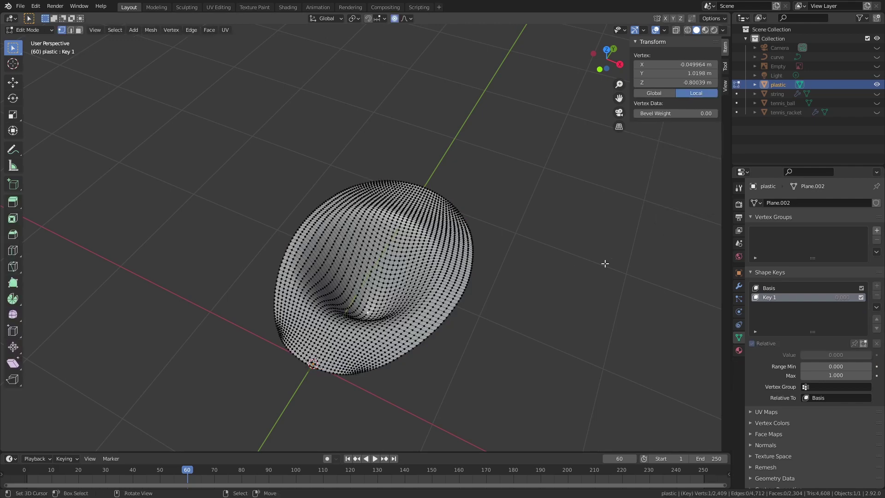
{"action": "key", "text": "Tab"}
{"action": "left_click_drag", "start_coordinate": [837, 297], "coordinate": [842, 297]}
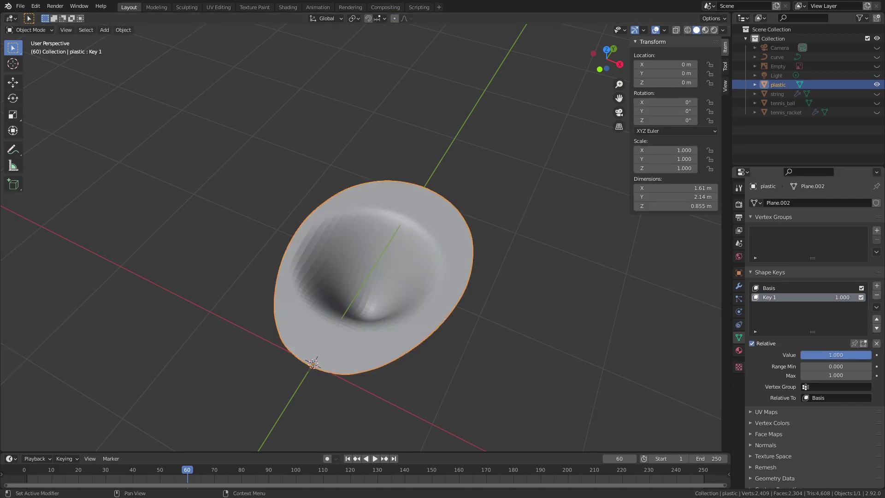
{"action": "left_click", "coordinate": [877, 295]}
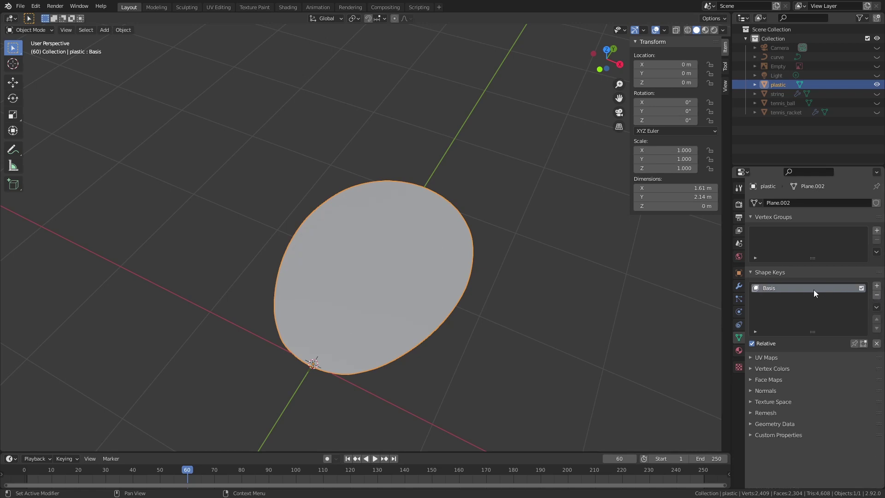
Add a second shape key to the plastic surface and rename it plastic_bend.
{"action": "left_click", "coordinate": [877, 285]}
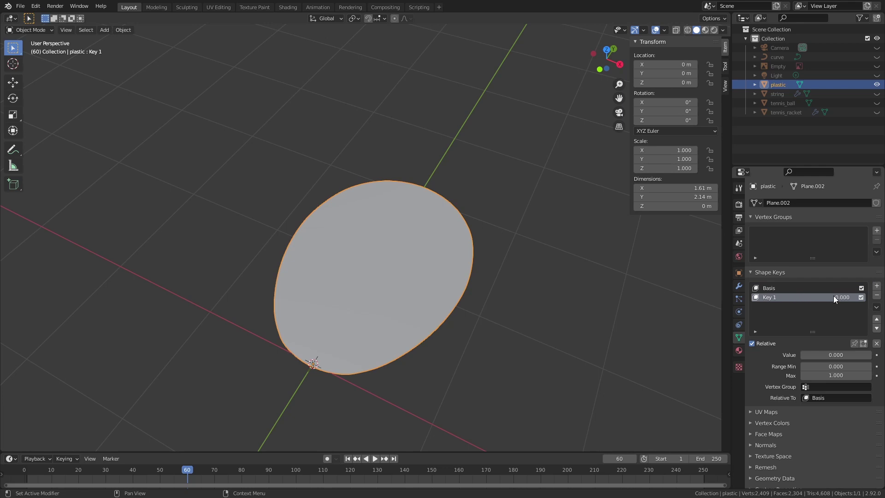
{"action": "double_click", "coordinate": [775, 298]}
{"action": "type", "text": "plastic_bend"}
{"action": "key", "text": "Return"}
In plastic_bend, sink the surface's central vertex about 0.55 m along Z using proportional editing at size 0.75.
{"action": "key", "text": "Tab"}
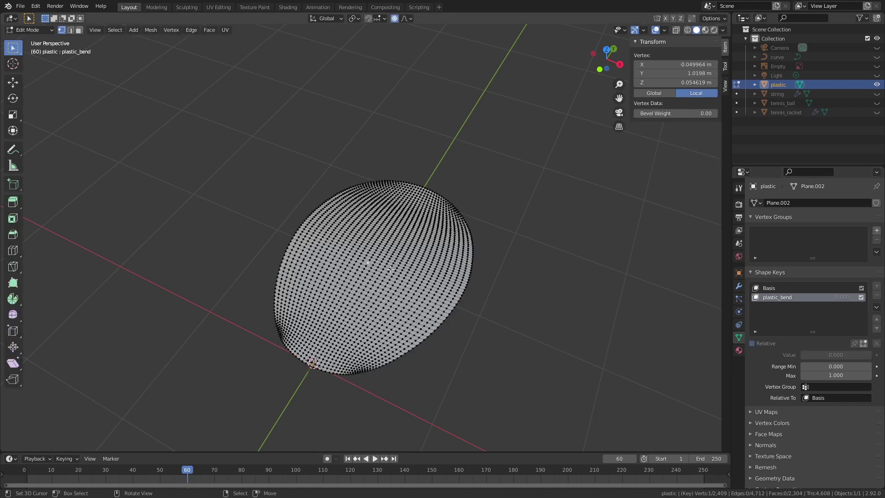
{"action": "middle_click_drag", "start_coordinate": [391, 270], "coordinate": [409, 297]}
{"action": "key", "text": "KP_7"}
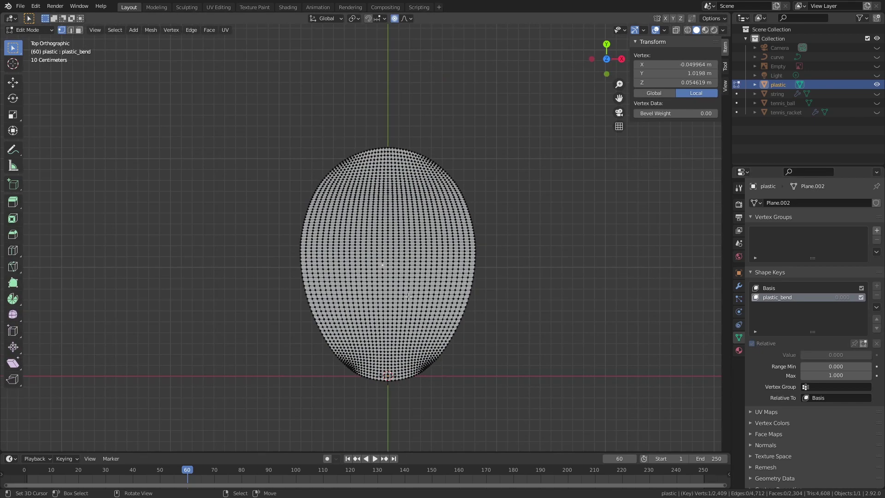
{"action": "scroll", "coordinate": [409, 297], "scroll_direction": "up", "scroll_amount": 3}
{"action": "scroll", "coordinate": [400, 247], "scroll_direction": "up", "scroll_amount": 3, "text": "shift"}
{"action": "scroll", "coordinate": [393, 283], "scroll_direction": "down", "scroll_amount": 3, "text": "shift"}
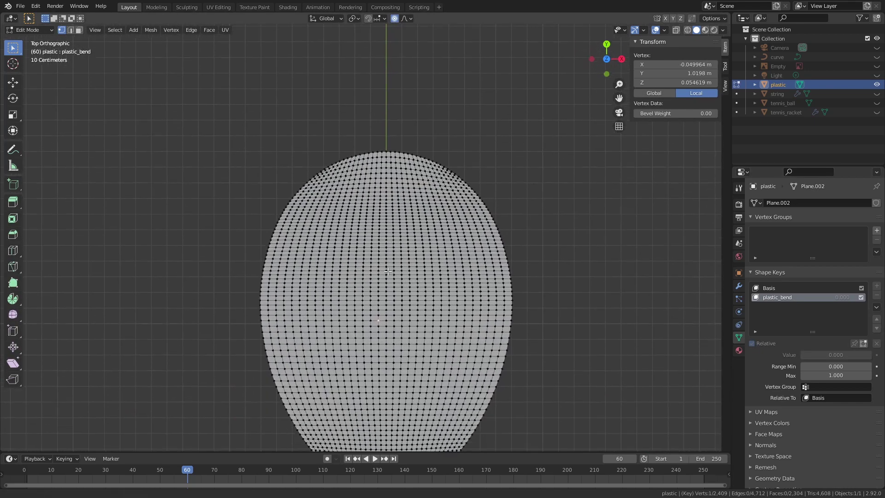
{"action": "left_click", "coordinate": [386, 306]}
{"action": "scroll", "coordinate": [390, 323], "scroll_direction": "down", "scroll_amount": 2}
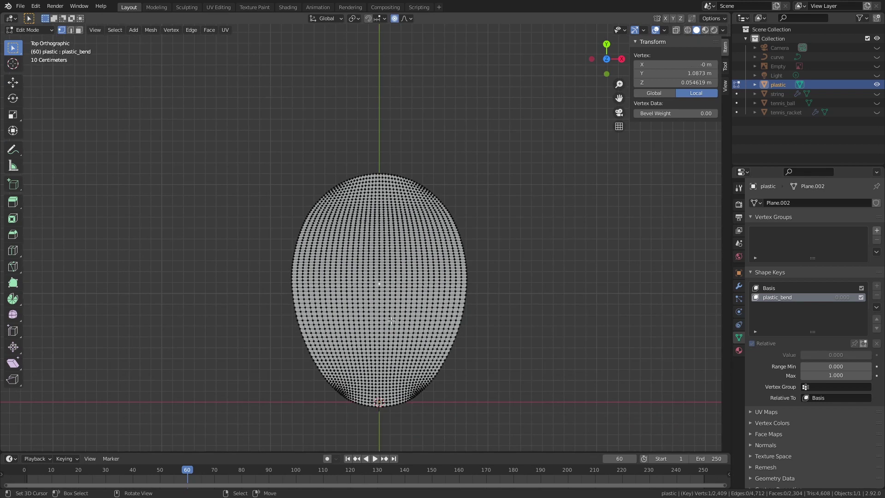
{"action": "scroll", "coordinate": [393, 304], "scroll_direction": "up", "scroll_amount": 1}
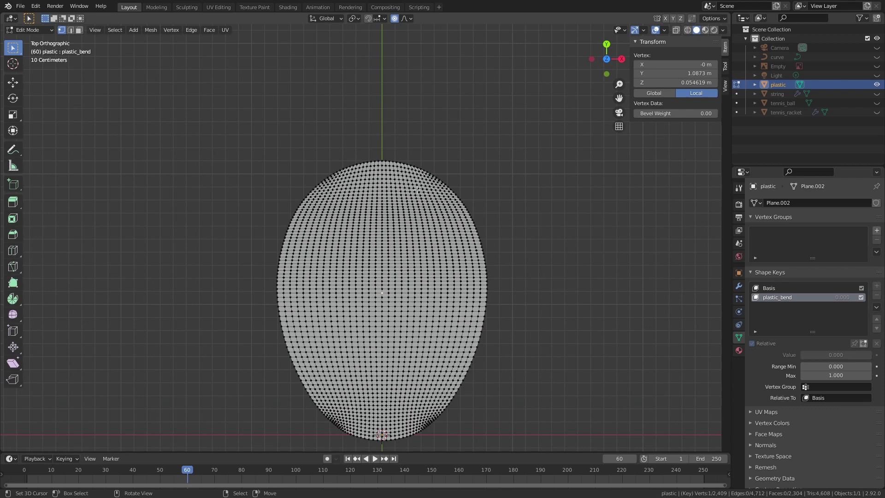
{"action": "middle_click_drag", "start_coordinate": [412, 26], "coordinate": [423, 89]}
{"action": "key", "text": "g"}
{"action": "key", "text": "z"}
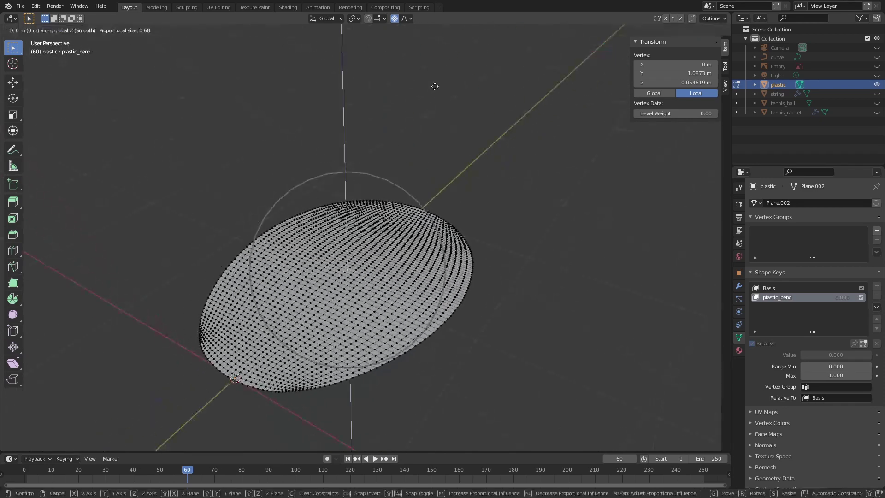
{"action": "scroll", "coordinate": [440, 148], "scroll_direction": "down", "scroll_amount": 1}
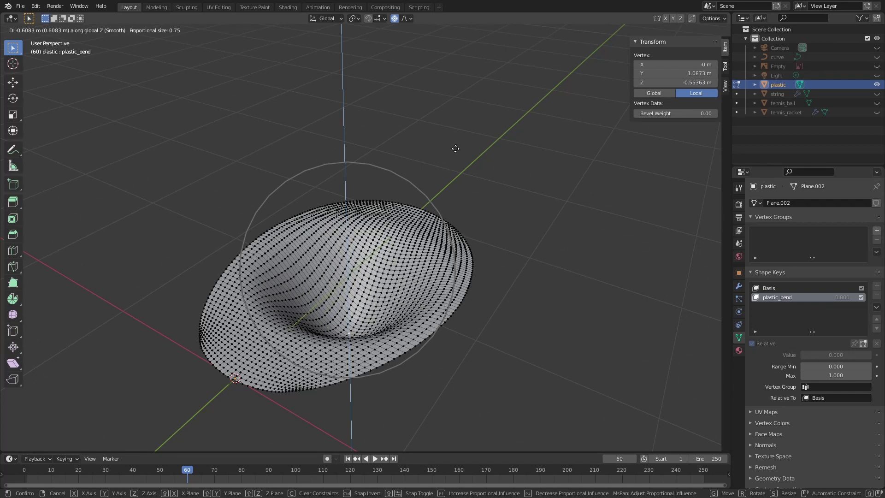
{"action": "left_click", "coordinate": [454, 142]}
{"action": "middle_click_drag", "start_coordinate": [455, 142], "coordinate": [478, 217]}
{"action": "key", "text": "g"}
{"action": "key", "text": "z"}
{"action": "key", "text": "Escape"}
Return to Object Mode and preview the bend by raising plastic_bend to 1.000 and lowering it to 0.000.
{"action": "key", "text": "Tab"}
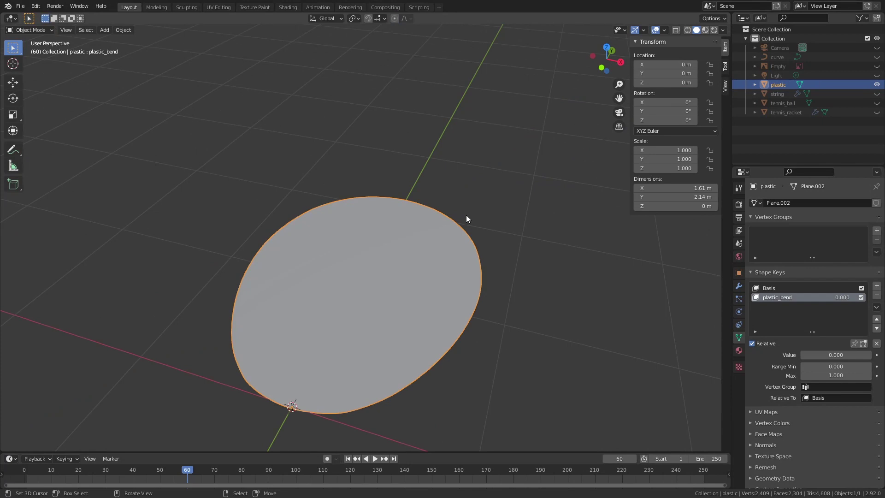
{"action": "left_click_drag", "start_coordinate": [839, 299], "coordinate": [876, 298]}
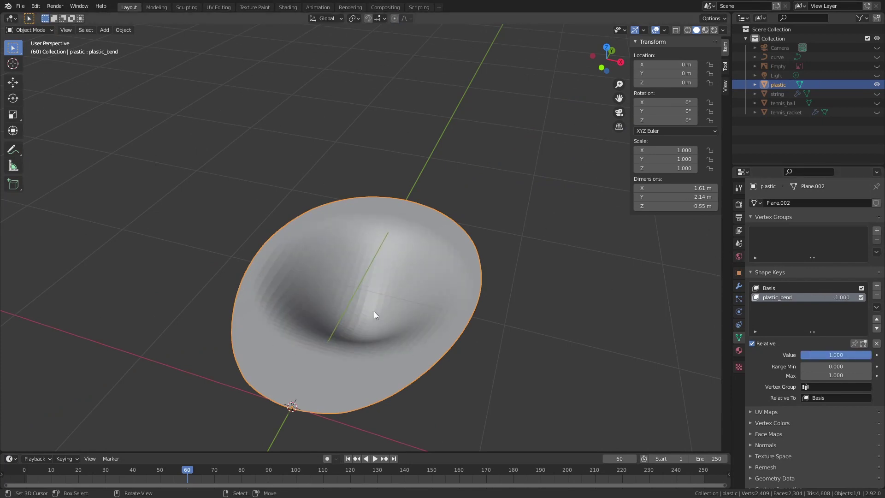
{"action": "left_click_drag", "start_coordinate": [853, 300], "coordinate": [810, 300]}
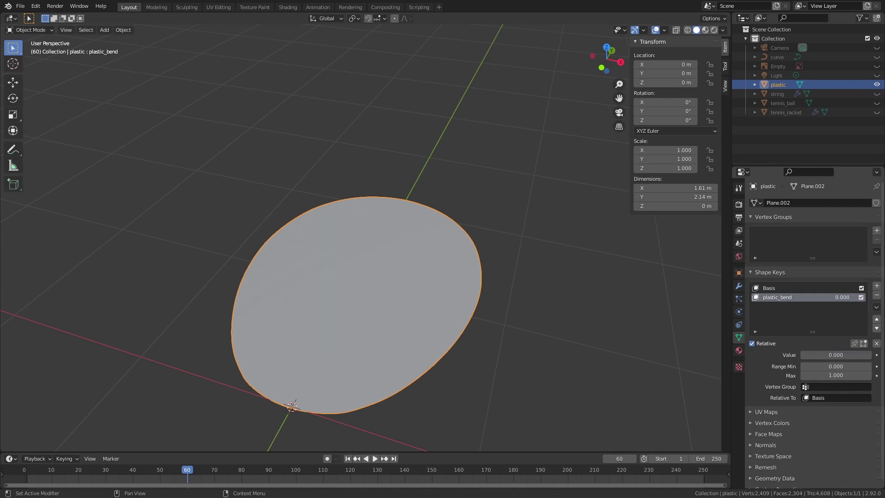
Open the Sculpting workspace, choose the Draw brush and go back to the Layout workspace.
{"action": "left_click", "coordinate": [186, 7]}
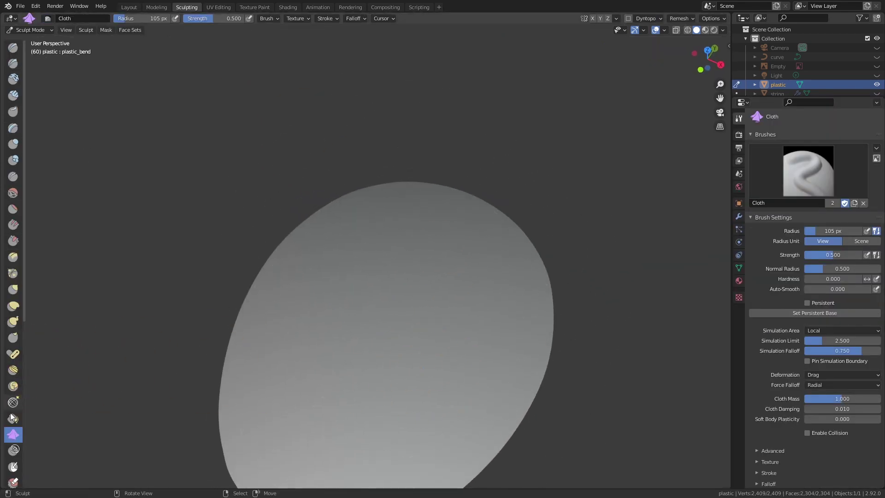
{"action": "mouse_move", "coordinate": [253, 306]}
{"action": "middle_mouse_down"}
{"action": "mouse_move", "coordinate": [389, 230]}
{"action": "mouse_move", "coordinate": [425, 248]}
{"action": "mouse_move", "coordinate": [341, 366]}
{"action": "middle_mouse_up"}
{"action": "left_click", "coordinate": [13, 47]}
{"action": "middle_click_drag", "start_coordinate": [471, 300], "coordinate": [351, 222]}
{"action": "left_click", "coordinate": [136, 6]}
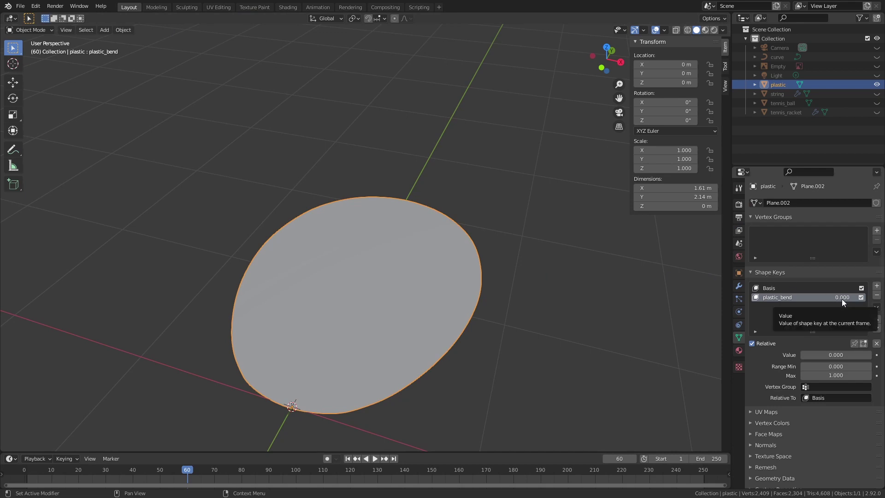
Set plastic_bend to 1.000, sculpt test bumps across the dent with the Draw brush and return to the Layout workspace.
{"action": "left_click_drag", "start_coordinate": [842, 299], "coordinate": [876, 299]}
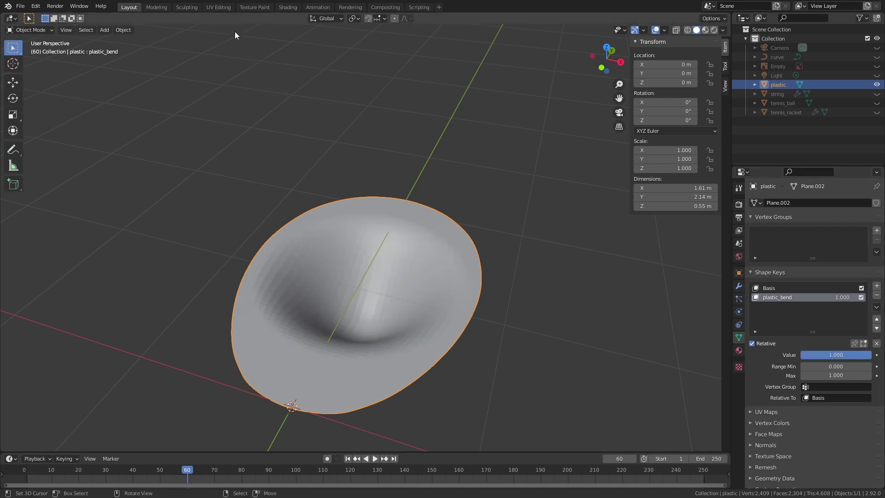
{"action": "left_click", "coordinate": [190, 6]}
{"action": "mouse_move", "coordinate": [372, 214]}
{"action": "left_mouse_down"}
{"action": "mouse_move", "coordinate": [376, 257]}
{"action": "mouse_move", "coordinate": [346, 396]}
{"action": "mouse_move", "coordinate": [295, 397]}
{"action": "mouse_move", "coordinate": [420, 376]}
{"action": "left_mouse_up"}
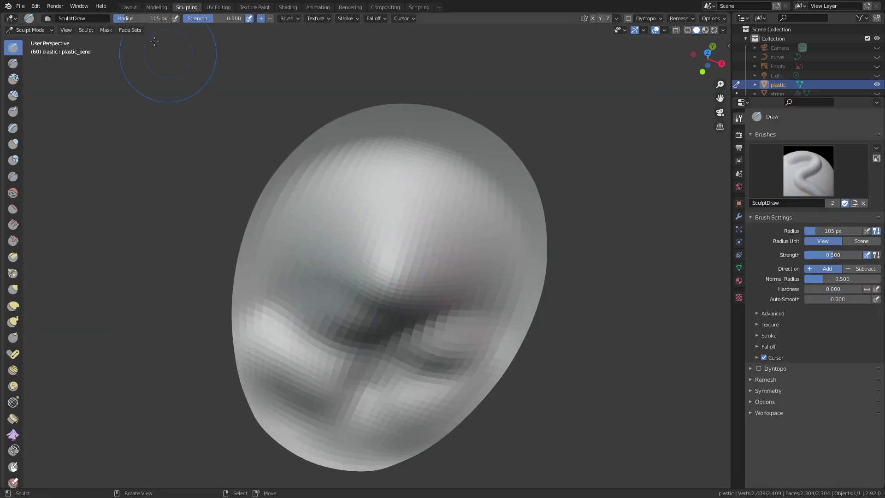
{"action": "left_click", "coordinate": [129, 7]}
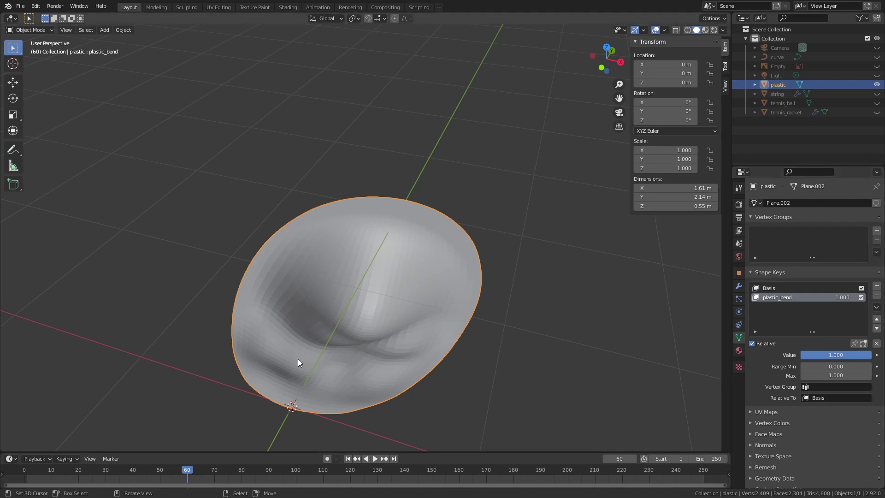
{"action": "mouse_move", "coordinate": [848, 299]}
{"action": "left_mouse_down"}
{"action": "mouse_move", "coordinate": [811, 299]}
{"action": "mouse_move", "coordinate": [848, 299]}
{"action": "left_mouse_up"}
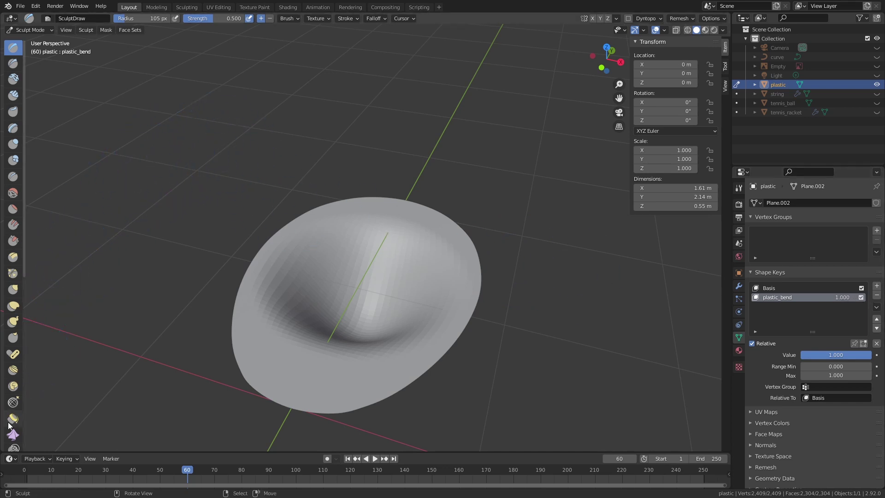
Try a Cloth brush stroke at the base of the dent and undo it.
{"action": "left_click", "coordinate": [12, 436]}
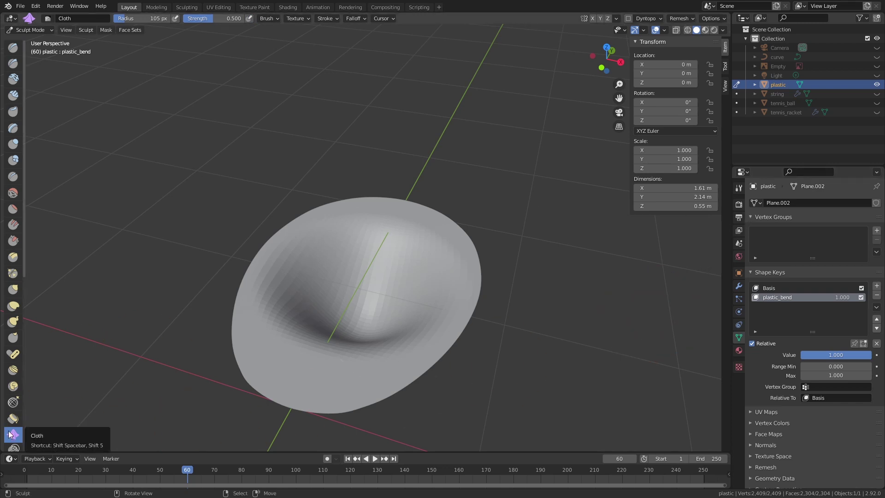
{"action": "mouse_move", "coordinate": [387, 337]}
{"action": "left_mouse_down"}
{"action": "mouse_move", "coordinate": [389, 310]}
{"action": "mouse_move", "coordinate": [350, 310]}
{"action": "mouse_move", "coordinate": [368, 337]}
{"action": "mouse_move", "coordinate": [356, 322]}
{"action": "mouse_move", "coordinate": [364, 331]}
{"action": "mouse_move", "coordinate": [350, 329]}
{"action": "left_mouse_up"}
{"action": "key", "text": "ctrl+z"}
{"action": "key", "text": "ctrl+z"}
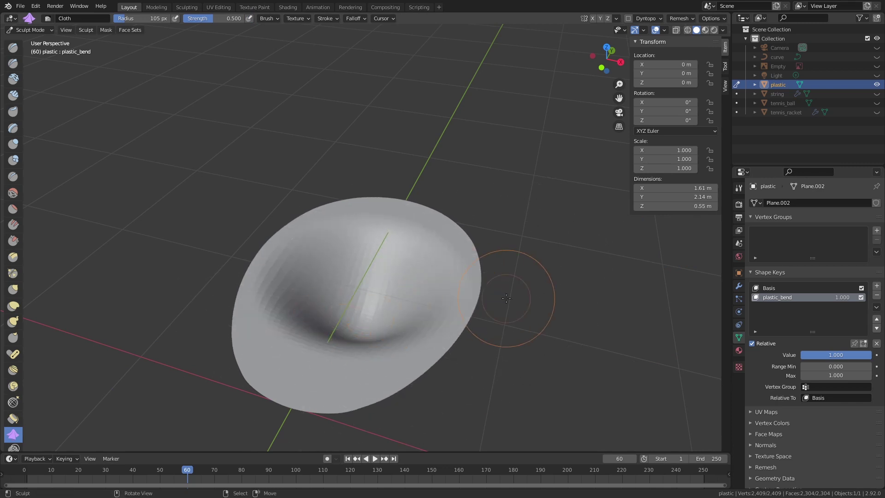
Show the active brush's settings, choose the Cloth brush and keep its deformation type at Drag.
{"action": "left_click", "coordinate": [739, 189]}
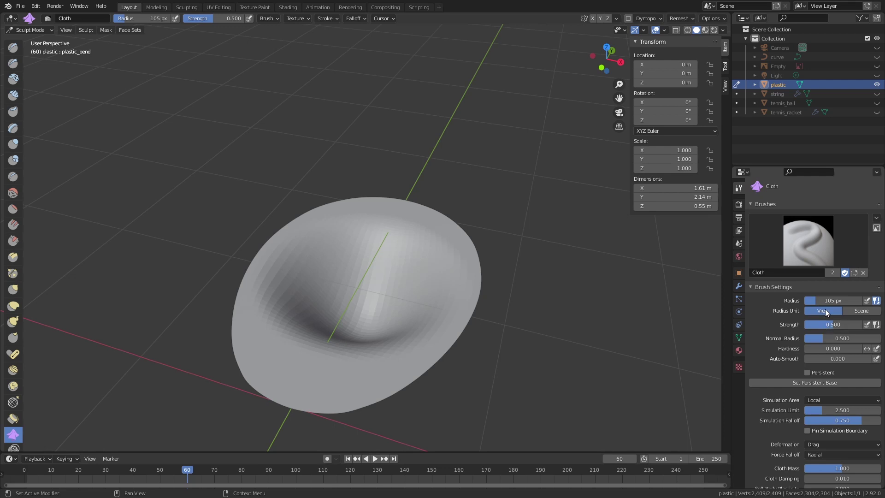
{"action": "left_click", "coordinate": [13, 48]}
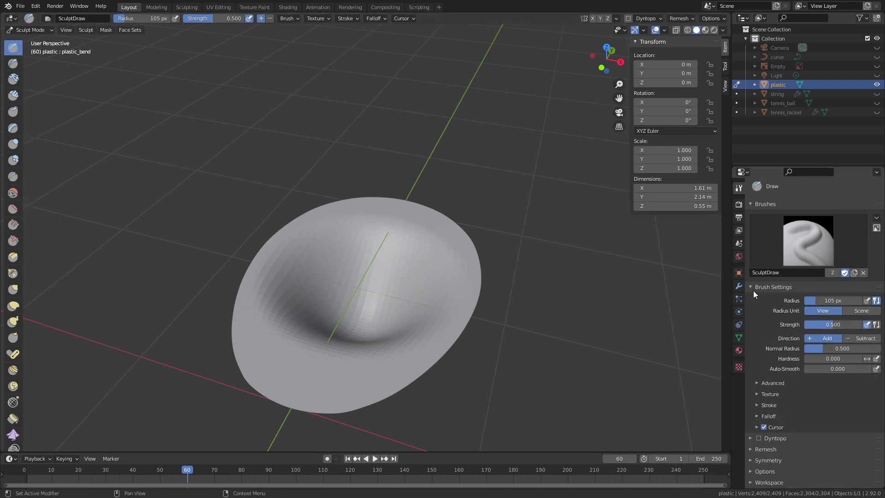
{"action": "left_click", "coordinate": [14, 433]}
{"action": "scroll", "coordinate": [824, 352], "scroll_direction": "down", "scroll_amount": 2}
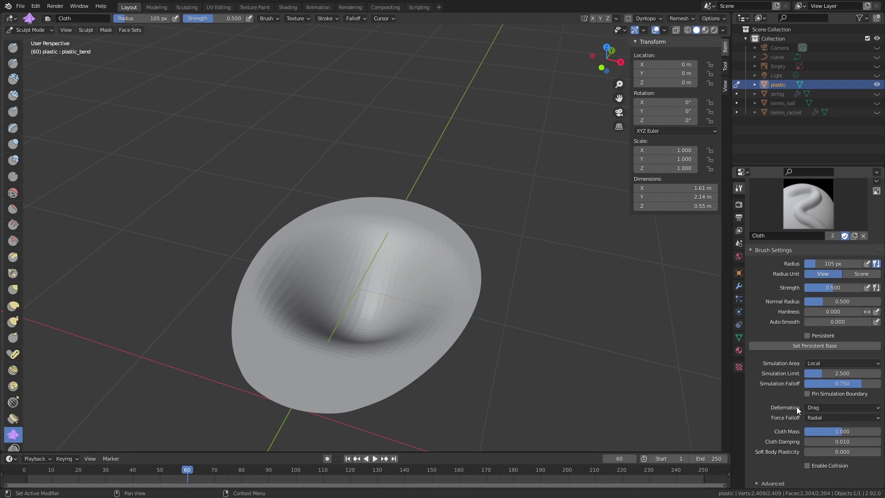
{"action": "left_click", "coordinate": [812, 407]}
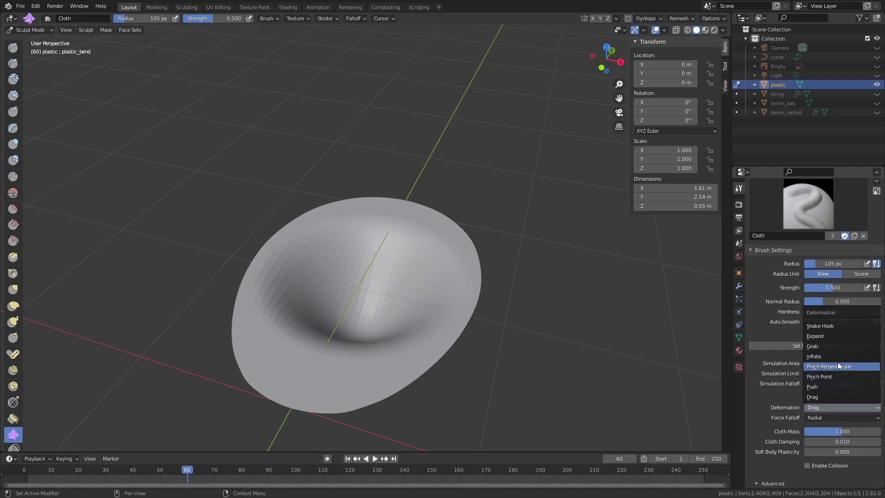
{"action": "left_click", "coordinate": [820, 409]}
Make a short Cloth brush stroke in Drag mode near the bottom of the dent and inspect its underside.
{"action": "middle_click_drag", "start_coordinate": [415, 352], "coordinate": [352, 362]}
{"action": "scroll", "coordinate": [386, 319], "scroll_direction": "up", "scroll_amount": 2}
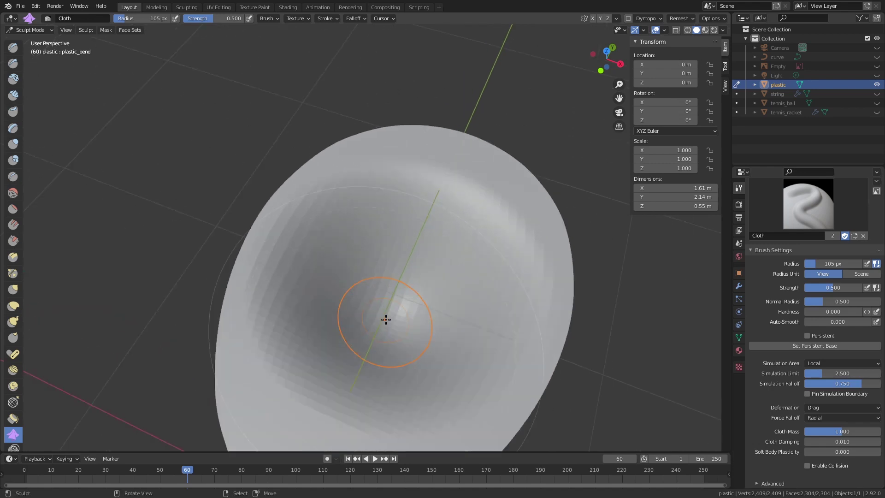
{"action": "scroll", "coordinate": [386, 320], "scroll_direction": "up", "scroll_amount": 1}
{"action": "mouse_move", "coordinate": [417, 325]}
{"action": "left_mouse_down"}
{"action": "mouse_move", "coordinate": [450, 332]}
{"action": "mouse_move", "coordinate": [387, 351]}
{"action": "mouse_move", "coordinate": [401, 332]}
{"action": "mouse_move", "coordinate": [409, 344]}
{"action": "left_mouse_up"}
{"action": "mouse_move", "coordinate": [409, 344]}
{"action": "middle_mouse_down"}
{"action": "mouse_move", "coordinate": [381, 301]}
{"action": "mouse_move", "coordinate": [360, 316]}
{"action": "middle_mouse_up"}
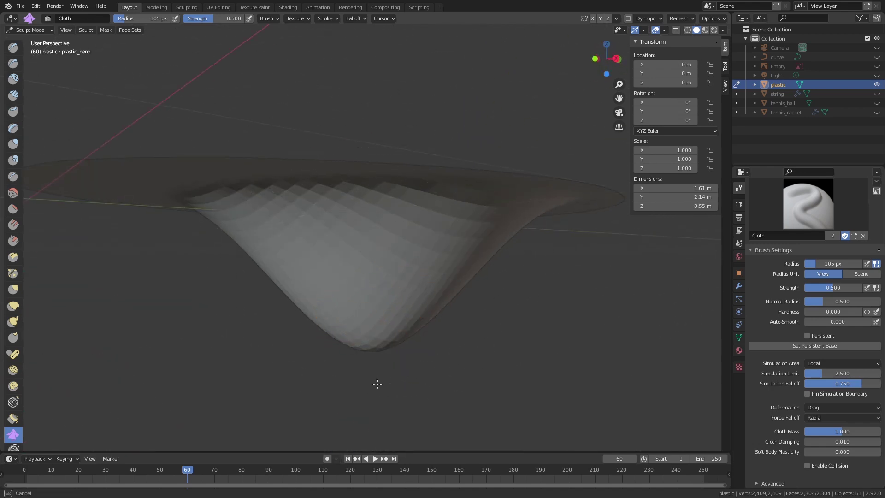
{"action": "middle_click_drag", "start_coordinate": [376, 393], "coordinate": [461, 338]}
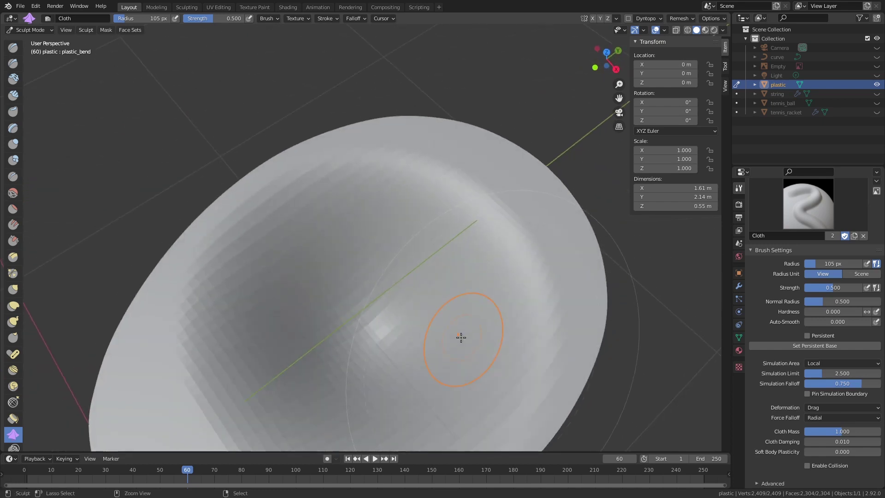
Set the Cloth brush's deformation to Grab and pull the centre of the dent toward the near rim in two strokes.
{"action": "left_click", "coordinate": [817, 409]}
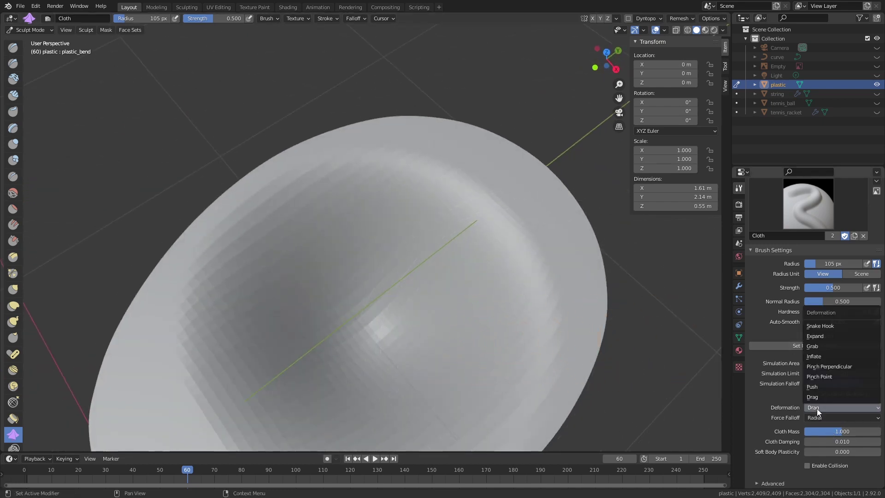
{"action": "left_click", "coordinate": [832, 347]}
{"action": "scroll", "coordinate": [369, 286], "scroll_direction": "down", "scroll_amount": 4}
{"action": "middle_click_drag", "start_coordinate": [369, 286], "coordinate": [359, 294]}
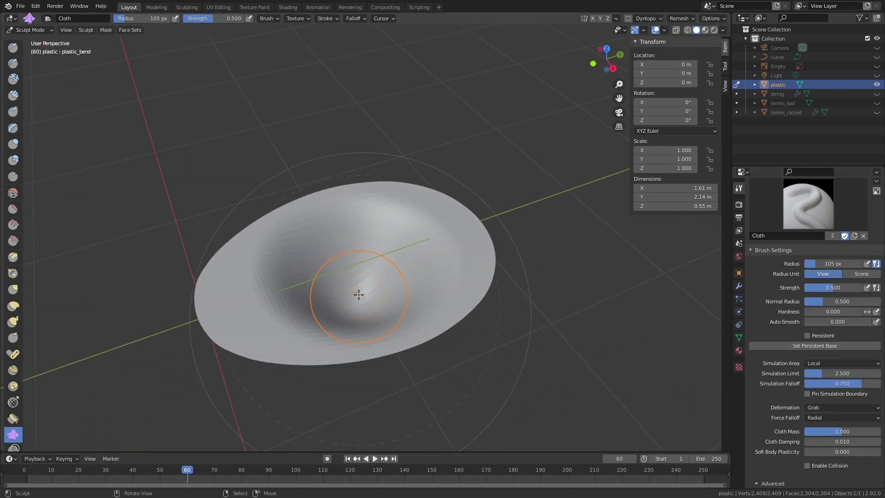
{"action": "left_click_drag", "start_coordinate": [359, 294], "coordinate": [359, 360]}
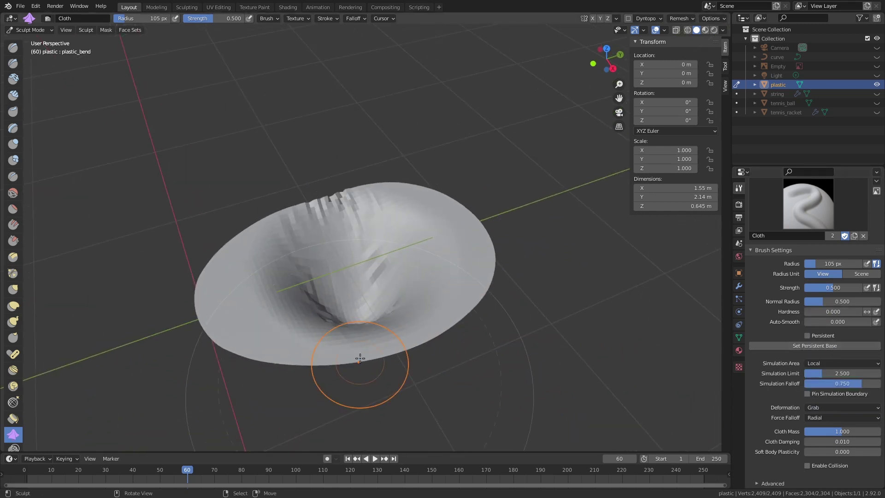
{"action": "middle_click_drag", "start_coordinate": [360, 360], "coordinate": [375, 276]}
{"action": "left_click_drag", "start_coordinate": [376, 277], "coordinate": [375, 357]}
{"action": "mouse_move", "coordinate": [376, 357]}
{"action": "middle_mouse_down"}
{"action": "mouse_move", "coordinate": [421, 387]}
{"action": "mouse_move", "coordinate": [362, 263]}
{"action": "middle_mouse_up"}
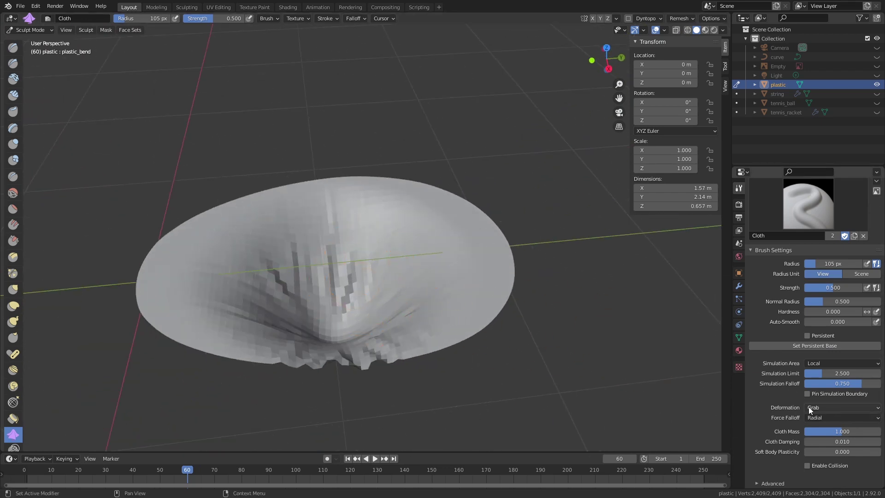
Set the Cloth brush's deformation to Inflate and try a stroke across the wrinkled dent.
{"action": "left_click", "coordinate": [833, 408]}
{"action": "left_click", "coordinate": [832, 346]}
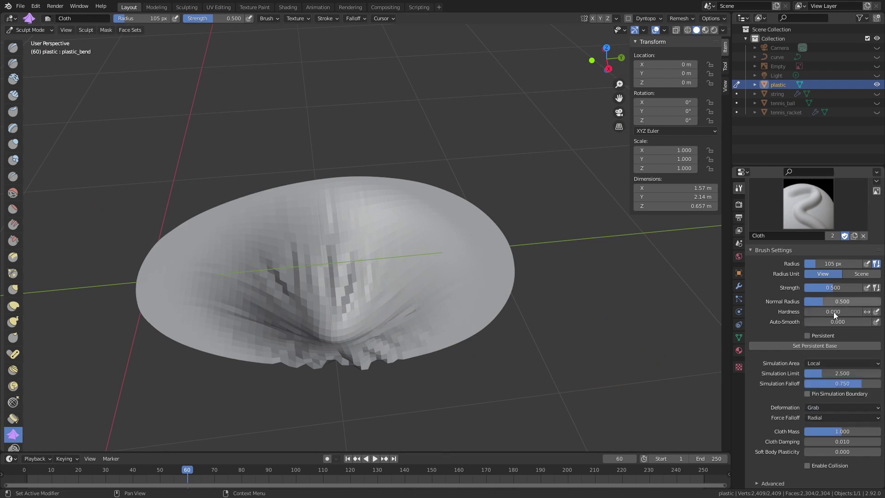
{"action": "left_click", "coordinate": [834, 404]}
{"action": "left_click", "coordinate": [825, 369]}
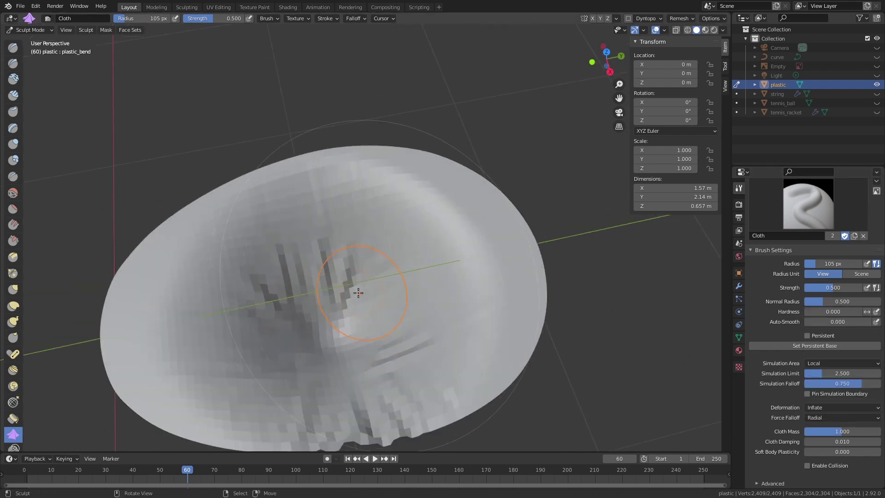
{"action": "mouse_move", "coordinate": [356, 293]}
{"action": "left_mouse_down"}
{"action": "mouse_move", "coordinate": [316, 279]}
{"action": "mouse_move", "coordinate": [358, 322]}
{"action": "mouse_move", "coordinate": [358, 347]}
{"action": "mouse_move", "coordinate": [421, 348]}
{"action": "left_mouse_up"}
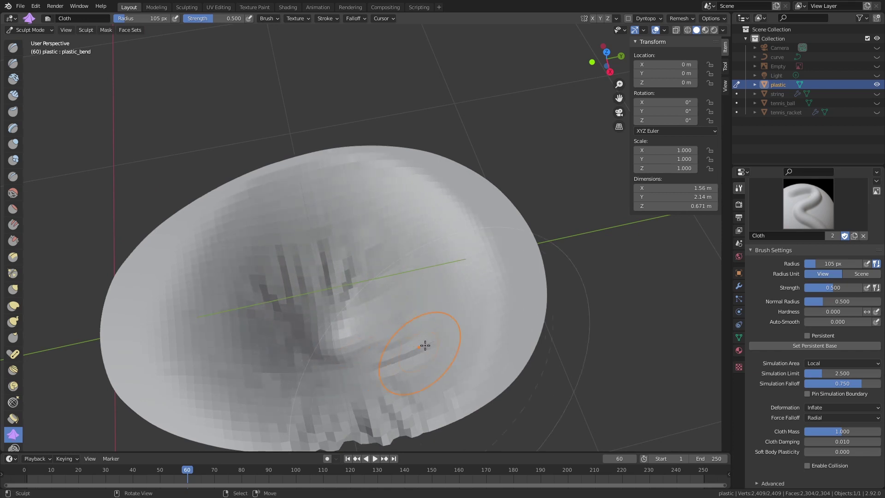
{"action": "middle_click_drag", "start_coordinate": [421, 348], "coordinate": [478, 335]}
{"action": "scroll", "coordinate": [395, 302], "scroll_direction": "down", "scroll_amount": 5}
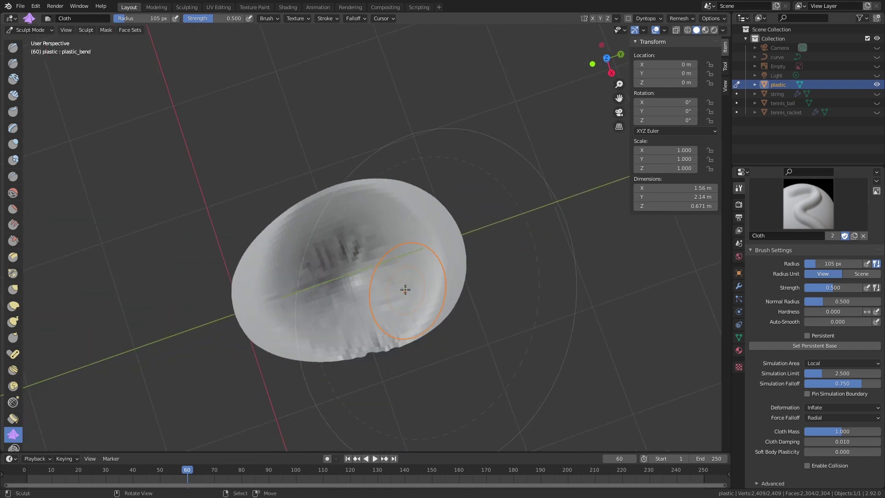
{"action": "scroll", "coordinate": [425, 286], "scroll_direction": "up", "scroll_amount": 3}
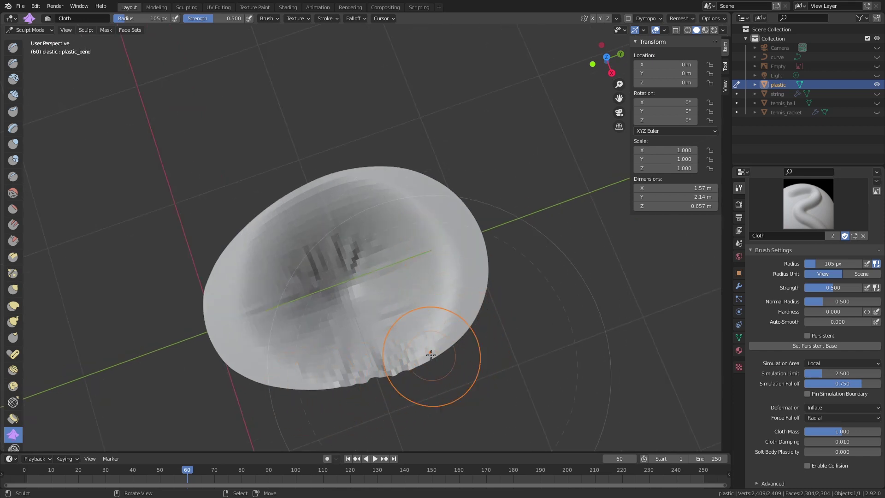
Try another Cloth stroke in Inflate mode along the dent's near rim, and undo the trial Cloth strokes.
{"action": "left_click_drag", "start_coordinate": [432, 355], "coordinate": [394, 370]}
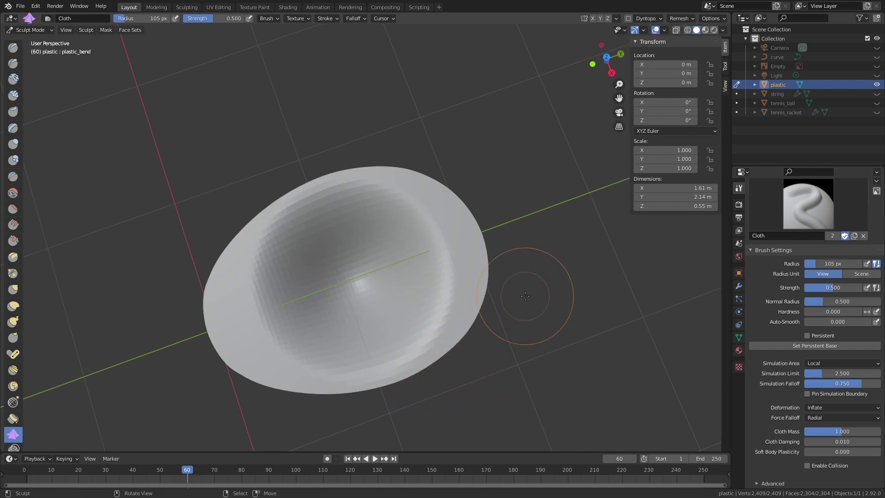
Choose the Mask brush and paint a mask all the way around the plastic's outer rim, leaving the dent unmasked.
{"action": "scroll", "coordinate": [344, 268], "scroll_direction": "up", "scroll_amount": 1}
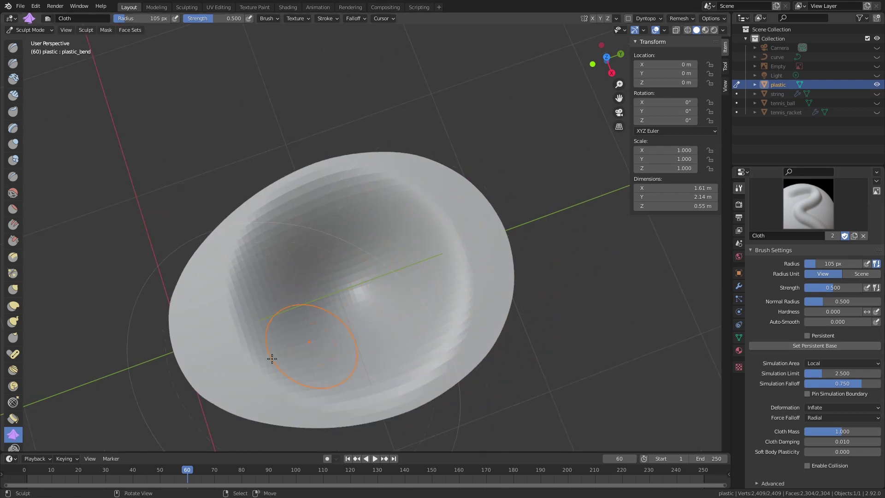
{"action": "scroll", "coordinate": [15, 418], "scroll_direction": "down", "scroll_amount": 3}
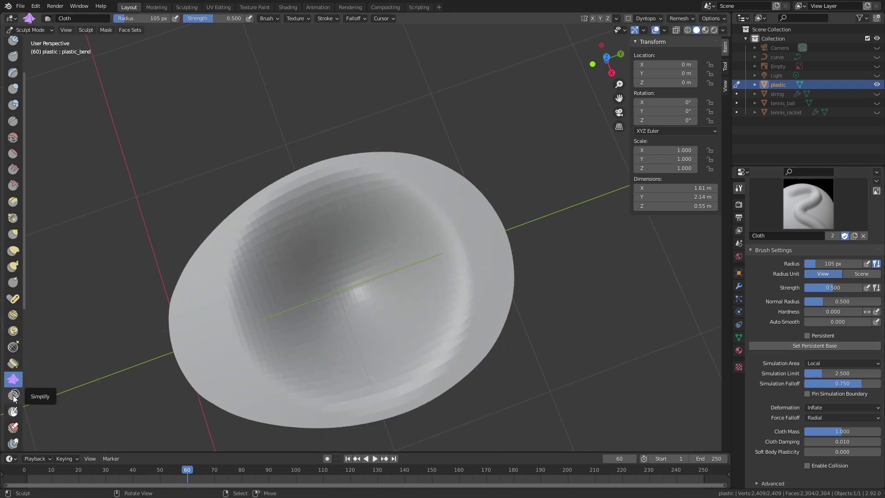
{"action": "left_click", "coordinate": [13, 410]}
{"action": "mouse_move", "coordinate": [162, 371]}
{"action": "left_mouse_down"}
{"action": "mouse_move", "coordinate": [205, 258]}
{"action": "mouse_move", "coordinate": [233, 222]}
{"action": "mouse_move", "coordinate": [182, 288]}
{"action": "mouse_move", "coordinate": [175, 382]}
{"action": "mouse_move", "coordinate": [302, 445]}
{"action": "left_mouse_up"}
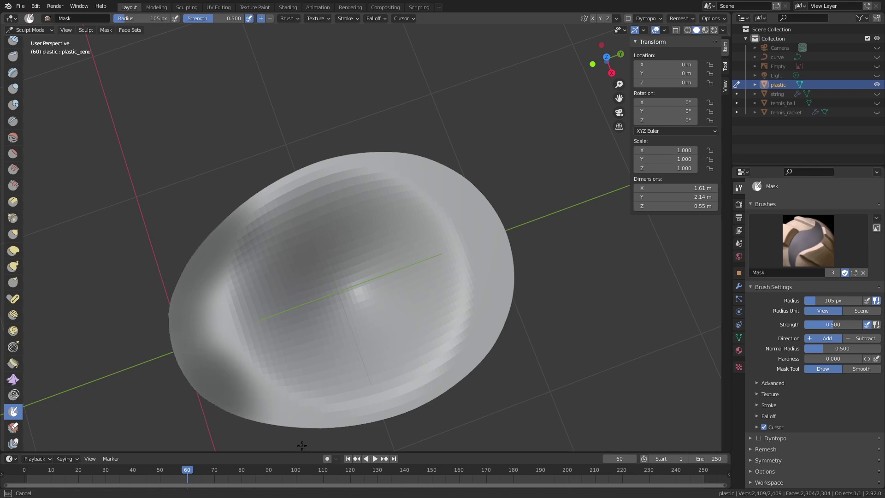
{"action": "left_click_drag", "start_coordinate": [229, 417], "coordinate": [264, 430]}
{"action": "mouse_move", "coordinate": [360, 433]}
{"action": "left_mouse_down"}
{"action": "mouse_move", "coordinate": [454, 369]}
{"action": "mouse_move", "coordinate": [421, 399]}
{"action": "left_mouse_up"}
{"action": "mouse_move", "coordinate": [519, 319]}
{"action": "left_mouse_down"}
{"action": "mouse_move", "coordinate": [504, 240]}
{"action": "mouse_move", "coordinate": [468, 198]}
{"action": "mouse_move", "coordinate": [501, 226]}
{"action": "mouse_move", "coordinate": [406, 161]}
{"action": "mouse_move", "coordinate": [337, 166]}
{"action": "mouse_move", "coordinate": [258, 203]}
{"action": "mouse_move", "coordinate": [445, 165]}
{"action": "mouse_move", "coordinate": [258, 198]}
{"action": "left_mouse_up"}
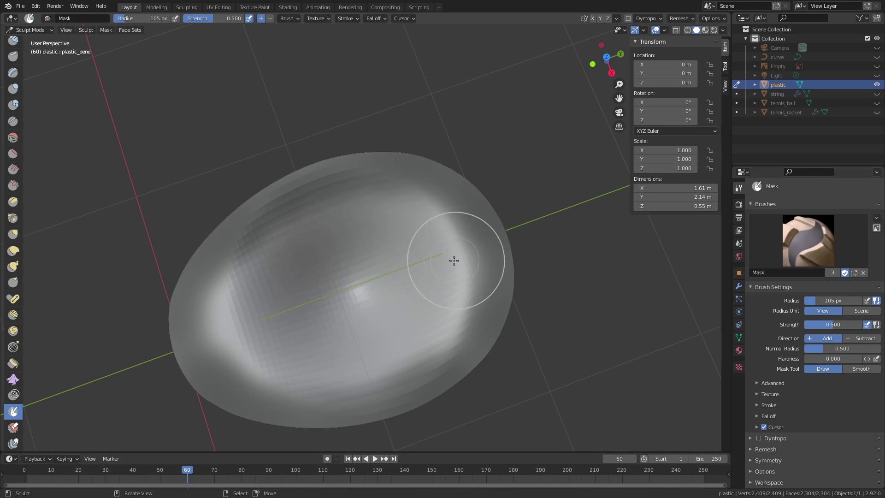
{"action": "left_click_drag", "start_coordinate": [459, 251], "coordinate": [467, 243]}
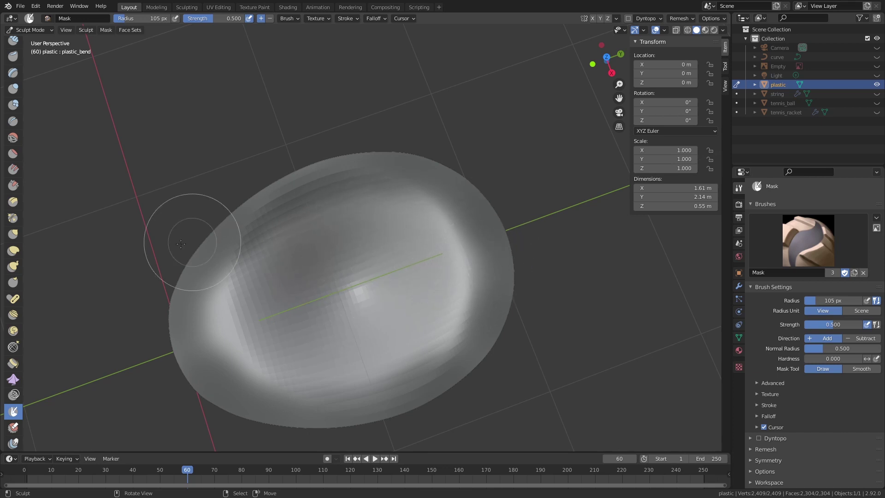
Invert the mask to cover the dent instead of the rim, and invert it back to the rim.
{"action": "left_click", "coordinate": [109, 29]}
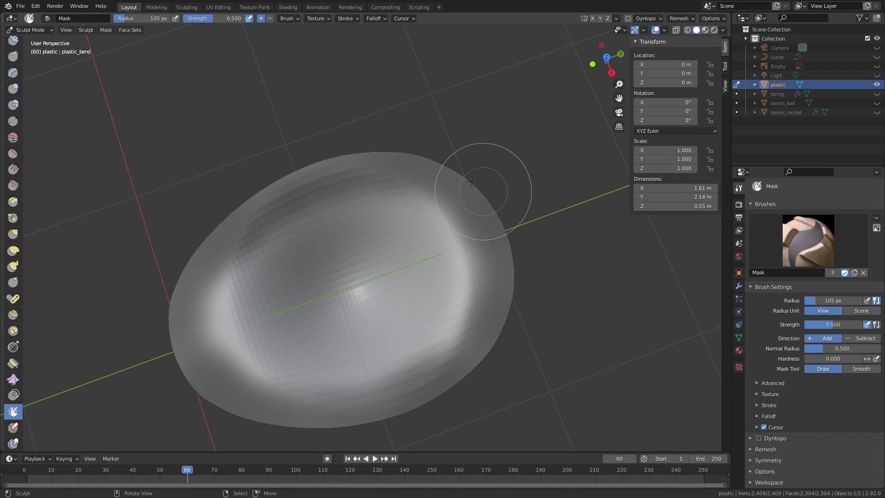
{"action": "left_click", "coordinate": [106, 29]}
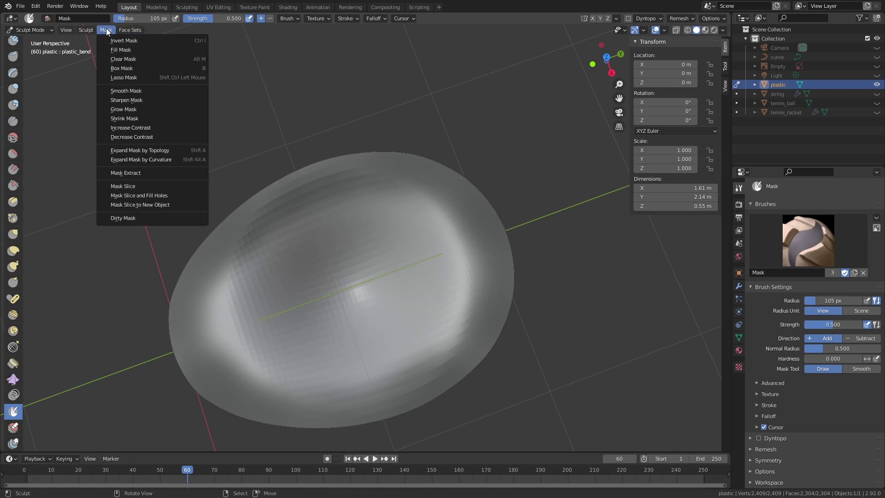
{"action": "left_click", "coordinate": [132, 40]}
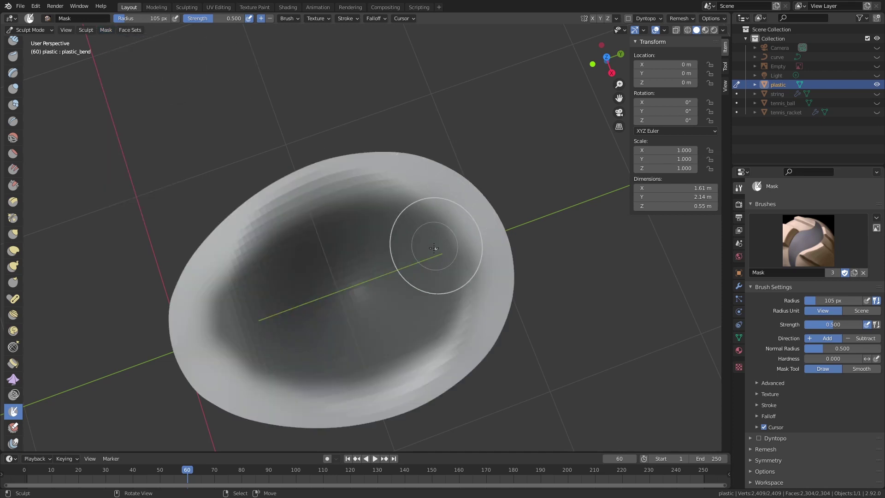
{"action": "left_click", "coordinate": [110, 28]}
{"action": "left_click", "coordinate": [113, 40]}
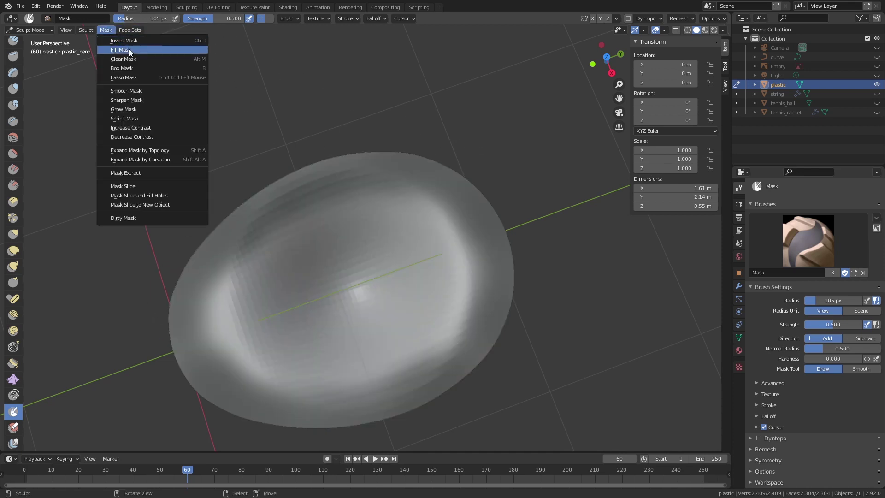
Smooth the rim mask twice and shrink it once.
{"action": "left_click", "coordinate": [112, 31]}
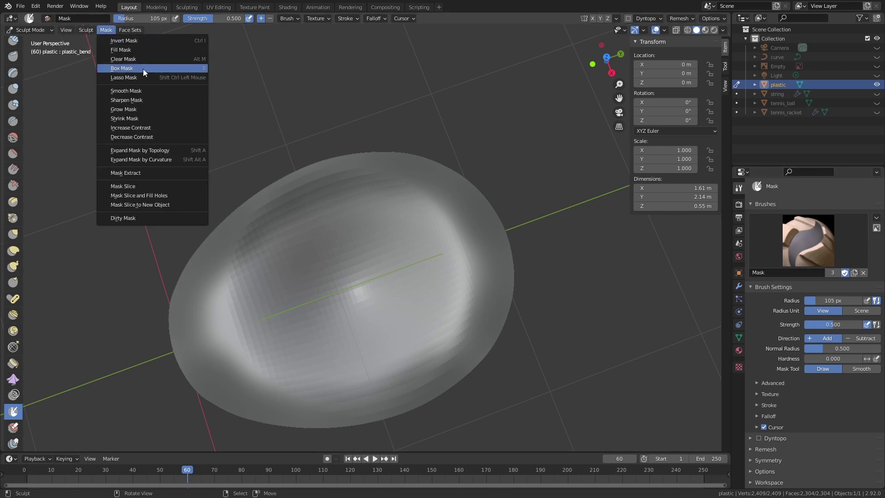
{"action": "left_click", "coordinate": [148, 92]}
{"action": "left_click", "coordinate": [107, 29]}
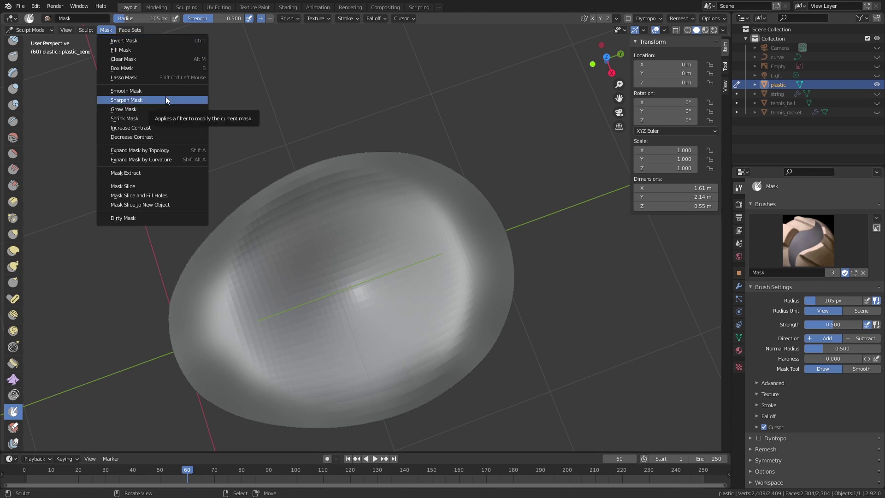
{"action": "left_click", "coordinate": [155, 89]}
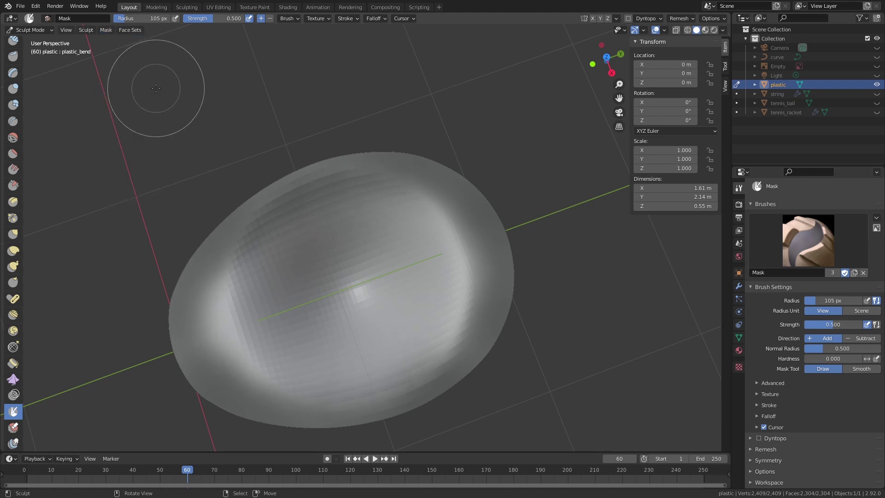
{"action": "left_click", "coordinate": [106, 30]}
{"action": "left_click", "coordinate": [151, 119]}
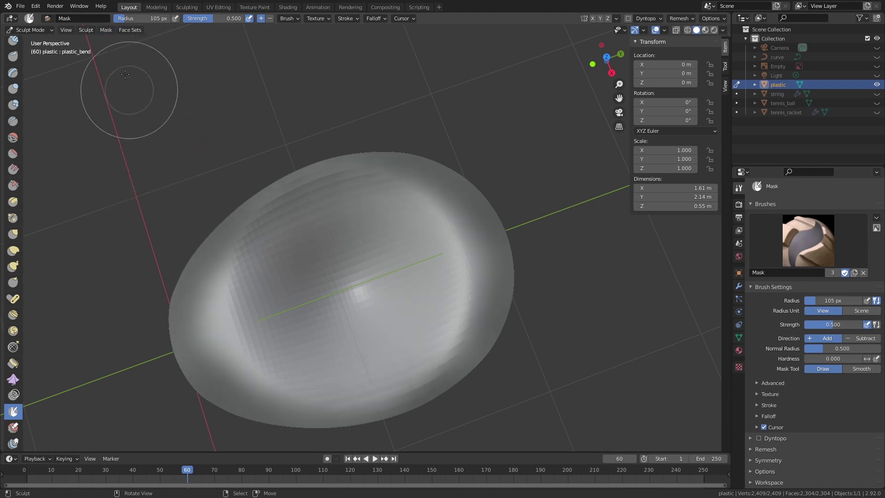
{"action": "left_click", "coordinate": [108, 30]}
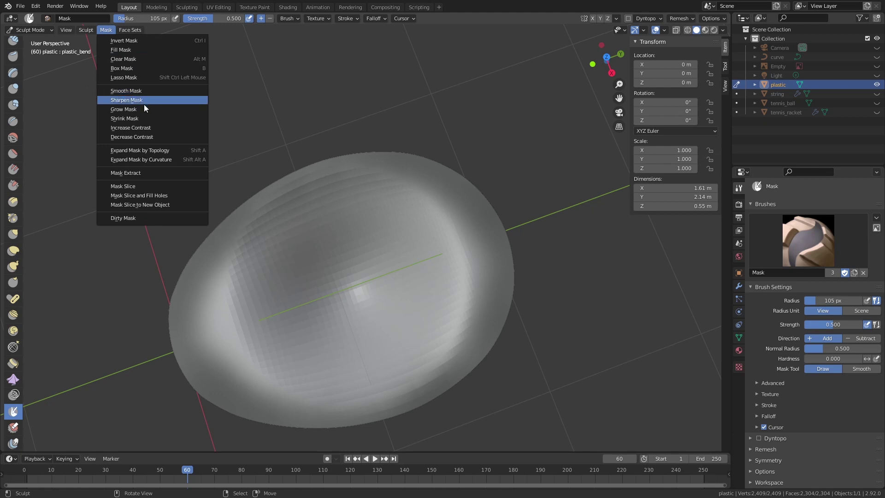
Shrink the mask on the plastic mesh and set the Cloth brush's deformation to Grab.
{"action": "left_click", "coordinate": [145, 118]}
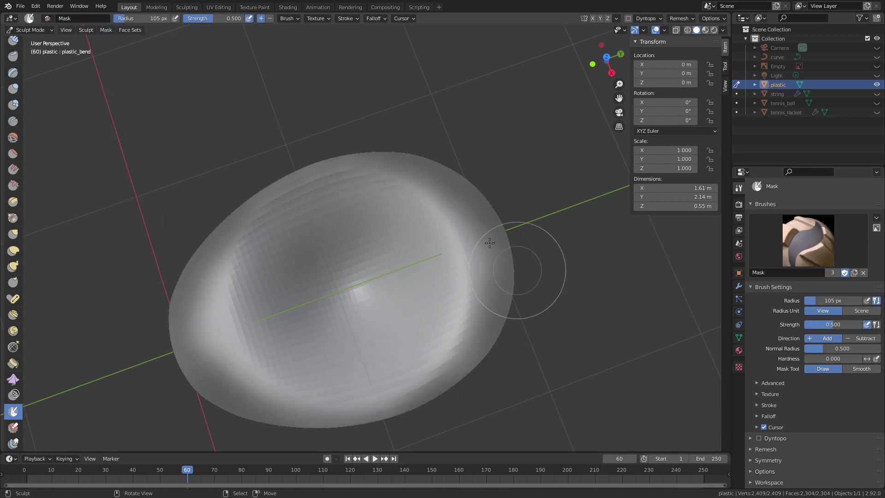
{"action": "mouse_move", "coordinate": [533, 262]}
{"action": "middle_mouse_down"}
{"action": "mouse_move", "coordinate": [459, 238]}
{"action": "mouse_move", "coordinate": [500, 221]}
{"action": "mouse_move", "coordinate": [486, 243]}
{"action": "mouse_move", "coordinate": [452, 262]}
{"action": "middle_mouse_up"}
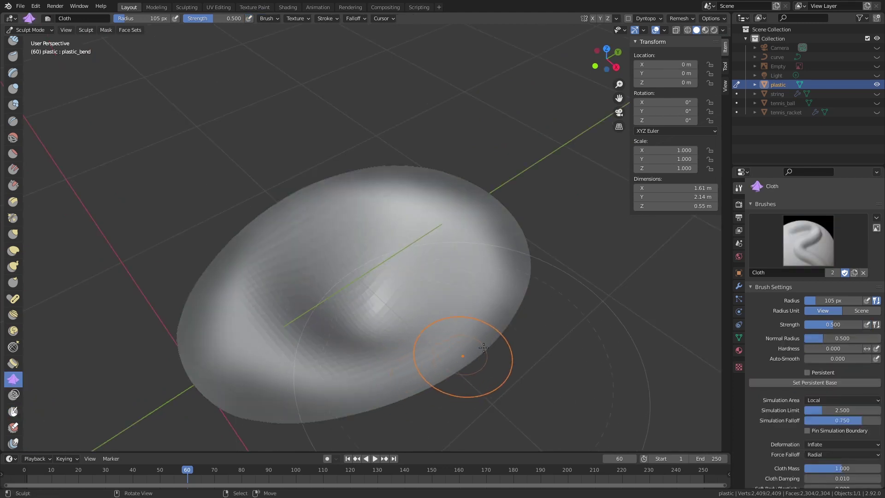
{"action": "left_click", "coordinate": [834, 444]}
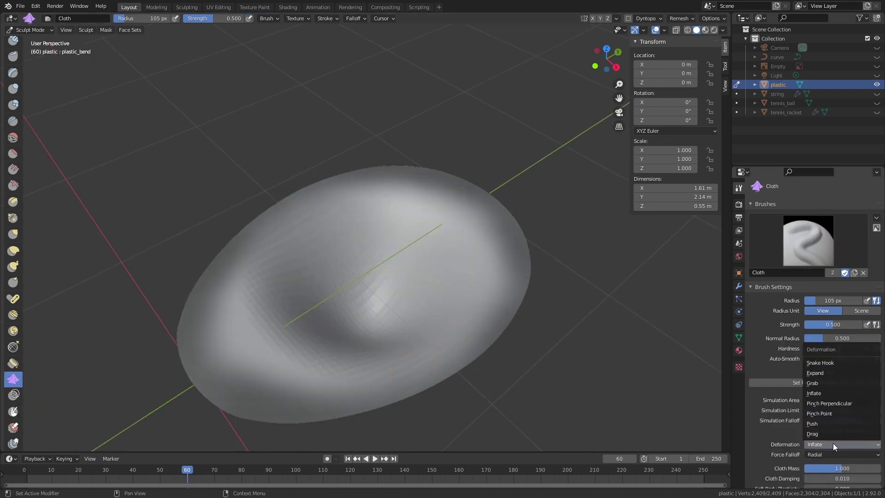
{"action": "left_click", "coordinate": [823, 383]}
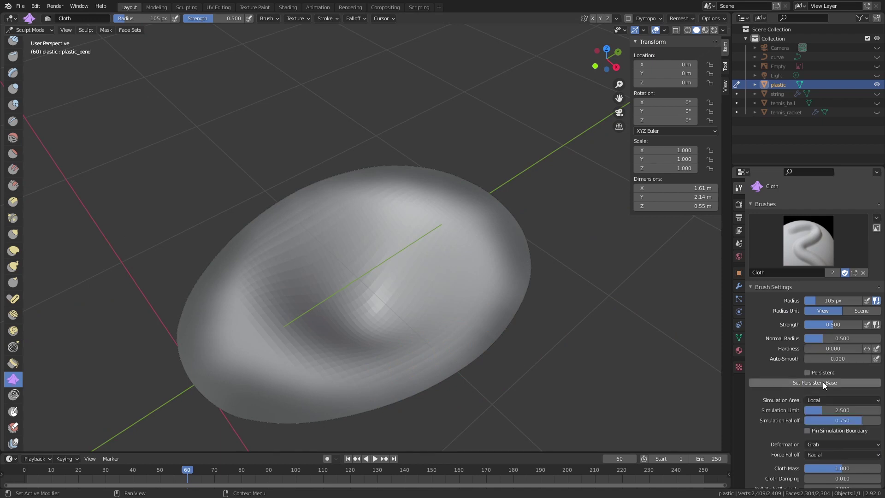
Pull the centre of the plastic mesh downward with several Cloth brush Grab strokes to deepen the dent.
{"action": "middle_click_drag", "start_coordinate": [454, 313], "coordinate": [447, 269]}
{"action": "middle_click_drag", "start_coordinate": [352, 293], "coordinate": [349, 287]}
{"action": "left_click_drag", "start_coordinate": [352, 294], "coordinate": [355, 310]}
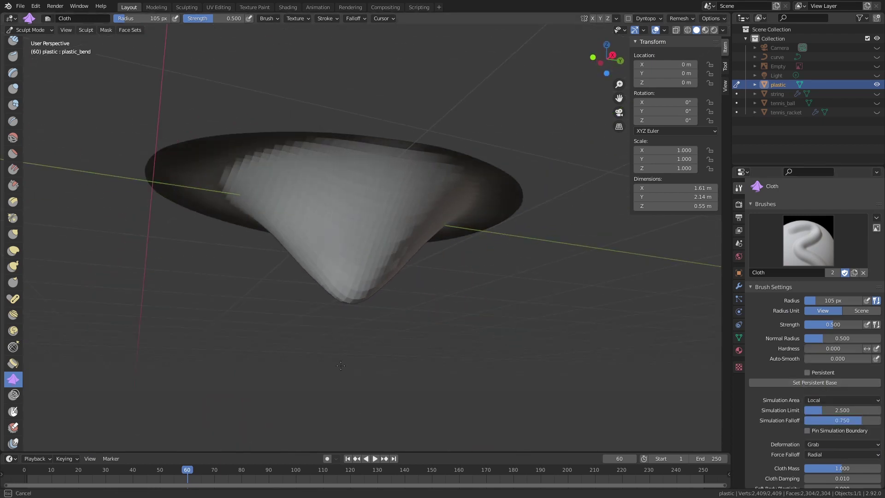
{"action": "mouse_move", "coordinate": [368, 259]}
{"action": "middle_mouse_down"}
{"action": "mouse_move", "coordinate": [377, 303]}
{"action": "mouse_move", "coordinate": [350, 261]}
{"action": "middle_mouse_up"}
{"action": "left_click_drag", "start_coordinate": [350, 261], "coordinate": [350, 292]}
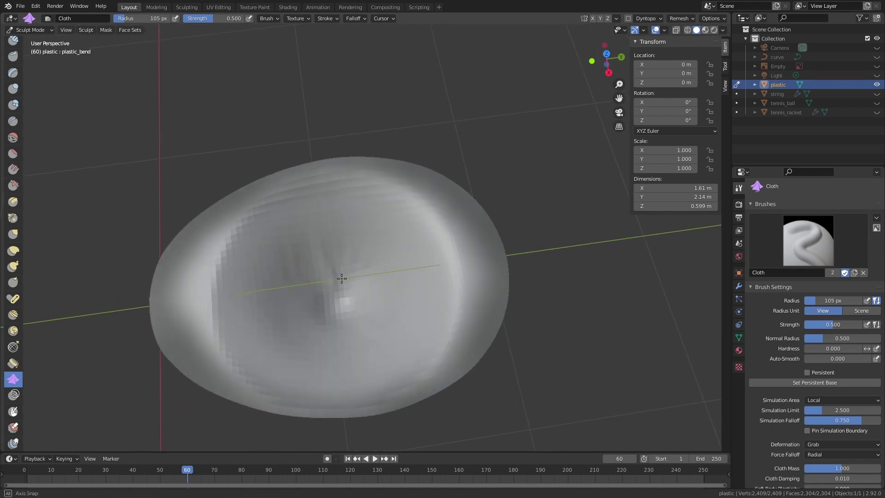
{"action": "middle_click_drag", "start_coordinate": [350, 292], "coordinate": [358, 180]}
{"action": "mouse_move", "coordinate": [345, 263]}
{"action": "left_mouse_down"}
{"action": "mouse_move", "coordinate": [350, 282]}
{"action": "mouse_move", "coordinate": [369, 243]}
{"action": "left_mouse_up"}
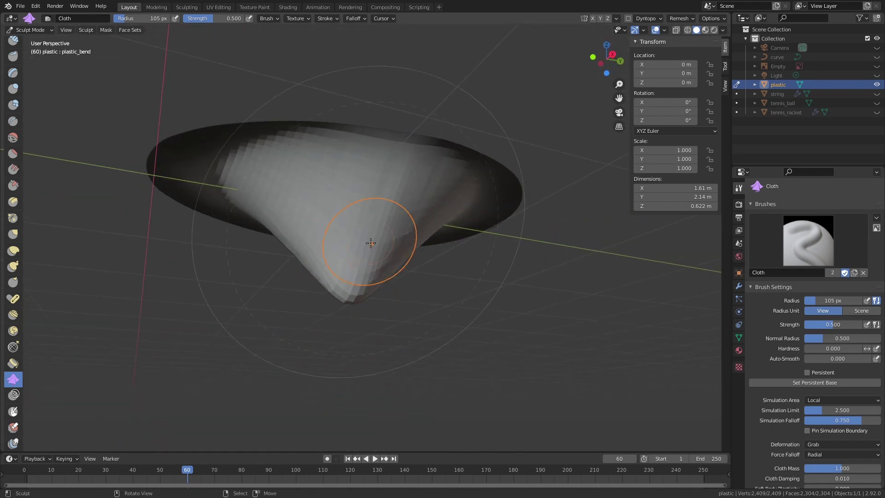
{"action": "mouse_move", "coordinate": [369, 243]}
{"action": "middle_mouse_down"}
{"action": "mouse_move", "coordinate": [403, 326]}
{"action": "mouse_move", "coordinate": [293, 382]}
{"action": "mouse_move", "coordinate": [300, 277]}
{"action": "middle_mouse_up"}
{"action": "mouse_move", "coordinate": [301, 277]}
{"action": "left_mouse_down"}
{"action": "mouse_move", "coordinate": [324, 326]}
{"action": "mouse_move", "coordinate": [336, 306]}
{"action": "left_mouse_up"}
{"action": "middle_click_drag", "start_coordinate": [336, 306], "coordinate": [374, 306]}
Set the Cloth brush's deformation to Pinch Point and stroke around the dent to form radial creases.
{"action": "scroll", "coordinate": [373, 306], "scroll_direction": "up", "scroll_amount": 6}
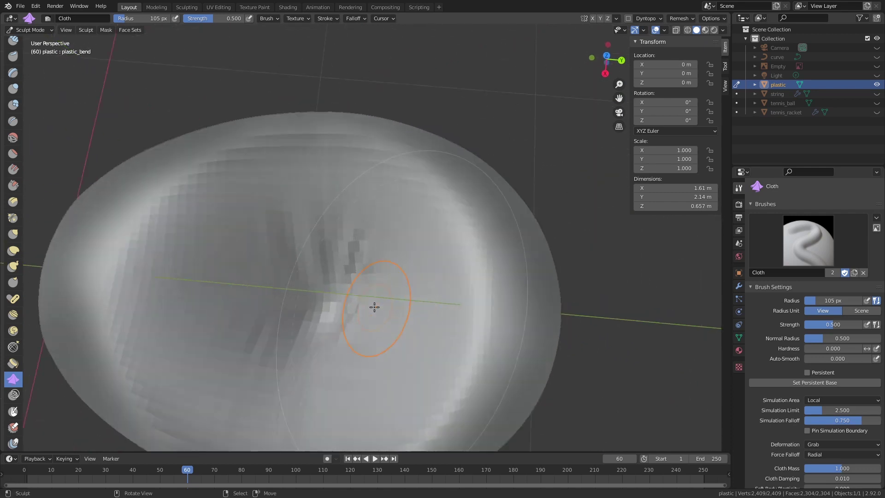
{"action": "left_click", "coordinate": [819, 445]}
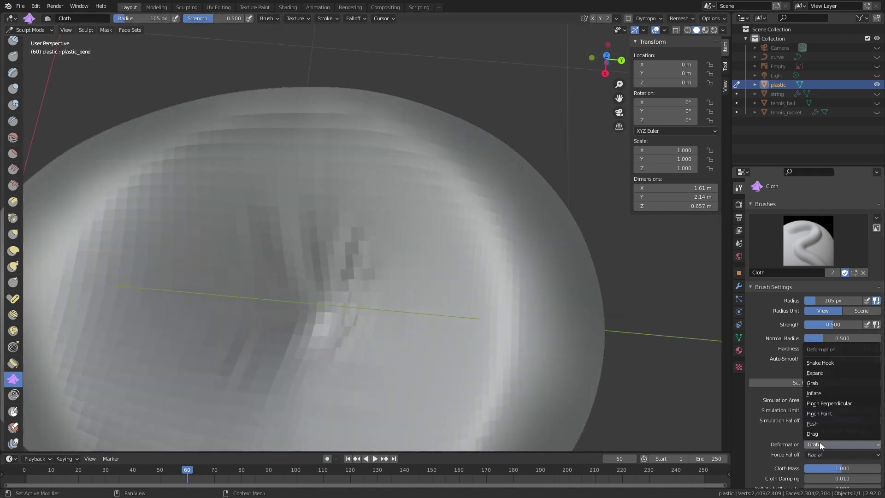
{"action": "left_click", "coordinate": [835, 413]}
{"action": "middle_click_drag", "start_coordinate": [351, 270], "coordinate": [478, 241]}
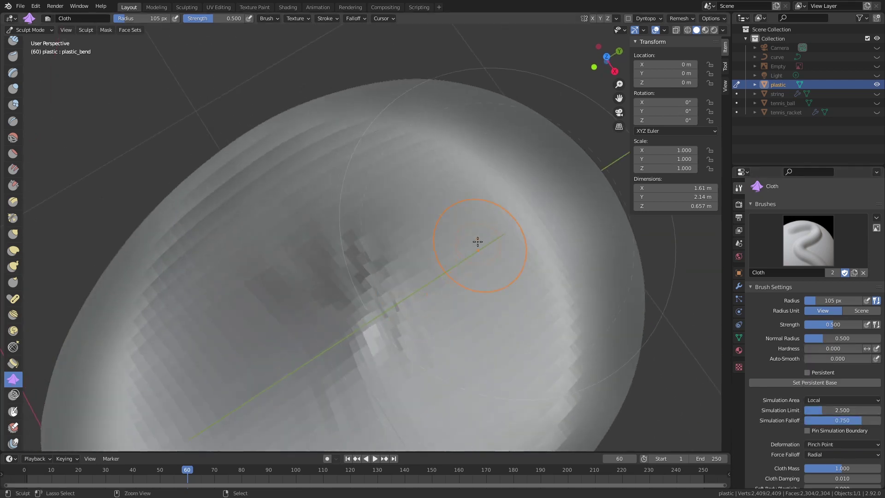
{"action": "left_click_drag", "start_coordinate": [478, 241], "coordinate": [369, 336]}
{"action": "scroll", "coordinate": [326, 317], "scroll_direction": "down", "scroll_amount": 5}
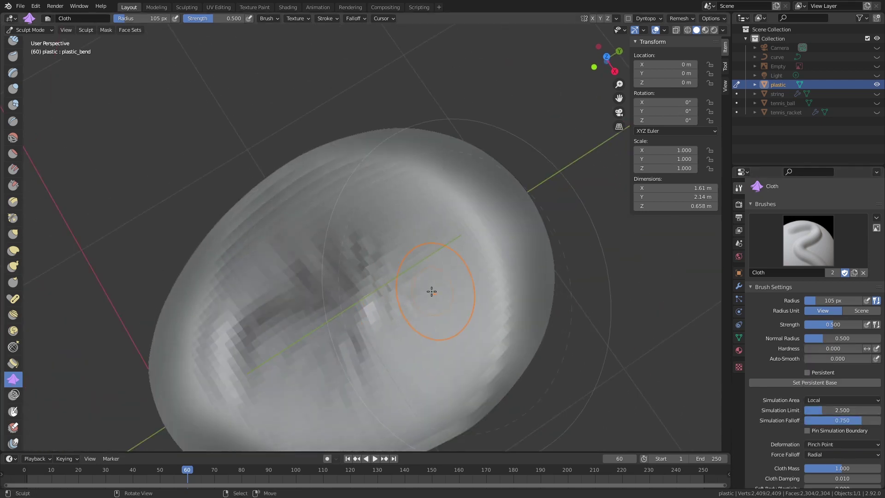
{"action": "left_click_drag", "start_coordinate": [277, 321], "coordinate": [375, 326]}
{"action": "mouse_move", "coordinate": [293, 317]}
{"action": "left_mouse_down"}
{"action": "mouse_move", "coordinate": [415, 322]}
{"action": "mouse_move", "coordinate": [355, 317]}
{"action": "left_mouse_up"}
{"action": "middle_click_drag", "start_coordinate": [354, 317], "coordinate": [478, 258]}
{"action": "mouse_move", "coordinate": [412, 296]}
{"action": "left_mouse_down"}
{"action": "mouse_move", "coordinate": [453, 255]}
{"action": "mouse_move", "coordinate": [479, 289]}
{"action": "left_mouse_up"}
{"action": "middle_click_drag", "start_coordinate": [478, 290], "coordinate": [153, 58]}
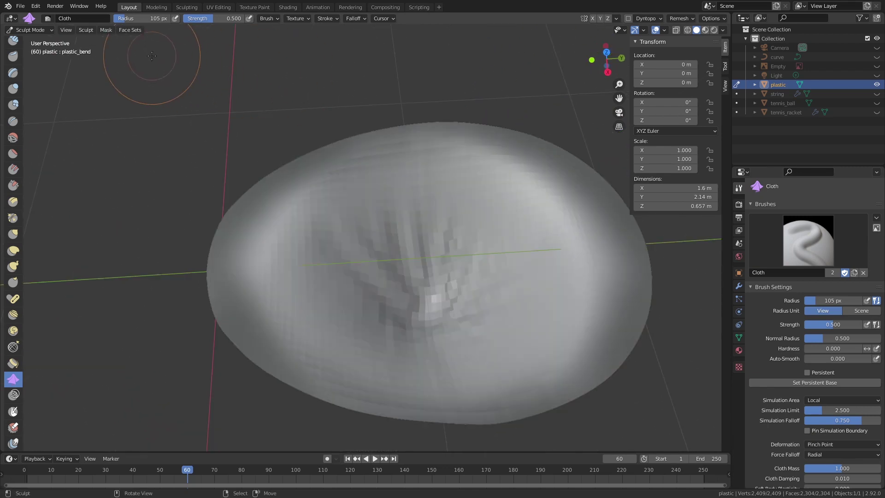
Clear the mask and add a Subdivision Surface modifier to the plastic mesh.
{"action": "left_click", "coordinate": [106, 29]}
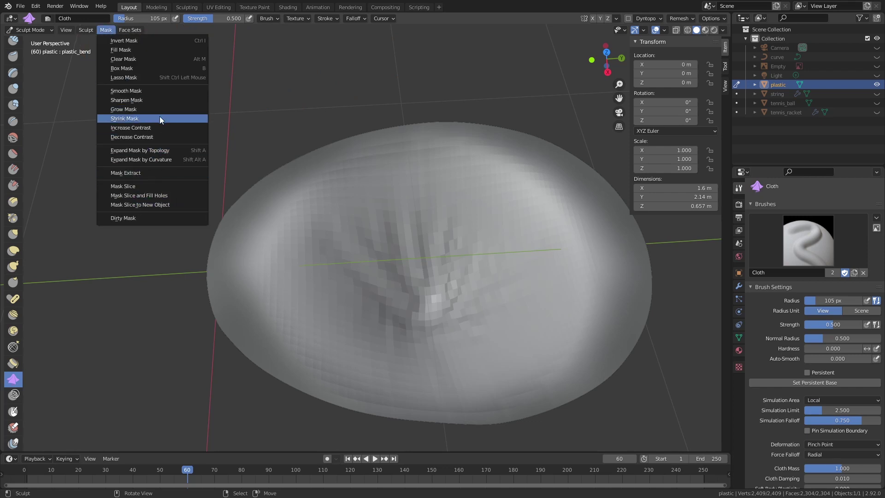
{"action": "left_click", "coordinate": [141, 68]}
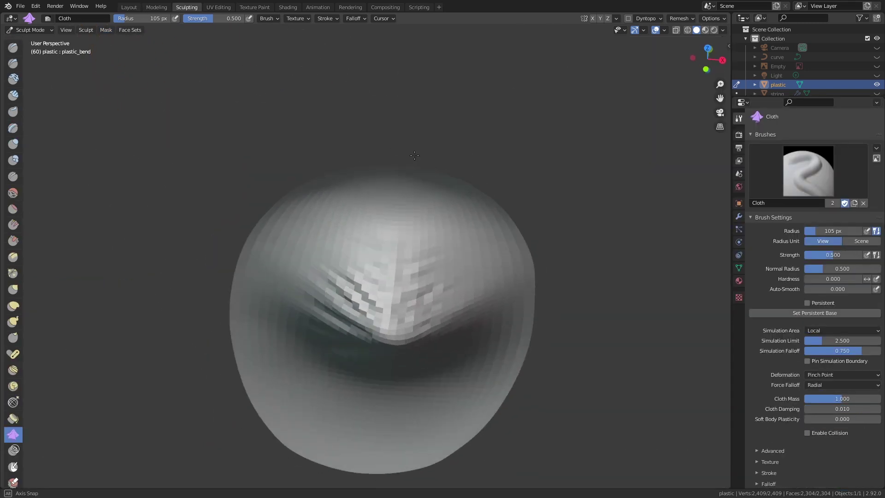
{"action": "left_click", "coordinate": [739, 217]}
{"action": "left_click", "coordinate": [784, 133]}
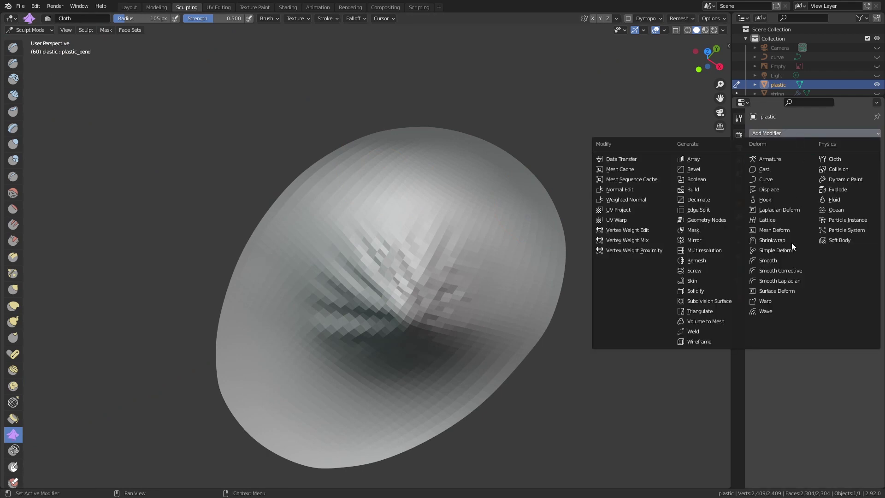
{"action": "left_click", "coordinate": [719, 300]}
{"action": "middle_click_drag", "start_coordinate": [628, 290], "coordinate": [481, 261]}
Return to the Layout workspace and apply smooth shading to the plastic mesh in Object Mode.
{"action": "key", "text": "alt+w"}
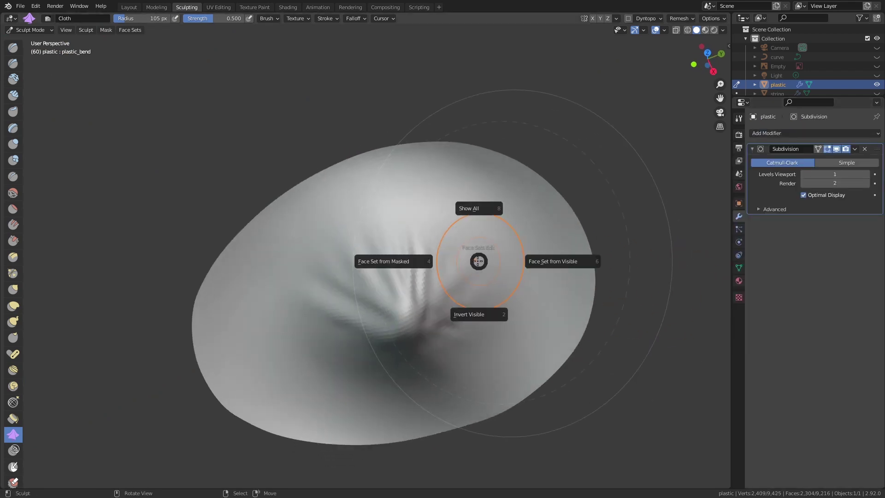
{"action": "left_click", "coordinate": [130, 7]}
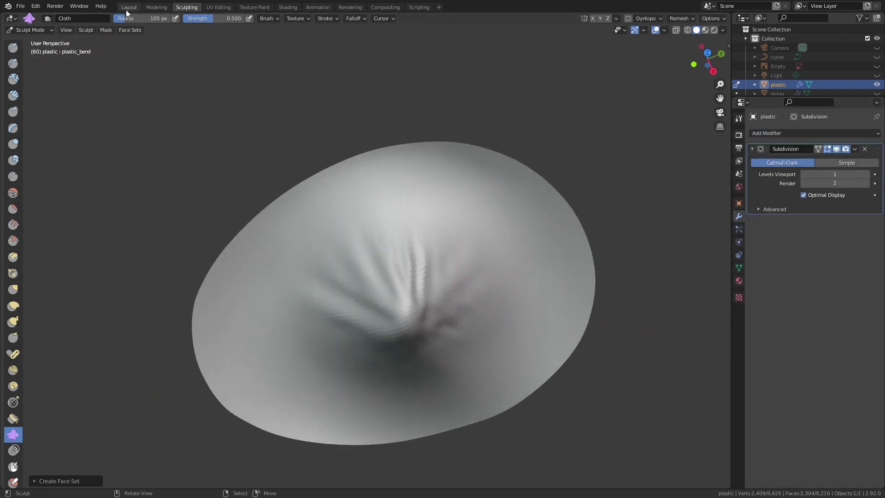
{"action": "left_click", "coordinate": [130, 7]}
{"action": "right_click", "coordinate": [412, 243]}
{"action": "left_click", "coordinate": [411, 243]}
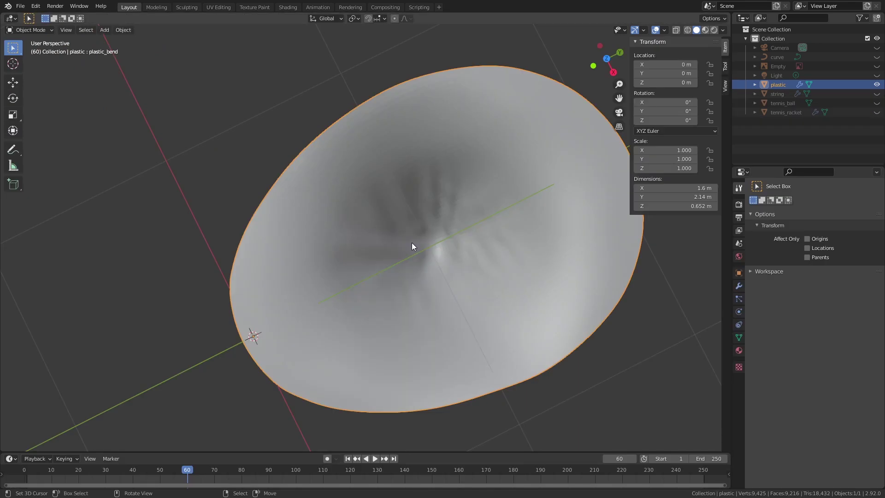
{"action": "middle_click_drag", "start_coordinate": [411, 243], "coordinate": [400, 217]}
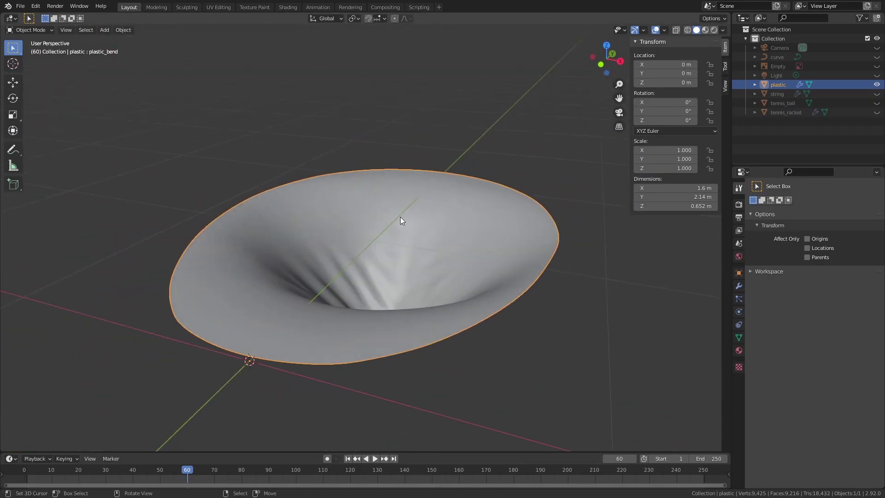
{"action": "middle_click_drag", "start_coordinate": [473, 259], "coordinate": [475, 273]}
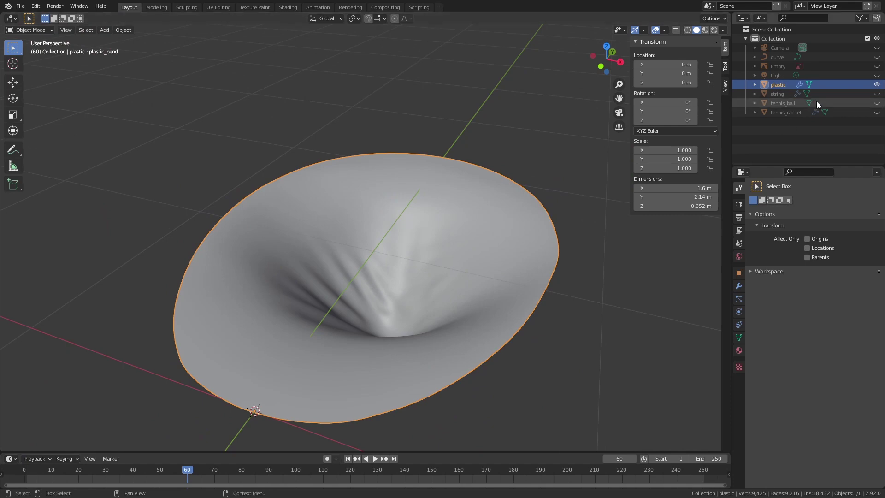
Unhide the curve, the Empty reference image and the Light.
{"action": "left_click", "coordinate": [877, 56]}
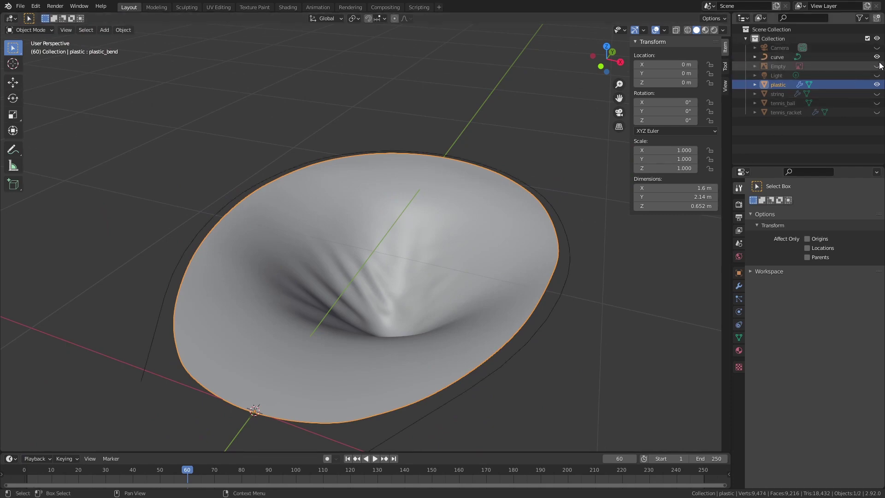
{"action": "left_click", "coordinate": [877, 66]}
{"action": "left_click", "coordinate": [877, 75]}
{"action": "left_click", "coordinate": [878, 68]}
{"action": "left_click", "coordinate": [878, 68]}
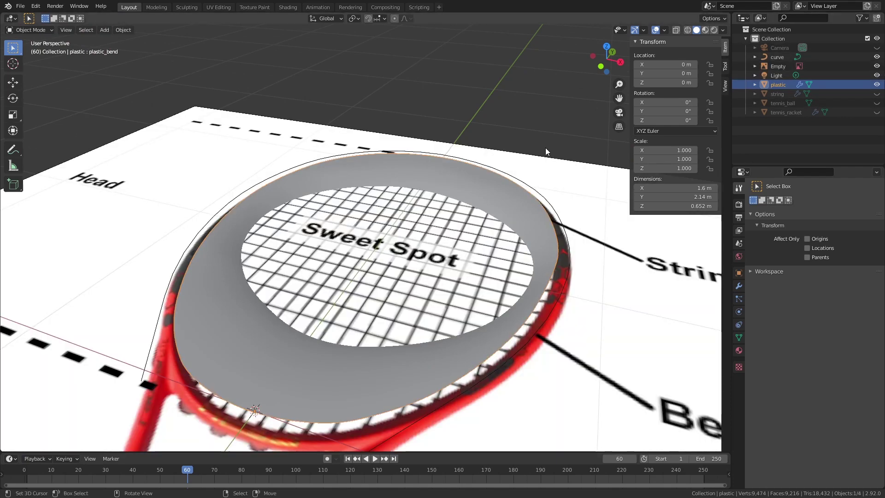
Delete the Empty holding the tennis racket reference image.
{"action": "scroll", "coordinate": [546, 149], "scroll_direction": "down", "scroll_amount": 4}
{"action": "middle_click_drag", "start_coordinate": [545, 180], "coordinate": [542, 225]}
{"action": "right_click_drag", "start_coordinate": [516, 202], "coordinate": [558, 206]}
{"action": "key", "text": "x"}
{"action": "left_click", "coordinate": [559, 207]}
Unhide the string, tennis_ball and tennis_racket objects.
{"action": "scroll", "coordinate": [453, 227], "scroll_direction": "up", "scroll_amount": 3}
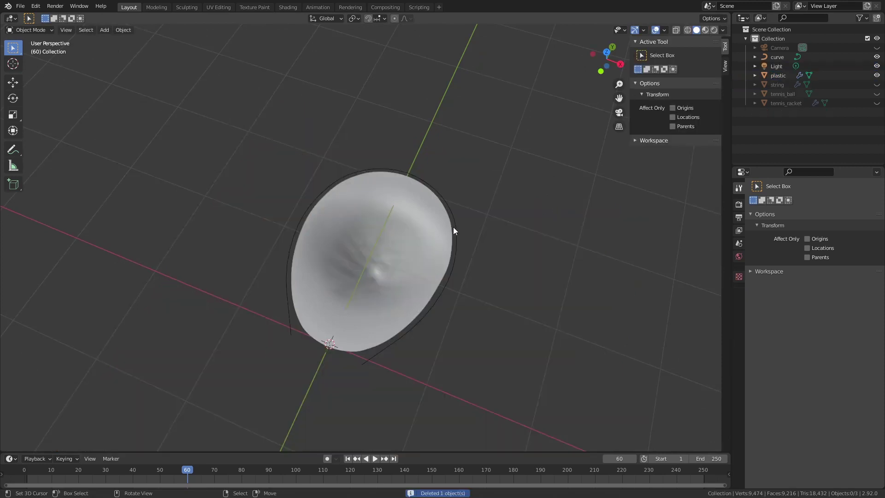
{"action": "left_click", "coordinate": [877, 85]}
{"action": "left_click", "coordinate": [877, 94]}
{"action": "left_click", "coordinate": [877, 102]}
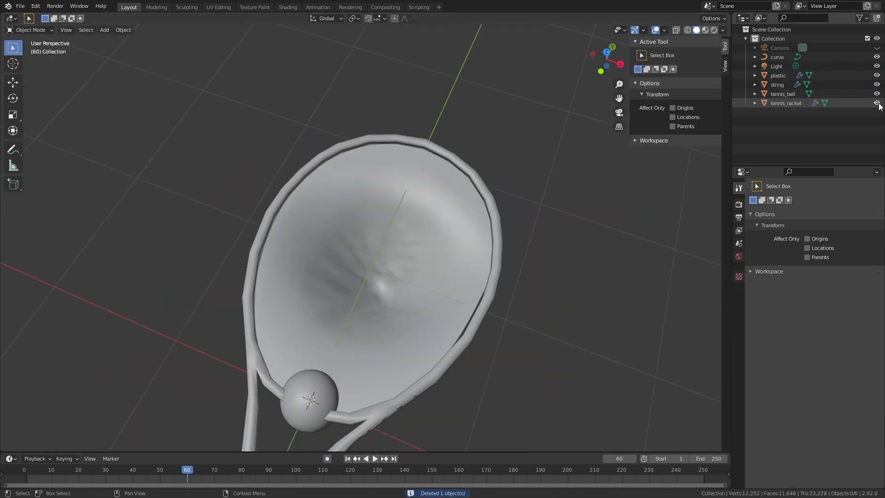
{"action": "middle_click_drag", "start_coordinate": [495, 223], "coordinate": [577, 263]}
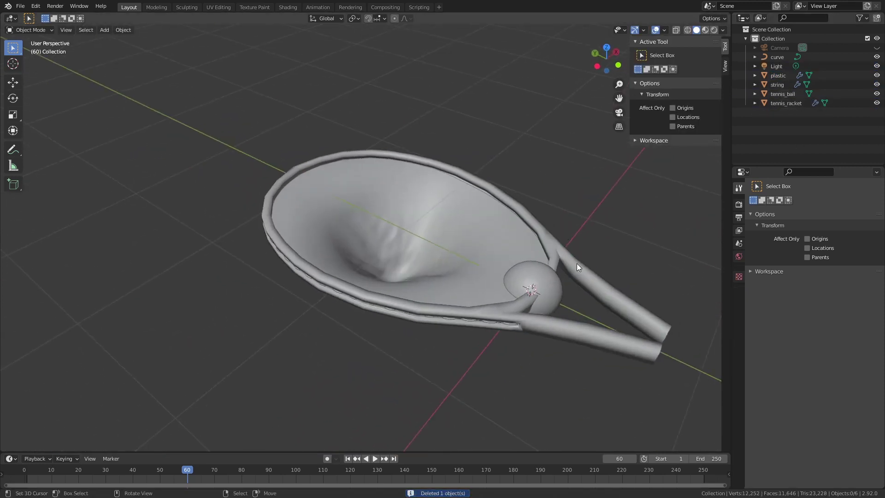
Select the tennis racket and turn on its Subdivision modifier's display in the viewport.
{"action": "left_click", "coordinate": [577, 264]}
{"action": "left_click", "coordinate": [739, 287]}
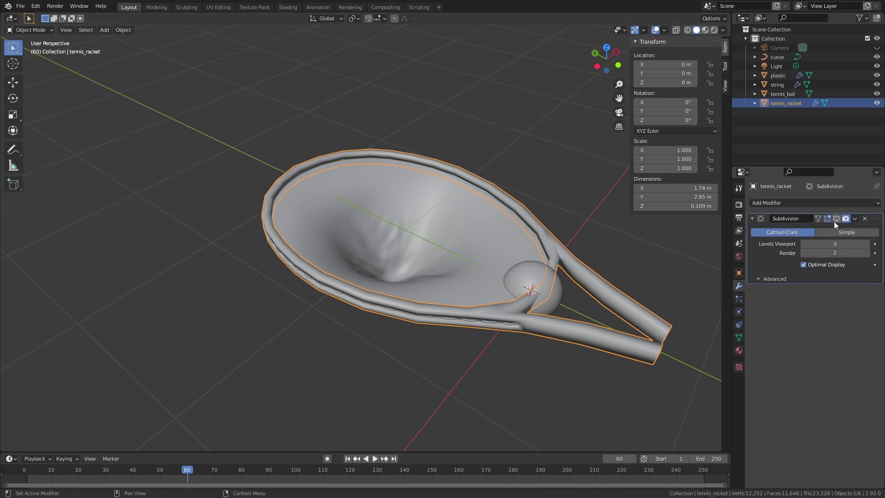
{"action": "left_click", "coordinate": [836, 220]}
{"action": "middle_click_drag", "start_coordinate": [553, 280], "coordinate": [571, 283]}
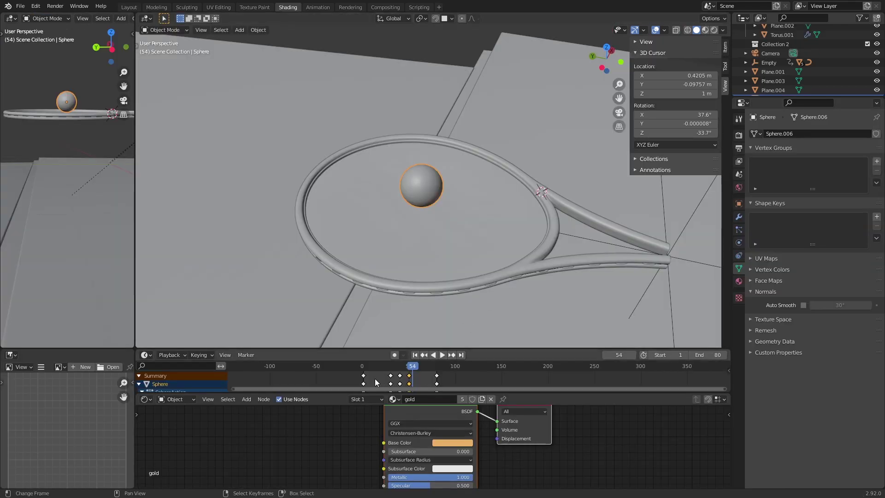
Play and scrub the finished animation to examine how the ball dents the racket's surface, and select the deforming mesh.
{"action": "left_click", "coordinate": [359, 366]}
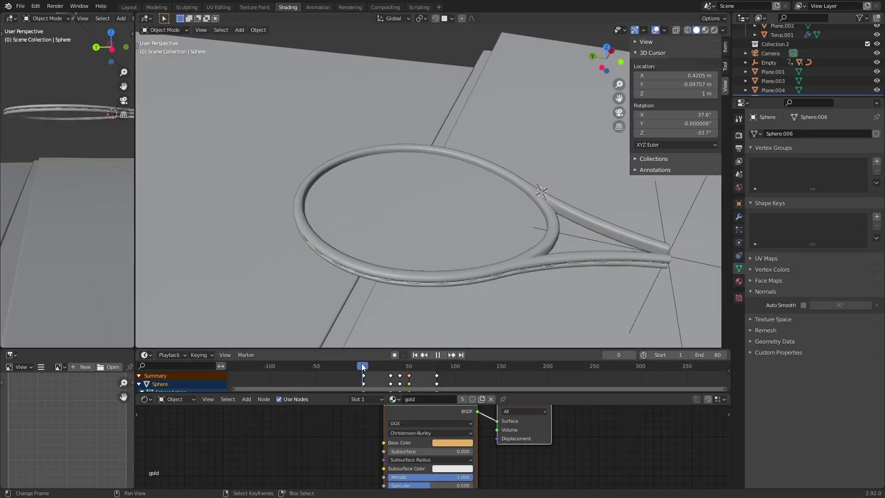
{"action": "key", "text": "space"}
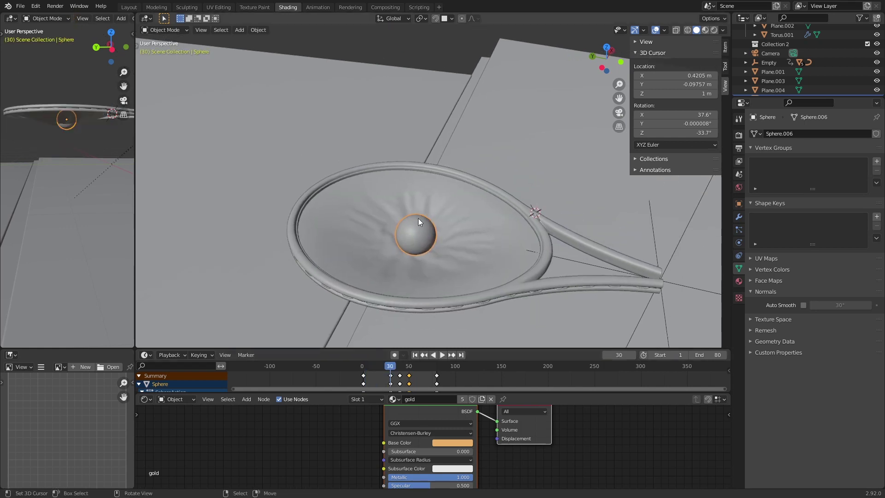
{"action": "left_click", "coordinate": [373, 367]}
{"action": "key", "text": "space"}
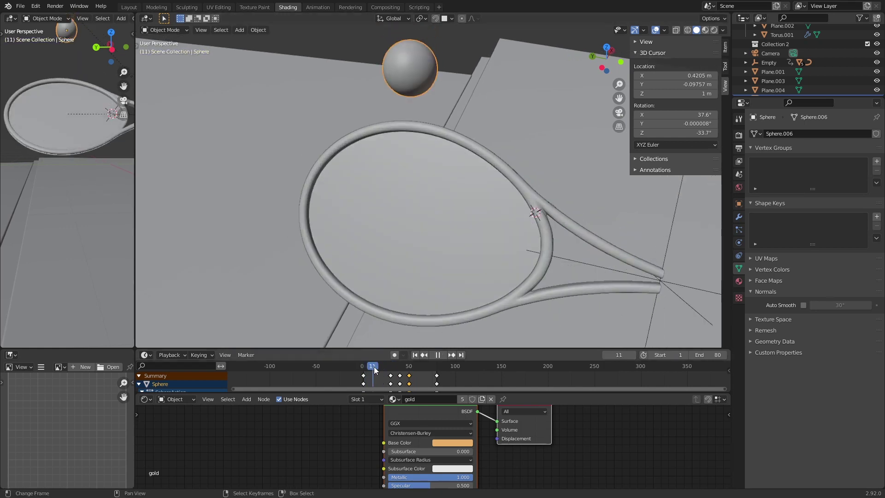
{"action": "key", "text": "space"}
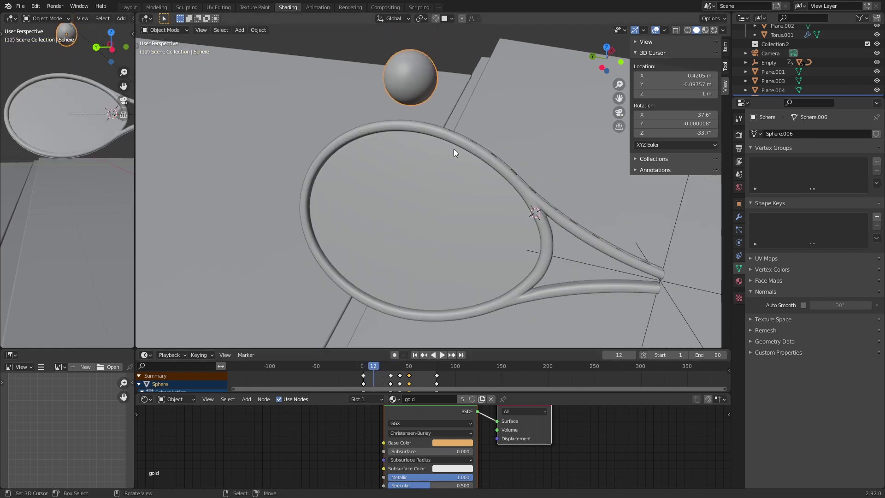
{"action": "key", "text": "space"}
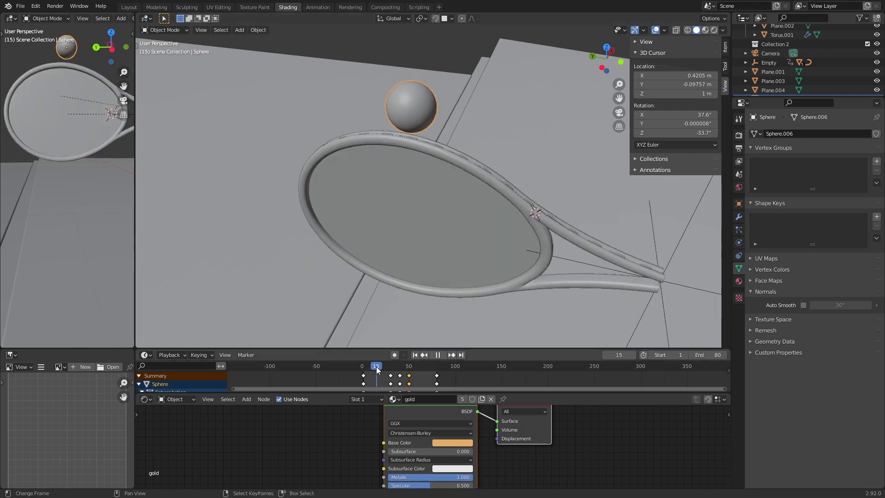
{"action": "key", "text": "space"}
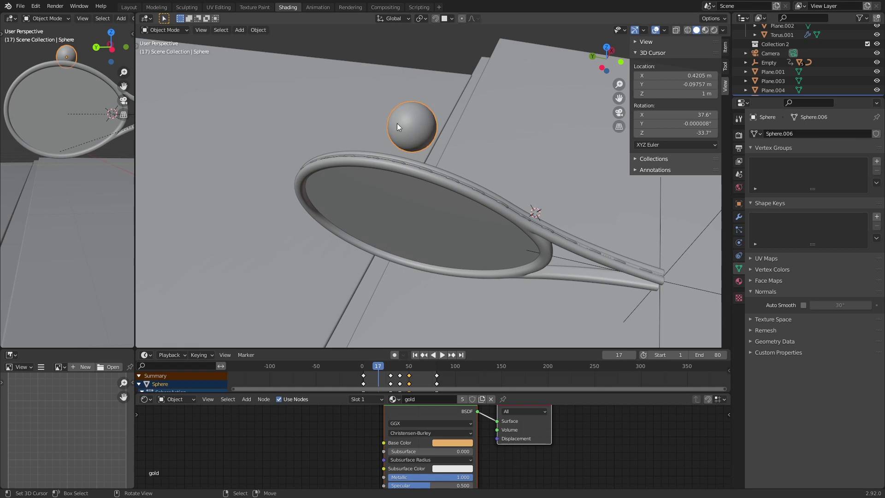
{"action": "key", "text": "space"}
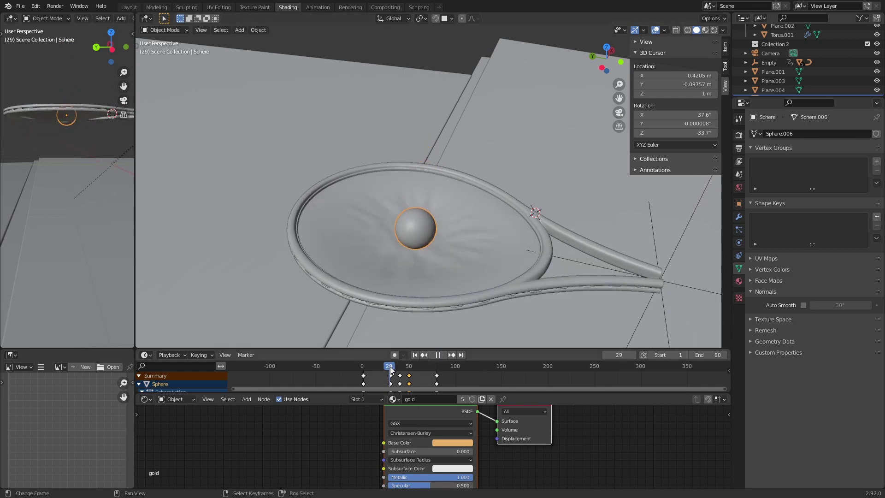
{"action": "key", "text": "space"}
{"action": "left_click", "coordinate": [472, 268]}
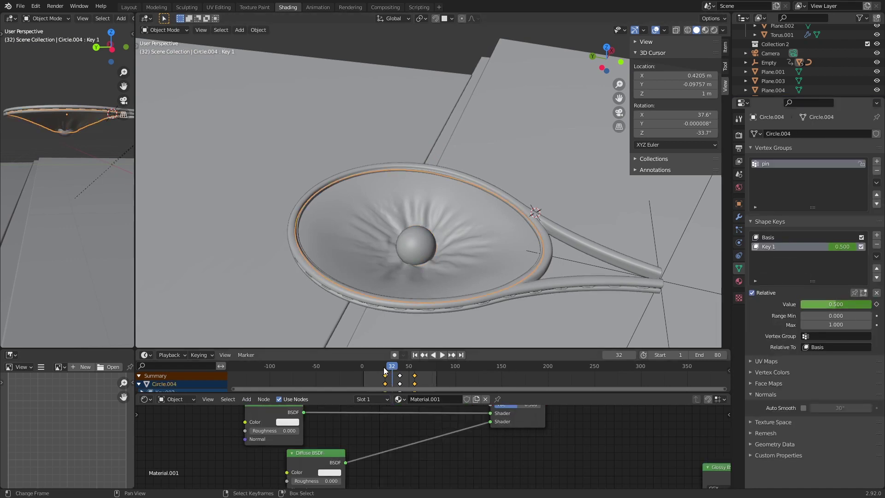
Play and scrub the finished animation around the impact frames and select the ball to examine its keyframes.
{"action": "key", "text": "space"}
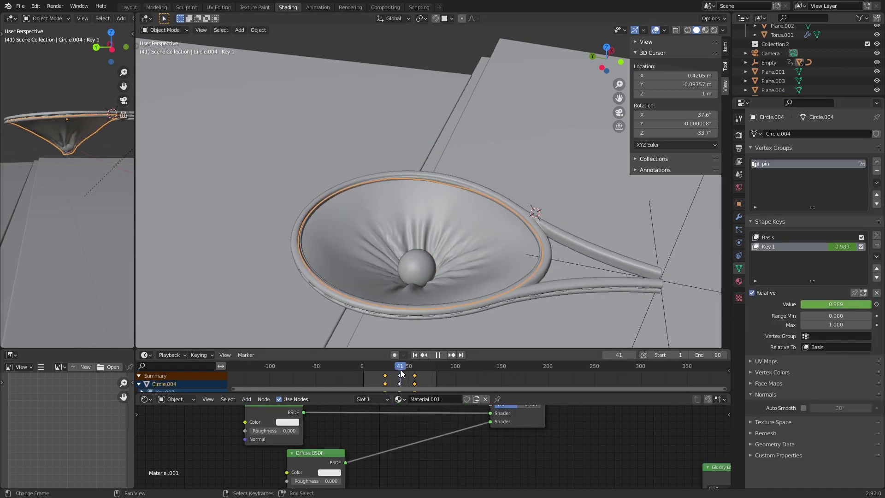
{"action": "key", "text": "space"}
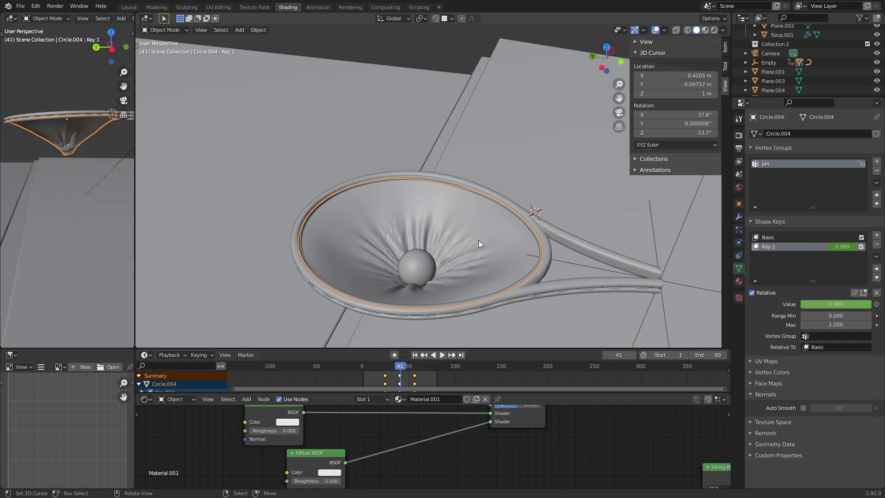
{"action": "left_click", "coordinate": [464, 217]}
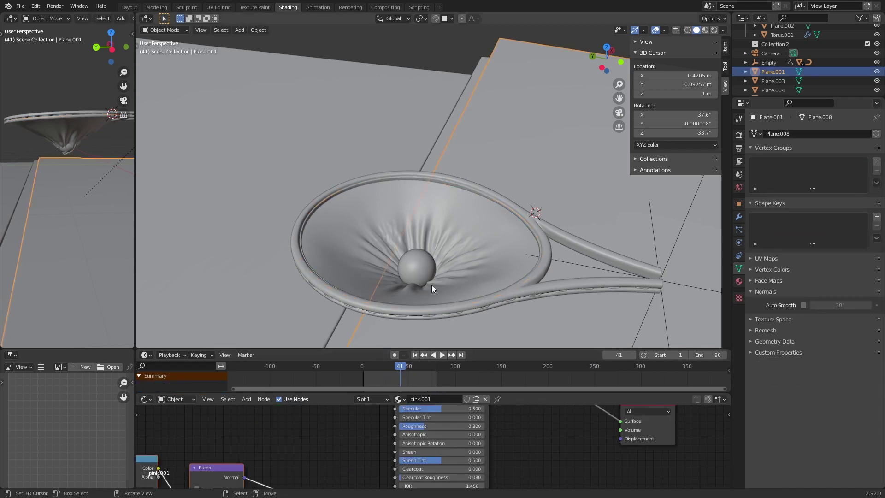
{"action": "left_click", "coordinate": [430, 268]}
{"action": "key", "text": "space"}
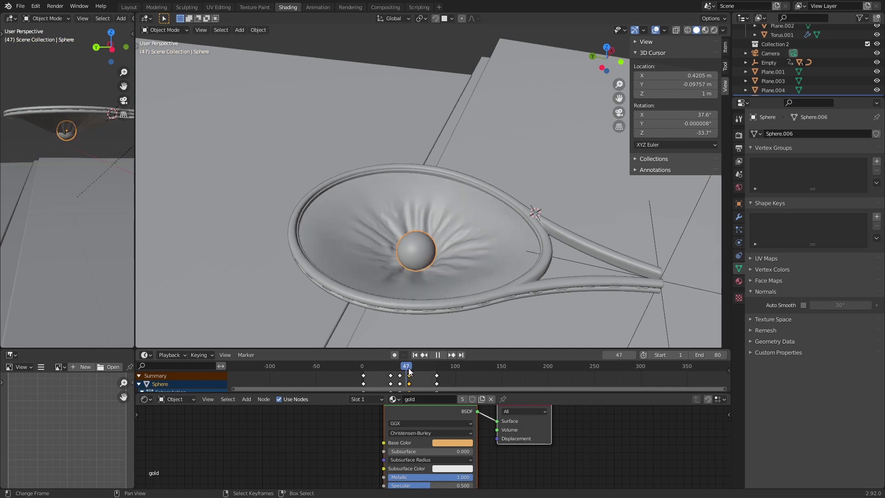
{"action": "mouse_move", "coordinate": [418, 368]}
{"action": "left_mouse_down"}
{"action": "mouse_move", "coordinate": [428, 368]}
{"action": "mouse_move", "coordinate": [406, 371]}
{"action": "left_mouse_up"}
Compare the timing of the deforming mesh's shape key with the ball's keyframes while playing and scrubbing through the impact and rebound.
{"action": "left_click", "coordinate": [469, 277]}
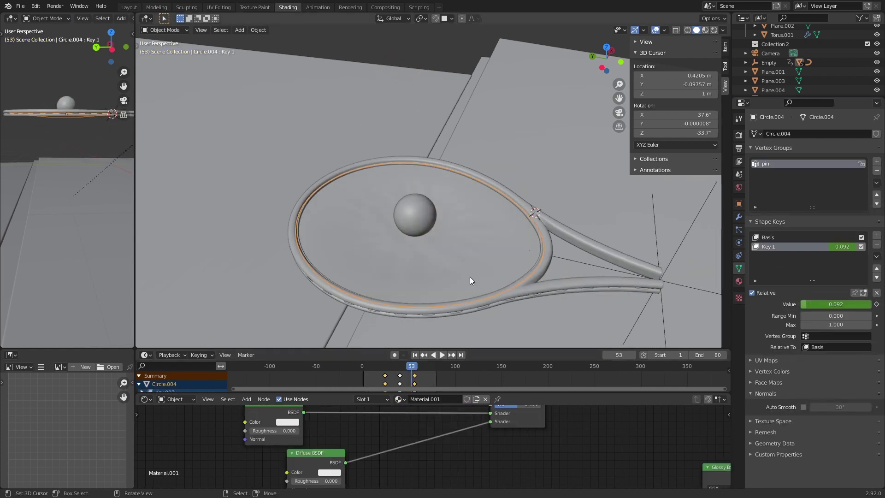
{"action": "key", "text": "space"}
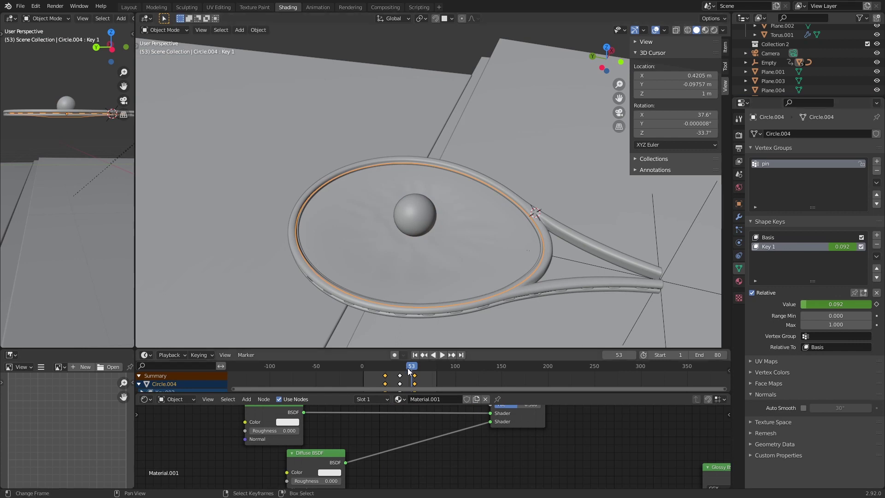
{"action": "key", "text": "space"}
{"action": "key", "text": "space"}
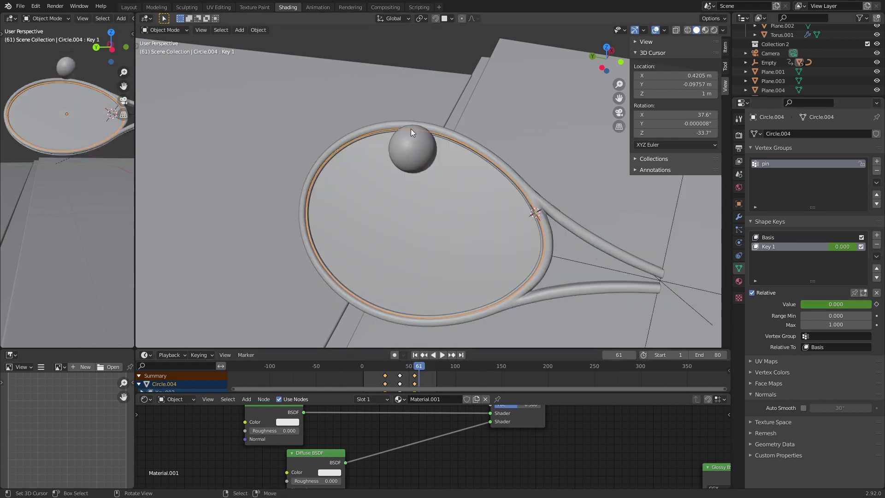
{"action": "left_click", "coordinate": [412, 153]}
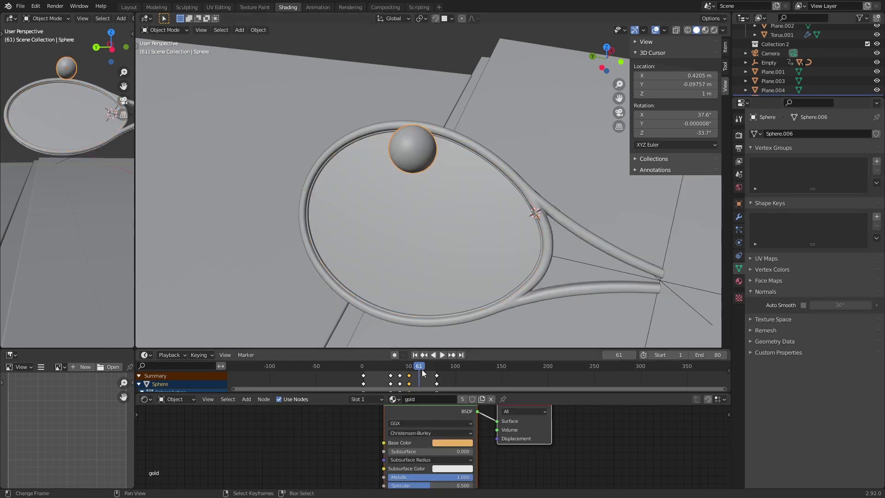
{"action": "key", "text": "space"}
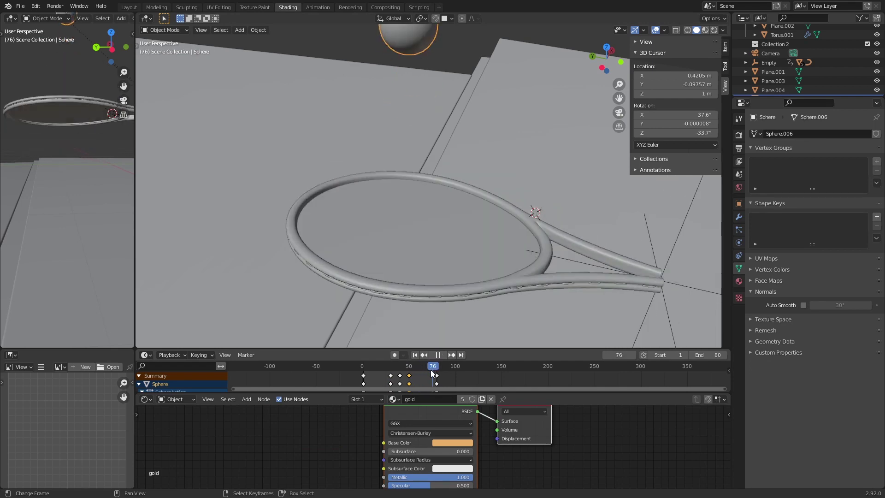
{"action": "mouse_move", "coordinate": [408, 367]}
{"action": "left_mouse_down"}
{"action": "mouse_move", "coordinate": [419, 361]}
{"action": "mouse_move", "coordinate": [399, 356]}
{"action": "left_mouse_up"}
{"action": "key", "text": "space"}
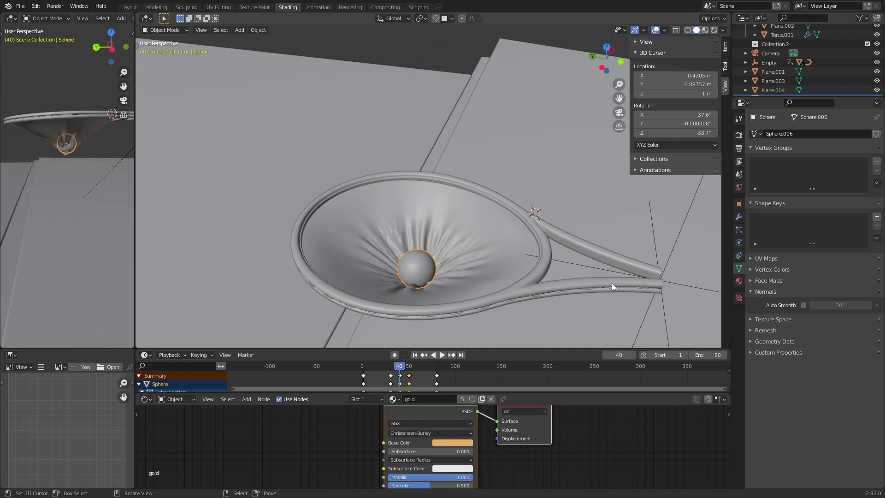
Select the Empty at the racket's handle, play its keyframes, and test a rotation about X to examine how it tilts the racket.
{"action": "left_click", "coordinate": [665, 258]}
{"action": "middle_click_drag", "start_coordinate": [673, 264], "coordinate": [631, 239], "text": "shift"}
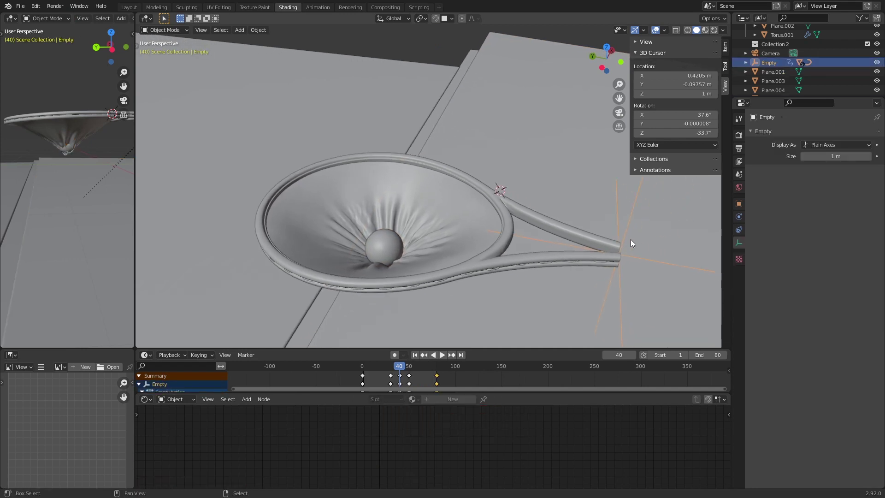
{"action": "left_click", "coordinate": [374, 364]}
{"action": "key", "text": "space"}
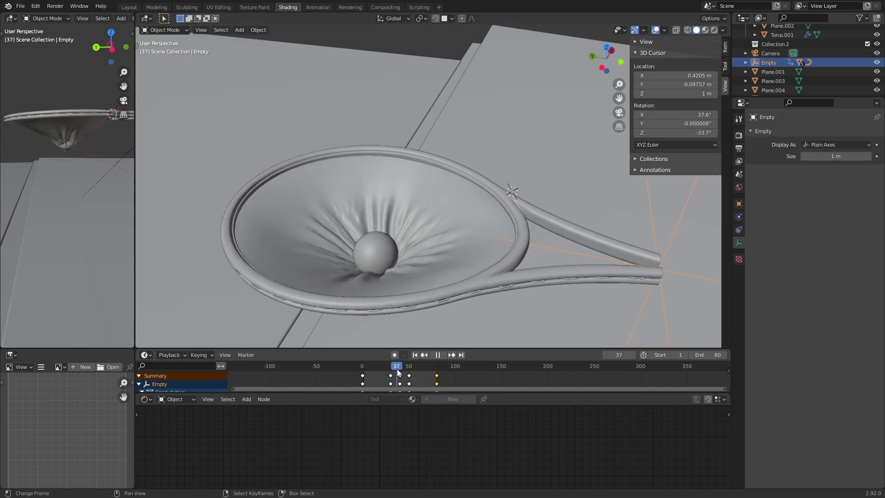
{"action": "key", "text": "space"}
{"action": "key", "text": "r"}
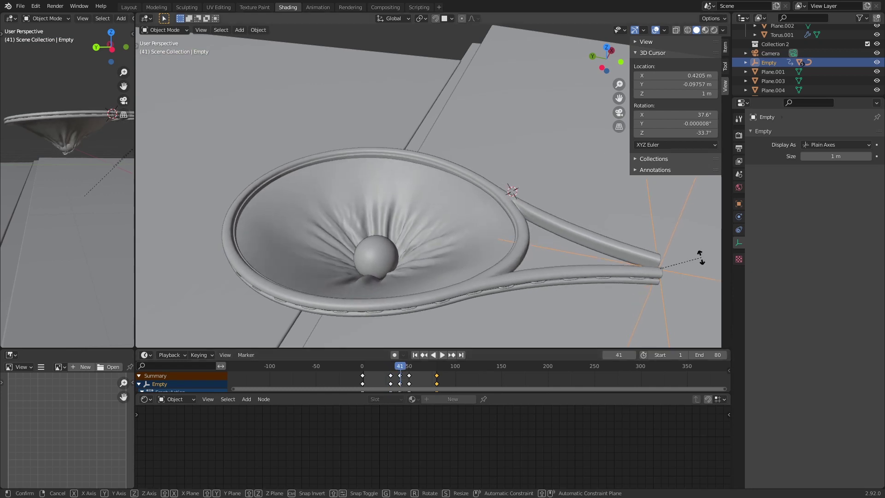
{"action": "key", "text": "x"}
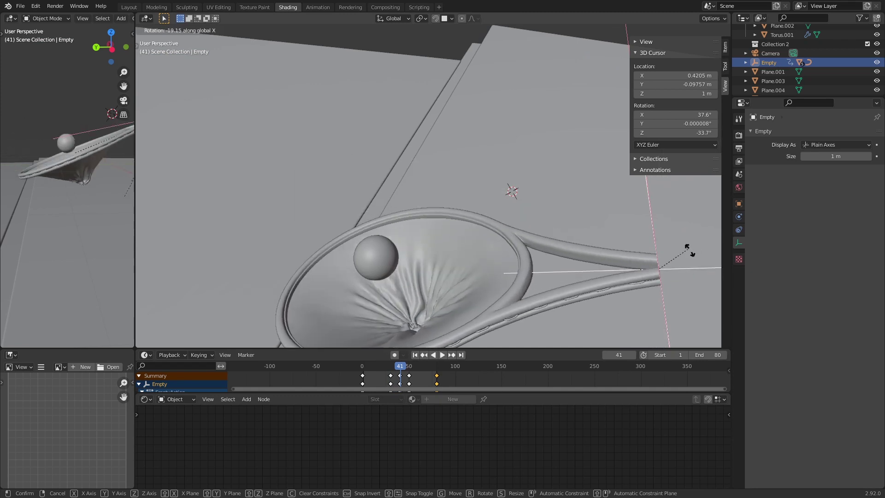
{"action": "left_click", "coordinate": [666, 271]}
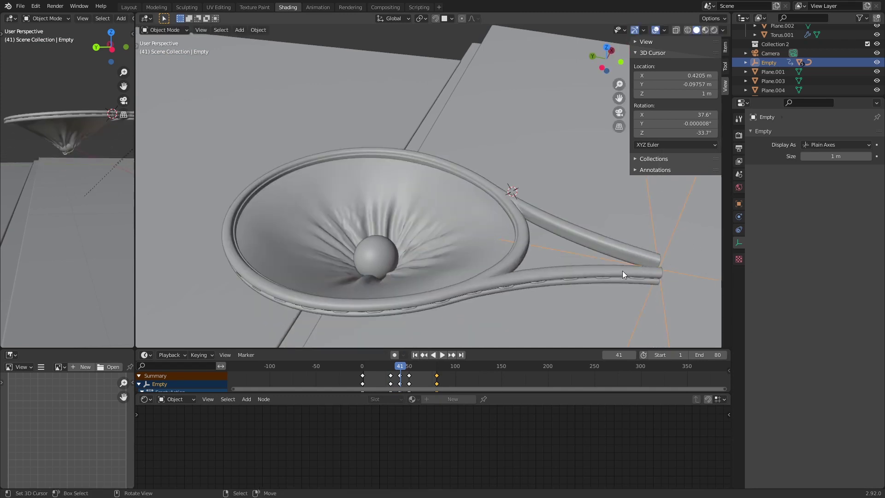
{"action": "mouse_move", "coordinate": [401, 370]}
{"action": "left_mouse_down"}
{"action": "mouse_move", "coordinate": [436, 369]}
{"action": "mouse_move", "coordinate": [406, 369]}
{"action": "left_mouse_up"}
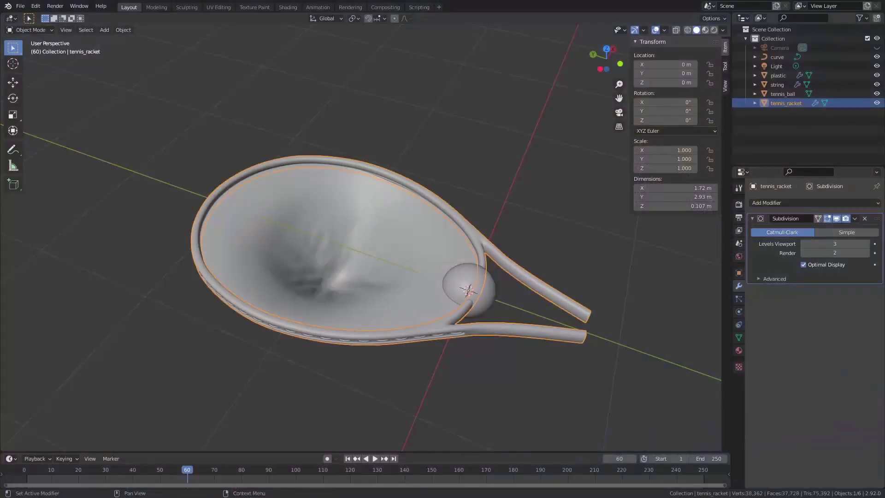
In the modelling scene, move the tennis ball in top view over the dent, to about X 0.006 m and Y 1.04 m.
{"action": "scroll", "coordinate": [652, 353], "scroll_direction": "down", "scroll_amount": 1}
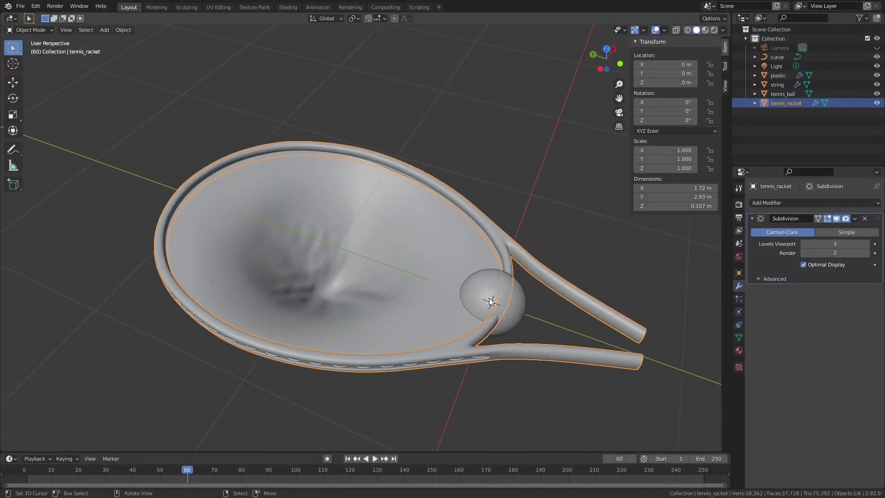
{"action": "left_click", "coordinate": [461, 276]}
{"action": "key", "text": "KP_7"}
{"action": "key", "text": "g"}
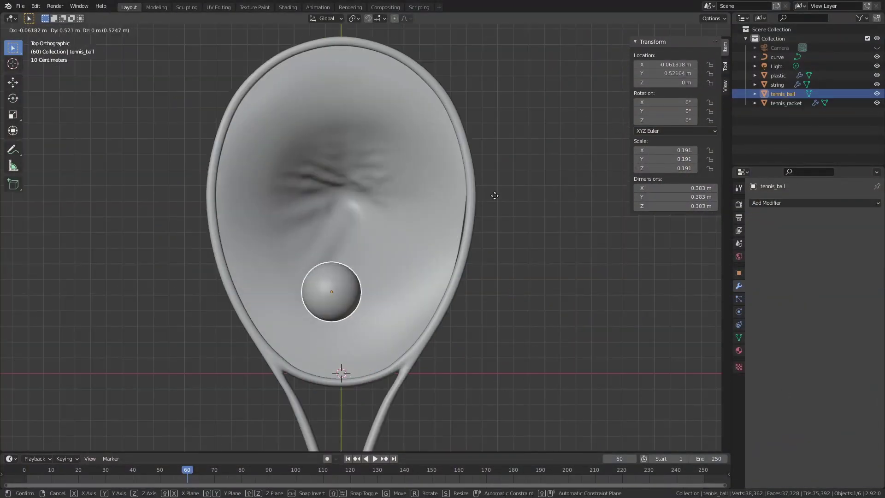
{"action": "left_click", "coordinate": [509, 126]}
Lower the tennis ball into the dent in front view, to about X 0.026 m and Z -0.41 m.
{"action": "key", "text": "KP_1"}
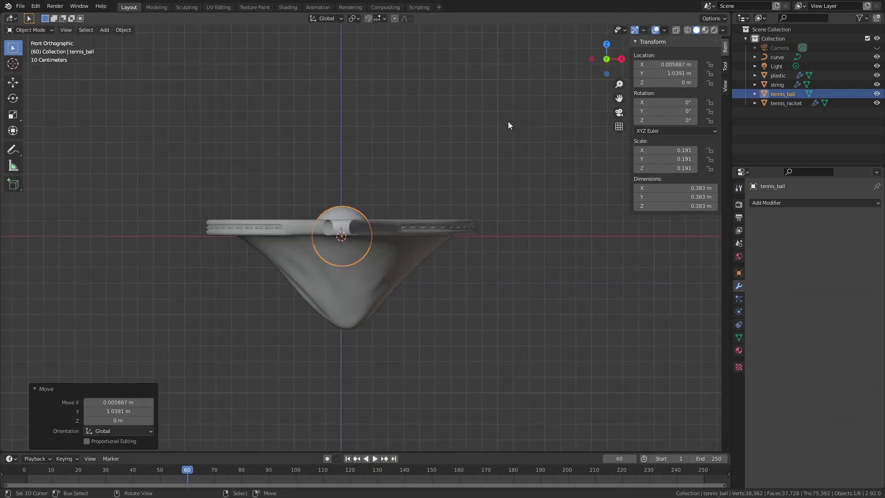
{"action": "key", "text": "g"}
{"action": "left_click", "coordinate": [461, 248]}
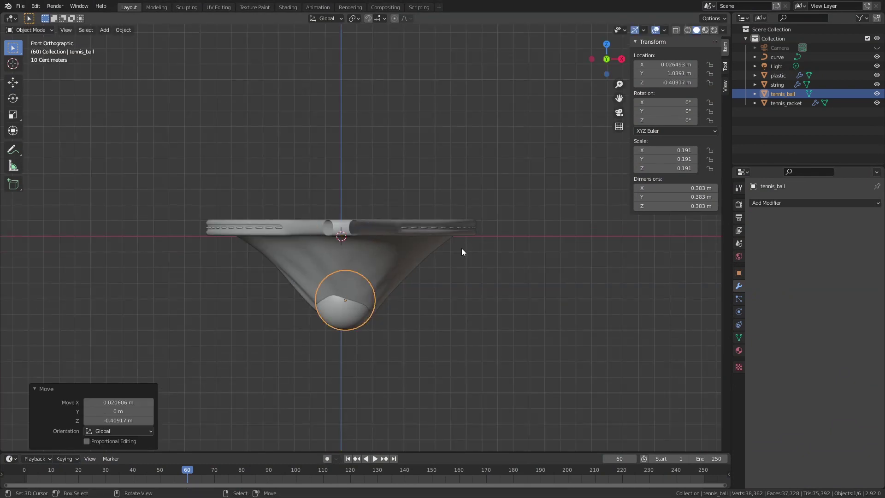
Fine-tune the tennis ball's position against the bottom of the dent, to about X 0.018 m, Y 1.09 m and Z -0.39 m.
{"action": "middle_click_drag", "start_coordinate": [461, 248], "coordinate": [530, 203]}
{"action": "key", "text": "g"}
{"action": "left_click", "coordinate": [486, 259]}
{"action": "key", "text": "g"}
{"action": "key", "text": "z"}
{"action": "left_click", "coordinate": [329, 322]}
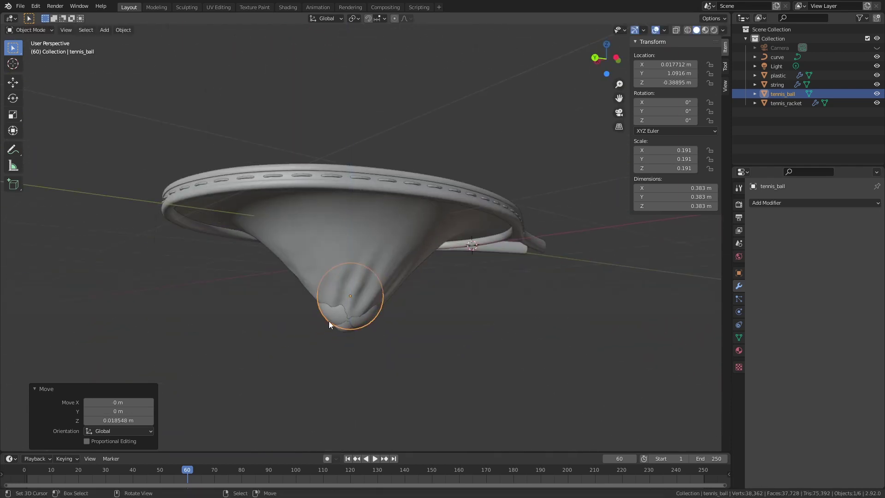
{"action": "key", "text": "KP_0"}
{"action": "middle_click_drag", "start_coordinate": [527, 237], "coordinate": [398, 306]}
{"action": "scroll", "coordinate": [463, 280], "scroll_direction": "up", "scroll_amount": 4}
{"action": "middle_click_drag", "start_coordinate": [389, 341], "coordinate": [366, 315]}
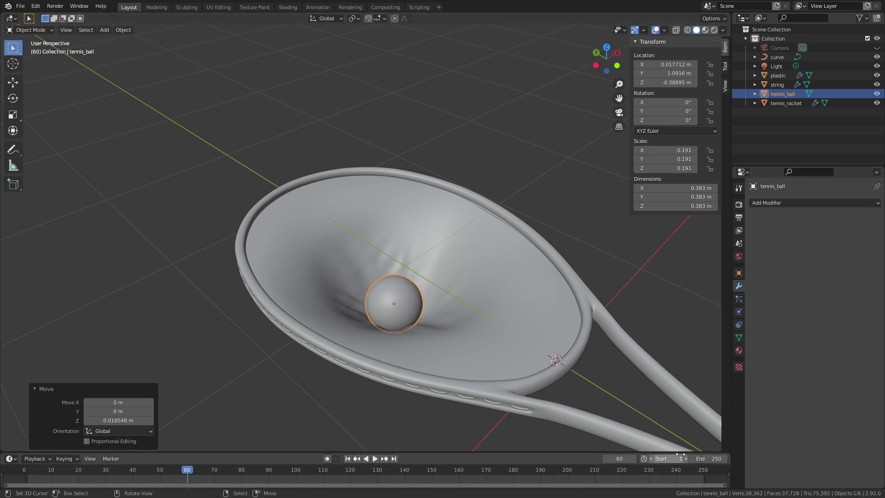
Enlarge the timeline area and set the animation's end frame to 80.
{"action": "left_click_drag", "start_coordinate": [699, 452], "coordinate": [699, 422]}
{"action": "left_click", "coordinate": [708, 430]}
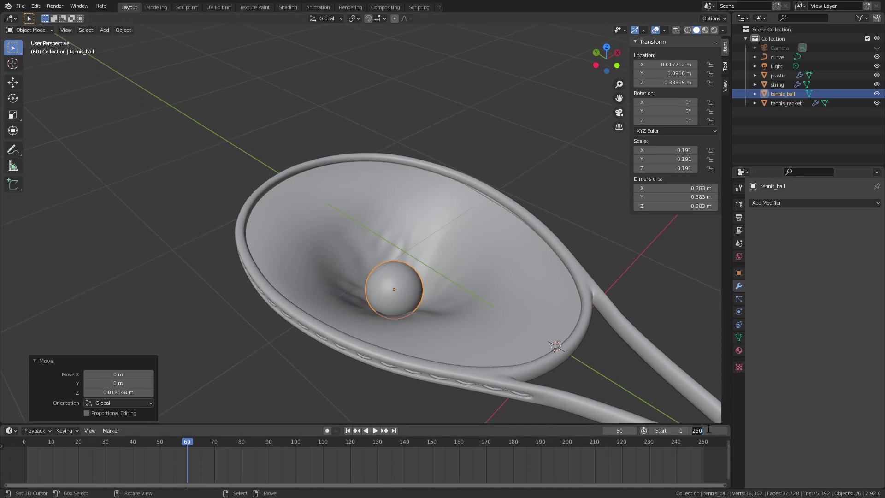
{"action": "key", "text": "Return"}
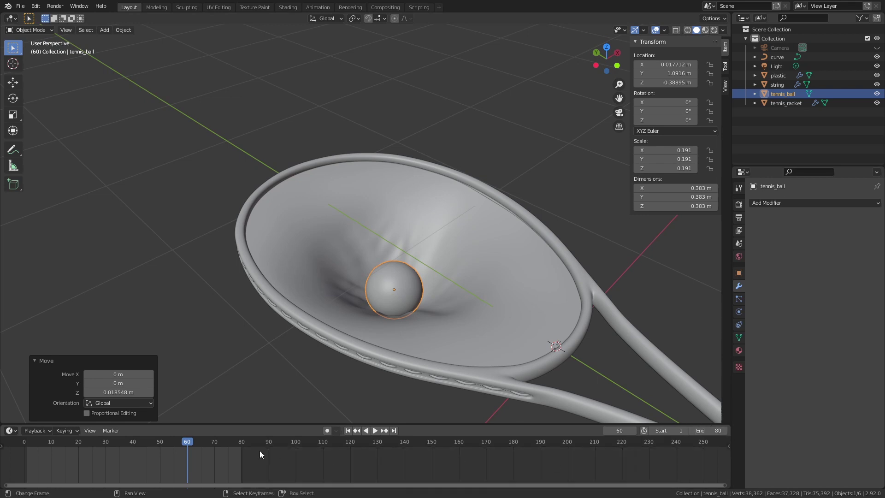
Insert a Location keyframe for the tennis ball at frame 40.
{"action": "key", "text": "space"}
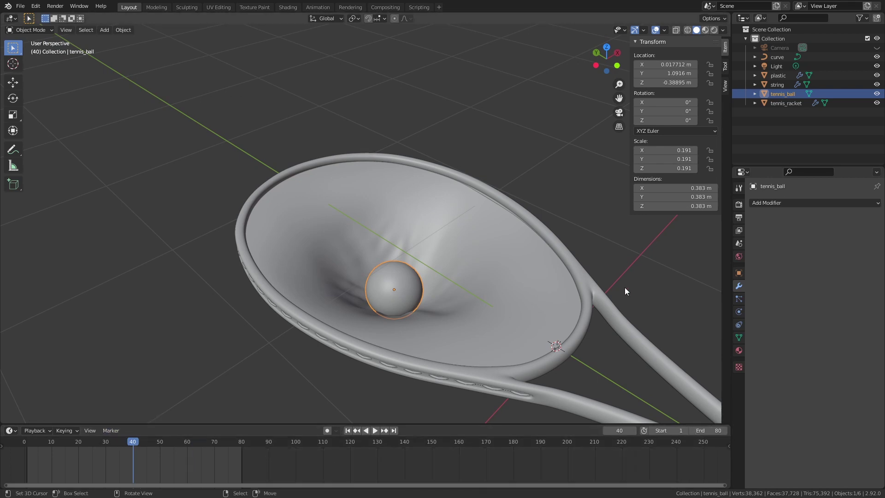
{"action": "key", "text": "i"}
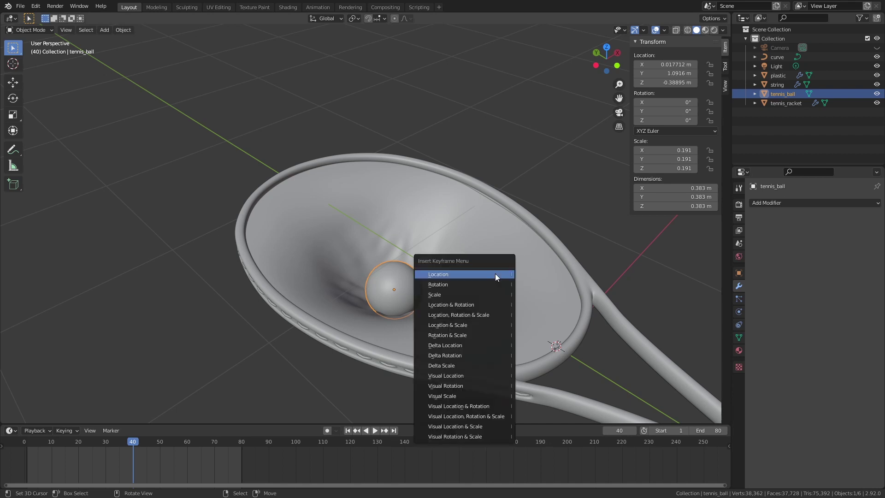
{"action": "left_click", "coordinate": [452, 274]}
Select the plastic sheet and keyframe its plastic_bend shape key value at frame 40.
{"action": "left_click", "coordinate": [466, 246]}
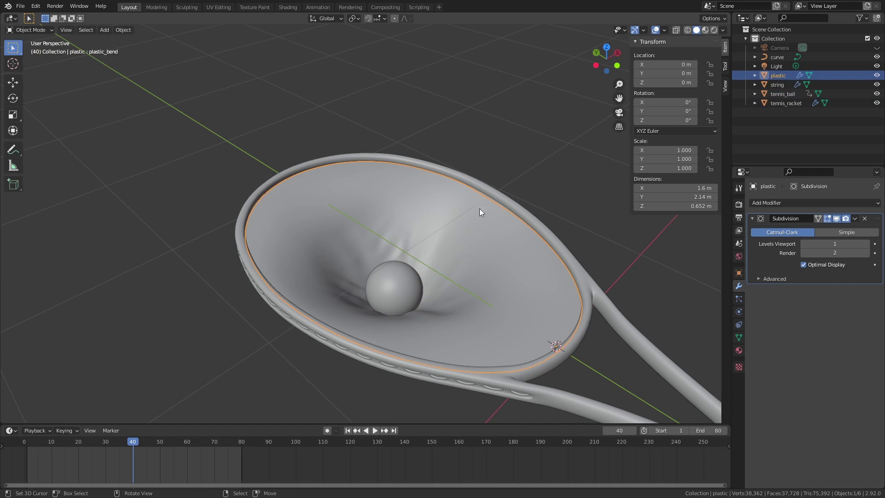
{"action": "left_click", "coordinate": [739, 338]}
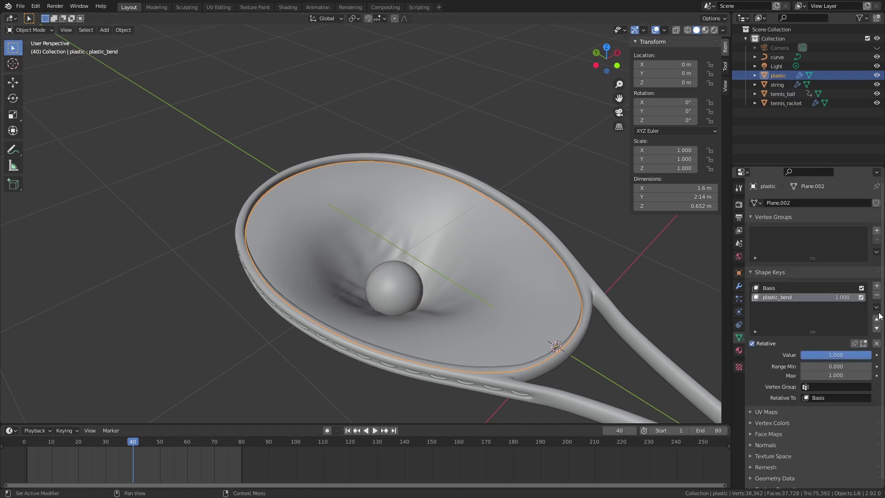
{"action": "right_click", "coordinate": [829, 353]}
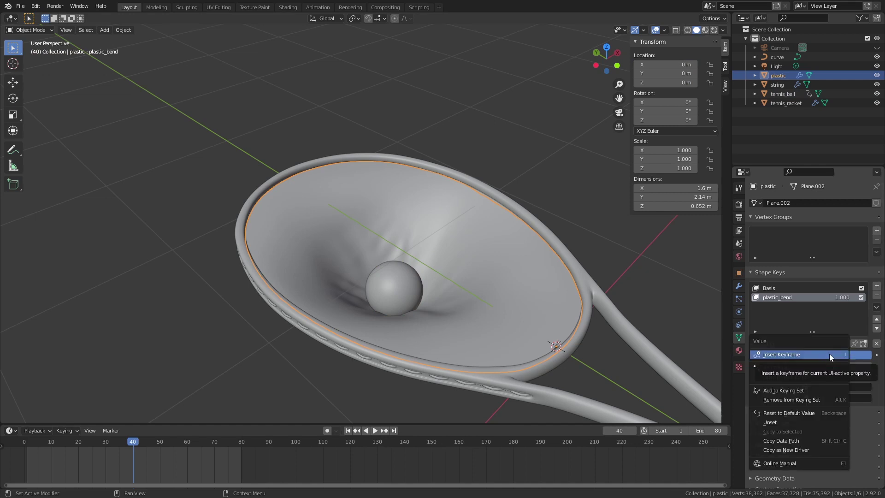
{"action": "left_click", "coordinate": [829, 354]}
At frame 1, raise the tennis ball vertically above the racket to about Z 1.91 m.
{"action": "left_click", "coordinate": [26, 444]}
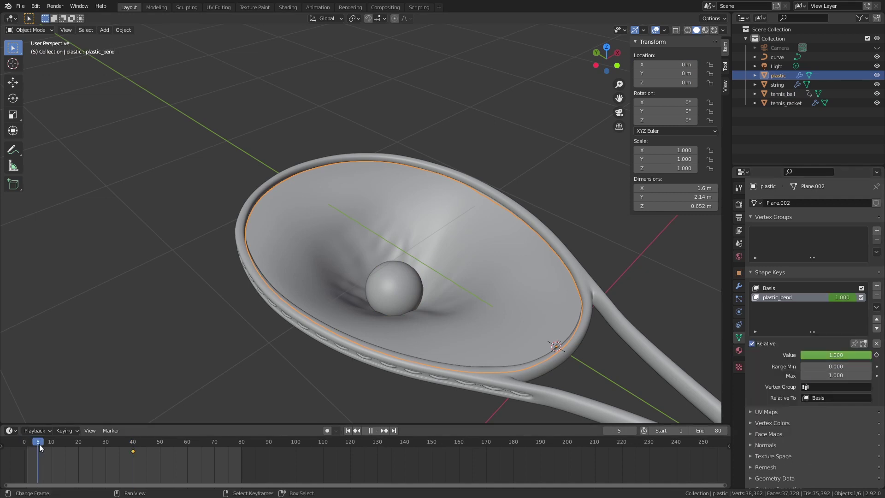
{"action": "key", "text": "Escape"}
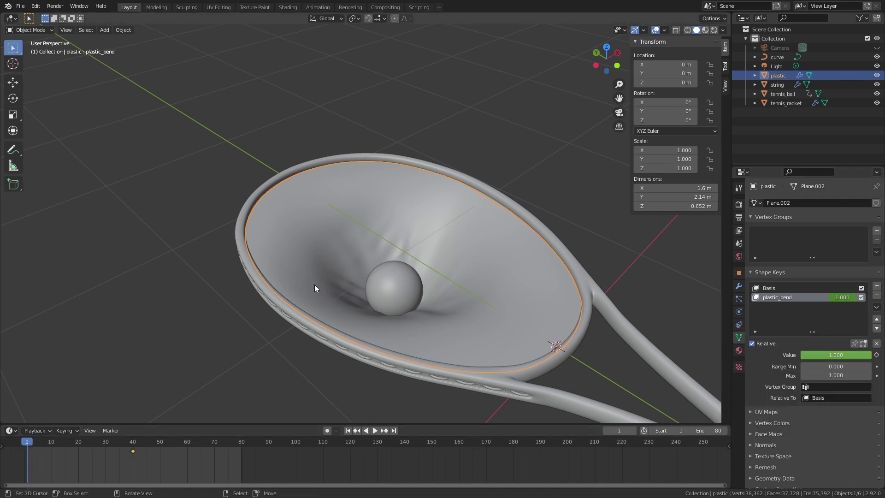
{"action": "left_click", "coordinate": [387, 282]}
{"action": "scroll", "coordinate": [406, 295], "scroll_direction": "down", "scroll_amount": 5}
{"action": "key", "text": "g"}
{"action": "key", "text": "z"}
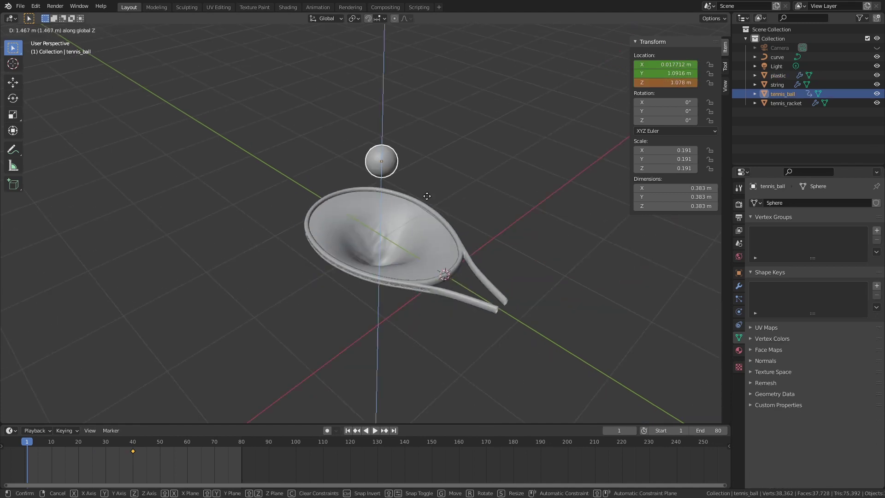
{"action": "left_click", "coordinate": [451, 135]}
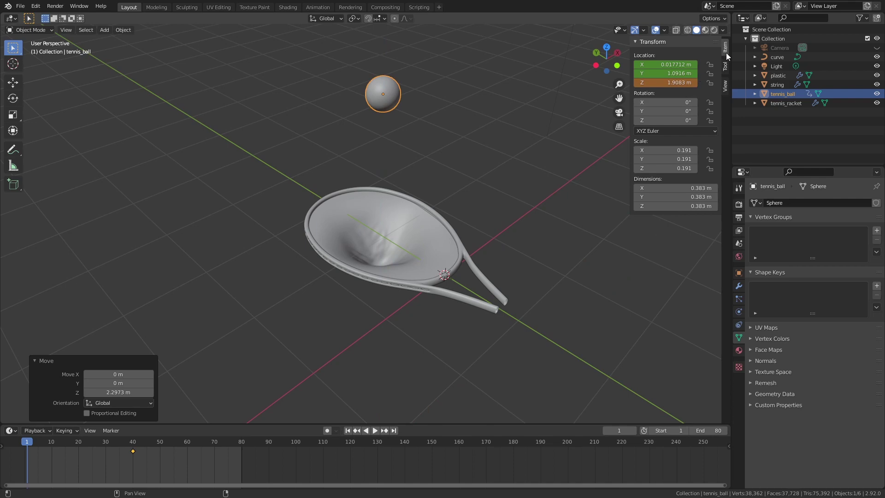
Unhide the camera, look through it and lock it to the view.
{"action": "left_click", "coordinate": [784, 47]}
{"action": "key", "text": "KP_0"}
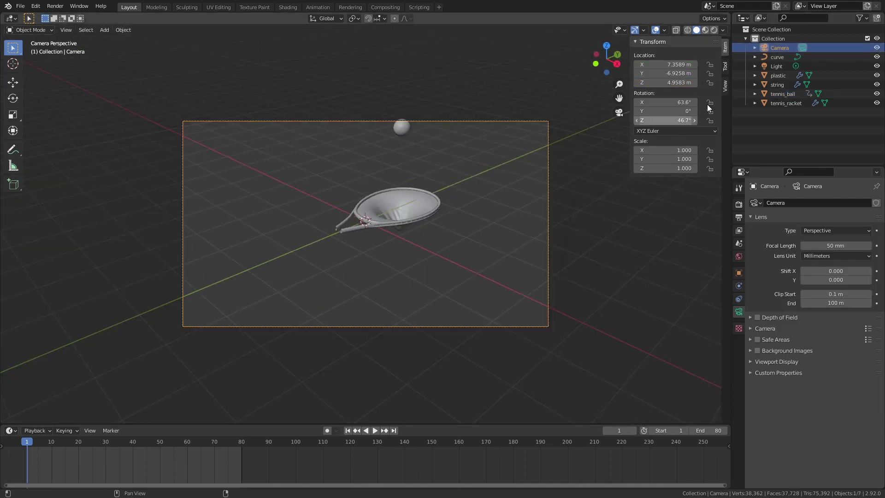
{"action": "left_click", "coordinate": [725, 87]}
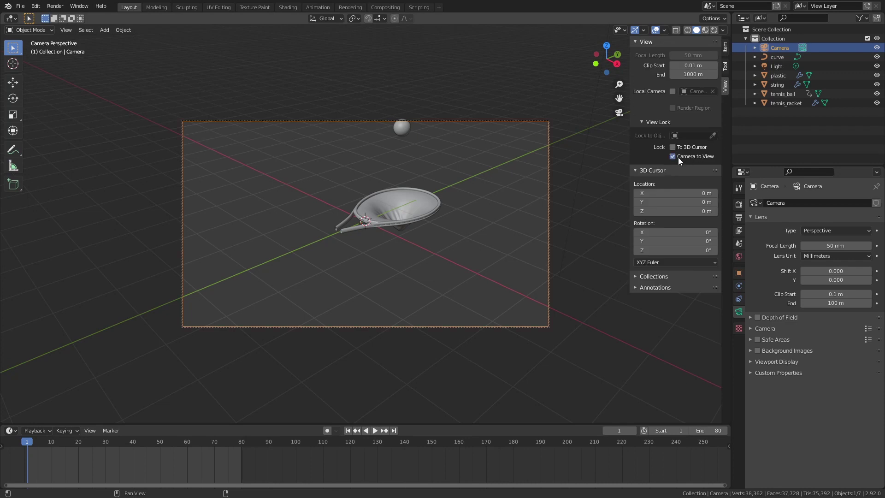
Frame the racket head close up from an elevated diagonal angle, unlock the camera from the view, and leave the camera view.
{"action": "middle_click_drag", "start_coordinate": [553, 194], "coordinate": [438, 261]}
{"action": "scroll", "coordinate": [421, 259], "scroll_direction": "up", "scroll_amount": 4}
{"action": "scroll", "coordinate": [421, 259], "scroll_direction": "up", "scroll_amount": 2}
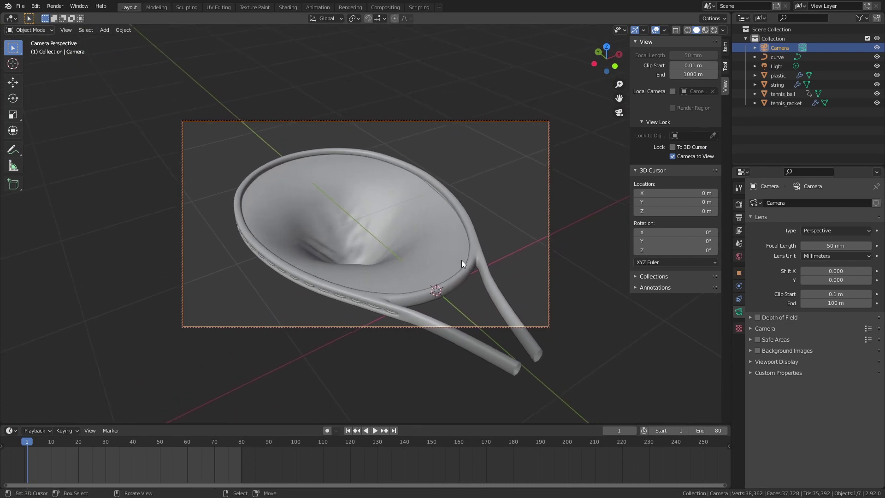
{"action": "left_click", "coordinate": [673, 156]}
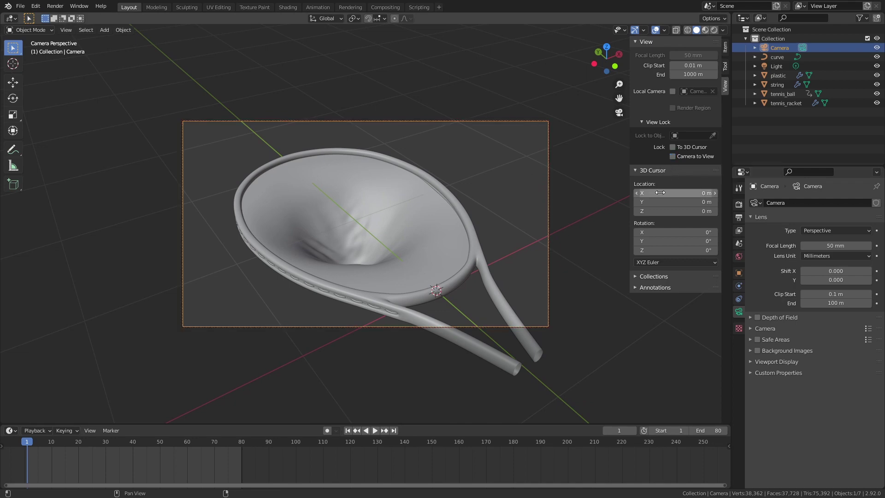
{"action": "key", "text": "KP_0"}
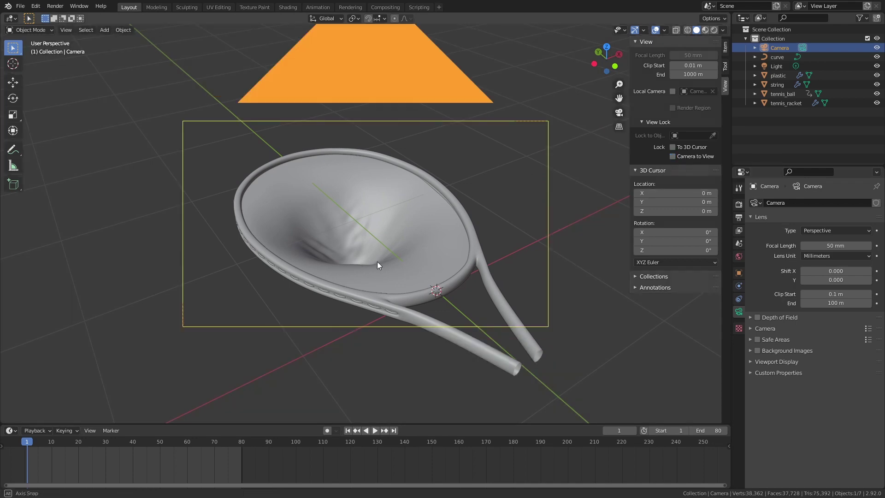
Insert a Location keyframe for the raised tennis ball at frame 1 and preview its drop through the camera.
{"action": "left_click", "coordinate": [370, 153]}
{"action": "scroll", "coordinate": [362, 200], "scroll_direction": "up", "scroll_amount": 1}
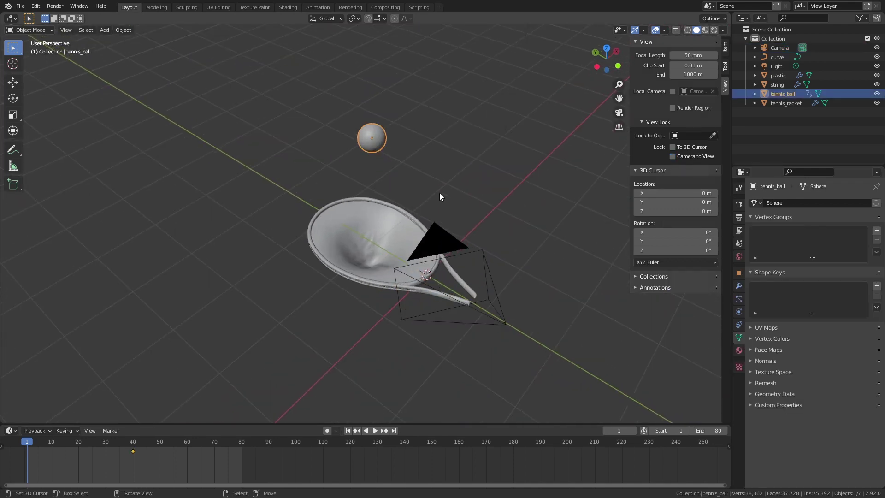
{"action": "key", "text": "i"}
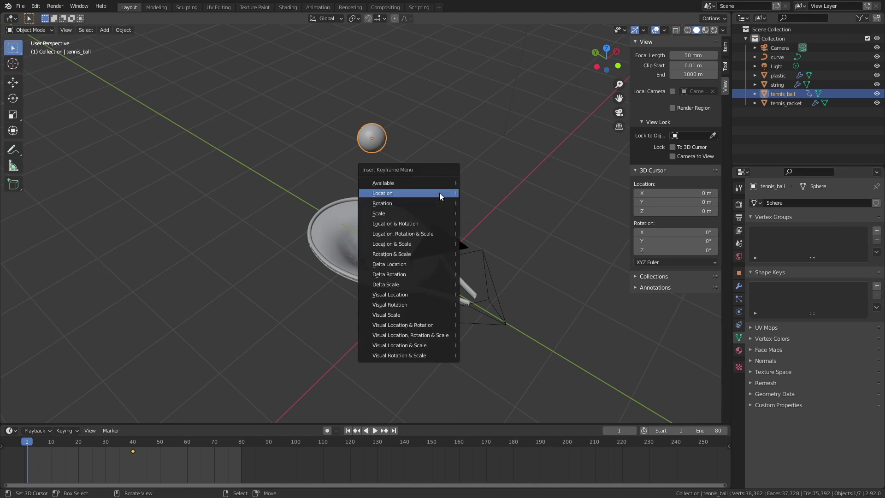
{"action": "left_click", "coordinate": [439, 193]}
{"action": "scroll", "coordinate": [439, 193], "scroll_direction": "up", "scroll_amount": 1}
{"action": "key", "text": "KP_0"}
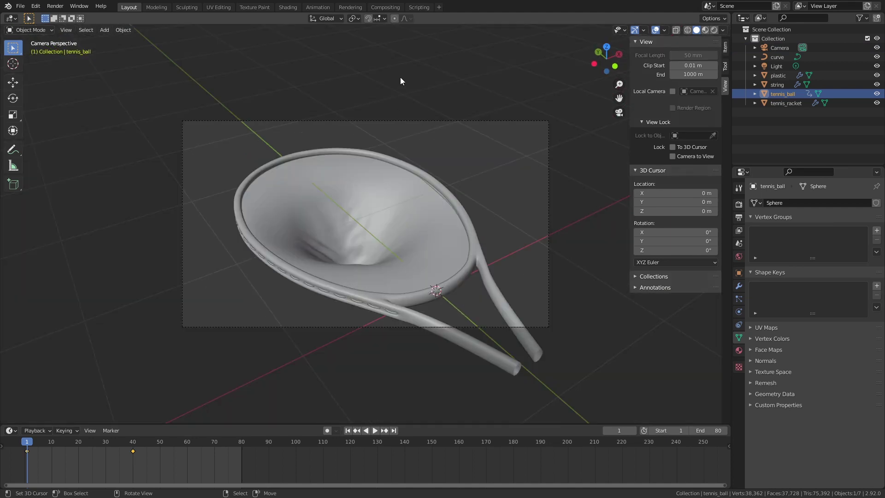
{"action": "left_click", "coordinate": [375, 430]}
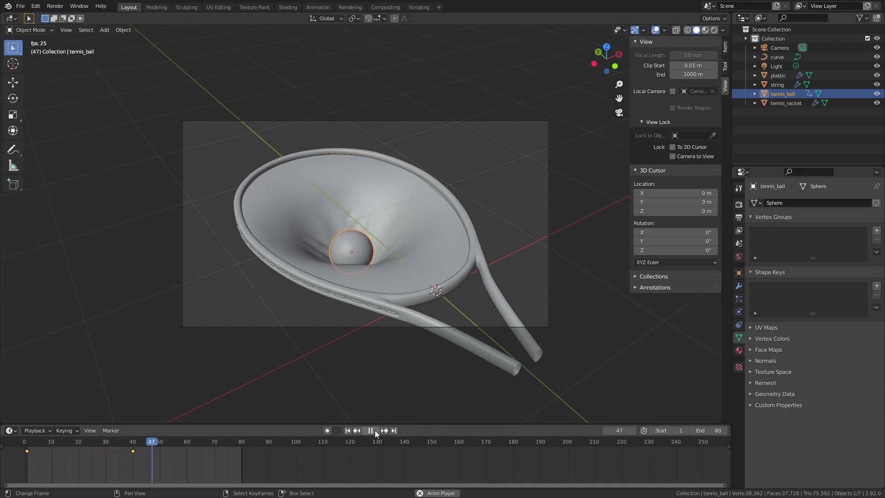
{"action": "left_click", "coordinate": [375, 430]}
{"action": "left_click_drag", "start_coordinate": [103, 445], "coordinate": [94, 447]}
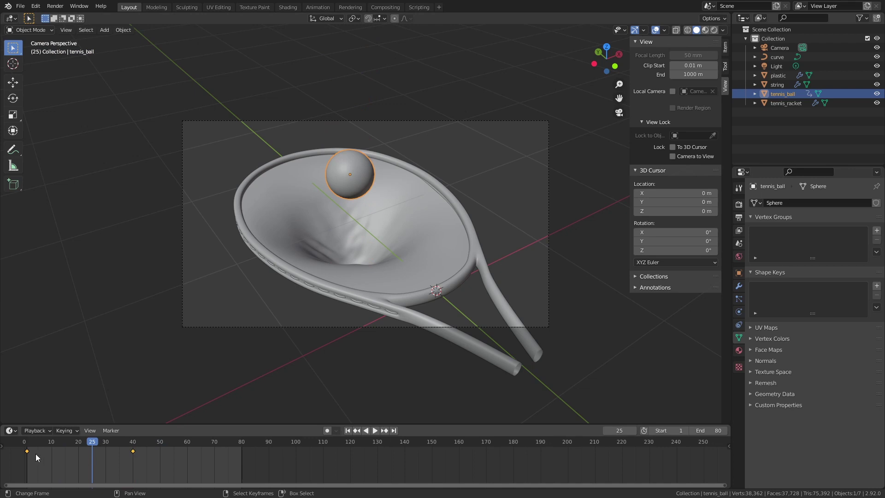
Copy the tennis ball's frame 1 keyframe to frame 80 so that it returns to its raised position.
{"action": "left_click", "coordinate": [242, 446]}
{"action": "key", "text": "space"}
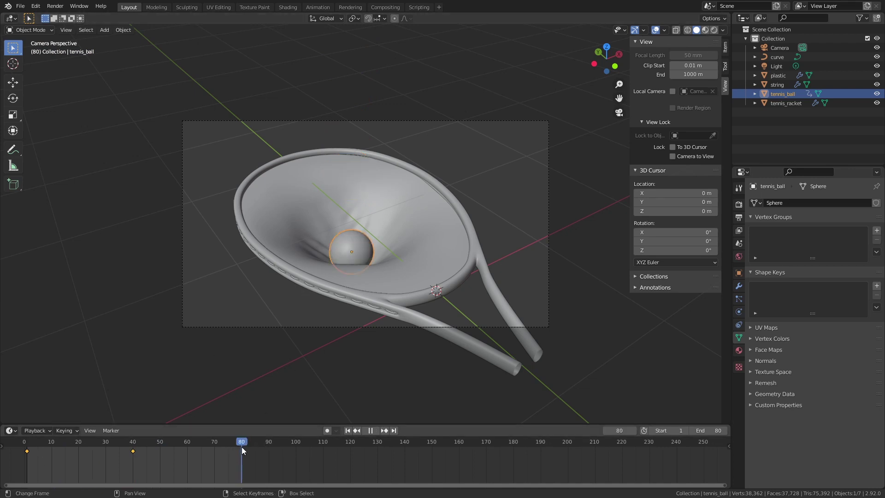
{"action": "scroll", "coordinate": [388, 192], "scroll_direction": "down", "scroll_amount": 5}
{"action": "key", "text": "space"}
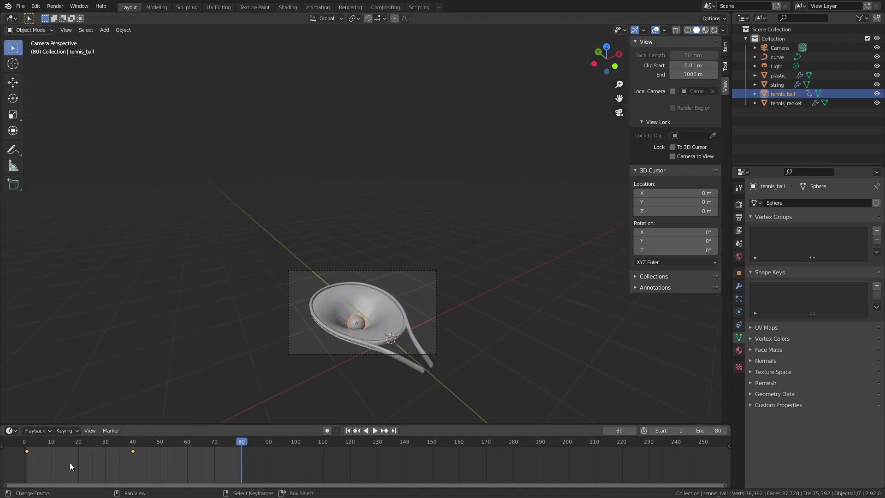
{"action": "left_click", "coordinate": [27, 451]}
{"action": "key", "text": "ctrl+v"}
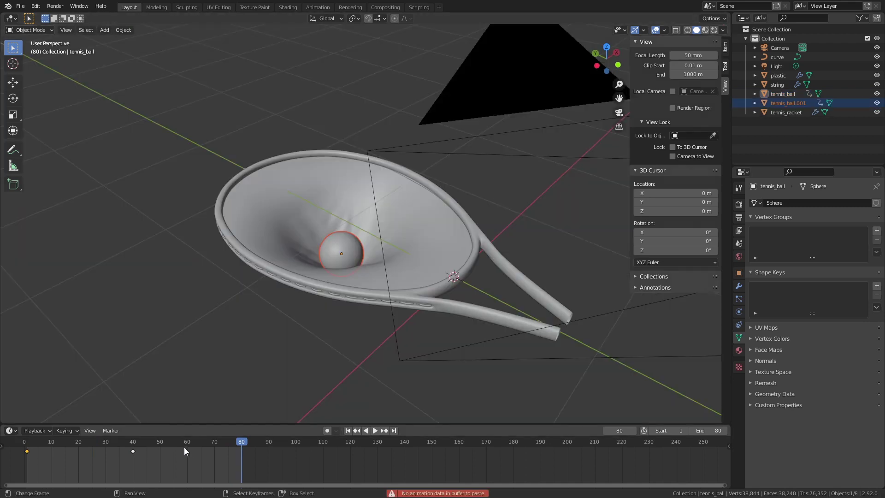
{"action": "left_click", "coordinate": [240, 443]}
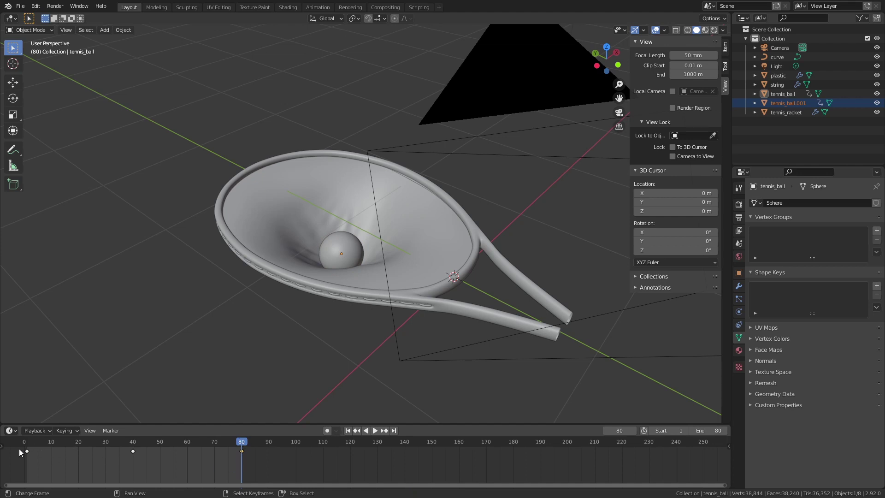
Play the bounce and delete the extra overlapping tennis ball, keeping tennis_ball.001, with playback stopped at frame 20.
{"action": "left_click", "coordinate": [373, 431]}
{"action": "scroll", "coordinate": [371, 262], "scroll_direction": "down", "scroll_amount": 5}
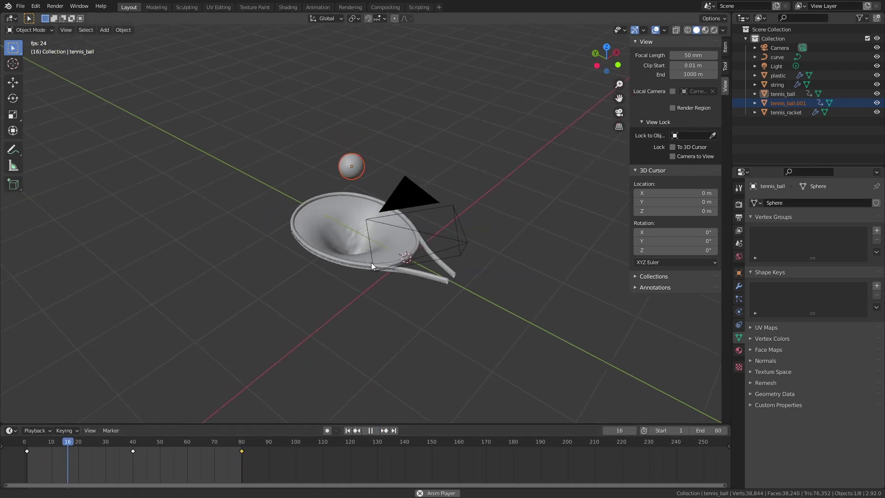
{"action": "key", "text": "Delete"}
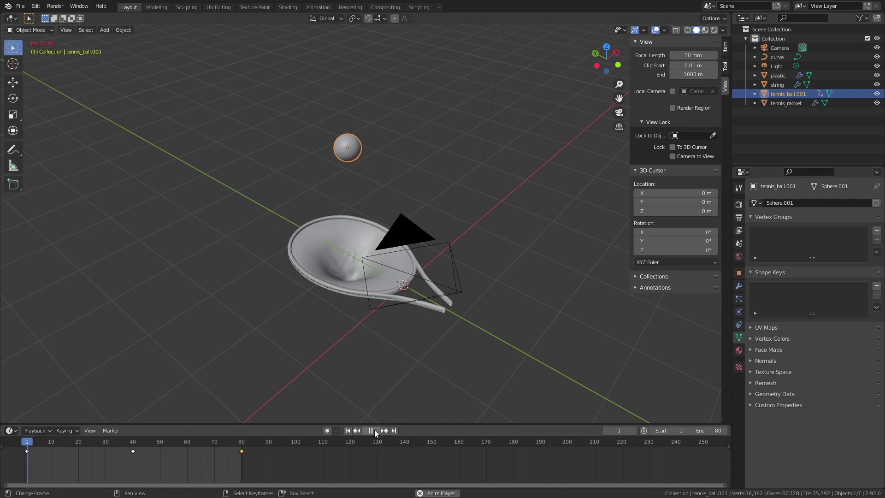
{"action": "left_click", "coordinate": [375, 430]}
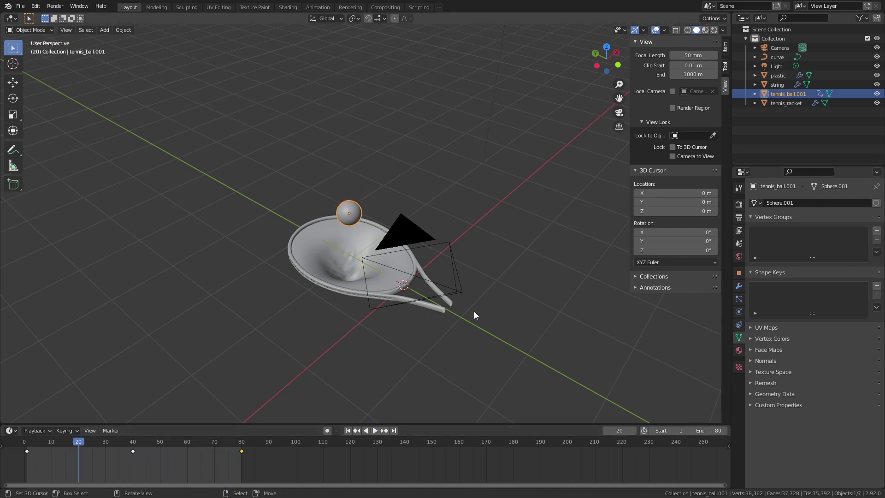
Set the plastic sheet's plastic_bend shape key value to 0 at frame 20 and insert a keyframe for it.
{"action": "left_click", "coordinate": [347, 237]}
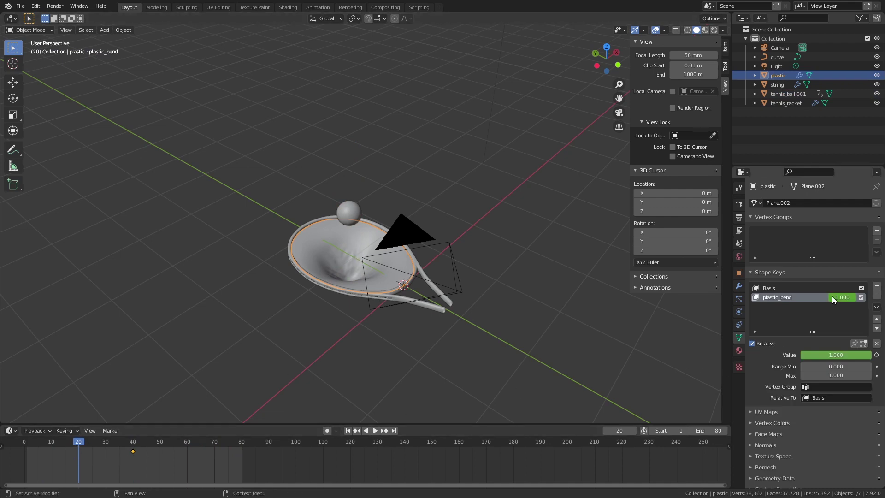
{"action": "left_click_drag", "start_coordinate": [830, 355], "coordinate": [817, 354]}
{"action": "right_click", "coordinate": [817, 354]}
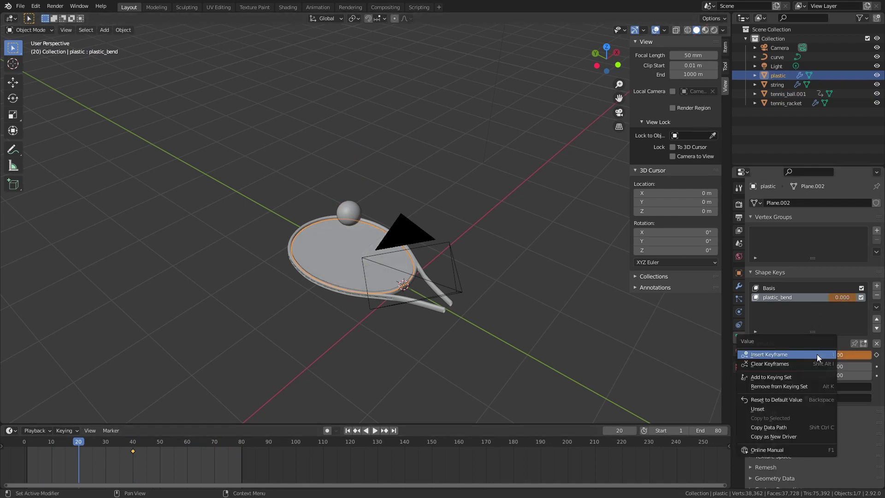
{"action": "left_click", "coordinate": [817, 354]}
Check the ball's contact with the plastic sheet from the front and move the zero-value plastic_bend keyframe to frame 27.
{"action": "middle_click_drag", "start_coordinate": [530, 333], "coordinate": [424, 286]}
{"action": "scroll", "coordinate": [424, 286], "scroll_direction": "up", "scroll_amount": 2}
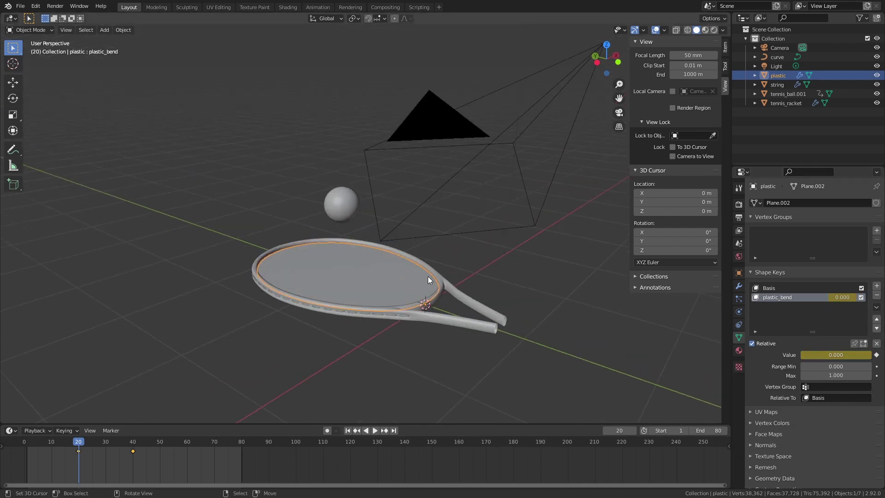
{"action": "key", "text": "space"}
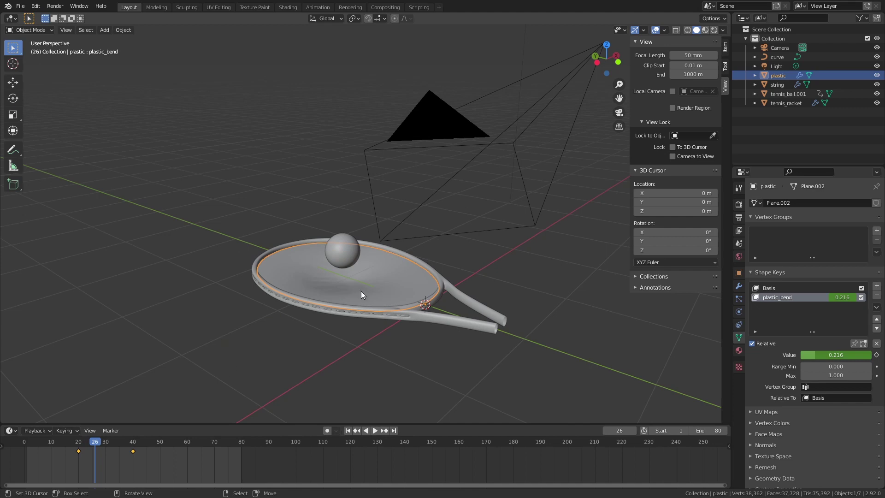
{"action": "middle_click_drag", "start_coordinate": [361, 295], "coordinate": [406, 273]}
{"action": "scroll", "coordinate": [355, 314], "scroll_direction": "up", "scroll_amount": 3}
{"action": "middle_click_drag", "start_coordinate": [338, 329], "coordinate": [399, 284]}
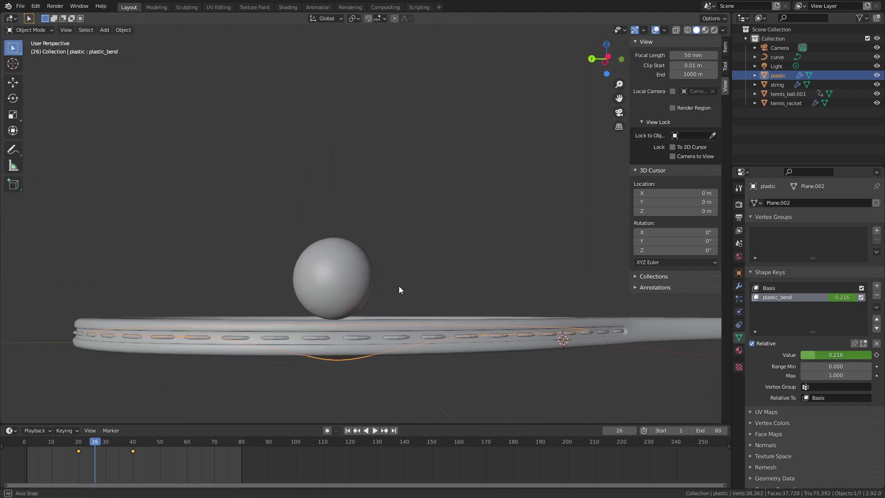
{"action": "key", "text": "KP_1"}
{"action": "scroll", "coordinate": [386, 293], "scroll_direction": "up", "scroll_amount": 3}
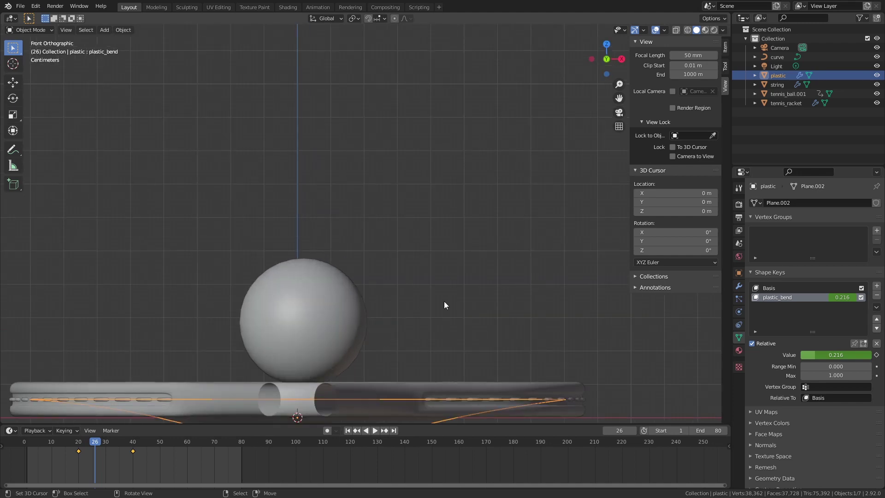
{"action": "key", "text": "Right"}
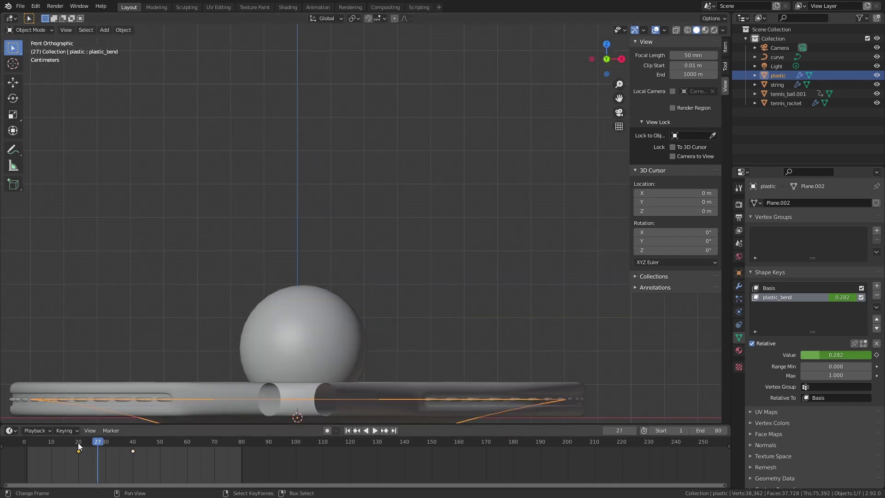
{"action": "key", "text": "g"}
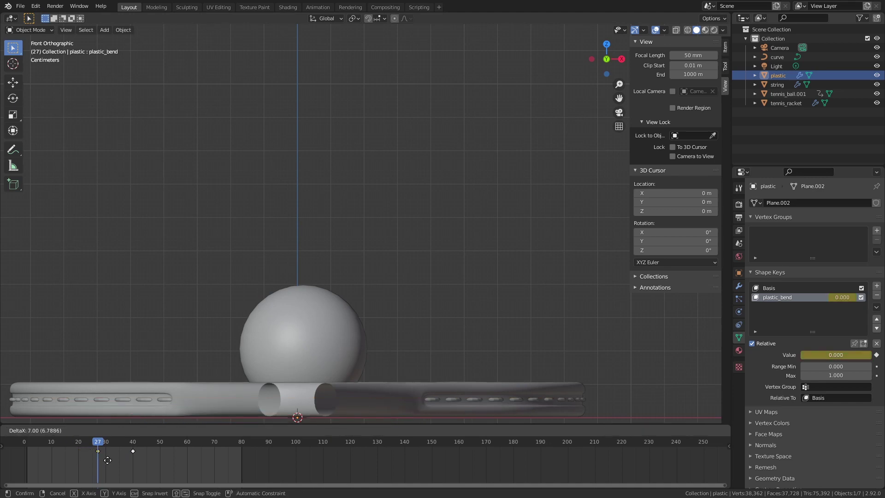
{"action": "left_click", "coordinate": [108, 460]}
Step forward frame by frame from frame 27 to examine how the tennis ball meets the denting plastic sheet.
{"action": "middle_click_drag", "start_coordinate": [239, 378], "coordinate": [289, 347]}
{"action": "key", "text": "Right"}
{"action": "key", "text": "Right"}
{"action": "key", "text": "Right"}
{"action": "key", "text": "Right"}
{"action": "key", "text": "Right"}
{"action": "key", "text": "Right"}
{"action": "key", "text": "Right"}
{"action": "key", "text": "Right"}
{"action": "key", "text": "Right"}
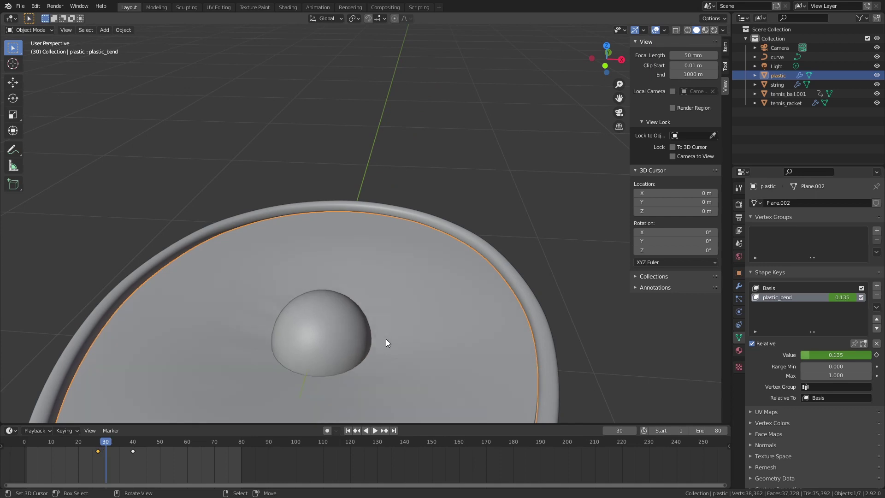
{"action": "middle_click_drag", "start_coordinate": [360, 366], "coordinate": [245, 396]}
{"action": "scroll", "coordinate": [331, 329], "scroll_direction": "down", "scroll_amount": 3}
{"action": "scroll", "coordinate": [245, 395], "scroll_direction": "up", "scroll_amount": 2}
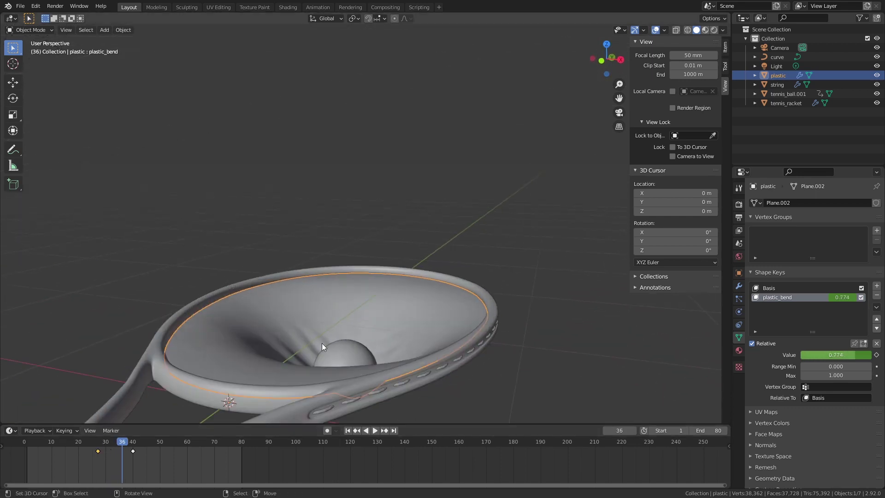
Move the zero-value plastic_bend keyframe to frame 25 so that the sheet starts denting earlier.
{"action": "scroll", "coordinate": [443, 301], "scroll_direction": "up", "scroll_amount": 4}
{"action": "key", "text": "Left"}
{"action": "key", "text": "Left"}
{"action": "key", "text": "Left"}
{"action": "key", "text": "Left"}
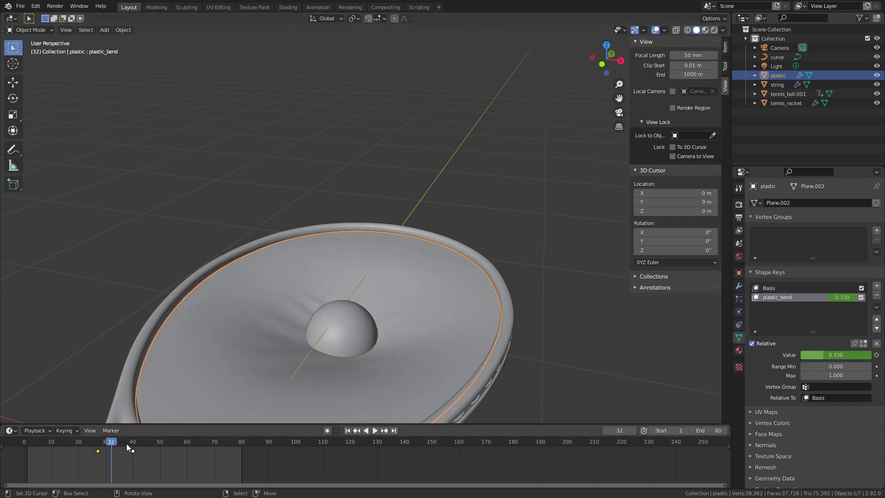
{"action": "key", "text": "g"}
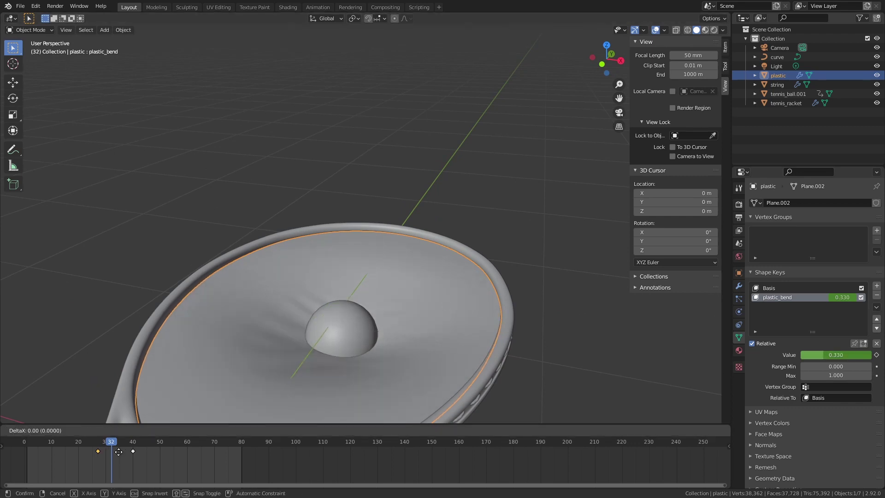
{"action": "left_click", "coordinate": [113, 453]}
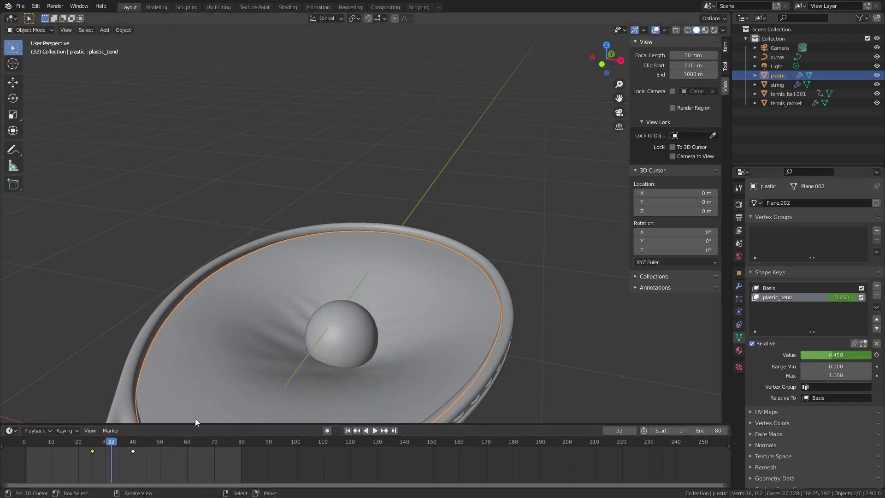
Step back and forth through the frames to examine how the sheet's dent follows the ball's descent and rebound.
{"action": "key", "text": "Left"}
{"action": "key", "text": "Left"}
{"action": "key", "text": "Left"}
{"action": "key", "text": "Left"}
{"action": "key", "text": "Left"}
{"action": "key", "text": "Left"}
{"action": "key", "text": "Left"}
{"action": "key", "text": "Left"}
{"action": "key", "text": "Right"}
{"action": "key", "text": "Right"}
{"action": "key", "text": "Right"}
{"action": "key", "text": "Right"}
{"action": "key", "text": "Right"}
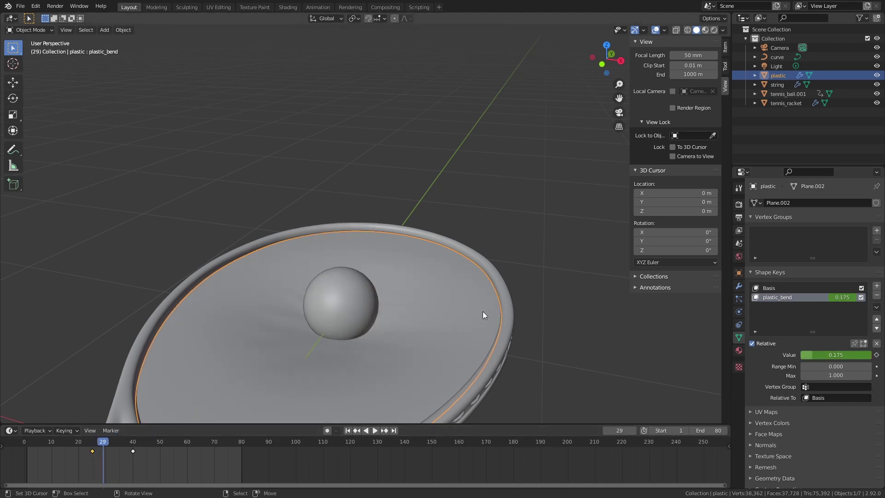
{"action": "middle_click_drag", "start_coordinate": [483, 311], "coordinate": [574, 290]}
{"action": "key", "text": "Left"}
{"action": "key", "text": "Left"}
{"action": "key", "text": "Left"}
{"action": "key", "text": "Left"}
{"action": "key", "text": "Left"}
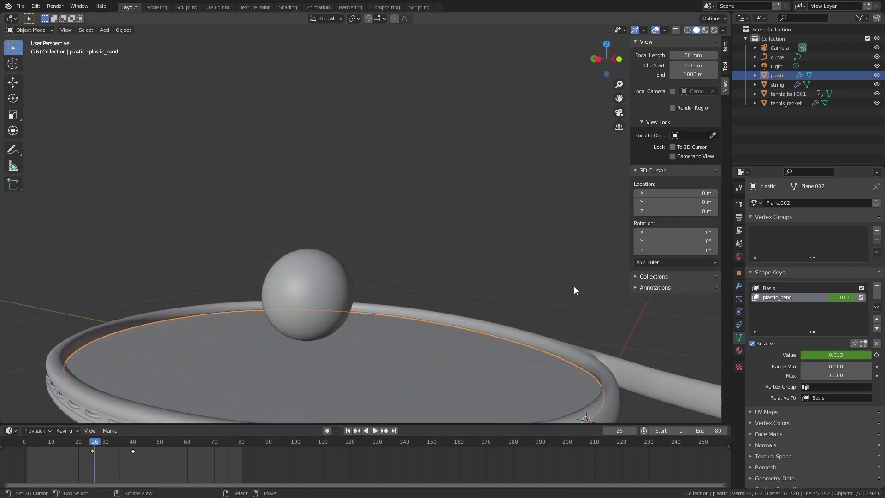
{"action": "key", "text": "Right"}
{"action": "key", "text": "Right"}
{"action": "key", "text": "Right"}
{"action": "key", "text": "Right"}
{"action": "key", "text": "Right"}
{"action": "key", "text": "Right"}
{"action": "key", "text": "Right"}
{"action": "key", "text": "Right"}
{"action": "key", "text": "Right"}
{"action": "key", "text": "Right"}
{"action": "key", "text": "Right"}
{"action": "key", "text": "Right"}
{"action": "key", "text": "Right"}
{"action": "key", "text": "Right"}
{"action": "key", "text": "Right"}
{"action": "key", "text": "Right"}
{"action": "key", "text": "Right"}
{"action": "middle_click_drag", "start_coordinate": [520, 290], "coordinate": [510, 359]}
{"action": "key", "text": "Left"}
{"action": "key", "text": "Left"}
{"action": "key", "text": "Left"}
{"action": "key", "text": "Left"}
{"action": "key", "text": "Left"}
{"action": "key", "text": "Left"}
{"action": "key", "text": "Left"}
{"action": "key", "text": "Left"}
{"action": "key", "text": "Left"}
{"action": "key", "text": "Left"}
{"action": "key", "text": "Left"}
{"action": "key", "text": "Left"}
{"action": "key", "text": "Left"}
{"action": "key", "text": "Left"}
{"action": "key", "text": "Left"}
{"action": "key", "text": "Left"}
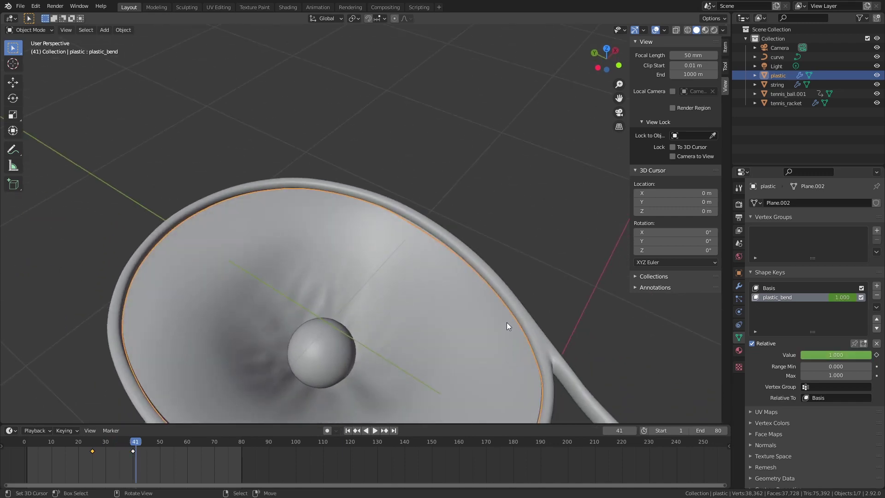
{"action": "key", "text": "Right"}
{"action": "key", "text": "Right"}
{"action": "key", "text": "Right"}
{"action": "key", "text": "Right"}
{"action": "key", "text": "Right"}
{"action": "key", "text": "Right"}
{"action": "key", "text": "Right"}
{"action": "key", "text": "Right"}
{"action": "key", "text": "Right"}
{"action": "key", "text": "Right"}
{"action": "key", "text": "Right"}
{"action": "key", "text": "Right"}
{"action": "key", "text": "Right"}
{"action": "key", "text": "Right"}
{"action": "key", "text": "Right"}
{"action": "key", "text": "Right"}
{"action": "key", "text": "Right"}
{"action": "key", "text": "Right"}
{"action": "key", "text": "Right"}
{"action": "key", "text": "Right"}
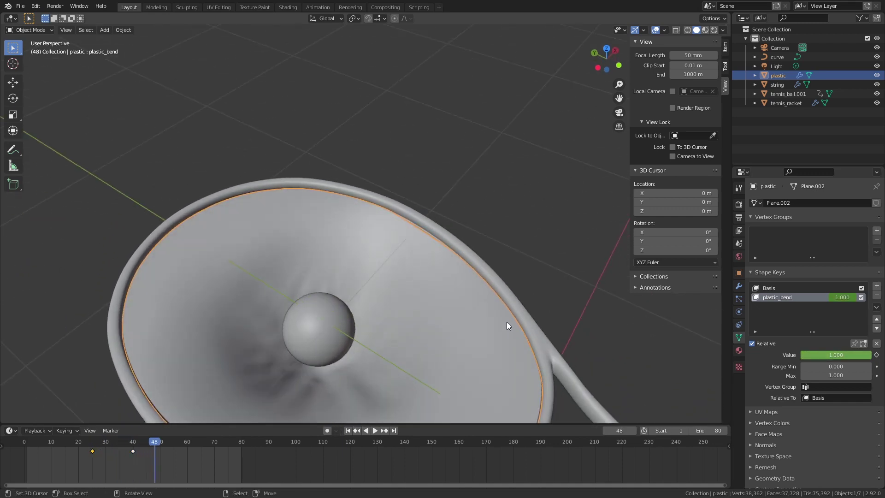
{"action": "key", "text": "Left"}
{"action": "key", "text": "Left"}
{"action": "key", "text": "Left"}
{"action": "key", "text": "Left"}
{"action": "key", "text": "Left"}
{"action": "key", "text": "Left"}
{"action": "key", "text": "Left"}
{"action": "key", "text": "Left"}
{"action": "key", "text": "Left"}
{"action": "key", "text": "Left"}
{"action": "key", "text": "Left"}
{"action": "key", "text": "Left"}
{"action": "key", "text": "Left"}
{"action": "key", "text": "Left"}
{"action": "key", "text": "Left"}
{"action": "key", "text": "Left"}
{"action": "key", "text": "Left"}
{"action": "key", "text": "Left"}
{"action": "key", "text": "Left"}
{"action": "key", "text": "Left"}
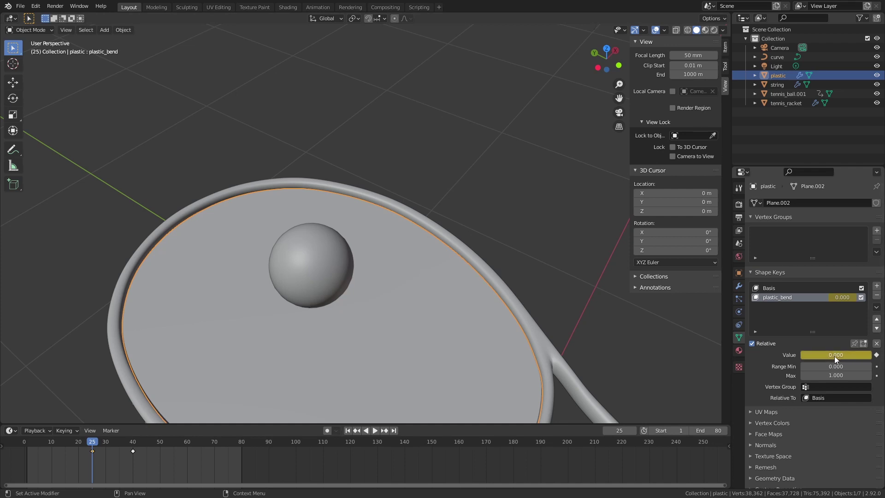
Check the ball's rebound off the plastic sheet and copy the zero-value plastic_bend keyframe from frame 25 to frame 55.
{"action": "key", "text": "space"}
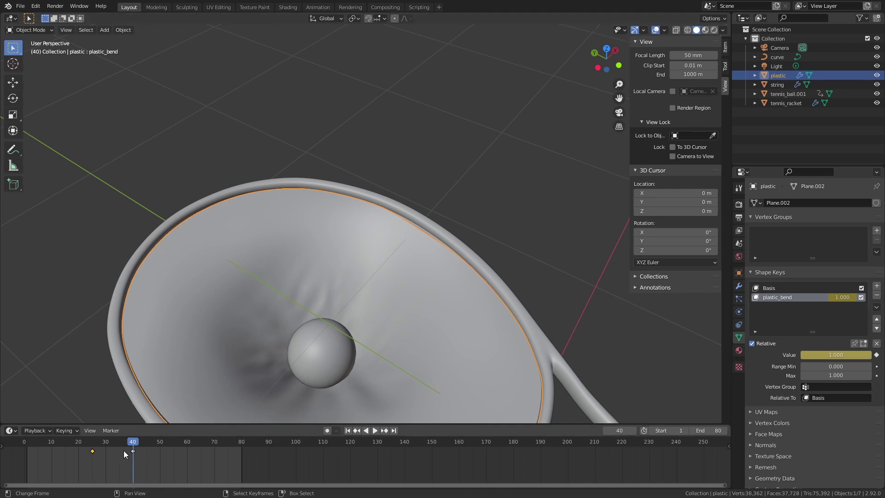
{"action": "left_click", "coordinate": [92, 450]}
{"action": "left_click", "coordinate": [93, 447]}
{"action": "key", "text": "space"}
{"action": "left_click_drag", "start_coordinate": [92, 444], "coordinate": [171, 450]}
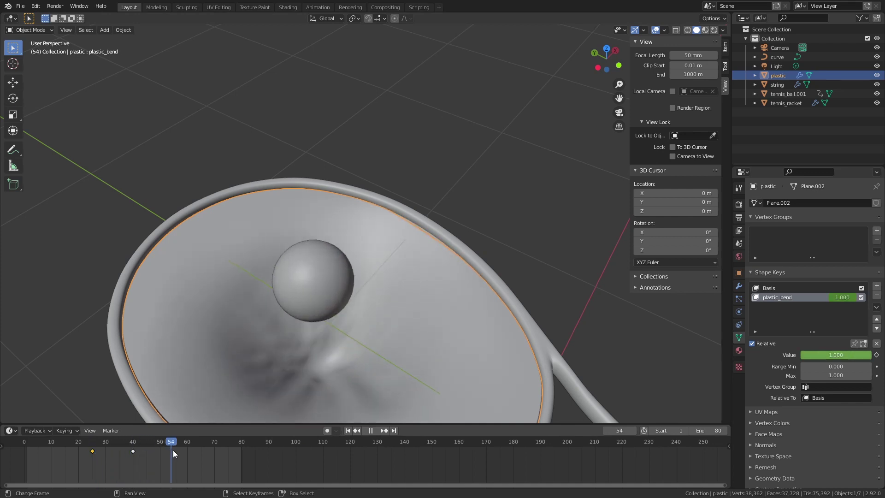
{"action": "key", "text": "space"}
{"action": "right_click", "coordinate": [840, 356]}
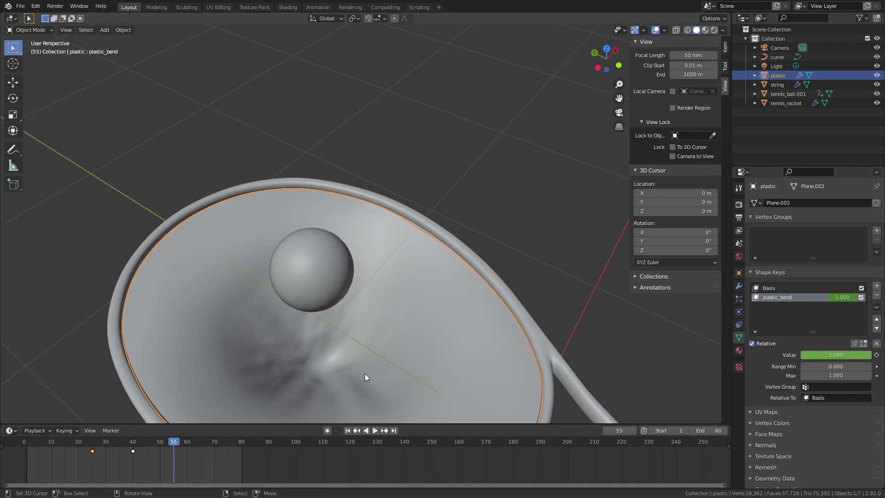
{"action": "key", "text": "ctrl+c"}
{"action": "key", "text": "ctrl+v"}
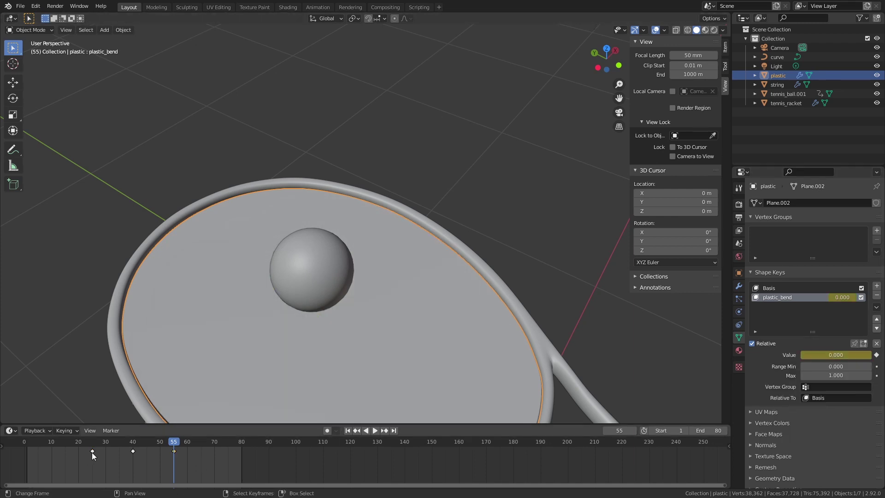
{"action": "right_click", "coordinate": [838, 352]}
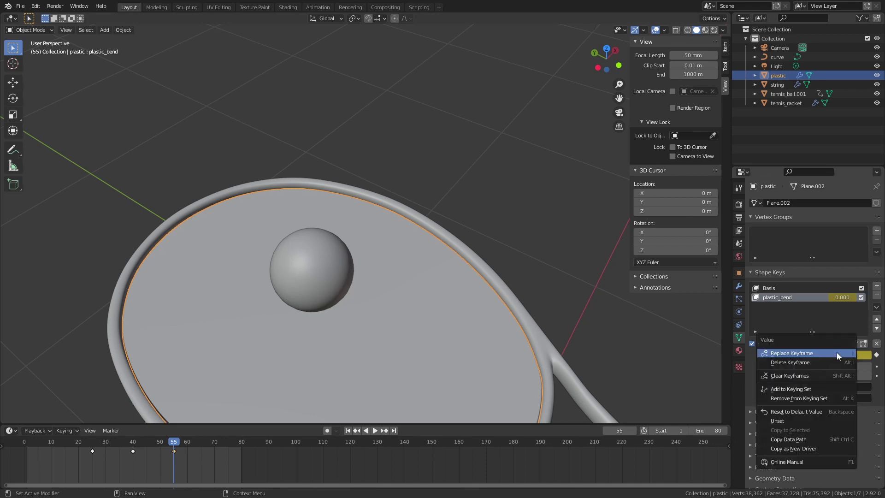
Play the bounce through the camera view and scrub to frame 49 to examine how the sheet flattens after contact.
{"action": "middle_click_drag", "start_coordinate": [431, 320], "coordinate": [443, 232]}
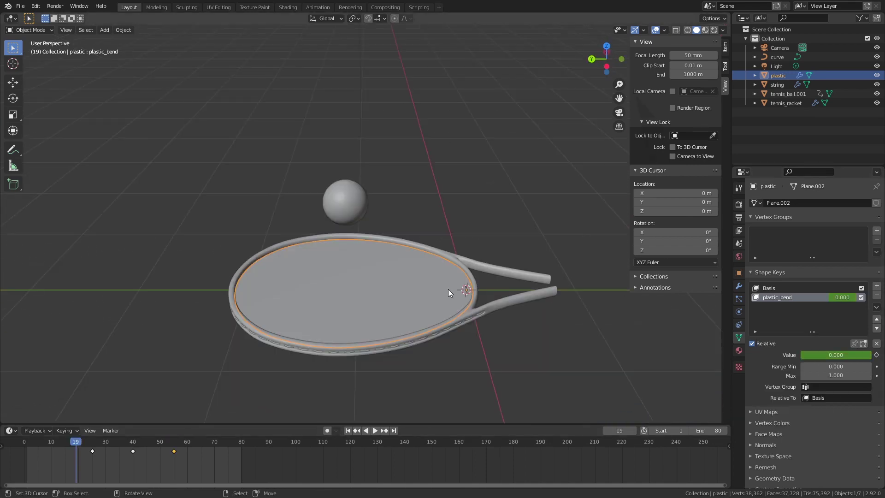
{"action": "key", "text": "KP_0"}
{"action": "middle_click_drag", "start_coordinate": [420, 286], "coordinate": [422, 206], "text": "shift"}
{"action": "scroll", "coordinate": [422, 206], "scroll_direction": "down", "scroll_amount": 1}
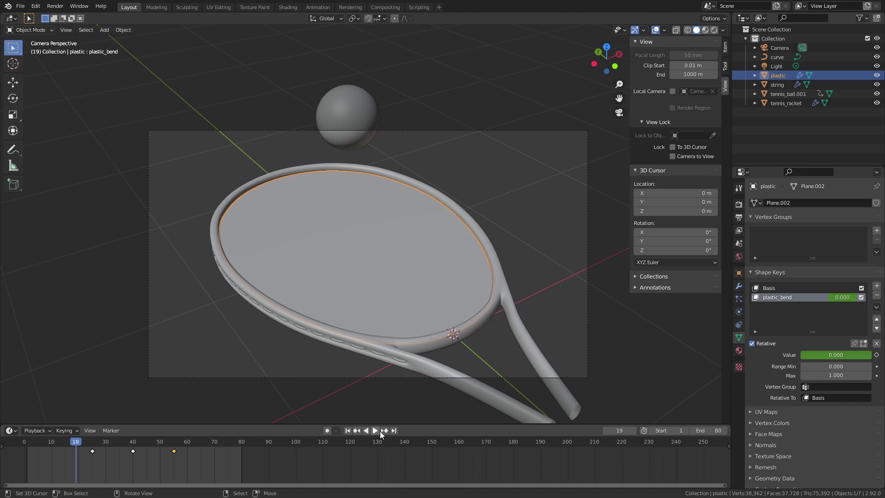
{"action": "left_click", "coordinate": [381, 434]}
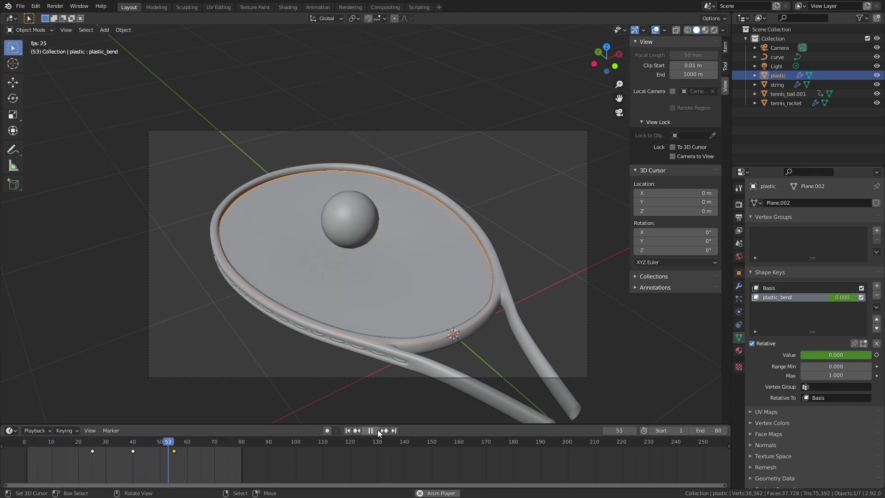
{"action": "left_click", "coordinate": [371, 431]}
{"action": "left_click_drag", "start_coordinate": [137, 438], "coordinate": [157, 439]}
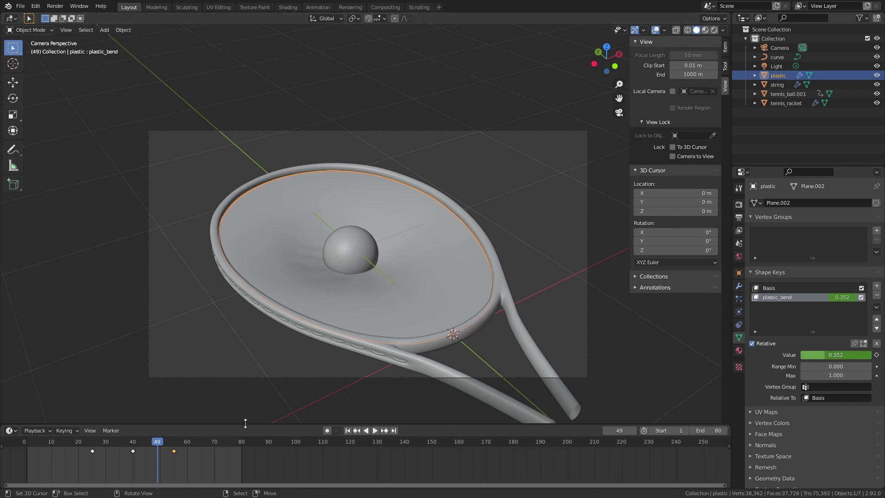
Enlarge the timeline area, switch it to the Graph Editor and show the plastic_bend value curve with its frame 40 key selected.
{"action": "left_click_drag", "start_coordinate": [246, 423], "coordinate": [245, 307]}
{"action": "left_click", "coordinate": [9, 312]}
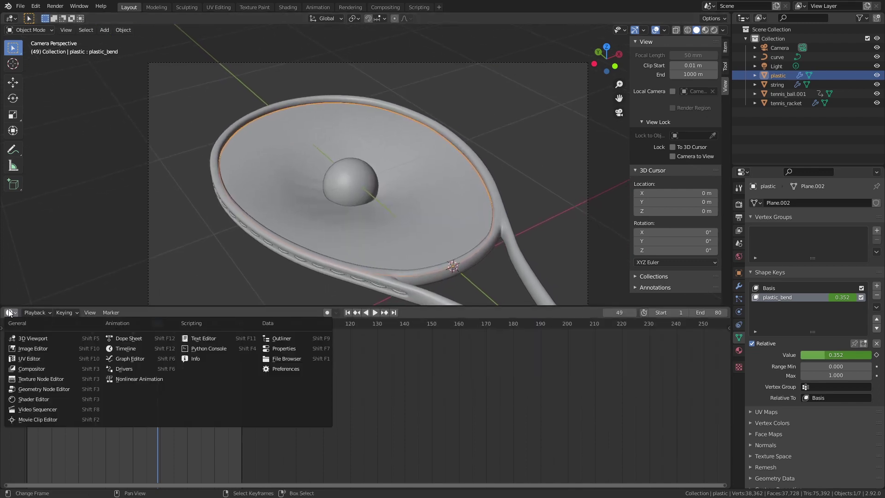
{"action": "left_click", "coordinate": [125, 358]}
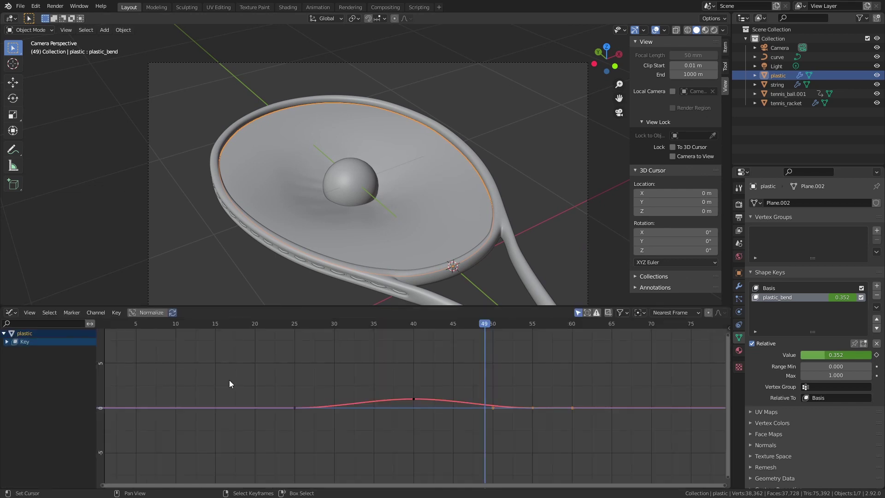
{"action": "left_click", "coordinate": [414, 399]}
{"action": "left_click", "coordinate": [6, 342]}
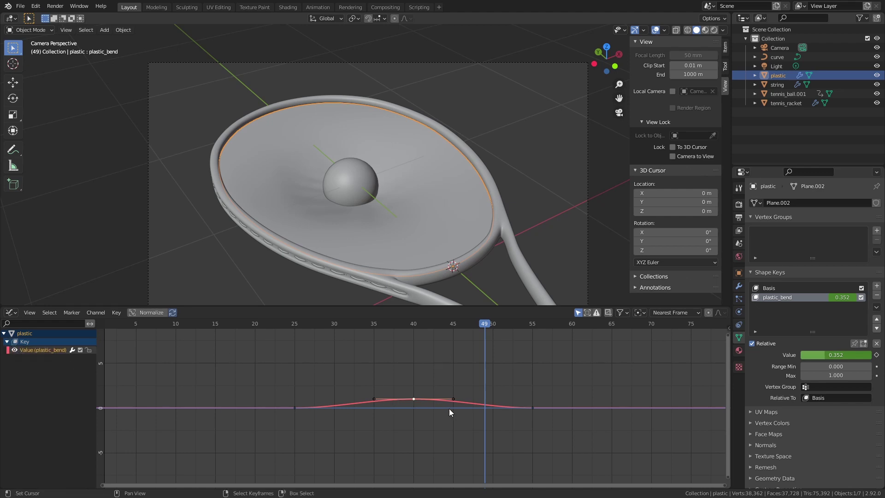
Lengthen both handles of the frame 40 plastic_bend key, the right one to about frame 47 and the left one to about frame 33.
{"action": "scroll", "coordinate": [499, 391], "scroll_direction": "up", "scroll_amount": 4}
{"action": "left_click", "coordinate": [500, 391]}
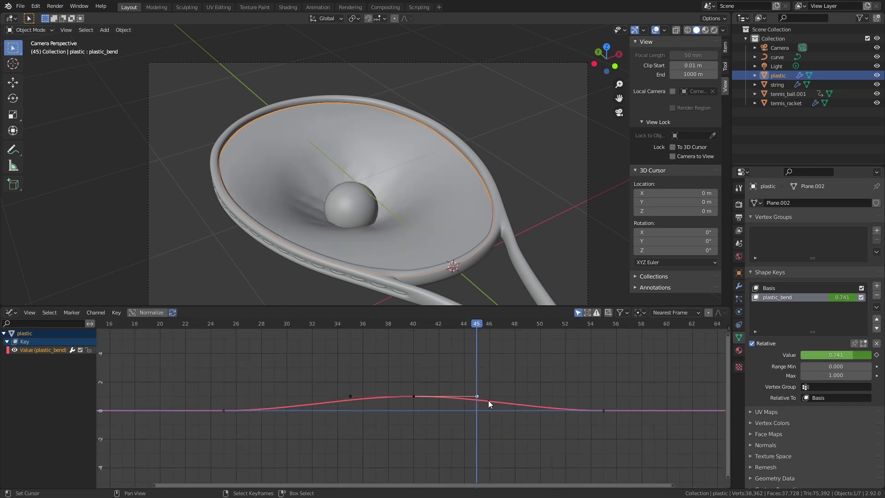
{"action": "right_click_drag", "start_coordinate": [500, 392], "coordinate": [528, 378]}
{"action": "left_click", "coordinate": [446, 325]}
{"action": "left_click_drag", "start_coordinate": [447, 327], "coordinate": [270, 351]}
{"action": "left_click", "coordinate": [400, 395]}
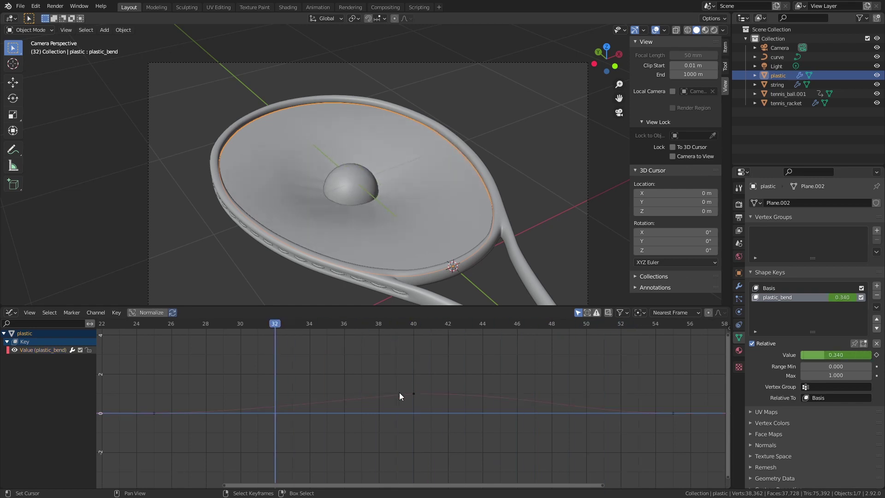
{"action": "left_click", "coordinate": [414, 394]}
{"action": "left_click_drag", "start_coordinate": [397, 393], "coordinate": [289, 393]}
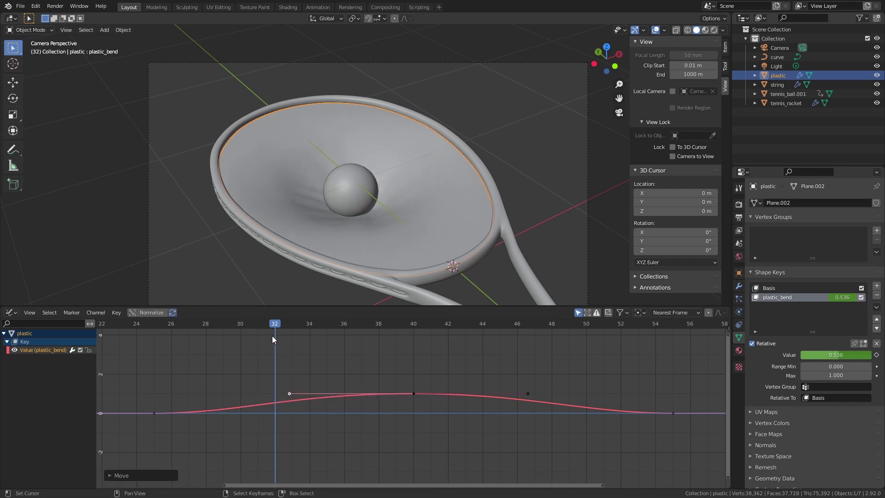
Scrub to frame 52 and compare the tennis ball's motion curves with the plastic sheet's plastic_bend curve.
{"action": "left_click_drag", "start_coordinate": [272, 336], "coordinate": [627, 344]}
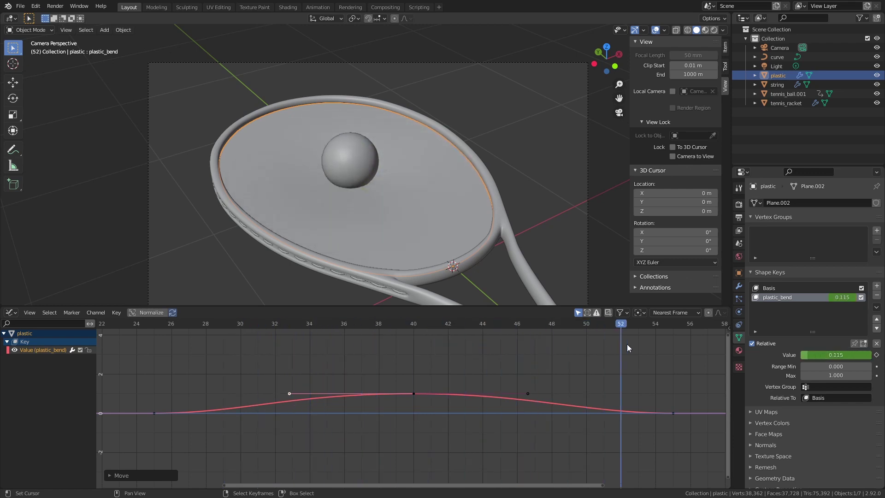
{"action": "scroll", "coordinate": [563, 375], "scroll_direction": "down", "scroll_amount": 3}
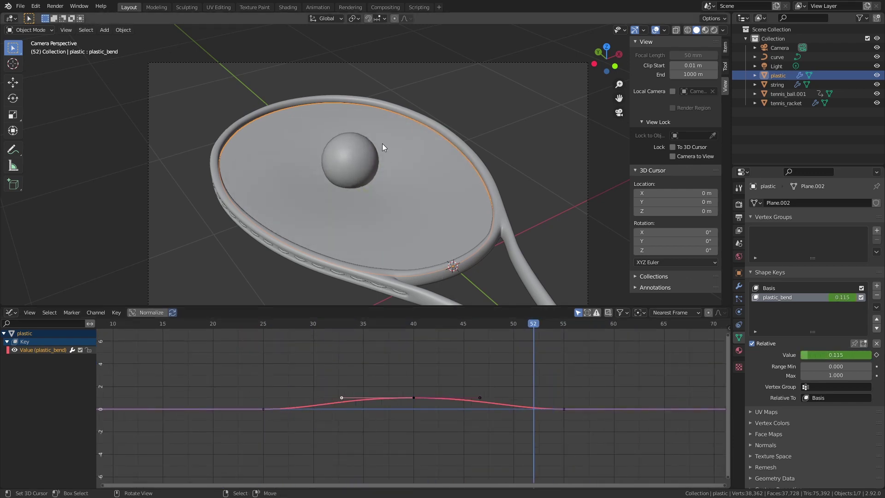
{"action": "left_click", "coordinate": [342, 159]}
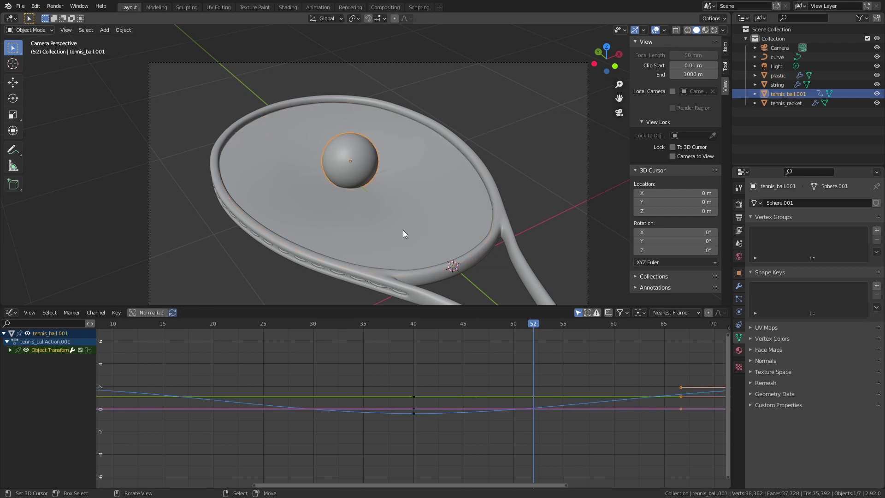
{"action": "left_click", "coordinate": [411, 215]}
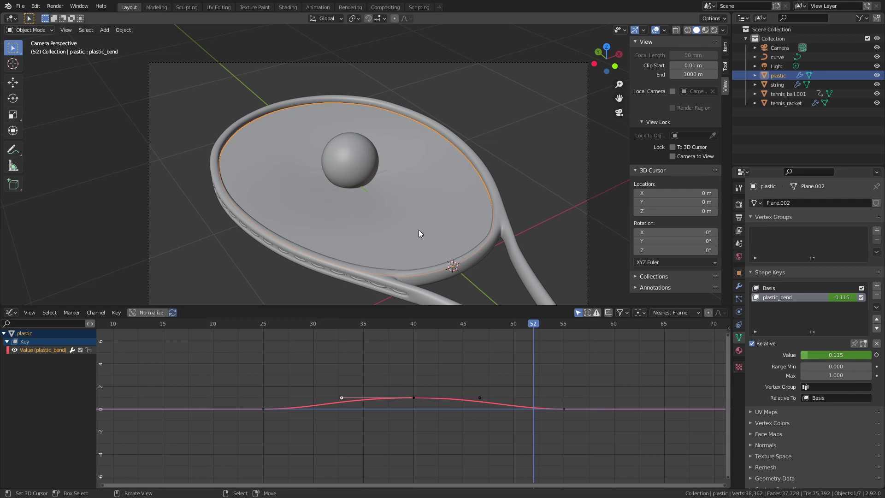
Select the tennis racket and open its mesh for editing near the two open shaft ends.
{"action": "scroll", "coordinate": [418, 229], "scroll_direction": "down", "scroll_amount": 3}
{"action": "middle_click_drag", "start_coordinate": [472, 258], "coordinate": [406, 167]}
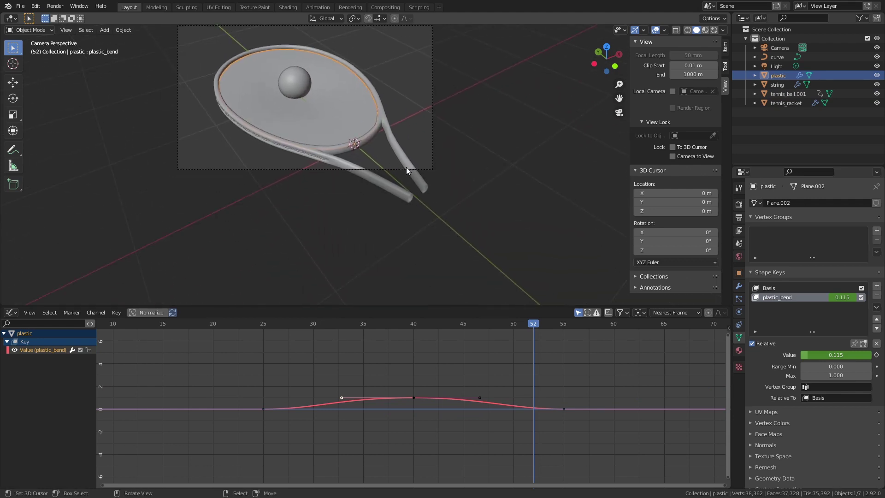
{"action": "scroll", "coordinate": [444, 267], "scroll_direction": "up", "scroll_amount": 5}
{"action": "middle_click_drag", "start_coordinate": [444, 268], "coordinate": [419, 118], "text": "shift"}
{"action": "scroll", "coordinate": [455, 246], "scroll_direction": "up", "scroll_amount": 3}
{"action": "left_click", "coordinate": [455, 245]}
{"action": "key", "text": "Tab"}
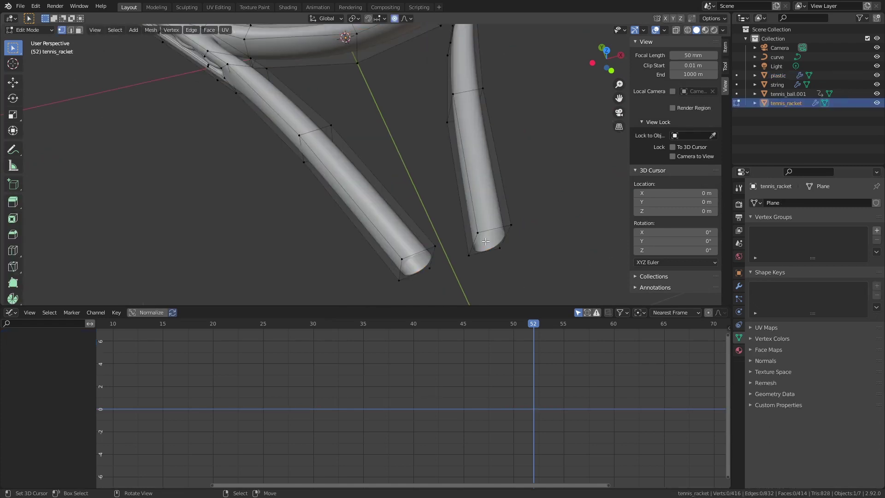
Try to snap the 3D cursor between the shaft ends from a first selection of their geometry.
{"action": "left_click", "coordinate": [474, 255]}
{"action": "key", "text": "shift+s"}
{"action": "left_click", "coordinate": [466, 314]}
Select the end loops of both racket shafts and snap the 3D cursor to the selection's centre.
{"action": "left_click", "coordinate": [413, 256], "text": "alt"}
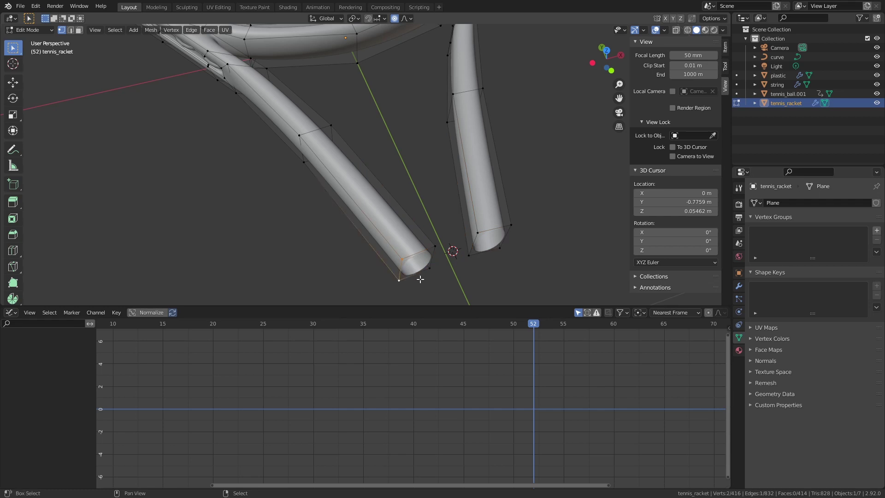
{"action": "left_click", "coordinate": [478, 247], "text": "shift"}
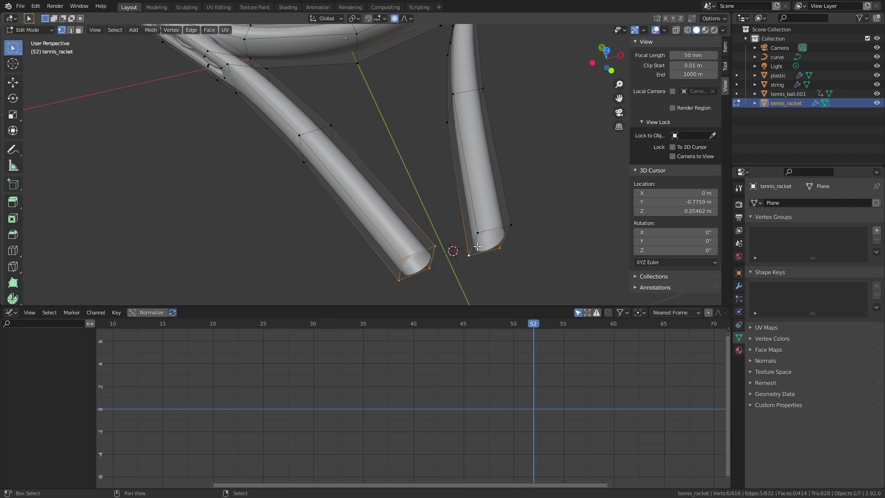
{"action": "left_click", "coordinate": [503, 232], "text": "shift"}
{"action": "key", "text": "shift+s"}
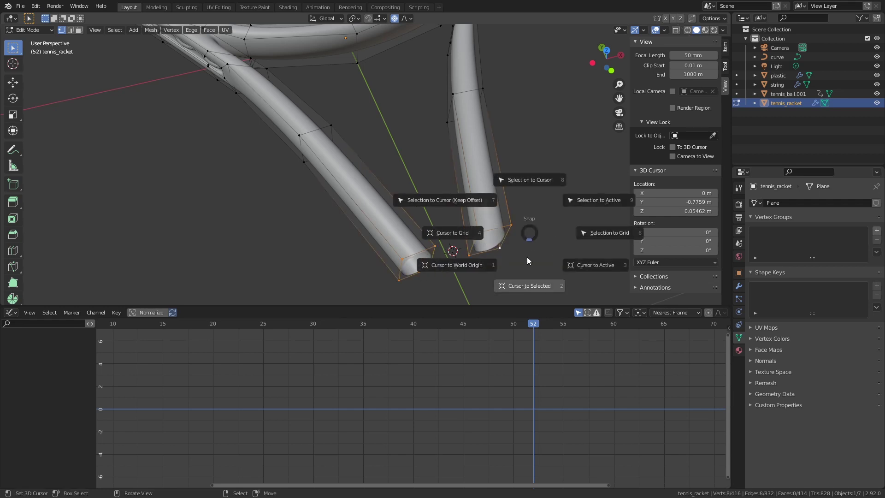
{"action": "left_click", "coordinate": [524, 286]}
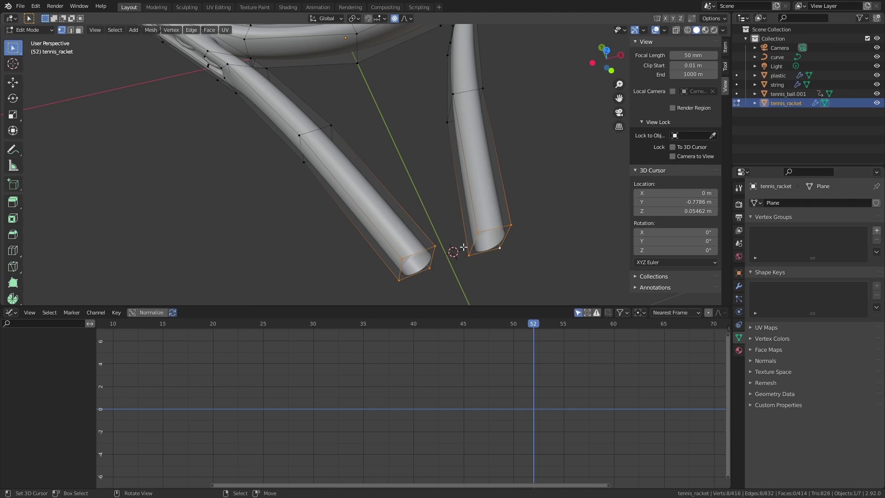
Return to Object Mode and add a Plain Axes empty at the 3D cursor between the racket's shaft ends.
{"action": "key", "text": "Tab"}
{"action": "scroll", "coordinate": [463, 247], "scroll_direction": "down", "scroll_amount": 5}
{"action": "key", "text": "shift+a"}
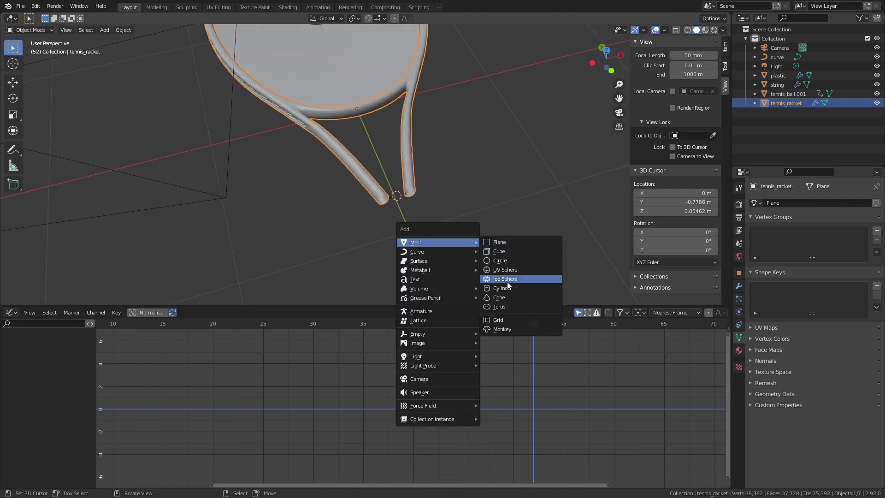
{"action": "mouse_move", "coordinate": [443, 341]}
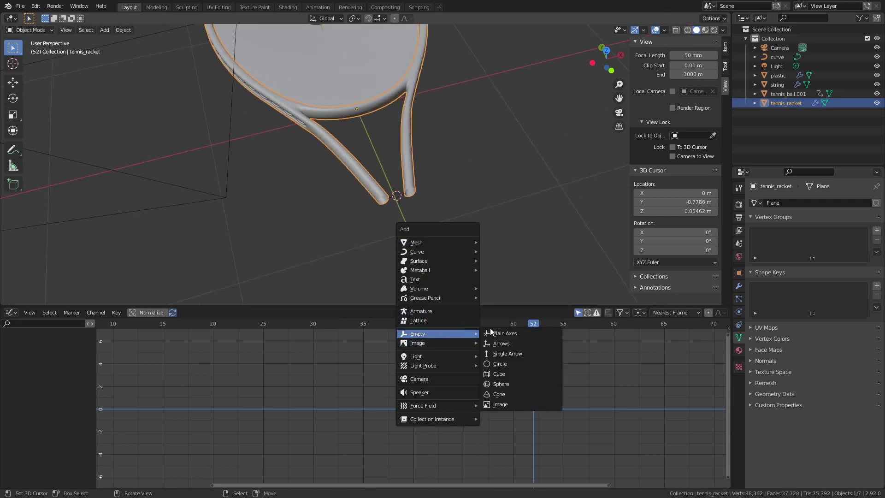
{"action": "left_click", "coordinate": [493, 331]}
{"action": "middle_click_drag", "start_coordinate": [519, 184], "coordinate": [401, 227]}
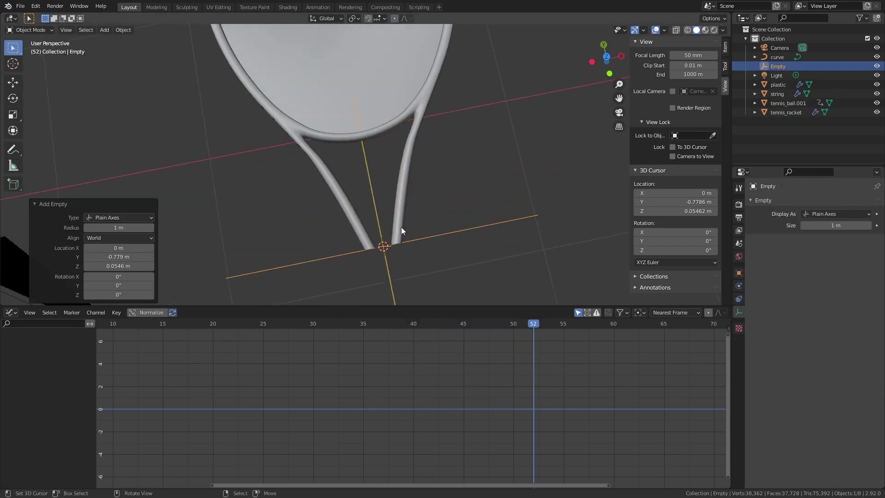
{"action": "middle_click_drag", "start_coordinate": [390, 164], "coordinate": [383, 200], "text": "shift"}
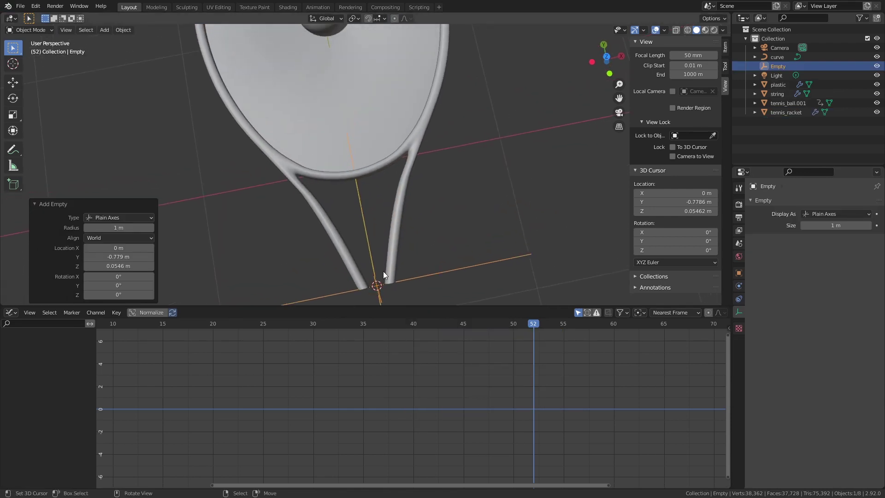
Parent the plastic sheet, tennis racket, string and curve to the empty using the Object option, and try moving the empty.
{"action": "left_click", "coordinate": [369, 115]}
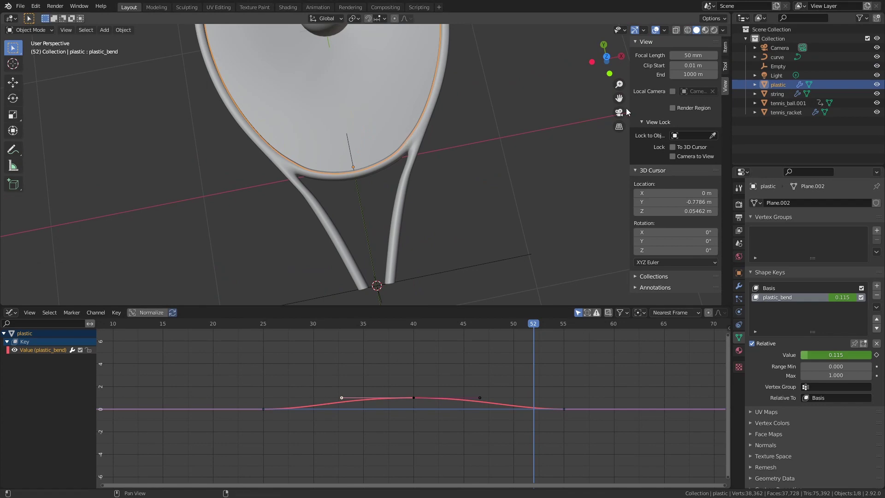
{"action": "left_click", "coordinate": [373, 166], "text": "shift"}
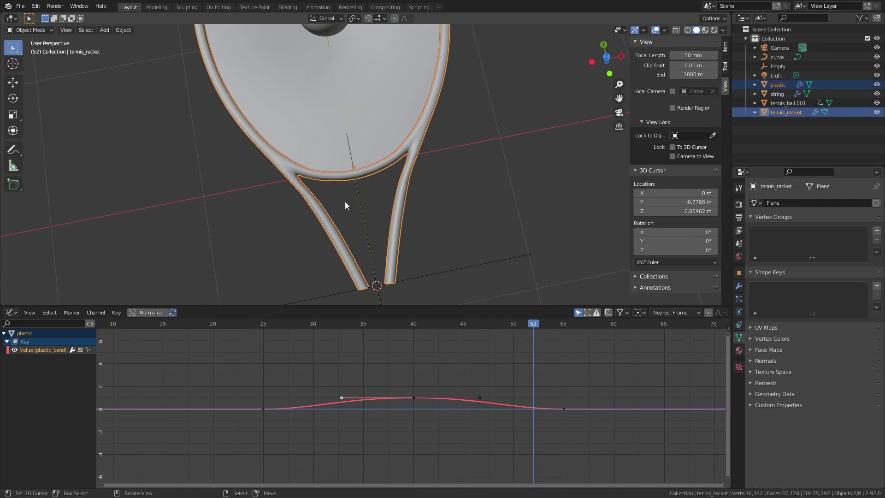
{"action": "middle_click_drag", "start_coordinate": [345, 201], "coordinate": [354, 157]}
{"action": "left_click", "coordinate": [311, 94], "text": "shift"}
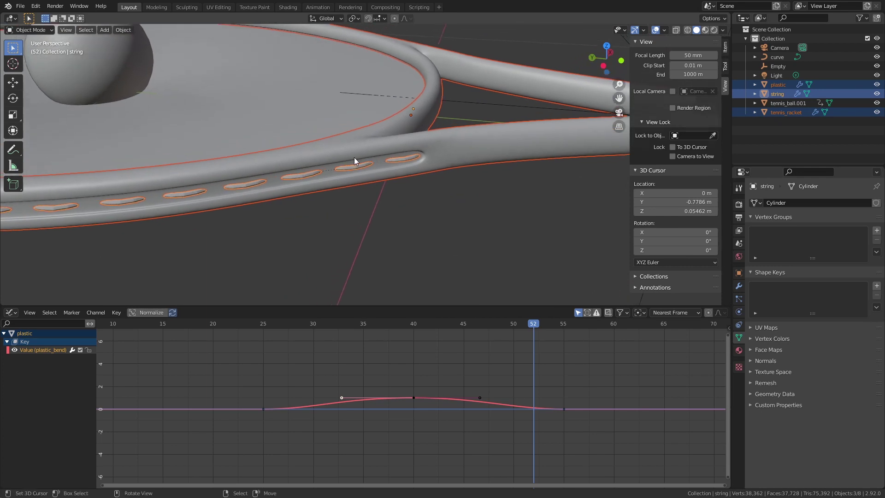
{"action": "left_click", "coordinate": [776, 56], "text": "ctrl"}
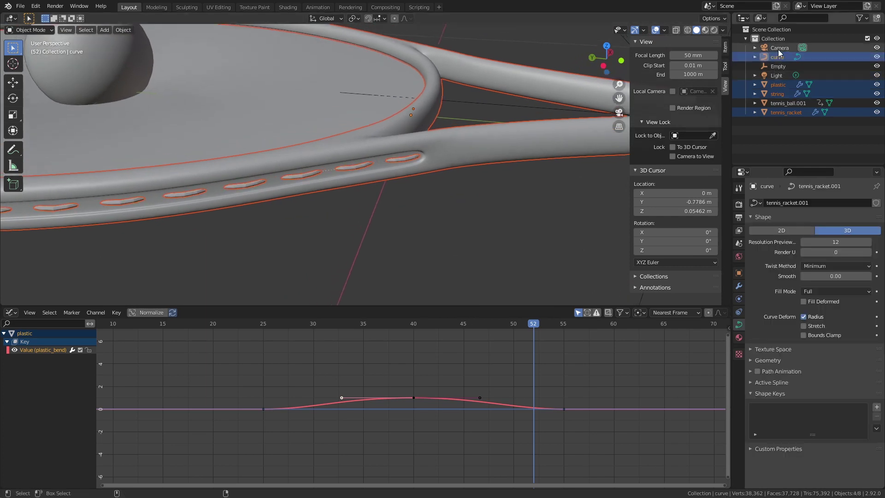
{"action": "scroll", "coordinate": [472, 158], "scroll_direction": "down", "scroll_amount": 6}
{"action": "middle_click_drag", "start_coordinate": [408, 157], "coordinate": [420, 163]}
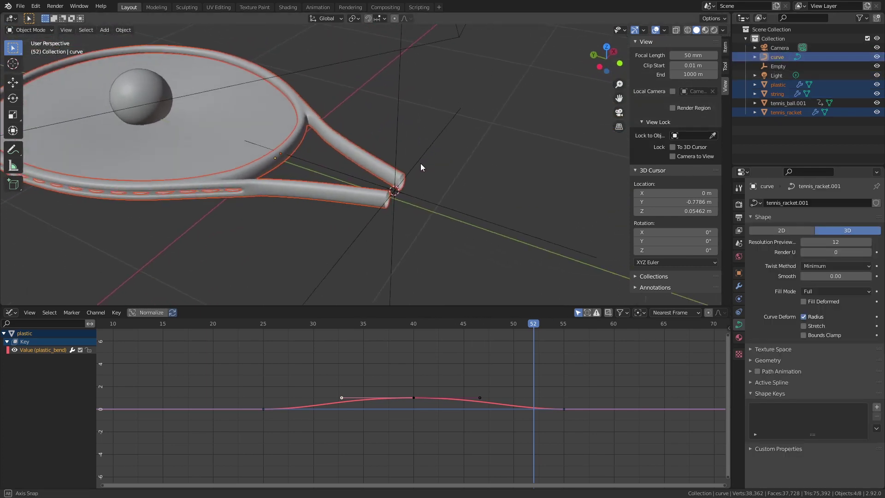
{"action": "left_click", "coordinate": [435, 201], "text": "shift"}
{"action": "key", "text": "ctrl+p"}
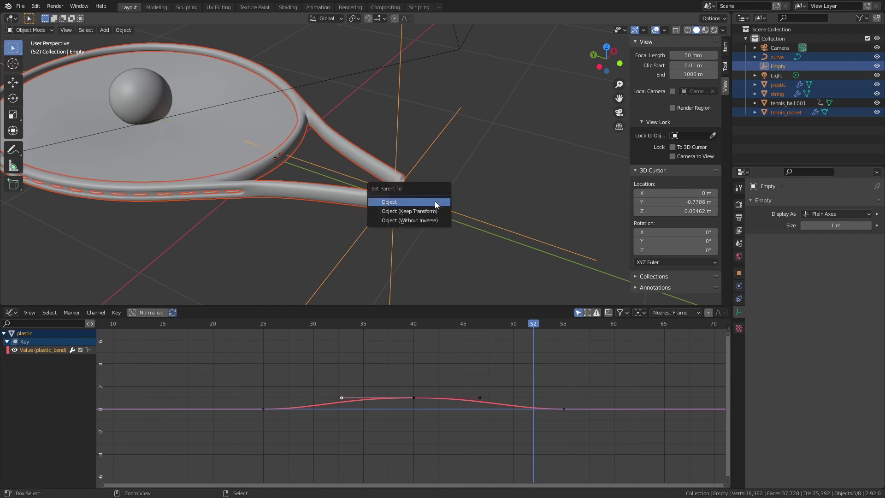
{"action": "left_click", "coordinate": [435, 201]}
{"action": "left_click", "coordinate": [438, 205]}
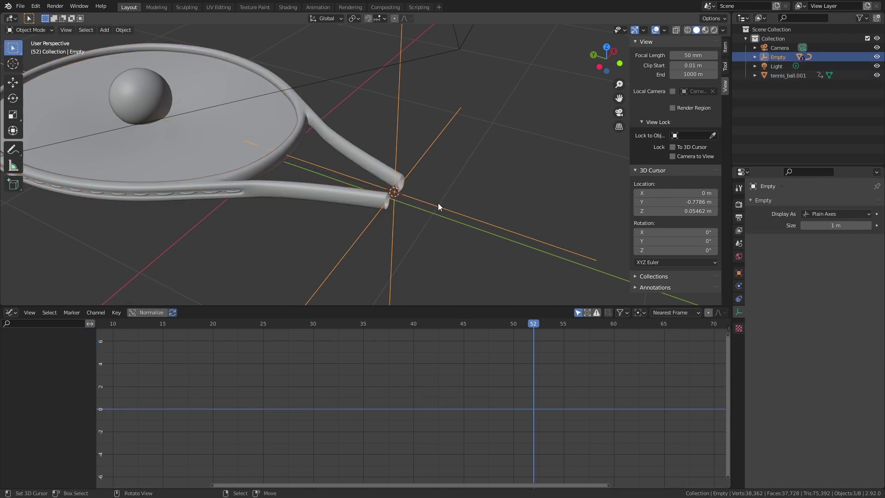
{"action": "key", "text": "g"}
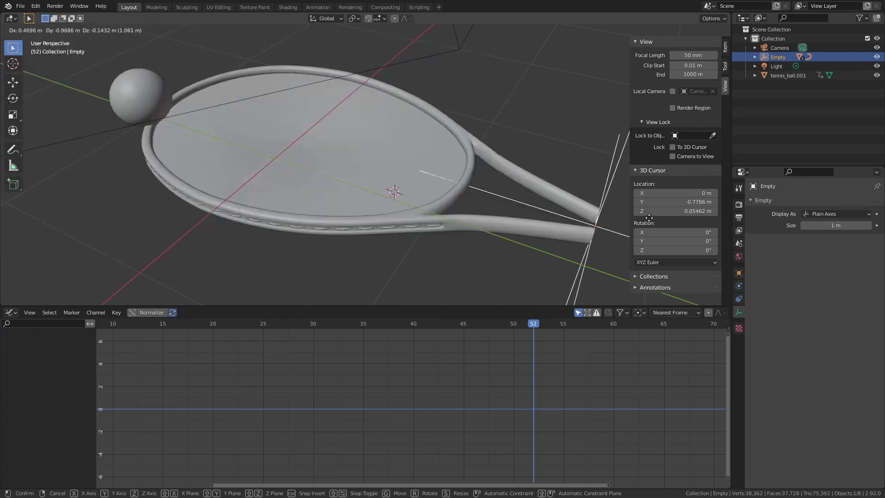
{"action": "right_click", "coordinate": [477, 181]}
Split the Graph Editor area in two, change the upper part to a Timeline and enlarge it.
{"action": "middle_click_drag", "start_coordinate": [400, 183], "coordinate": [496, 203], "text": "shift"}
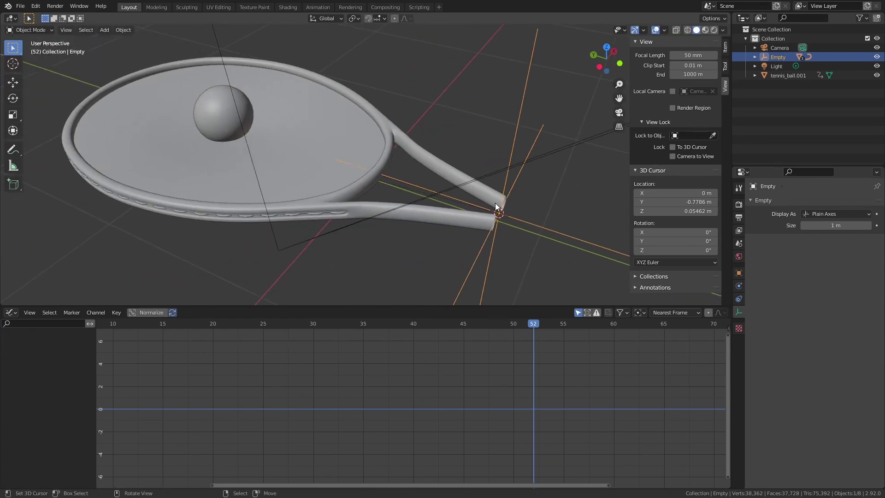
{"action": "scroll", "coordinate": [292, 360], "scroll_direction": "down", "scroll_amount": 5}
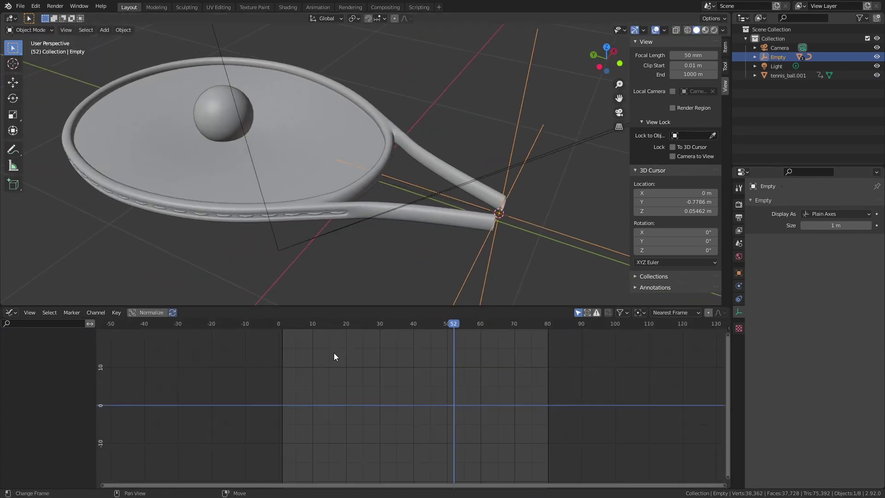
{"action": "left_click_drag", "start_coordinate": [2, 305], "coordinate": [5, 342]}
{"action": "left_click", "coordinate": [10, 312]}
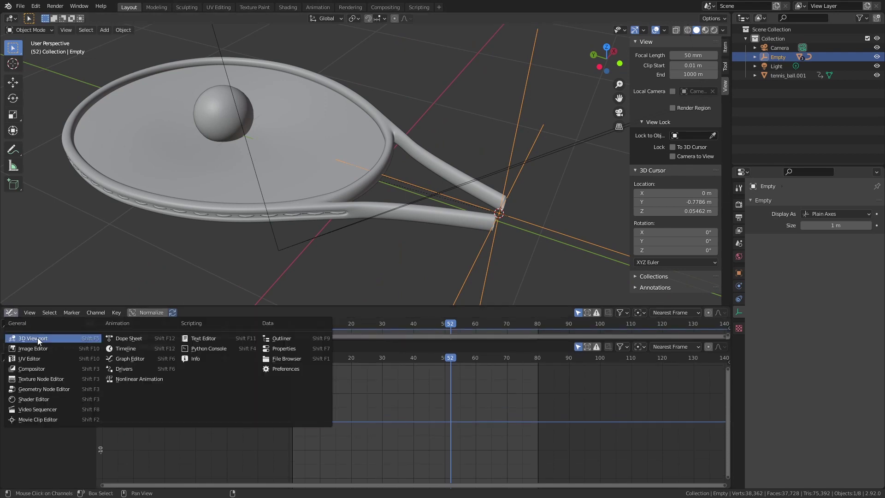
{"action": "left_click", "coordinate": [126, 348]}
{"action": "left_click_drag", "start_coordinate": [303, 341], "coordinate": [303, 400]}
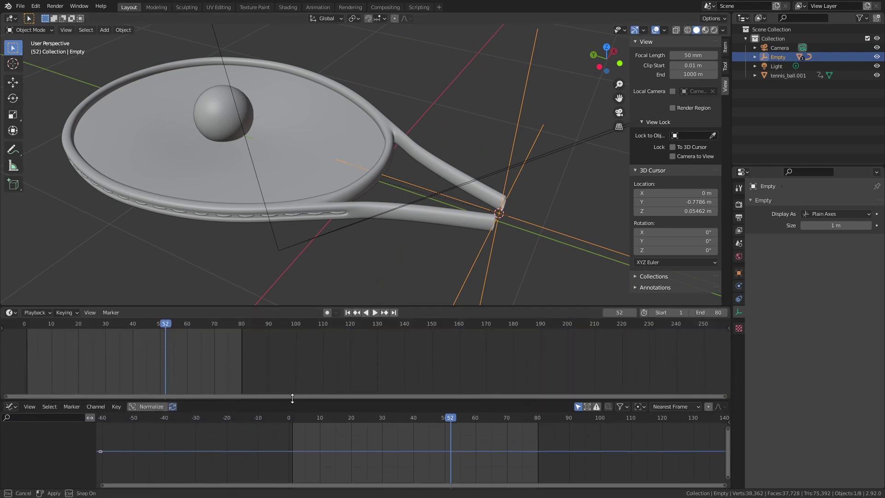
{"action": "middle_click_drag", "start_coordinate": [392, 152], "coordinate": [443, 211]}
{"action": "left_click_drag", "start_coordinate": [115, 323], "coordinate": [135, 326]}
{"action": "middle_click_drag", "start_coordinate": [416, 218], "coordinate": [430, 210]}
{"action": "key", "text": "r"}
{"action": "key", "text": "x"}
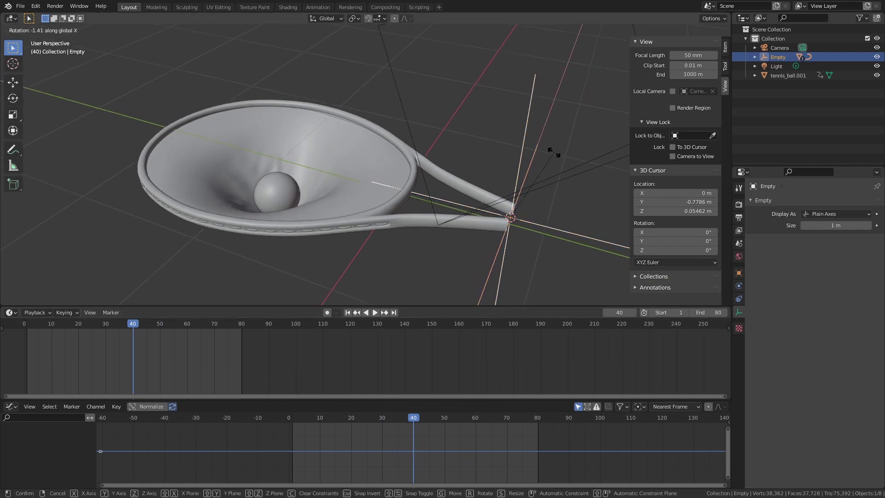
{"action": "key", "text": "Escape"}
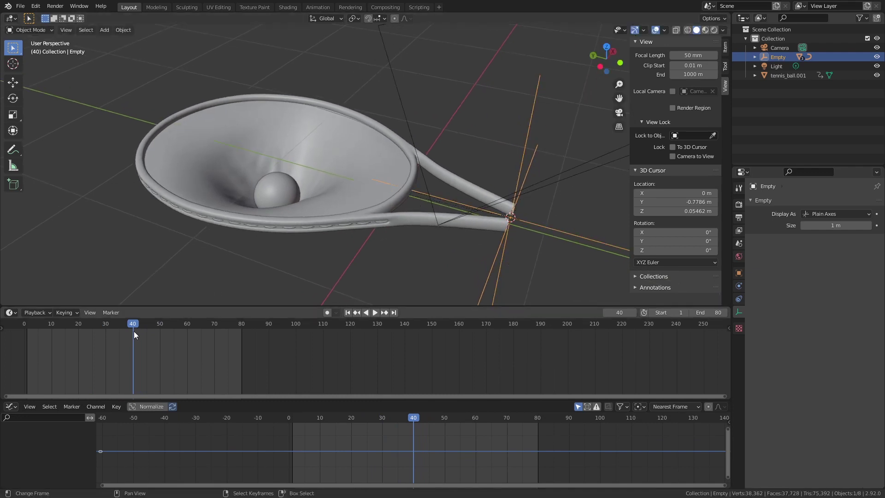
Insert rotation keyframes for the unrotated empty at frames 38 and 42.
{"action": "key", "text": "Left"}
{"action": "key", "text": "Left"}
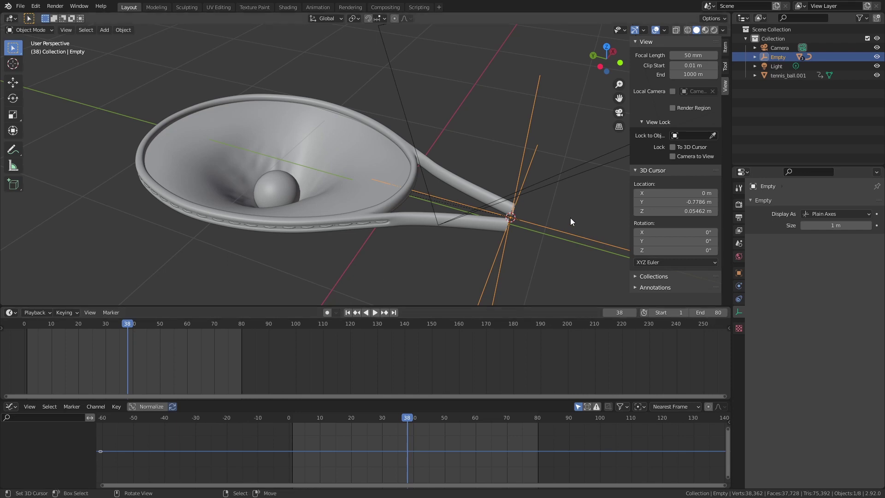
{"action": "key", "text": "i"}
{"action": "left_click", "coordinate": [557, 230]}
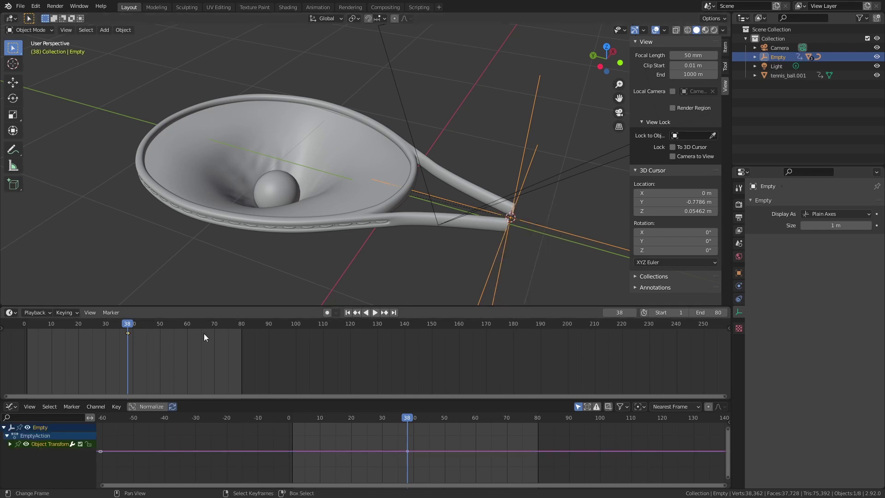
{"action": "key", "text": "Right"}
{"action": "key", "text": "Right"}
{"action": "key", "text": "Right"}
{"action": "key", "text": "Right"}
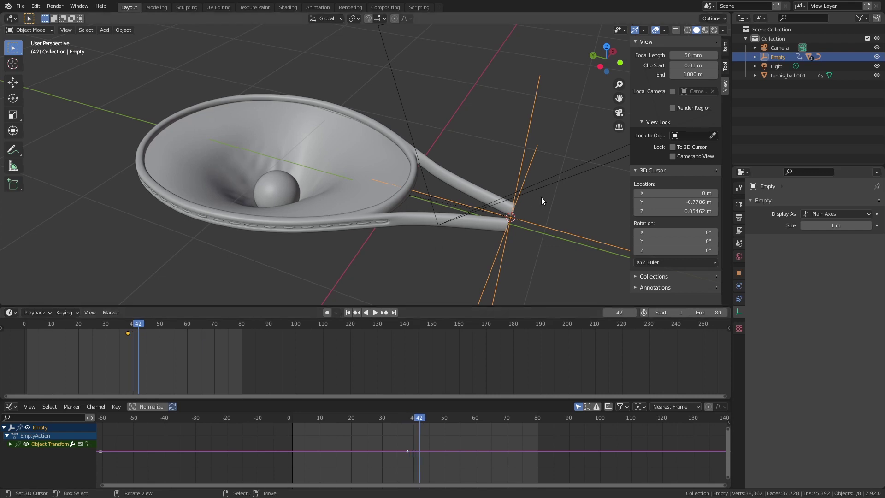
{"action": "key", "text": "i"}
{"action": "left_click", "coordinate": [542, 197]}
At frame 40, rotate the empty about -0.7° around the global X axis and insert a rotation keyframe.
{"action": "key", "text": "Left"}
{"action": "key", "text": "Left"}
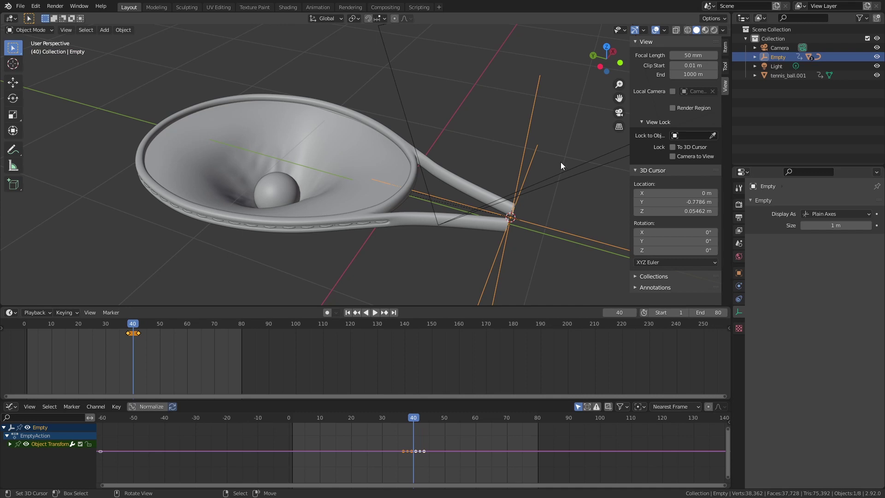
{"action": "key", "text": "r"}
{"action": "key", "text": "x"}
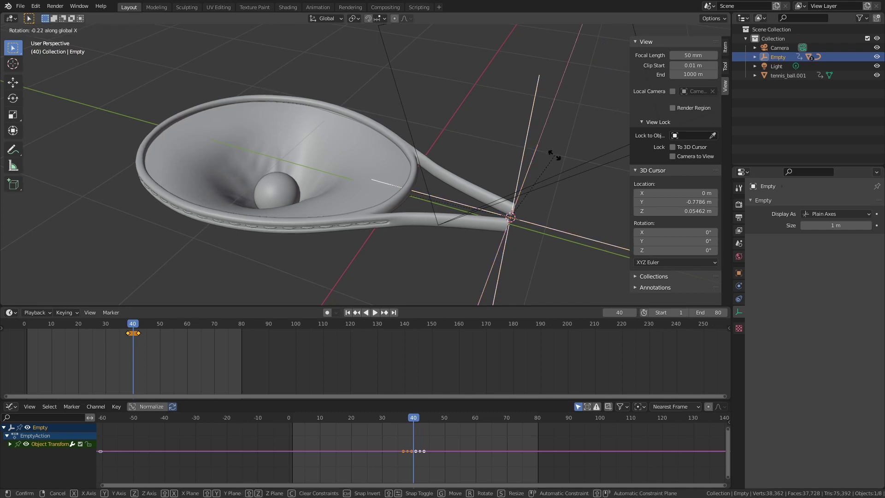
{"action": "left_click", "coordinate": [540, 142]}
{"action": "key", "text": "i"}
{"action": "left_click", "coordinate": [540, 141]}
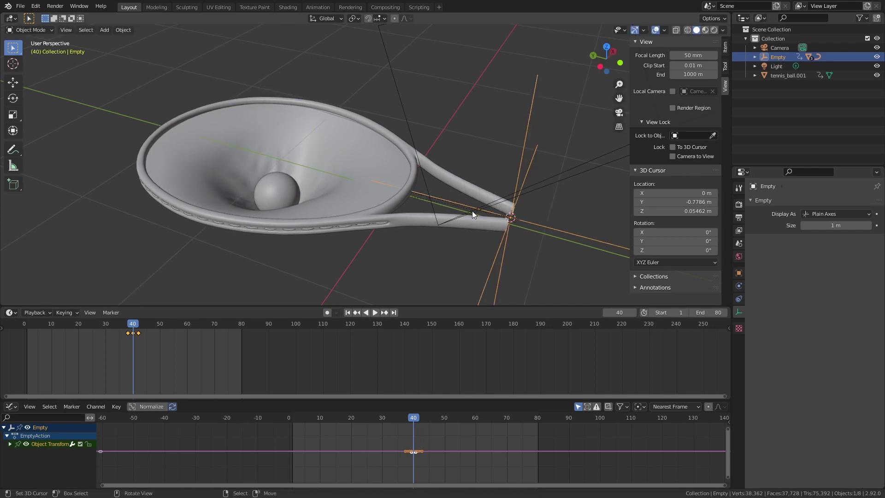
Play the animation repeatedly from around frame 30 to check how the racket tilts when the ball hits.
{"action": "left_click", "coordinate": [120, 326]}
{"action": "key", "text": "space"}
{"action": "left_click", "coordinate": [115, 322]}
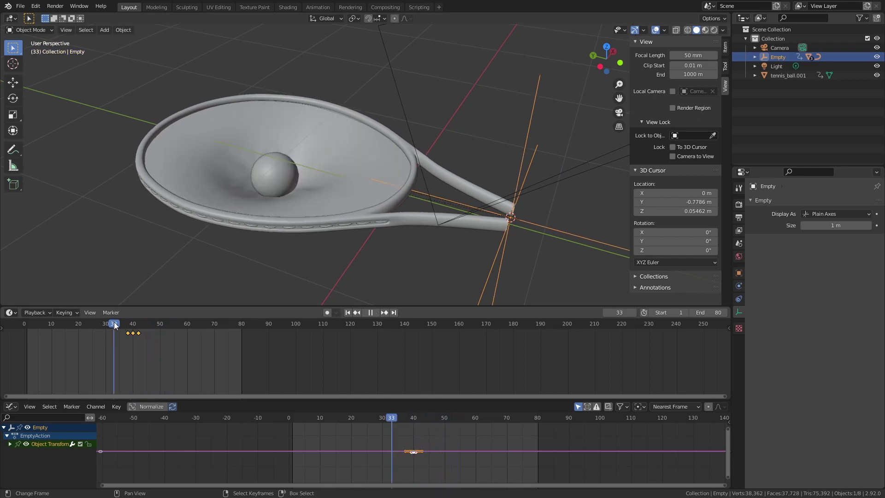
{"action": "key", "text": "space"}
{"action": "left_click", "coordinate": [103, 323]}
{"action": "key", "text": "space"}
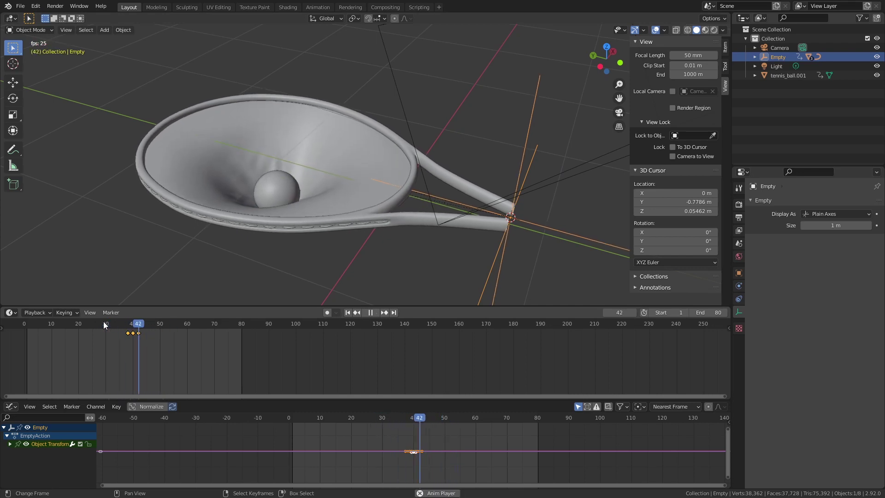
{"action": "key", "text": "space"}
{"action": "left_click", "coordinate": [102, 322]}
{"action": "key", "text": "space"}
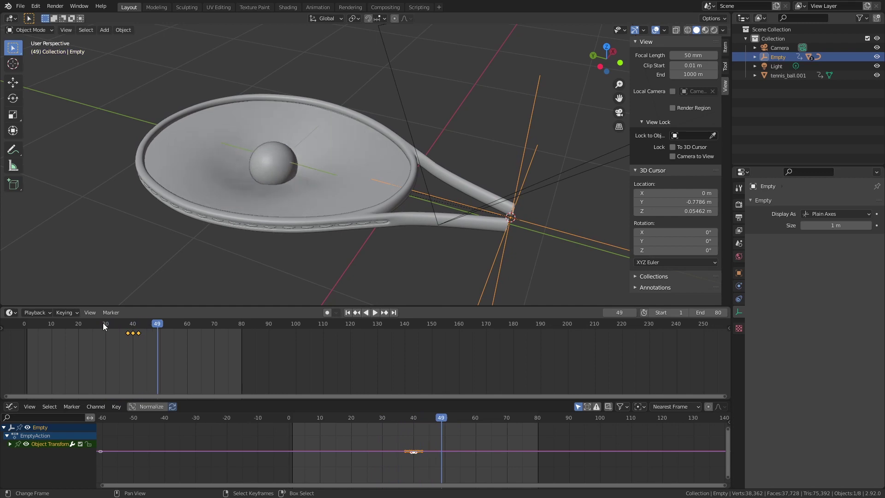
{"action": "left_click", "coordinate": [104, 323]}
{"action": "key", "text": "space"}
Move the empty's first rotation keyframe back to frame 30, checking the slower tilt in playback.
{"action": "left_click", "coordinate": [126, 335]}
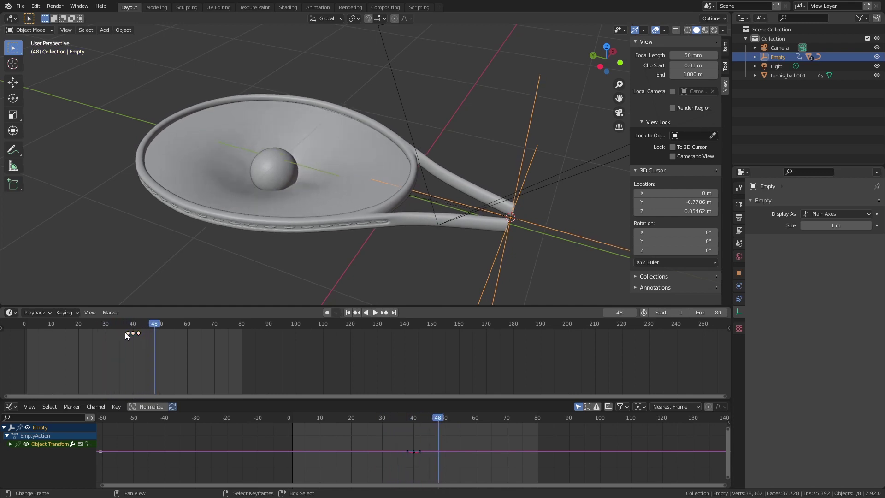
{"action": "left_click_drag", "start_coordinate": [130, 337], "coordinate": [122, 337]}
{"action": "left_click", "coordinate": [109, 322]}
{"action": "key", "text": "space"}
{"action": "left_click", "coordinate": [77, 318]}
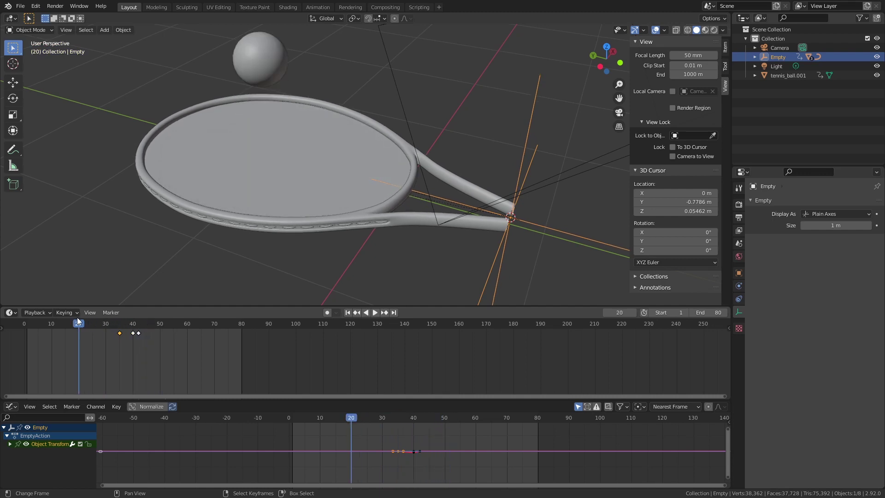
{"action": "key", "text": "space"}
{"action": "left_click_drag", "start_coordinate": [119, 333], "coordinate": [103, 335]}
{"action": "left_click", "coordinate": [98, 319]}
{"action": "key", "text": "space"}
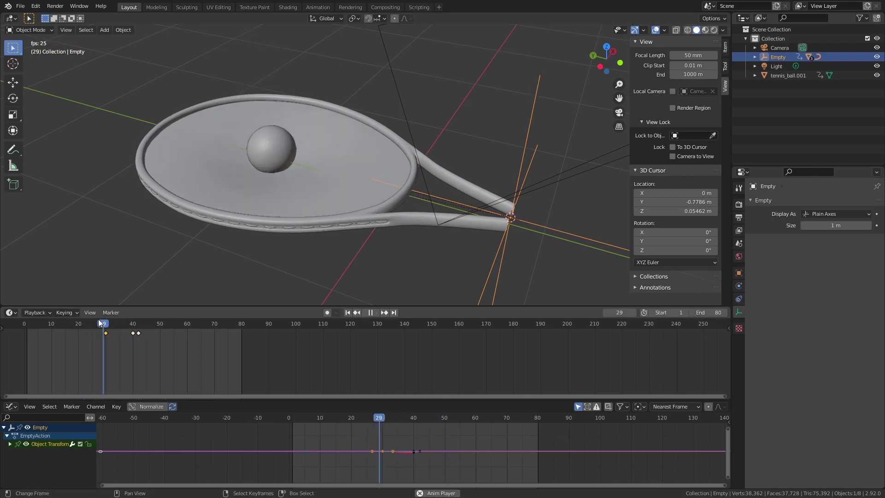
{"action": "key", "text": "space"}
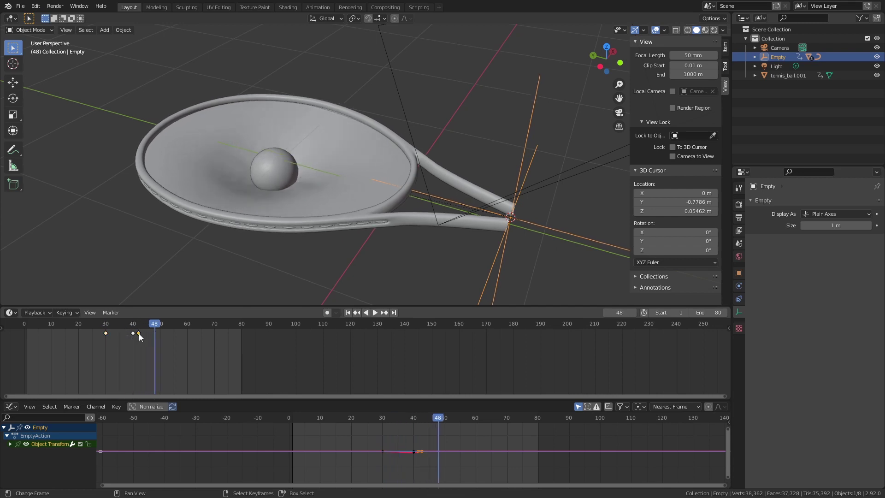
Move the empty's last rotation keyframe to frame 50 and play back the racket's return motion.
{"action": "left_click", "coordinate": [136, 323]}
{"action": "key", "text": "g"}
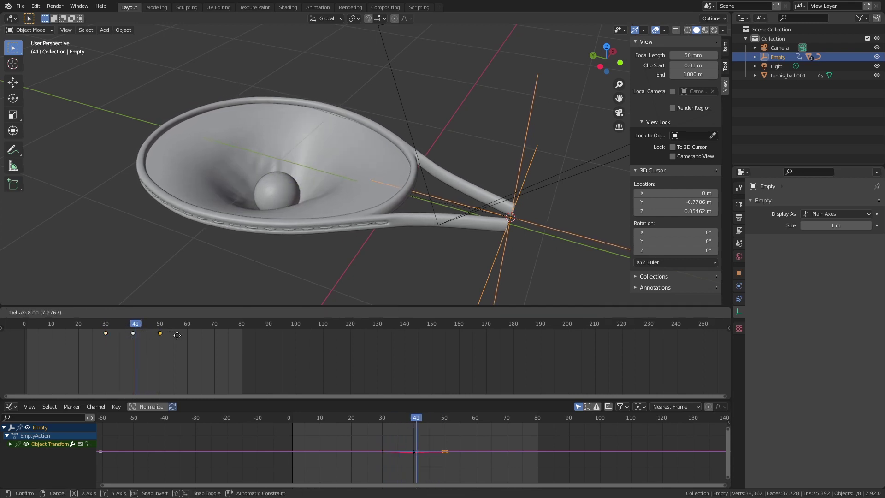
{"action": "left_click", "coordinate": [177, 335]}
{"action": "left_click", "coordinate": [103, 323]}
{"action": "key", "text": "space"}
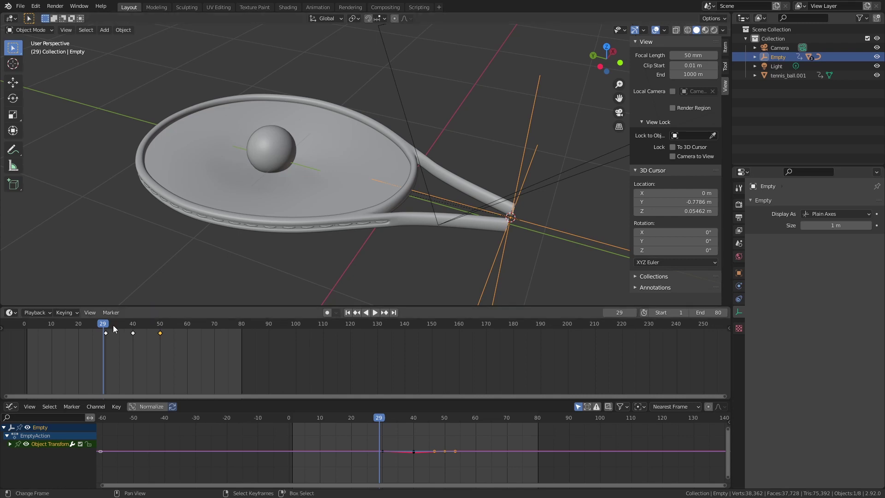
{"action": "left_click_drag", "start_coordinate": [113, 327], "coordinate": [133, 327]}
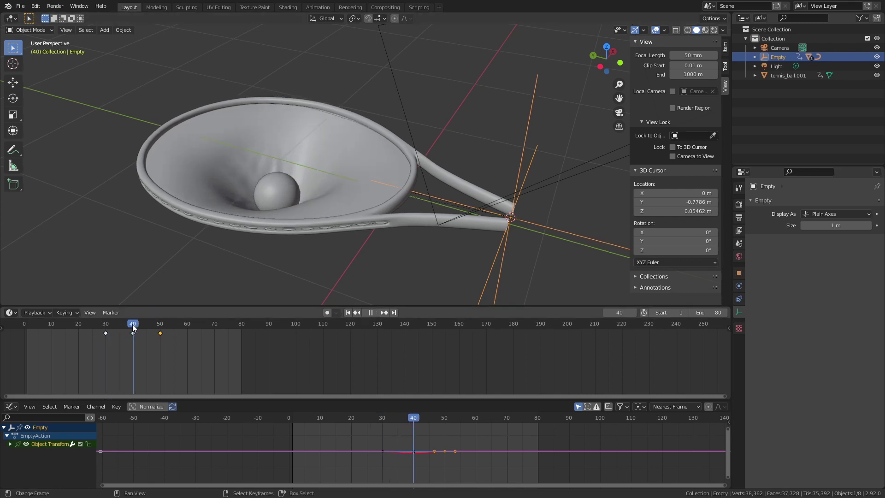
{"action": "key", "text": "space"}
Show the empty's transform values and step through frames 40 to 50 to examine its X rotation.
{"action": "left_click", "coordinate": [725, 46]}
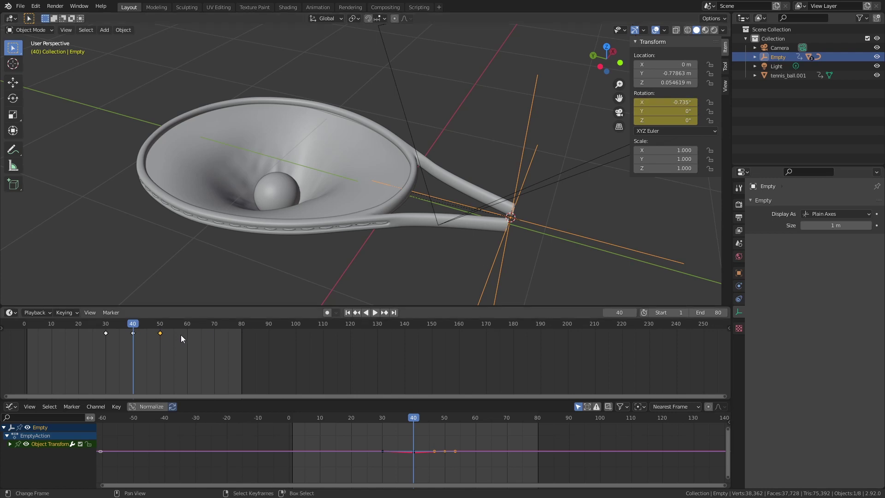
{"action": "key", "text": "Right"}
{"action": "key", "text": "Right"}
{"action": "key", "text": "Right"}
{"action": "key", "text": "Right"}
{"action": "key", "text": "Right"}
{"action": "key", "text": "Right"}
{"action": "key", "text": "Right"}
{"action": "key", "text": "Right"}
{"action": "key", "text": "Right"}
{"action": "key", "text": "Right"}
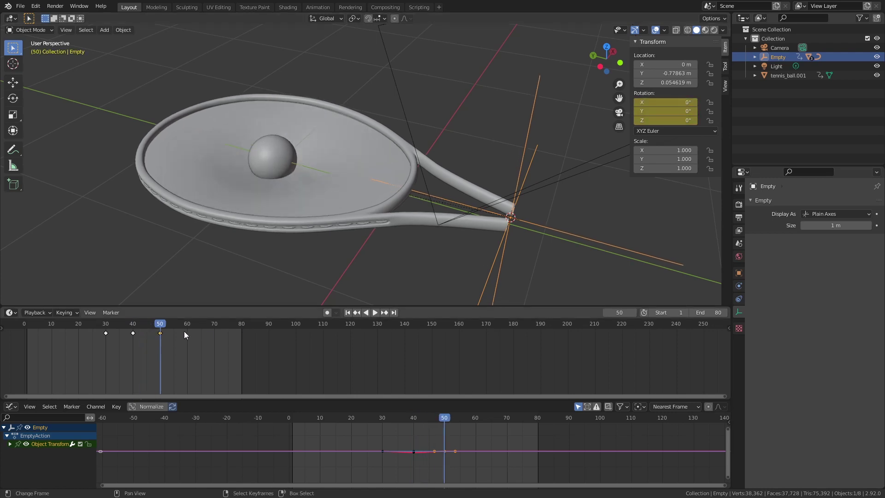
Play back the bounce with the racket tilt from before the impact, also viewing it from farther away.
{"action": "key", "text": "space"}
{"action": "left_click", "coordinate": [96, 326]}
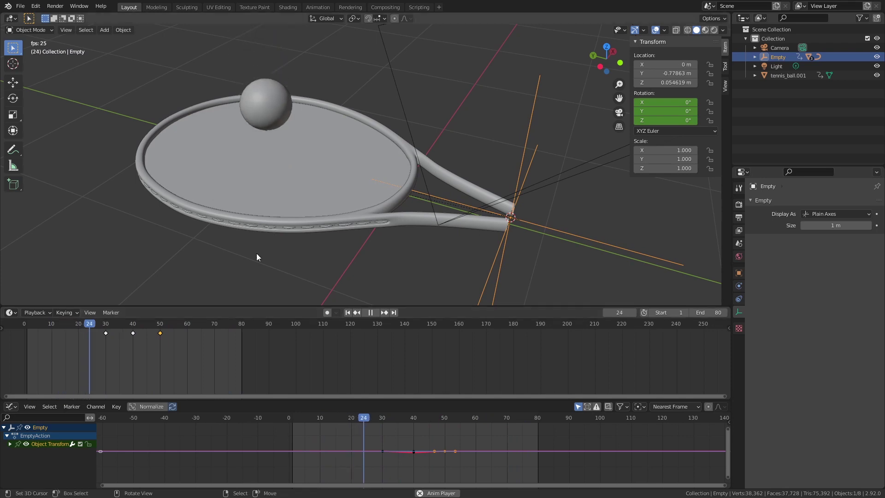
{"action": "left_click", "coordinate": [371, 312]}
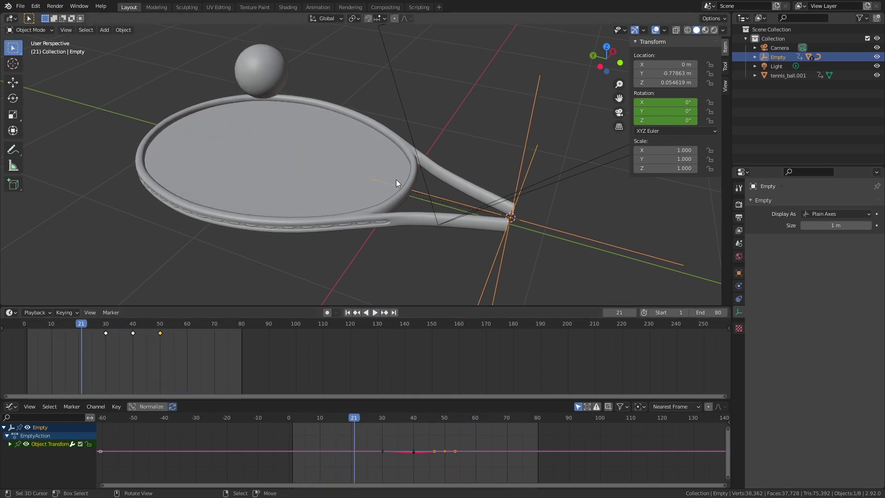
{"action": "middle_click_drag", "start_coordinate": [395, 179], "coordinate": [438, 131]}
{"action": "key", "text": "space"}
{"action": "left_click", "coordinate": [54, 324]}
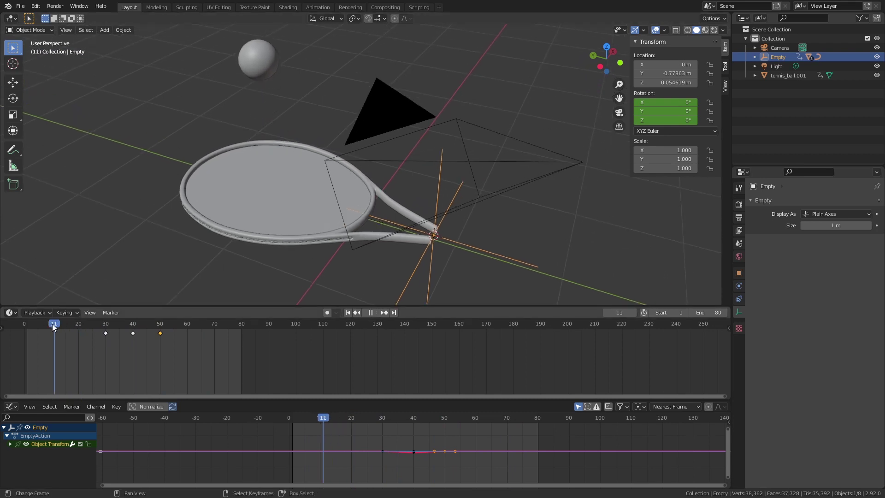
{"action": "left_click_drag", "start_coordinate": [51, 323], "coordinate": [48, 324]}
{"action": "key", "text": "space"}
{"action": "key", "text": "r"}
{"action": "key", "text": "y"}
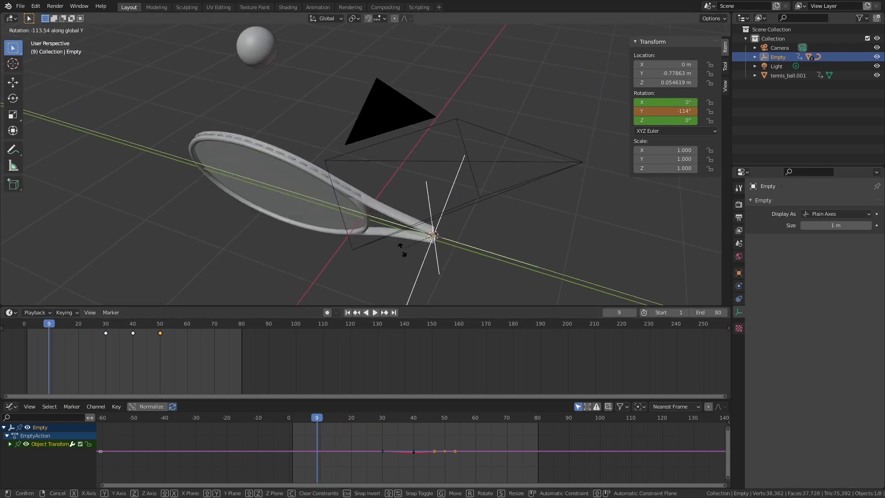
{"action": "right_click", "coordinate": [488, 219]}
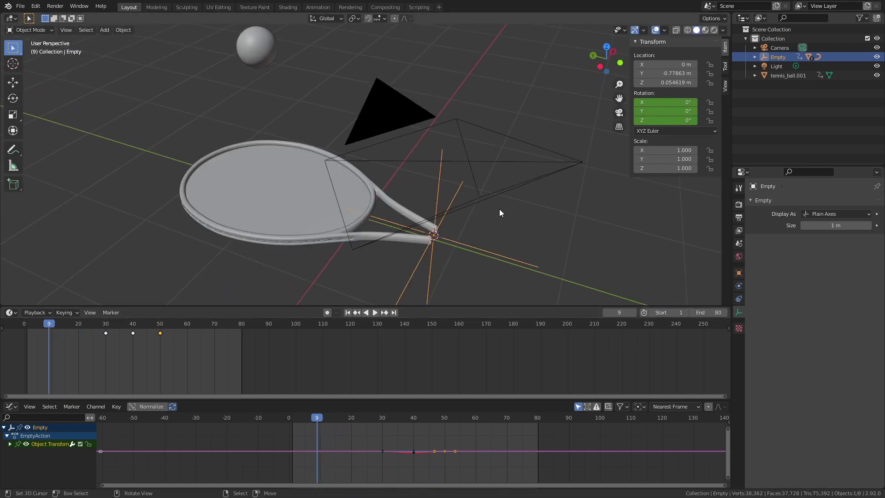
Play back the bounce through the camera view and stop it at frame 59.
{"action": "left_click", "coordinate": [375, 313]}
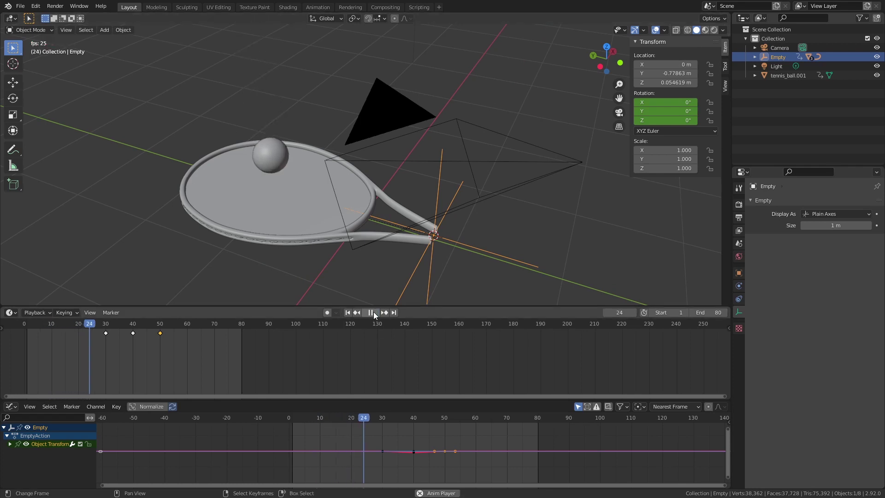
{"action": "key", "text": "KP_0"}
{"action": "key", "text": "space"}
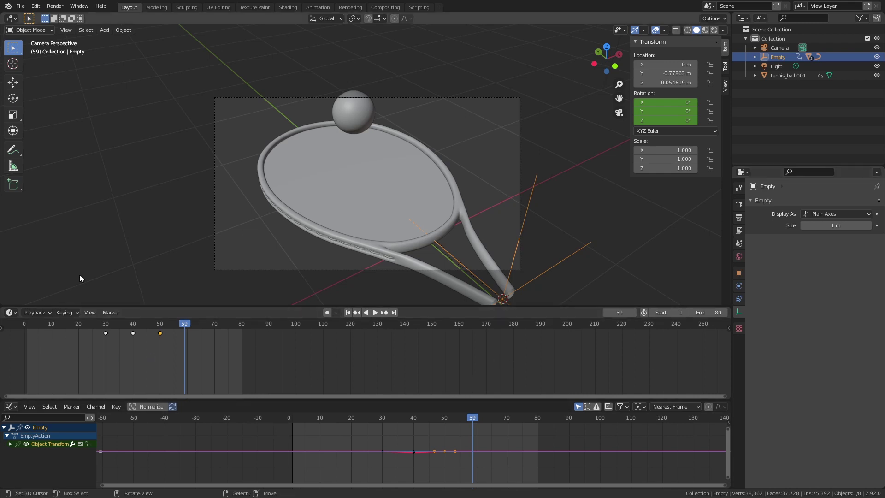
Switch to the Shading workspace and show the World shader nodes.
{"action": "left_click", "coordinate": [288, 7]}
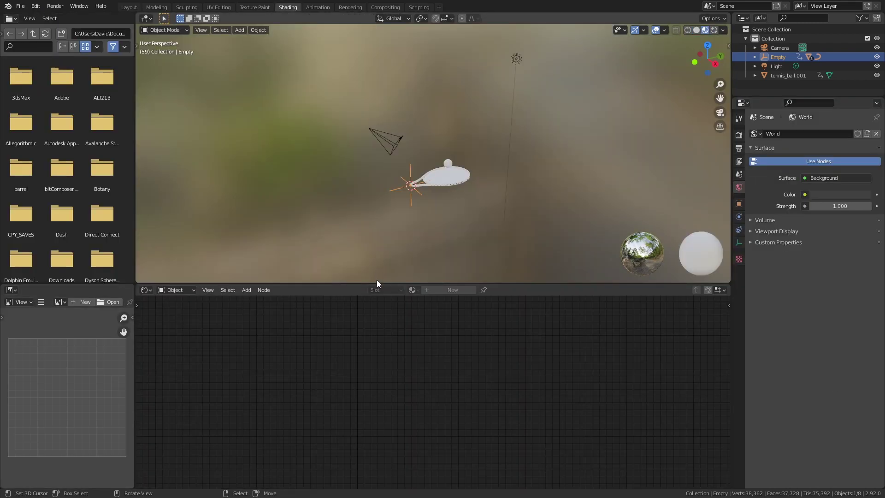
{"action": "left_click", "coordinate": [182, 290]}
{"action": "left_click", "coordinate": [184, 308]}
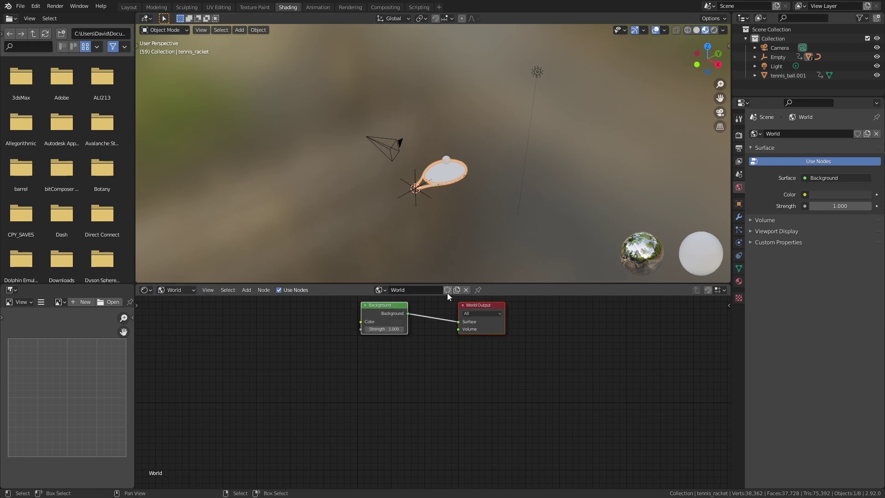
Add an Environment Texture node to the World shader and connect its Color to the Background color.
{"action": "key", "text": "shift+a"}
{"action": "left_click", "coordinate": [342, 331]}
{"action": "type", "text": "env"}
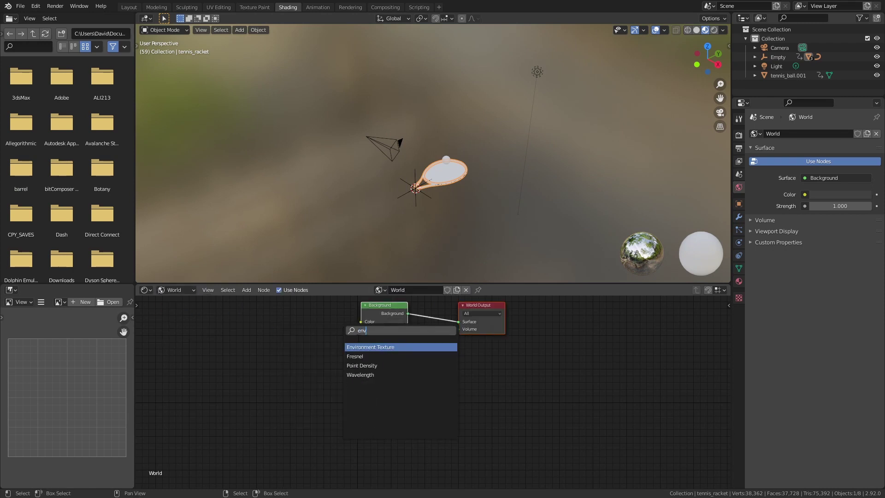
{"action": "key", "text": "Return"}
{"action": "left_click", "coordinate": [271, 324]}
{"action": "left_click_drag", "start_coordinate": [337, 328], "coordinate": [361, 321]}
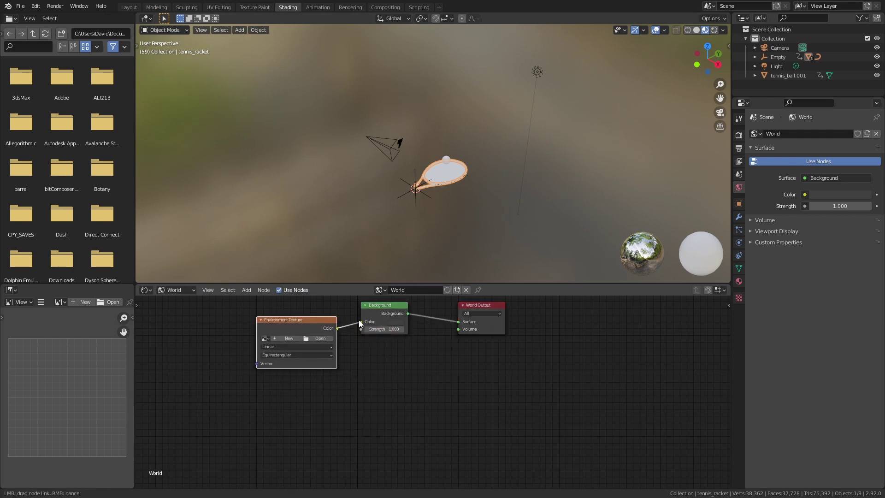
Load cloud_layers_4k.hdr into the Environment Texture and preview the racket with rendered shading.
{"action": "left_click", "coordinate": [319, 339]}
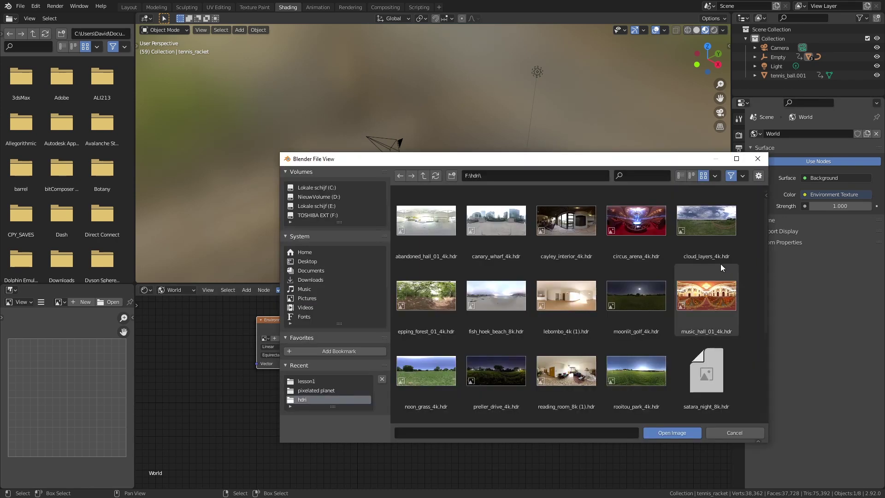
{"action": "left_click", "coordinate": [718, 231]}
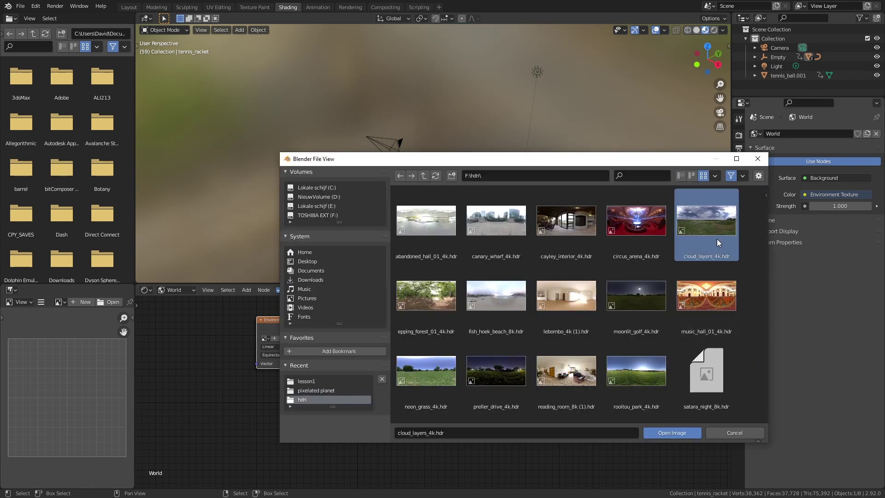
{"action": "left_click", "coordinate": [692, 432]}
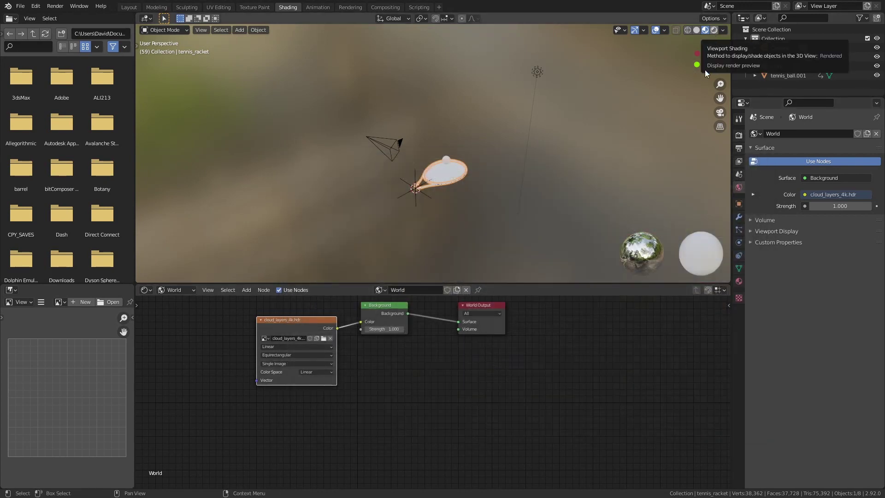
{"action": "left_click", "coordinate": [714, 30]}
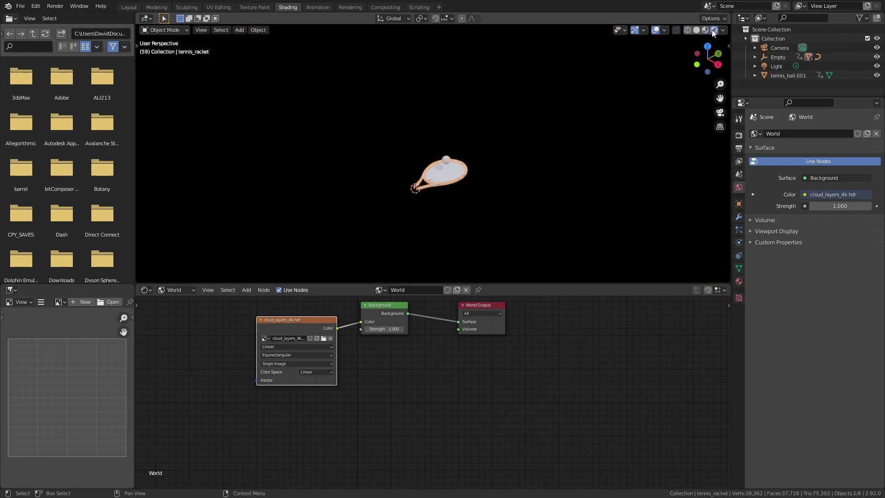
{"action": "mouse_move", "coordinate": [561, 164]}
{"action": "middle_mouse_down"}
{"action": "mouse_move", "coordinate": [503, 177]}
{"action": "mouse_move", "coordinate": [588, 118]}
{"action": "mouse_move", "coordinate": [449, 156]}
{"action": "middle_mouse_up"}
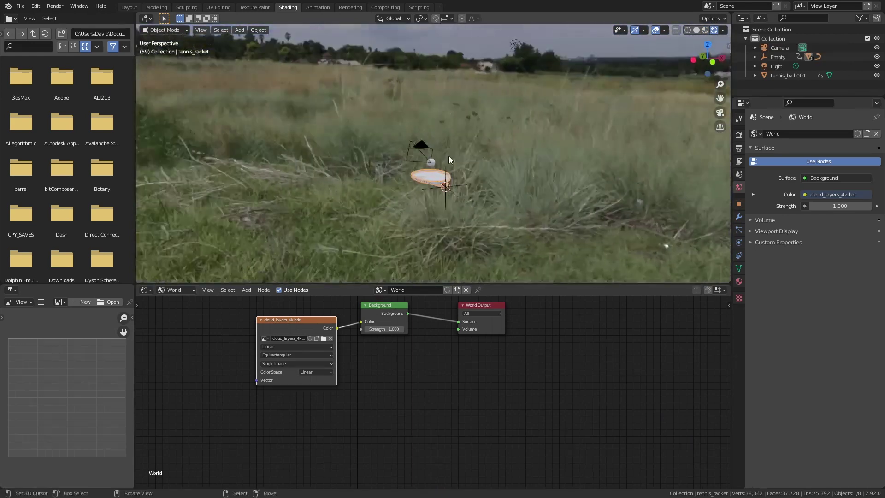
{"action": "scroll", "coordinate": [476, 184], "scroll_direction": "up", "scroll_amount": 6}
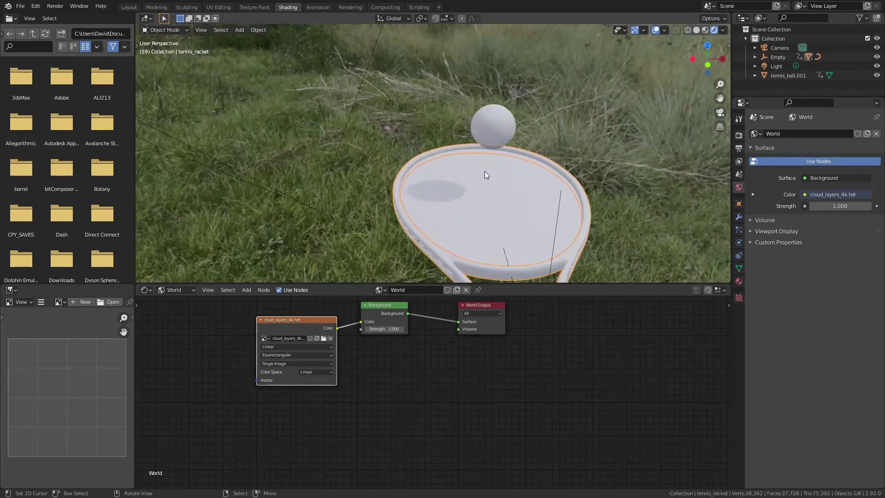
Return the viewport to solid shading and change the render engine to Cycles.
{"action": "left_click", "coordinate": [739, 134]}
{"action": "left_click", "coordinate": [821, 134]}
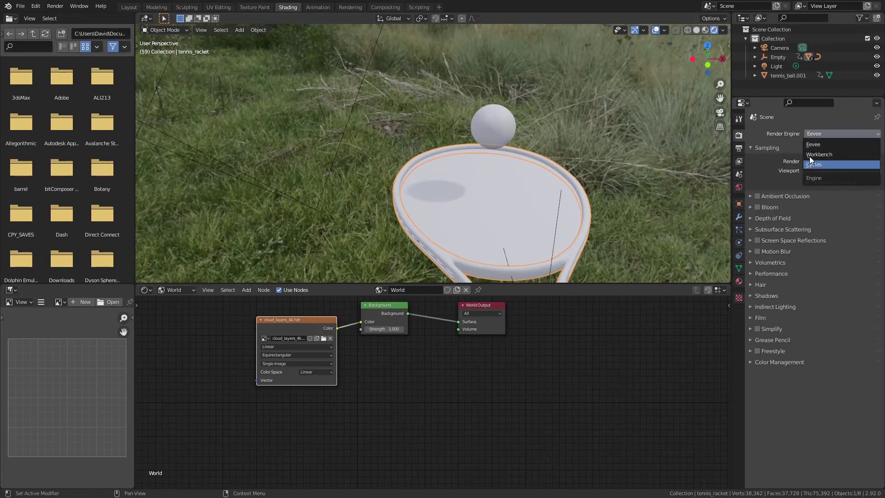
{"action": "left_click", "coordinate": [697, 30]}
{"action": "left_click", "coordinate": [816, 133]}
{"action": "left_click", "coordinate": [830, 165]}
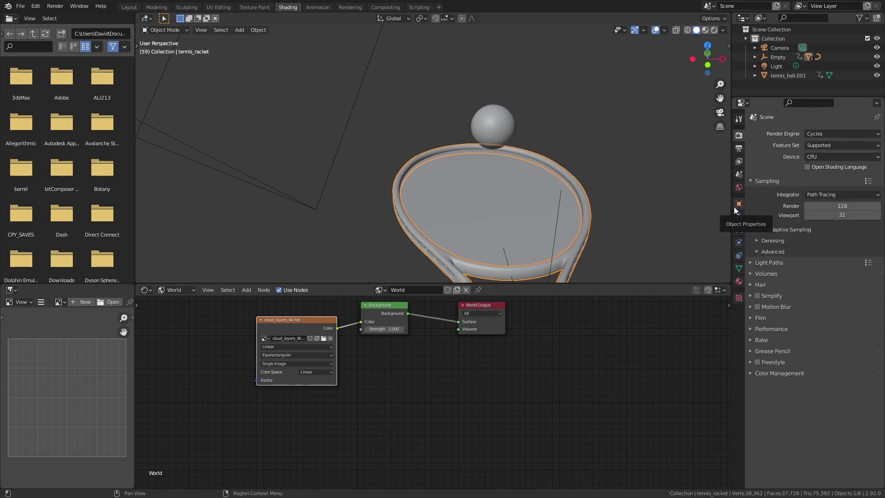
Set the Cycles device to GPU Compute and enable CUDA as the render device in the preferences.
{"action": "left_click", "coordinate": [822, 157]}
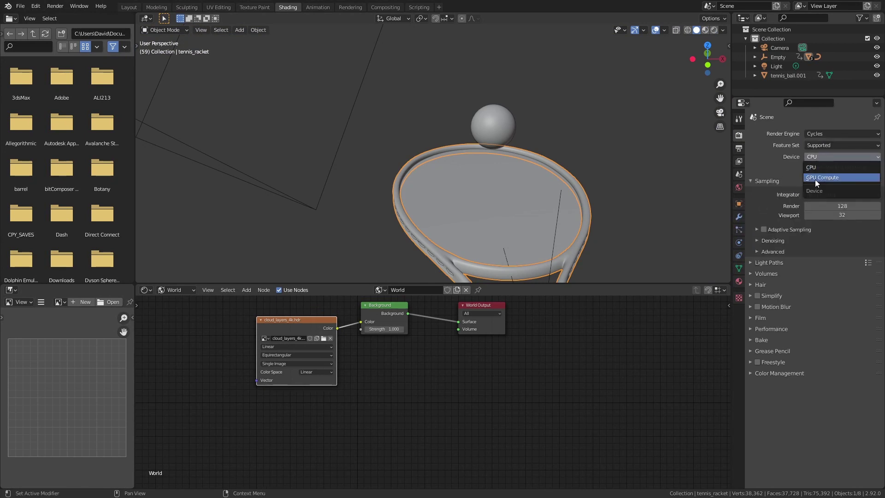
{"action": "left_click", "coordinate": [817, 178]}
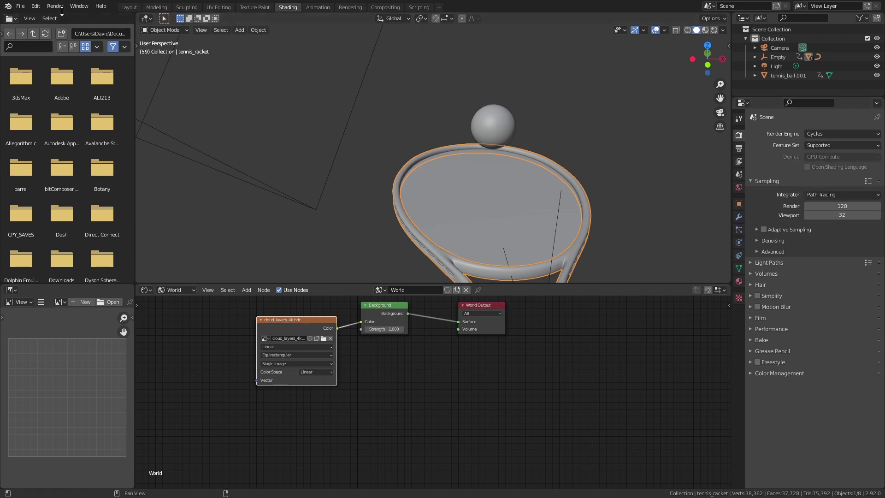
{"action": "left_click", "coordinate": [35, 6]}
{"action": "left_click", "coordinate": [46, 139]}
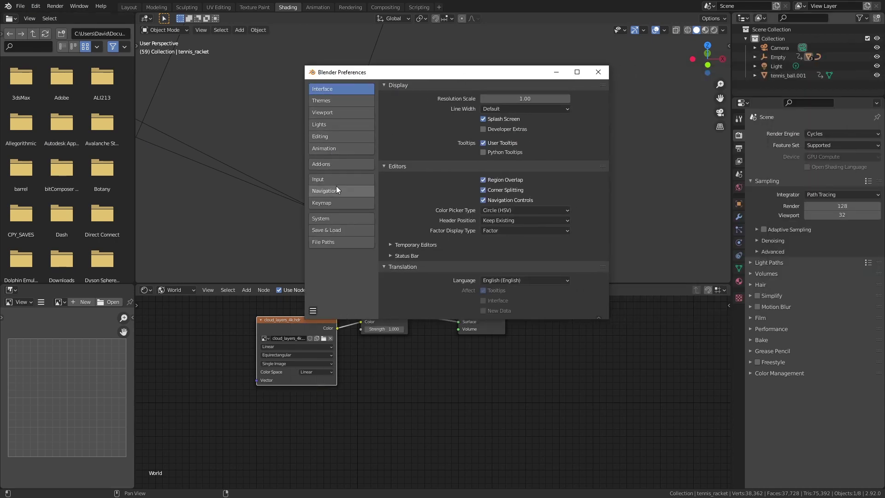
{"action": "left_click", "coordinate": [337, 218]}
{"action": "left_click", "coordinate": [473, 100]}
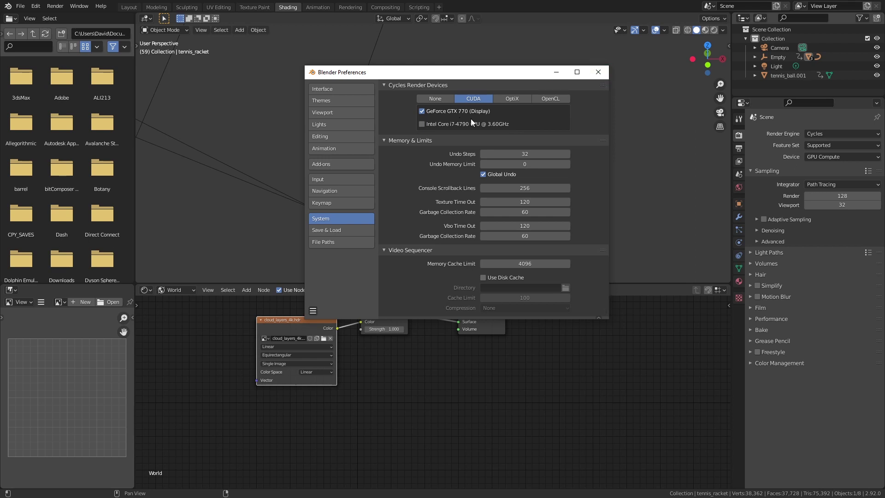
{"action": "left_click", "coordinate": [598, 72]}
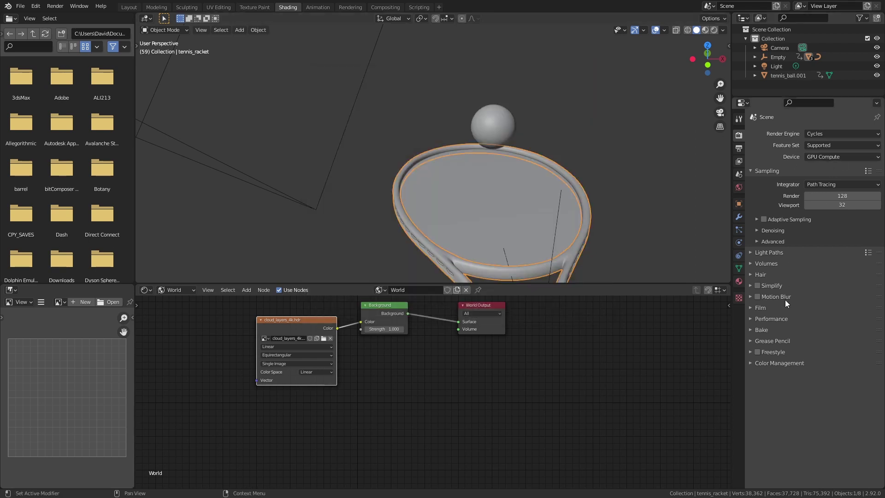
Set the render tile size to 256 px in X and Y and enable NLM denoising for final renders.
{"action": "left_click", "coordinate": [783, 321]}
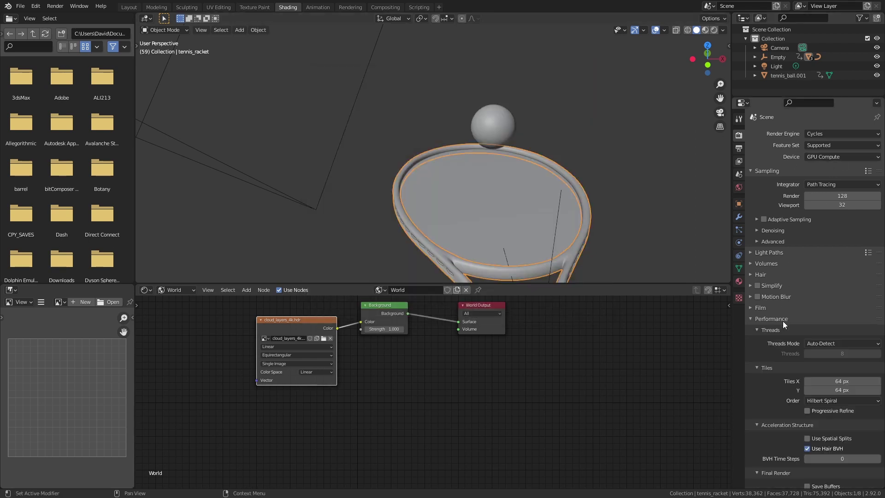
{"action": "left_click", "coordinate": [836, 380]}
{"action": "type", "text": "256"}
{"action": "key", "text": "Return"}
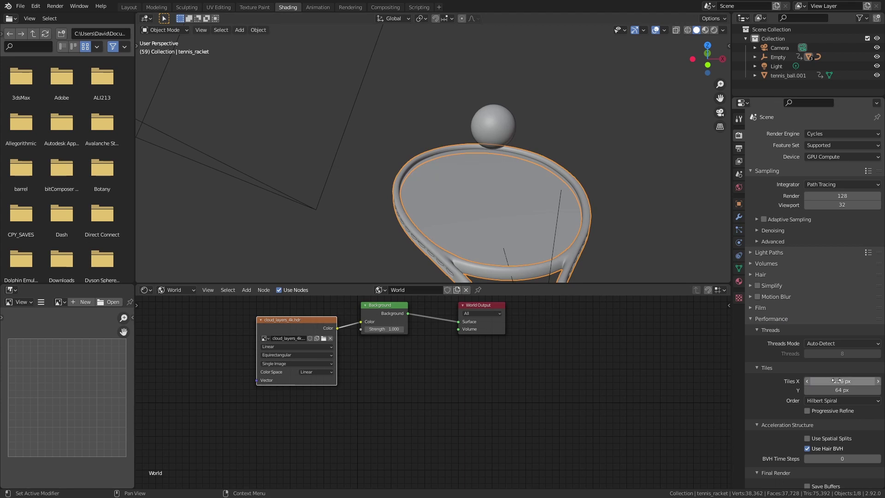
{"action": "left_click", "coordinate": [841, 390]}
{"action": "type", "text": "256"}
{"action": "key", "text": "Return"}
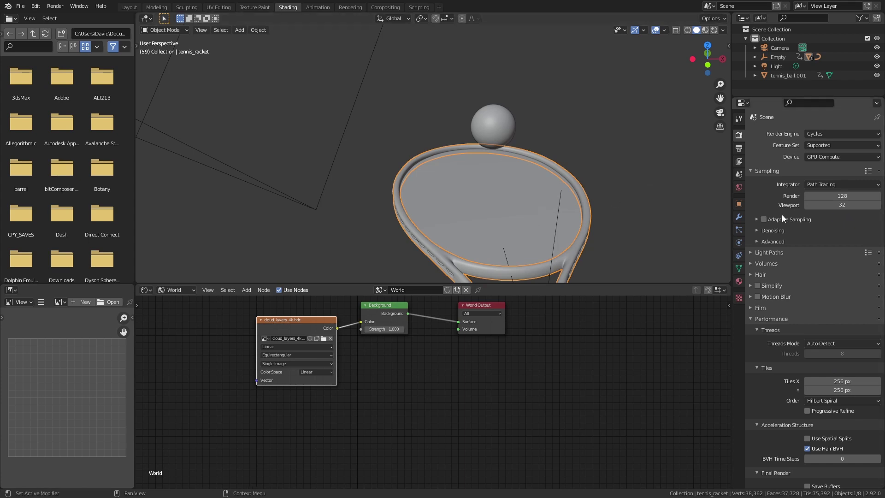
{"action": "left_click", "coordinate": [775, 230]}
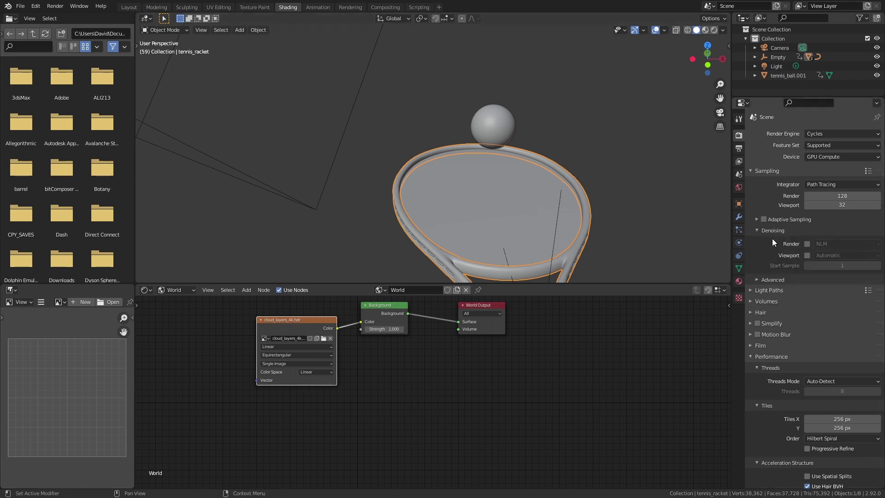
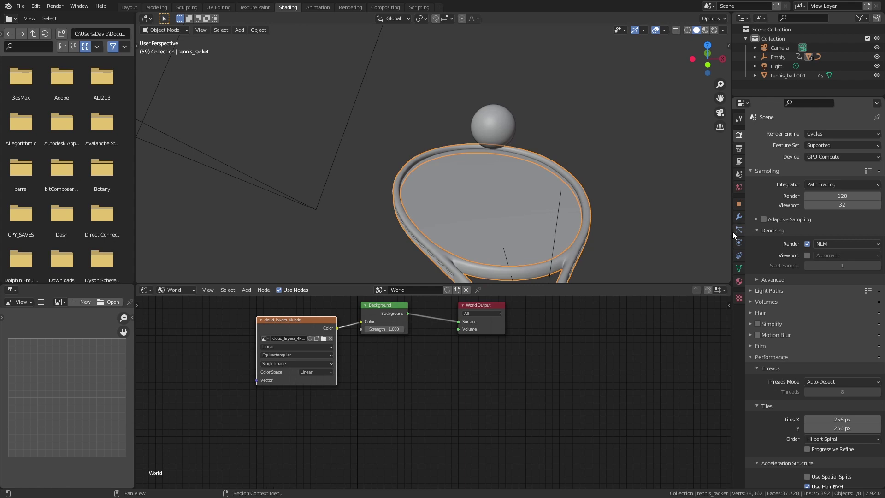
Set the viewport samples to 8 and show the camera view with rendered shading.
{"action": "middle_click_drag", "start_coordinate": [555, 195], "coordinate": [564, 201]}
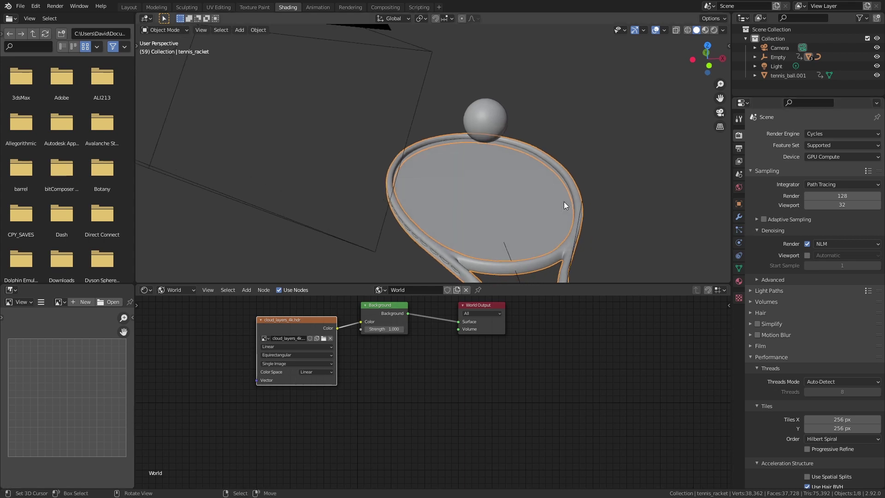
{"action": "key", "text": "KP_0"}
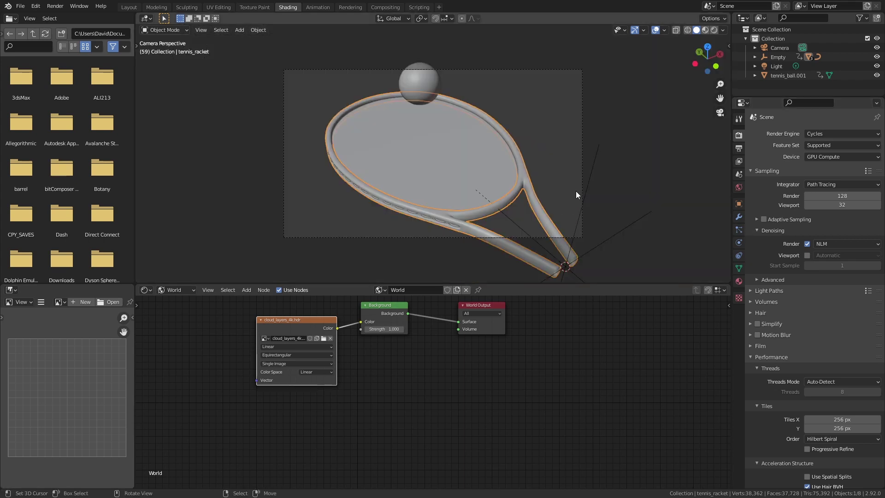
{"action": "middle_click_drag", "start_coordinate": [576, 191], "coordinate": [654, 190], "text": "shift"}
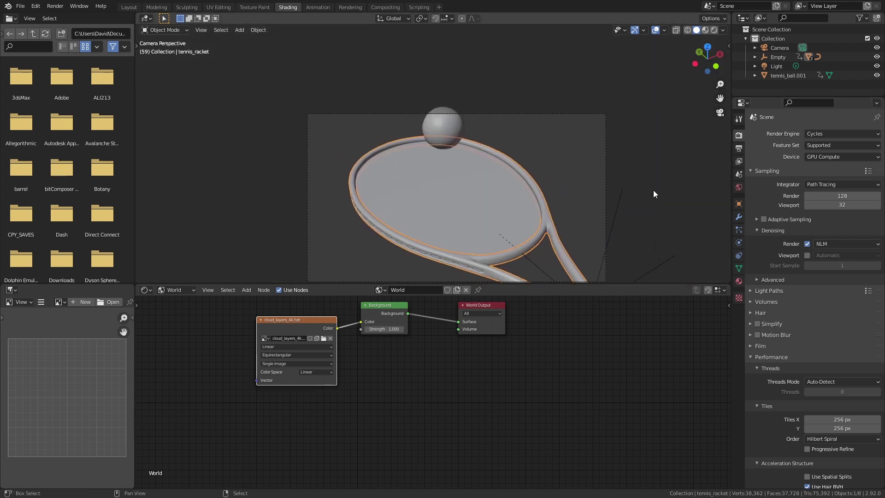
{"action": "left_click", "coordinate": [842, 204]}
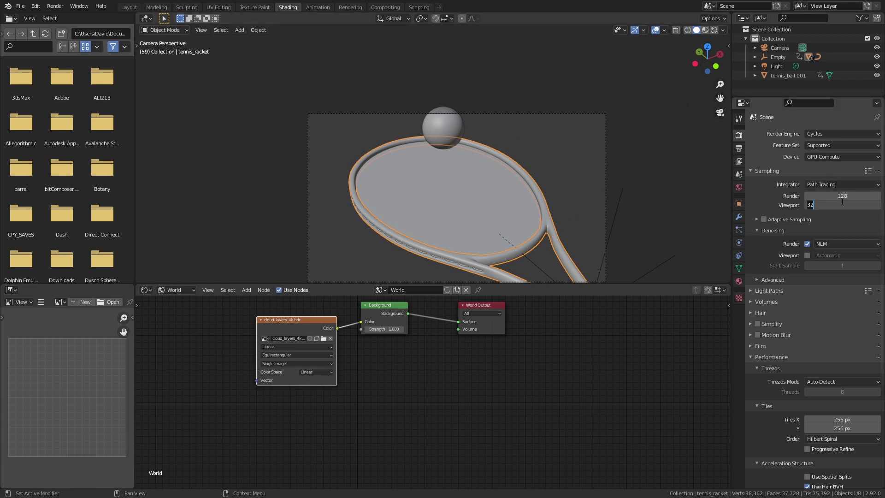
{"action": "type", "text": "8"}
{"action": "key", "text": "Return"}
{"action": "left_click", "coordinate": [715, 30]}
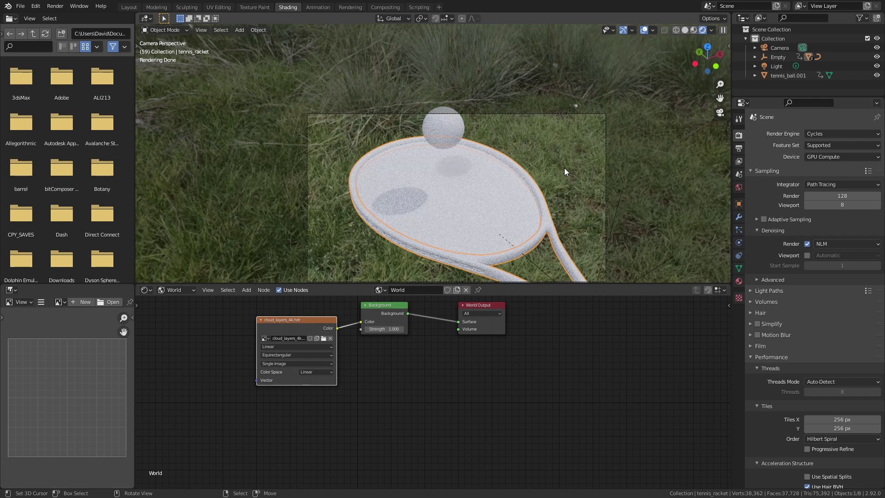
Make the film background transparent in the render settings.
{"action": "scroll", "coordinate": [565, 171], "scroll_direction": "up", "scroll_amount": 1}
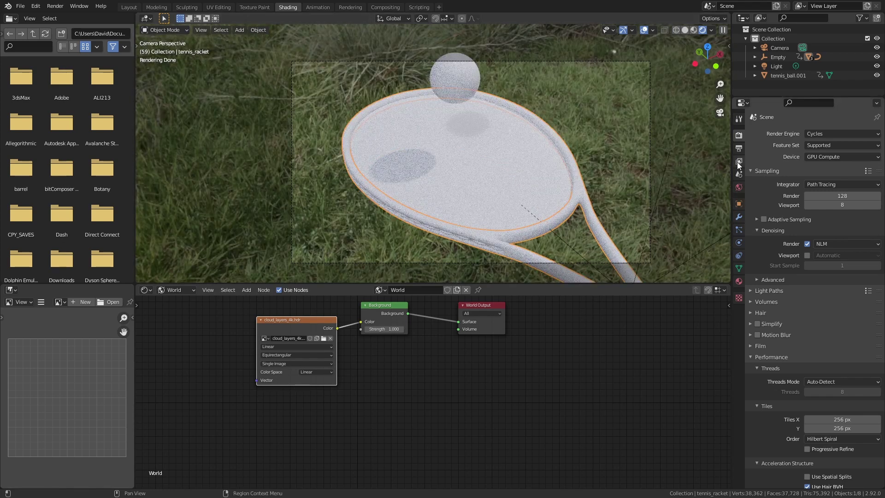
{"action": "left_click", "coordinate": [762, 345]}
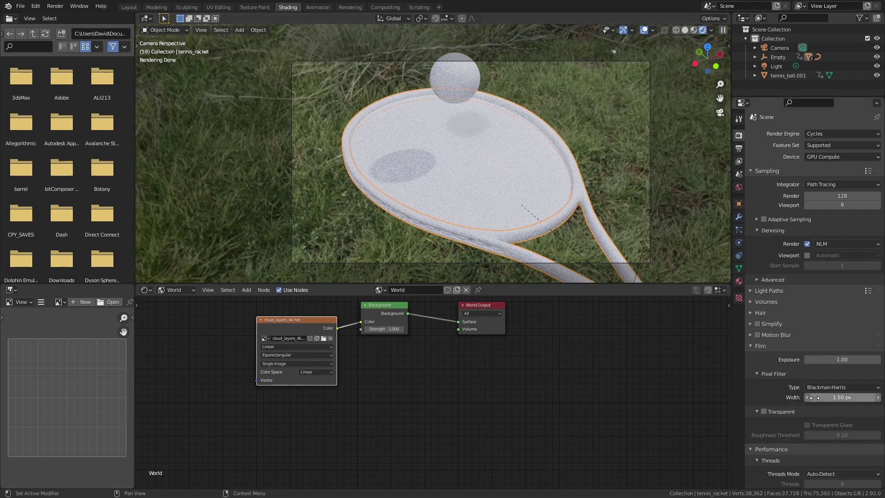
{"action": "left_click", "coordinate": [765, 411]}
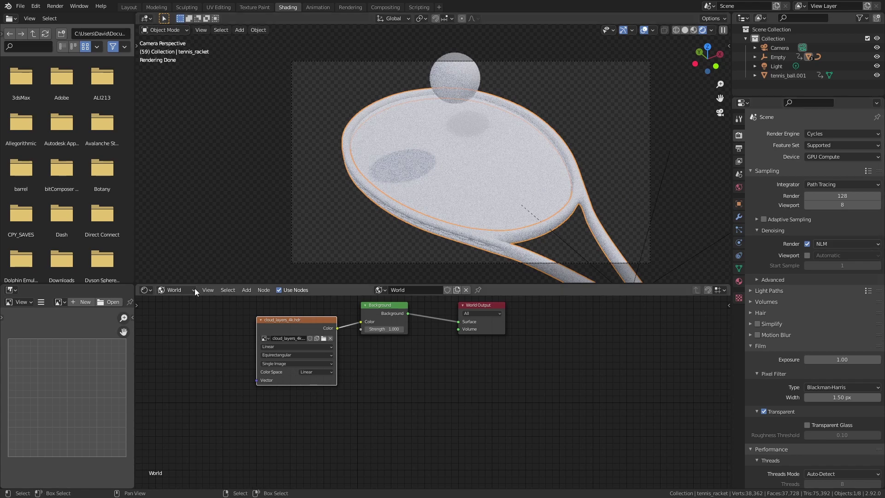
Switch the node editor to object shading and reveal the selected tennis racket in the outliner.
{"action": "left_click", "coordinate": [177, 290]}
{"action": "left_click", "coordinate": [180, 297]}
{"action": "key", "text": "KP_Decimal"}
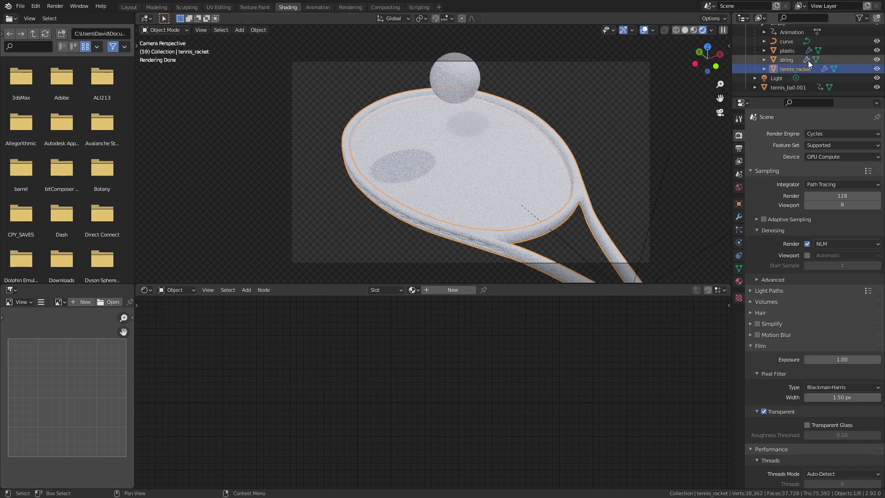
Create a new material for the tennis racket frame and name it "Tennis racket".
{"action": "left_click", "coordinate": [444, 291]}
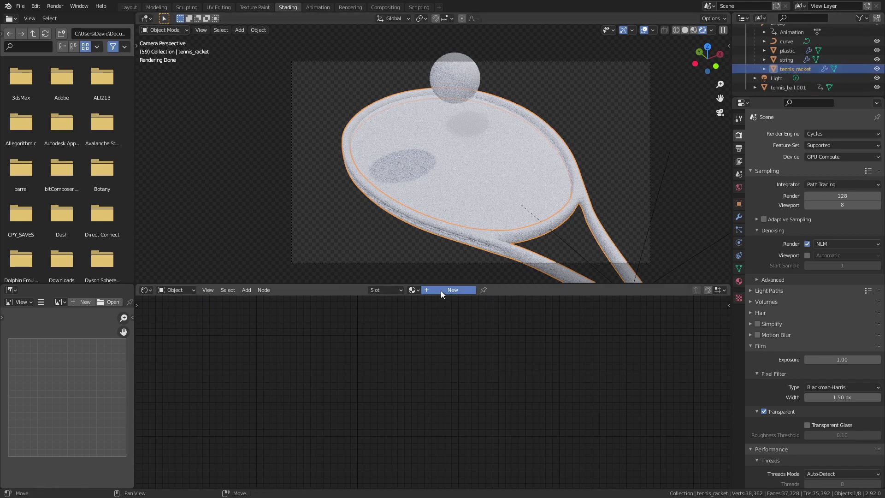
{"action": "key", "text": "ctrl+a"}
{"action": "type", "text": "Tennis racket"}
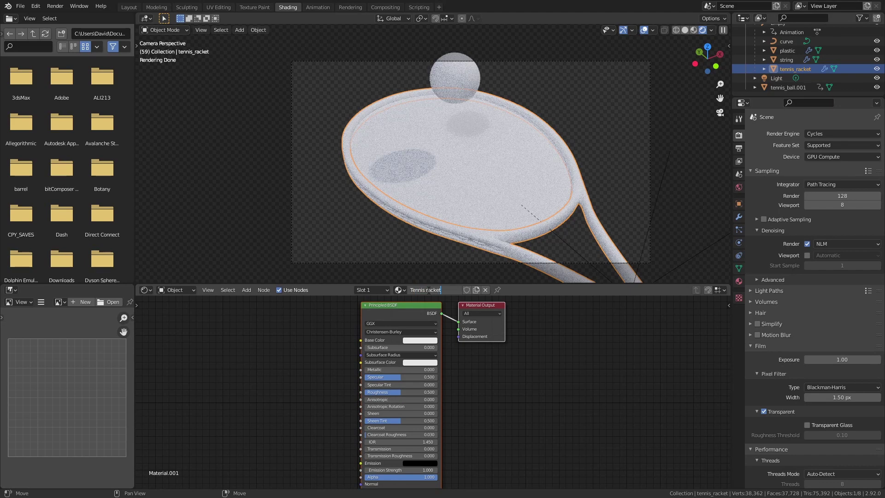
{"action": "key", "text": "Return"}
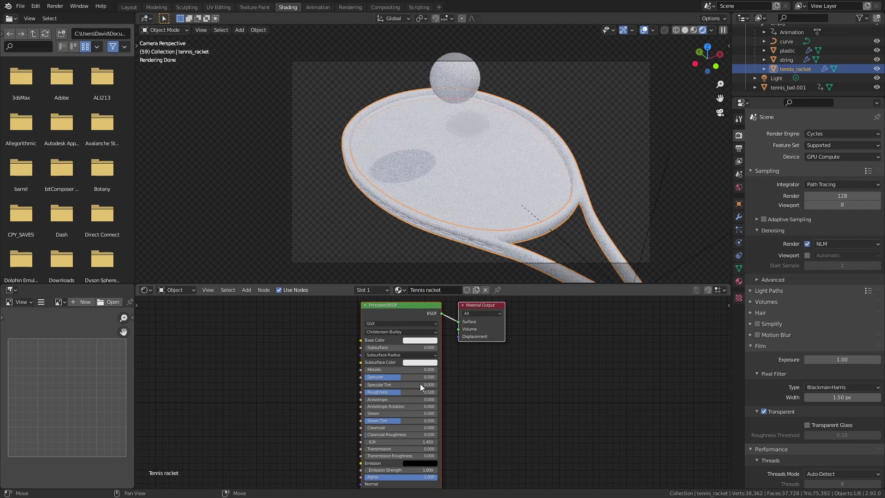
Give the Tennis racket material a pinkish-purple base color and set its roughness to 0.25.
{"action": "scroll", "coordinate": [456, 391], "scroll_direction": "up", "scroll_amount": 1}
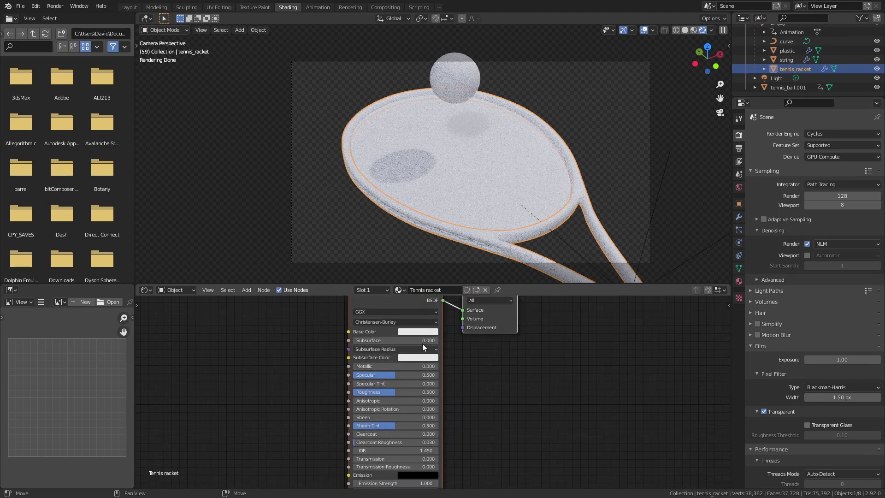
{"action": "left_click", "coordinate": [422, 332]}
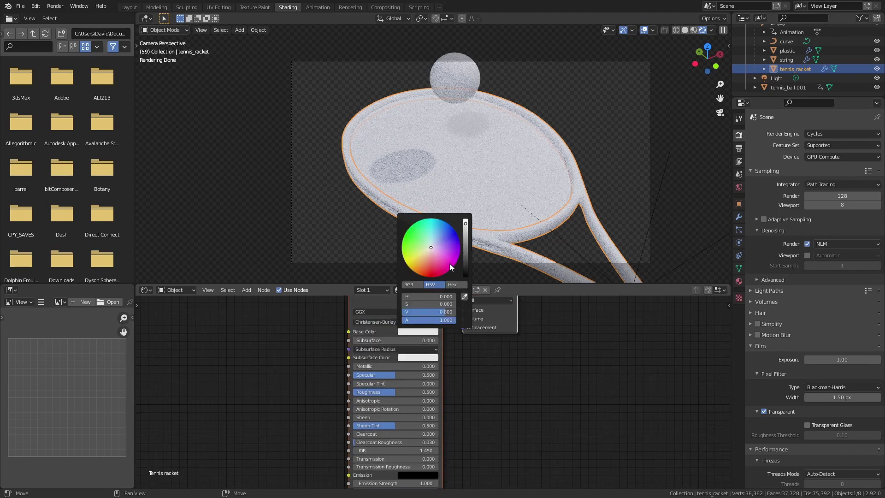
{"action": "left_click", "coordinate": [439, 252]}
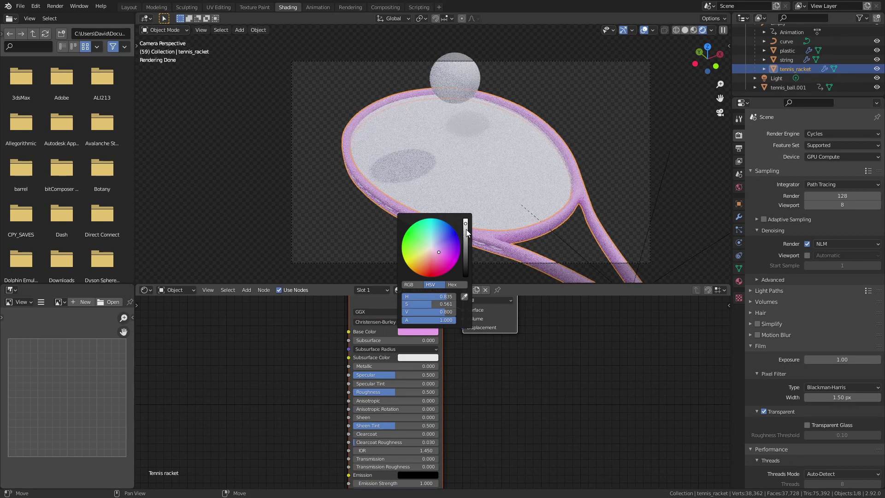
{"action": "left_click", "coordinate": [429, 333]}
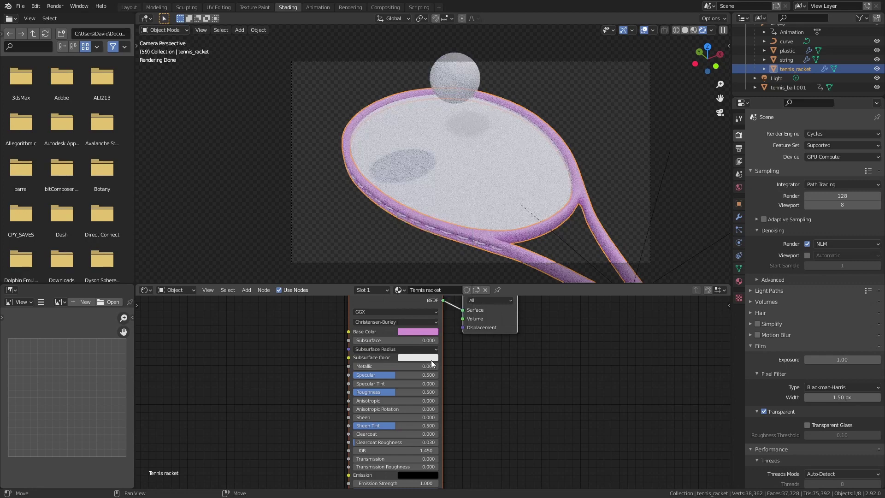
{"action": "left_click", "coordinate": [415, 391]}
{"action": "key", "text": "BackSpace"}
{"action": "type", "text": ".25"}
{"action": "key", "text": "Return"}
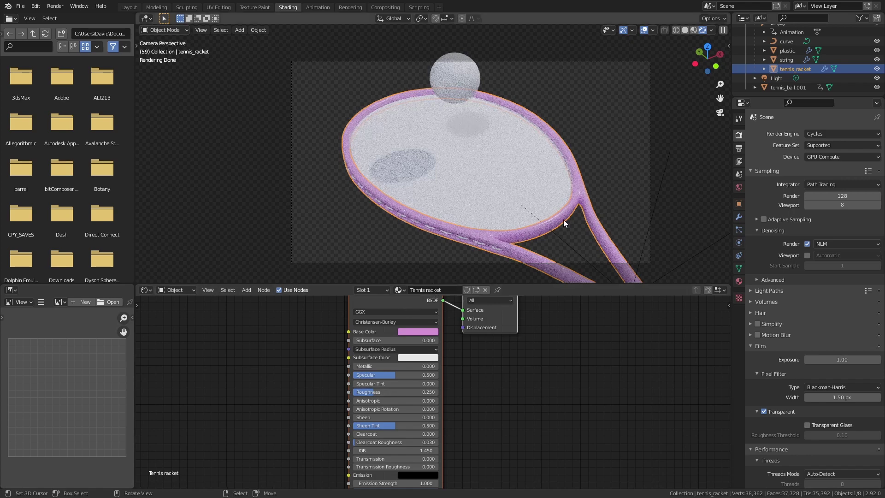
Select the string object along the racket frame and give it a new material named "string".
{"action": "left_click", "coordinate": [492, 247]}
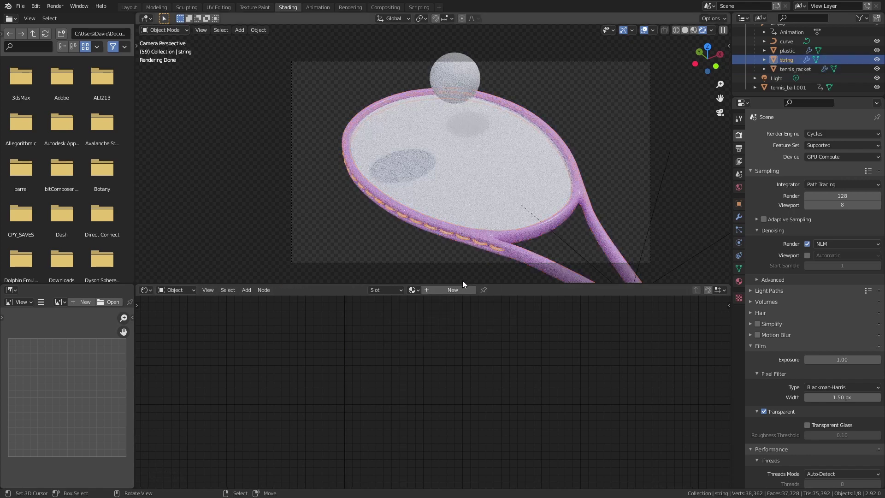
{"action": "left_click", "coordinate": [442, 289]}
{"action": "double_click", "coordinate": [450, 289]}
{"action": "type", "text": "string"}
{"action": "key", "text": "Return"}
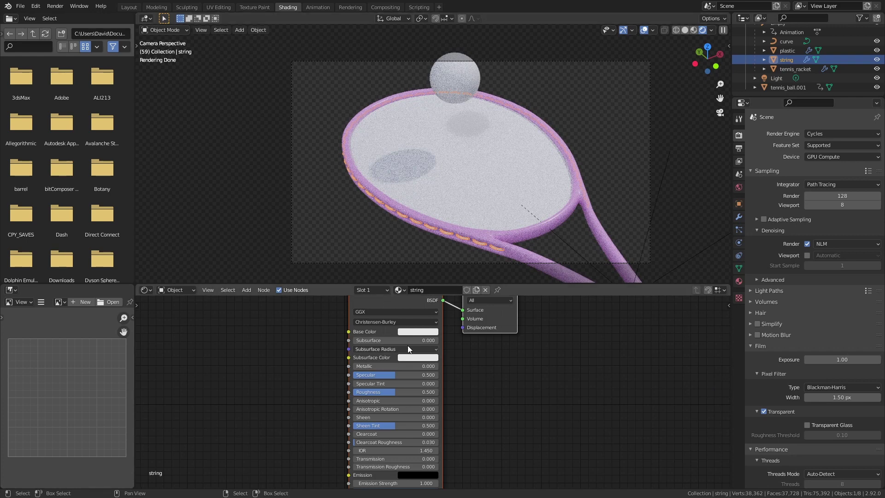
Set the string material's metallic to 1, its base color to light orange and its roughness to 0.2.
{"action": "left_click_drag", "start_coordinate": [380, 366], "coordinate": [439, 366]}
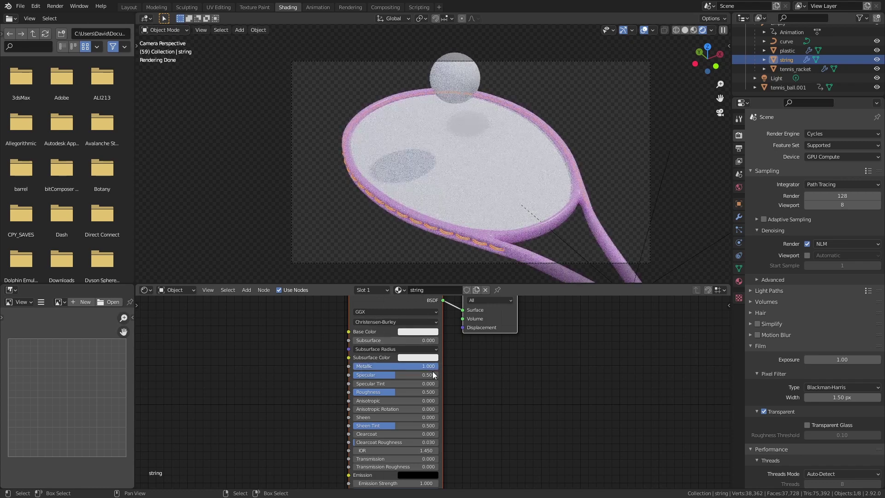
{"action": "left_click", "coordinate": [420, 332]}
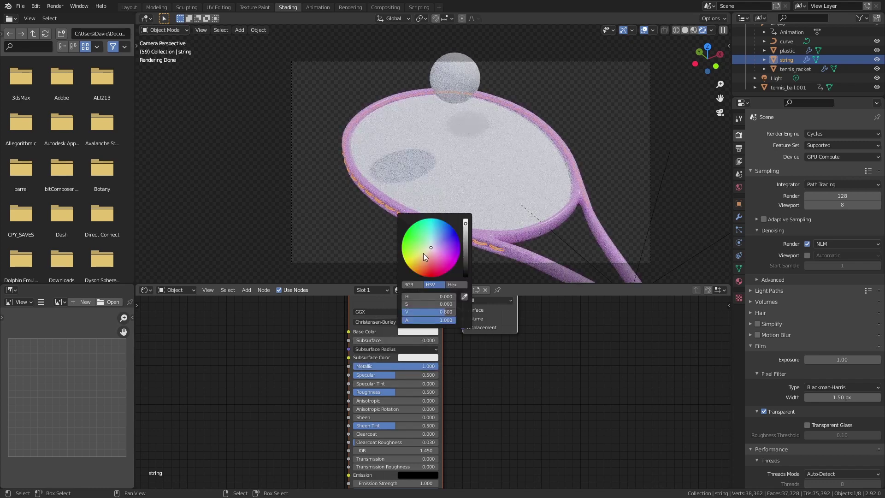
{"action": "left_click_drag", "start_coordinate": [423, 255], "coordinate": [421, 262]}
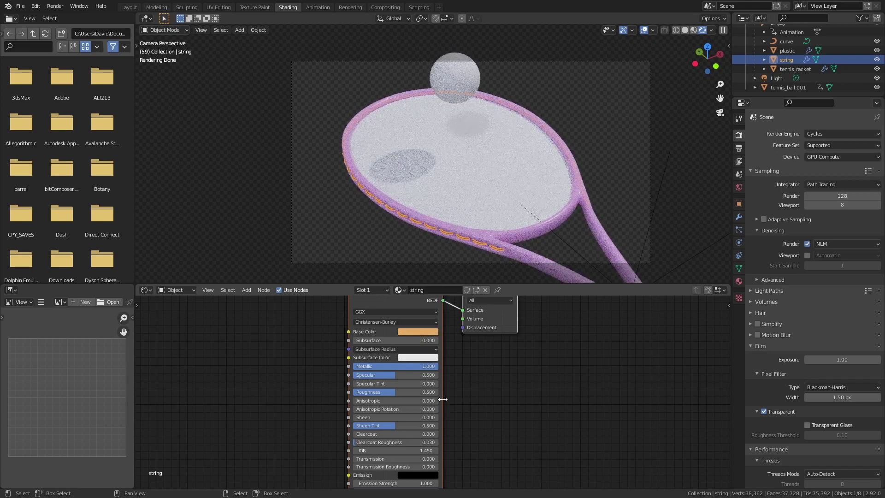
{"action": "left_click", "coordinate": [407, 391]}
{"action": "type", "text": "0.2"}
{"action": "key", "text": "Return"}
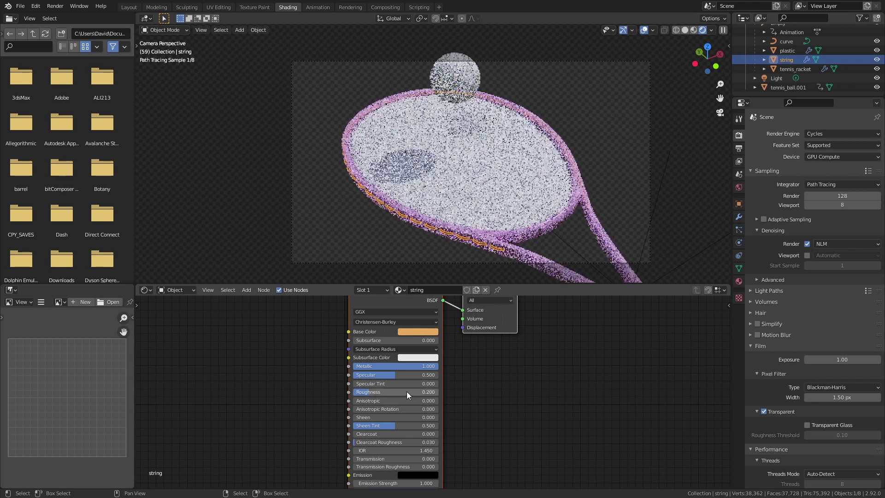
Assign the existing string material to the tennis ball and set its roughness to 0.3.
{"action": "left_click", "coordinate": [471, 84]}
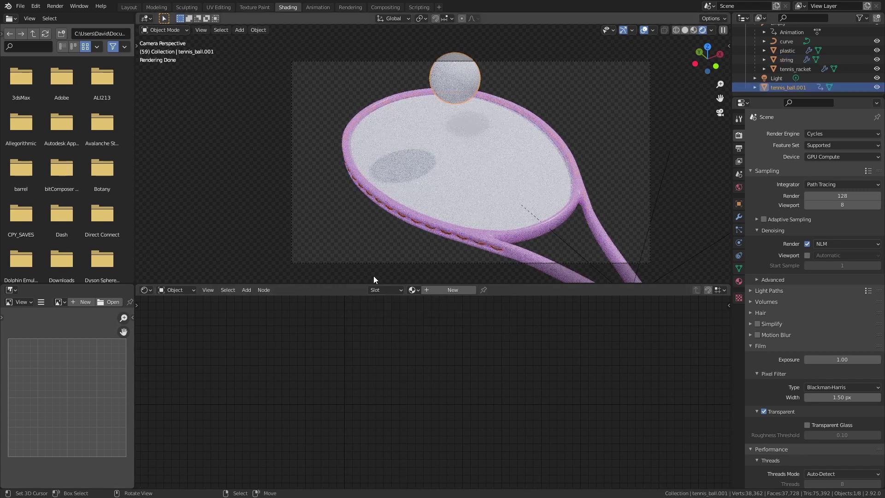
{"action": "left_click", "coordinate": [412, 290]}
{"action": "left_click", "coordinate": [428, 313]}
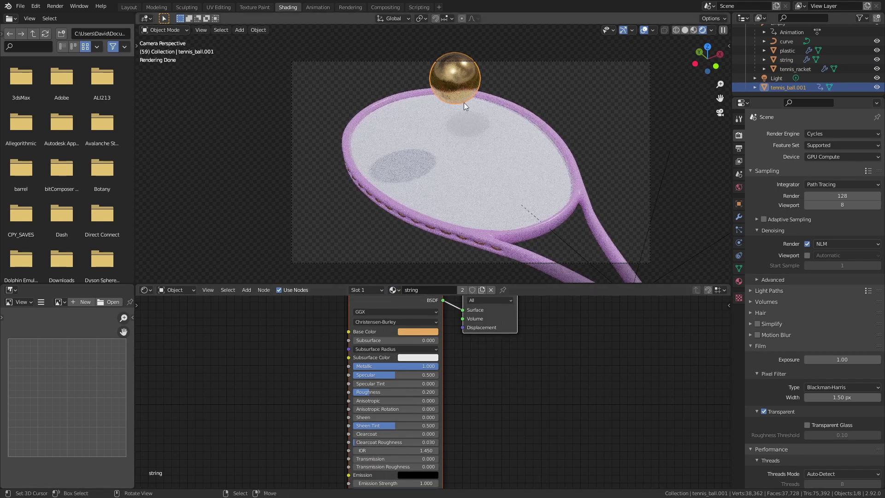
{"action": "left_click", "coordinate": [394, 392]}
{"action": "type", "text": ".3"}
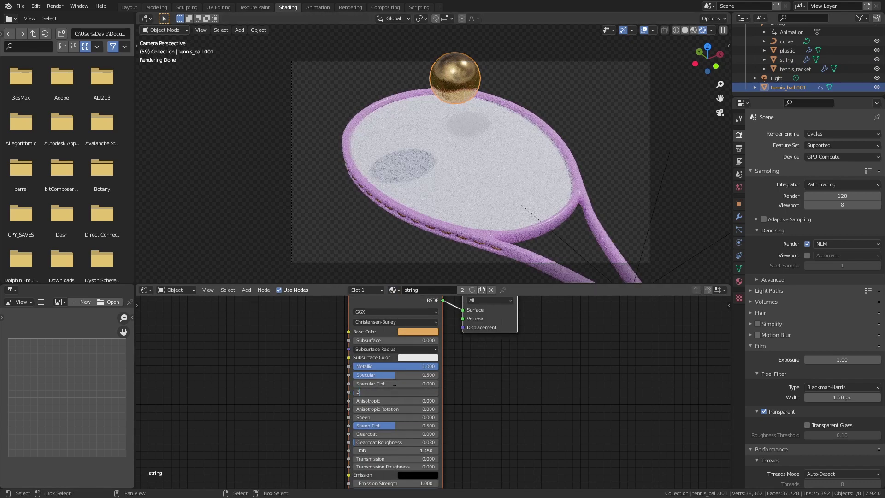
{"action": "key", "text": "Return"}
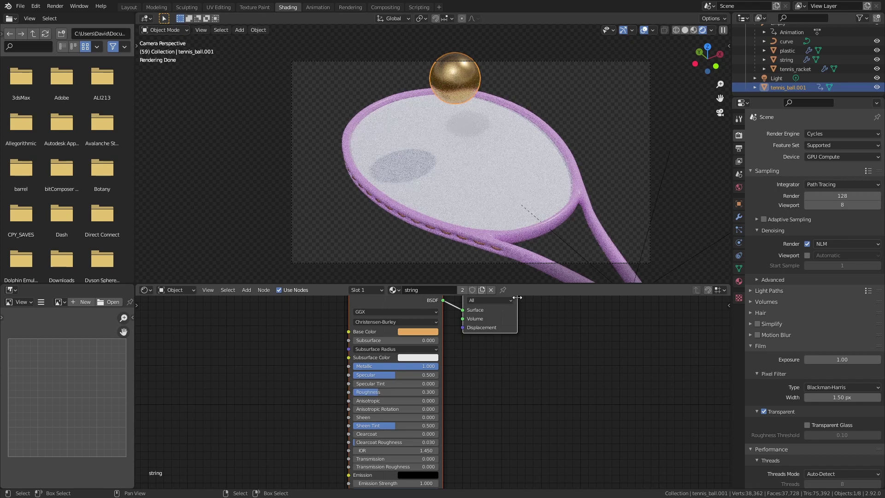
Select the plastic racket surface and give it a new material named "plastic".
{"action": "left_click", "coordinate": [546, 190]}
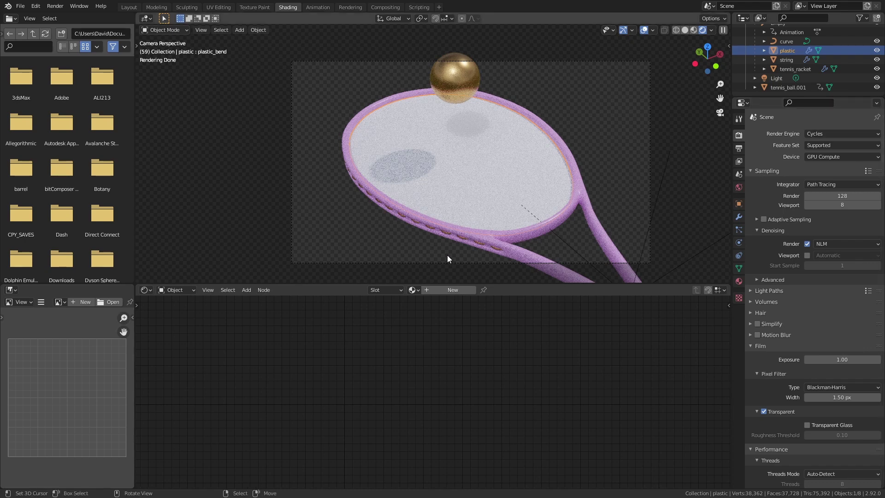
{"action": "left_click", "coordinate": [449, 289]}
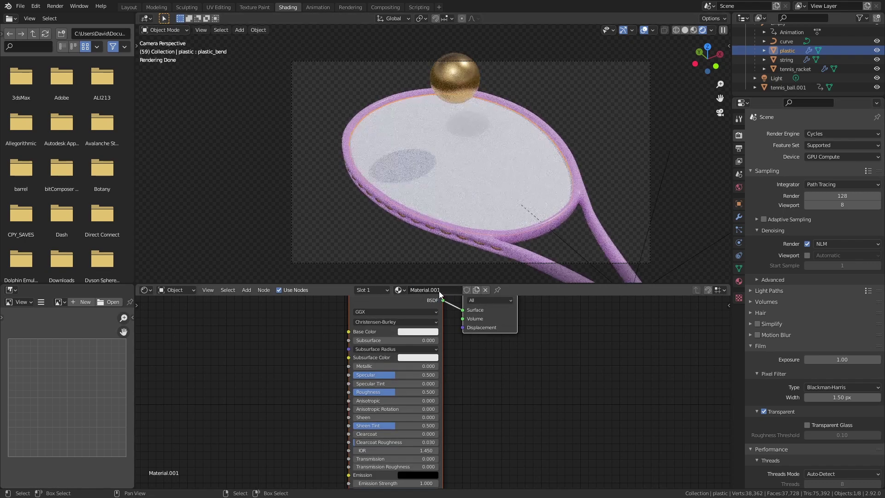
{"action": "double_click", "coordinate": [439, 290]}
{"action": "type", "text": "plastic"}
{"action": "key", "text": "Return"}
{"action": "scroll", "coordinate": [279, 351], "scroll_direction": "down", "scroll_amount": 1}
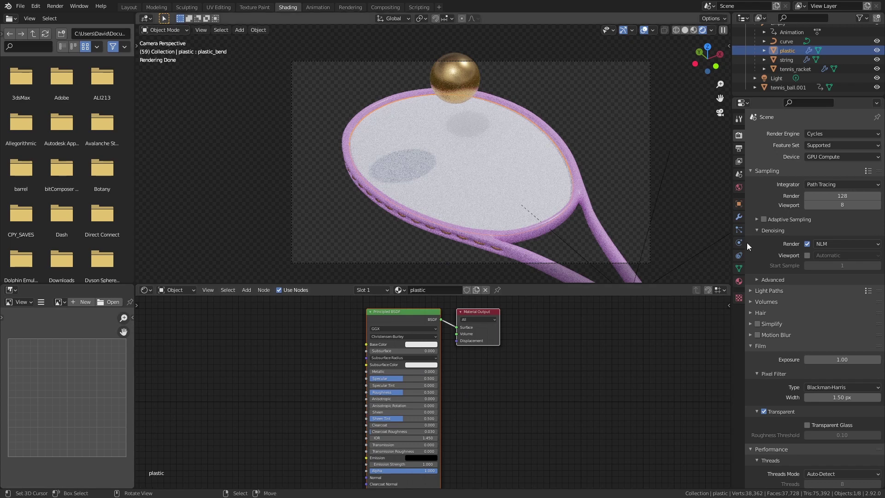
Split off a timeline area above the node editor and move to frame 34.
{"action": "left_click_drag", "start_coordinate": [137, 286], "coordinate": [144, 304]}
{"action": "left_click", "coordinate": [146, 290]}
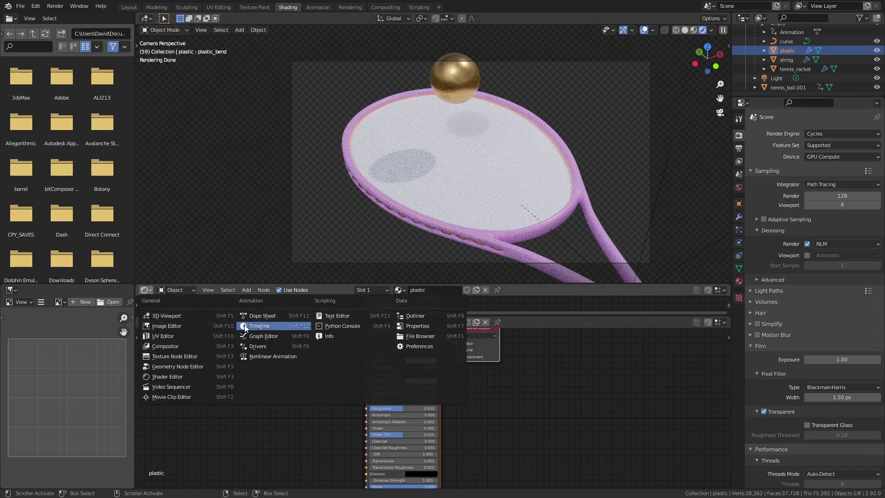
{"action": "left_click", "coordinate": [305, 292]}
{"action": "mouse_move", "coordinate": [451, 301]}
{"action": "left_mouse_down"}
{"action": "mouse_move", "coordinate": [432, 306]}
{"action": "mouse_move", "coordinate": [445, 305]}
{"action": "left_mouse_up"}
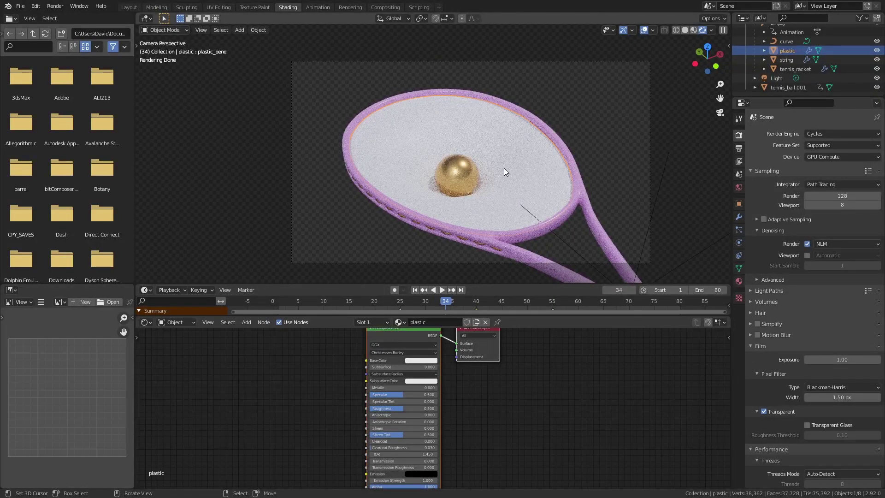
Enlarge the node editor area and add a ColorRamp node to the left of the Principled BSDF.
{"action": "key", "text": "Home"}
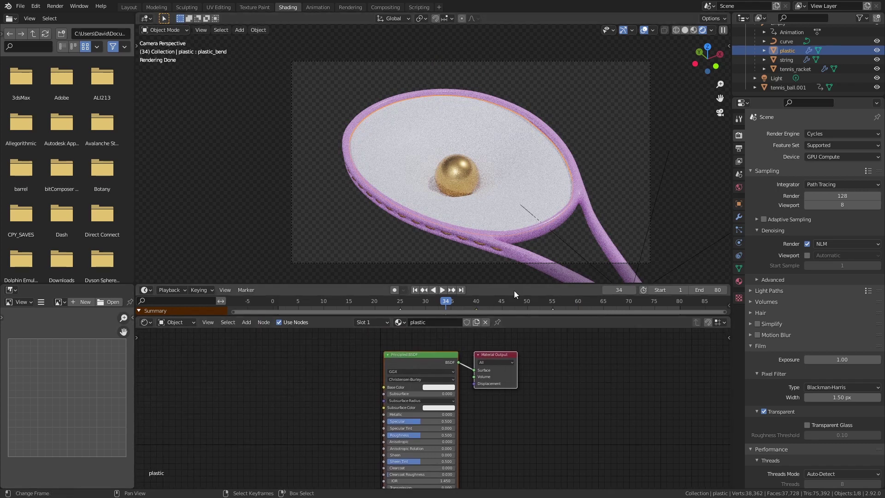
{"action": "left_click_drag", "start_coordinate": [527, 284], "coordinate": [534, 233]}
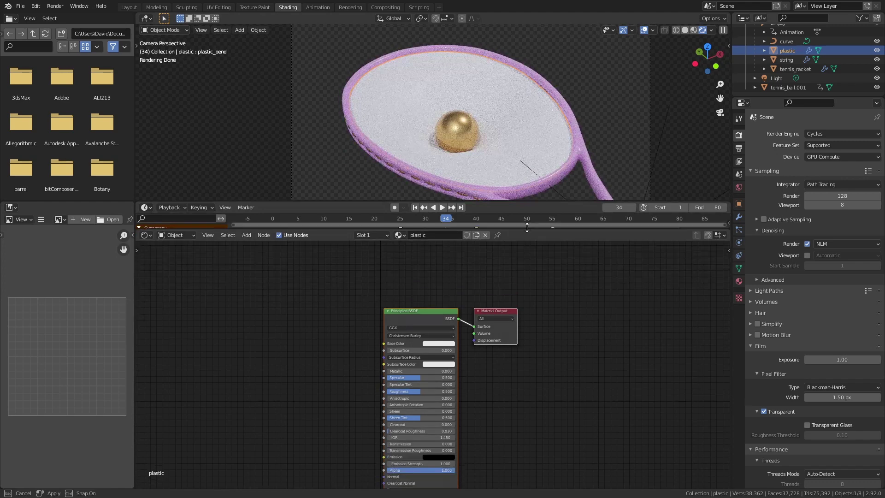
{"action": "middle_click_drag", "start_coordinate": [429, 361], "coordinate": [451, 320]}
{"action": "scroll", "coordinate": [433, 320], "scroll_direction": "up", "scroll_amount": 2, "text": "ctrl"}
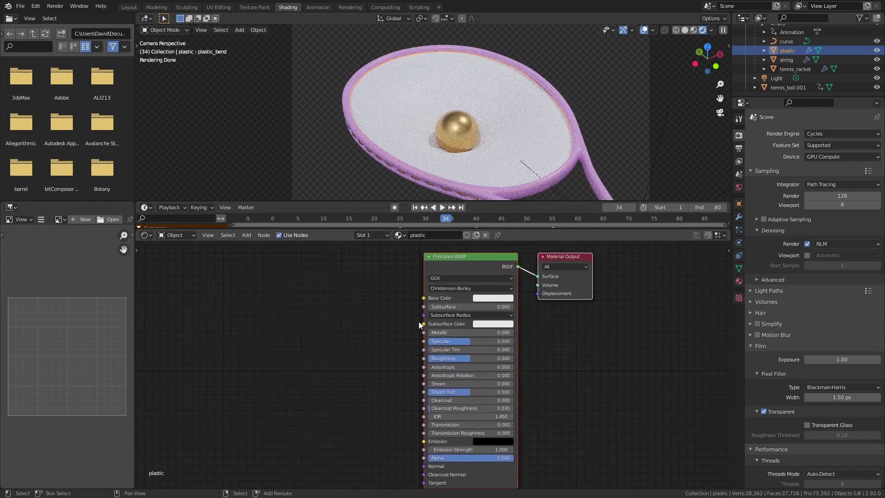
{"action": "key", "text": "shift+a"}
{"action": "left_click", "coordinate": [369, 319]}
{"action": "type", "text": "color ramp"}
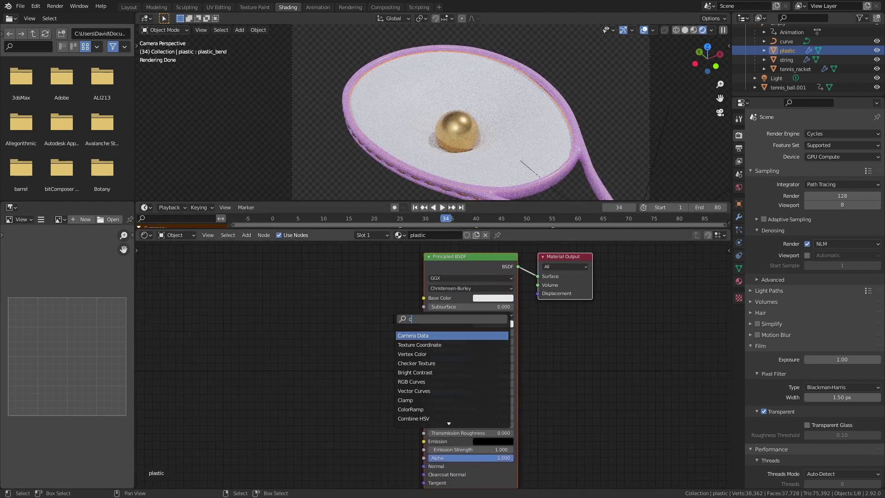
{"action": "key", "text": "Return"}
{"action": "left_click", "coordinate": [248, 331]}
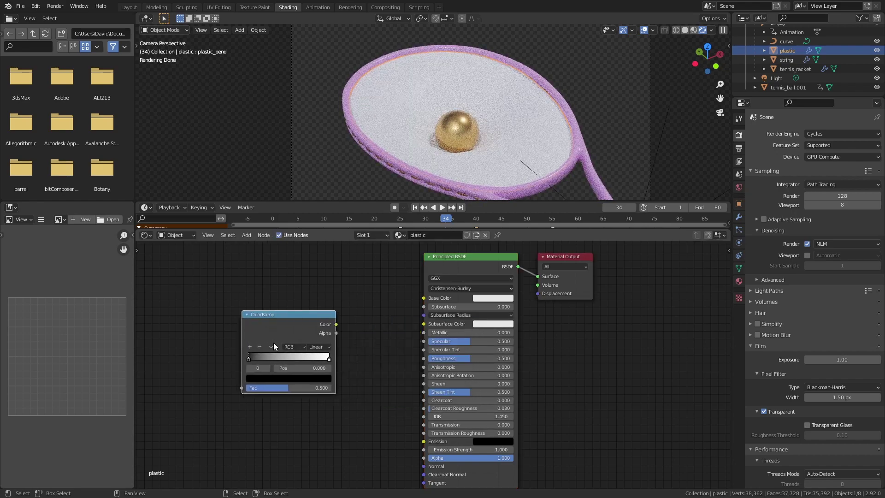
Set the ColorRamp's color mode to HSL and make its first stop magenta with red 1 and green 0.
{"action": "left_click", "coordinate": [291, 347]}
{"action": "left_click", "coordinate": [302, 367]}
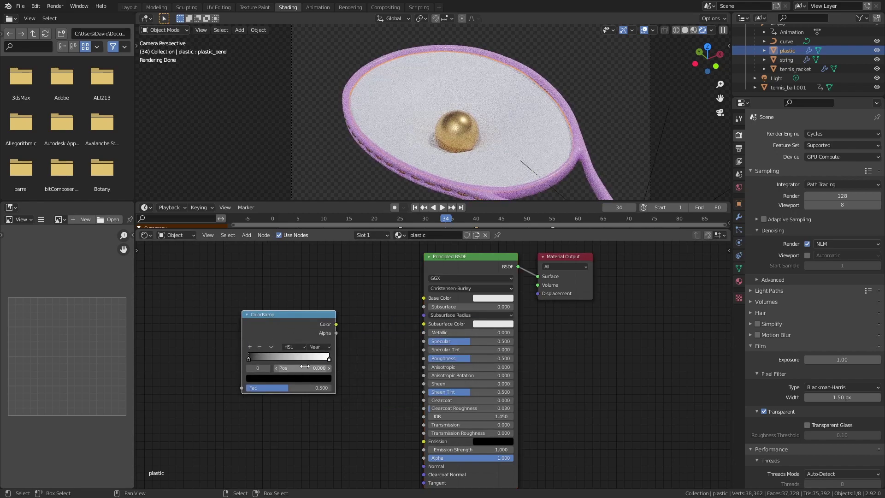
{"action": "left_click", "coordinate": [248, 359]}
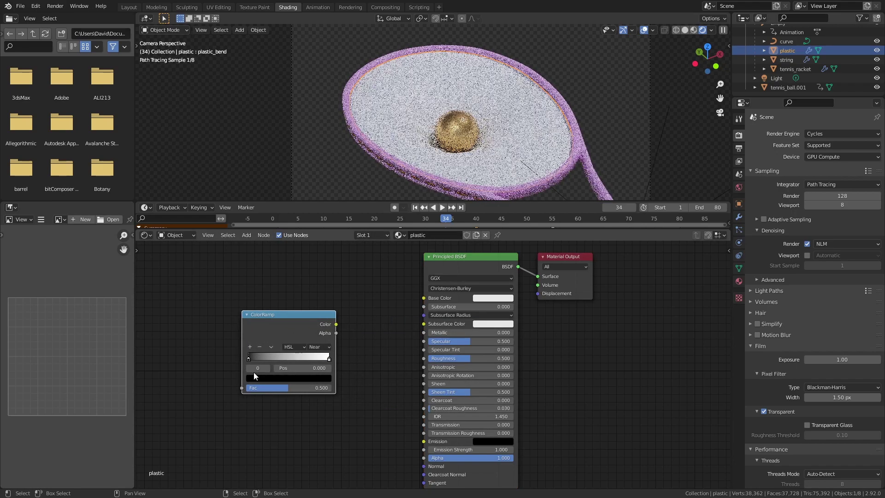
{"action": "left_click", "coordinate": [256, 377]}
{"action": "left_click", "coordinate": [264, 331]}
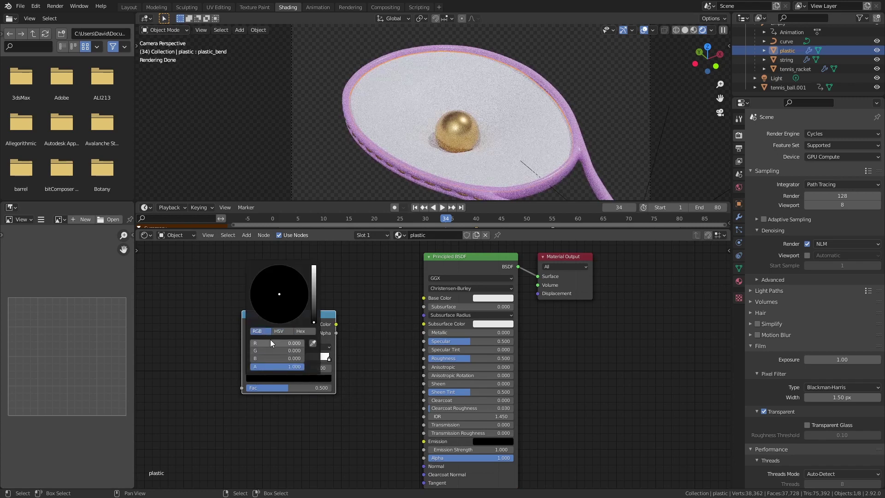
{"action": "left_click_drag", "start_coordinate": [272, 350], "coordinate": [298, 358]}
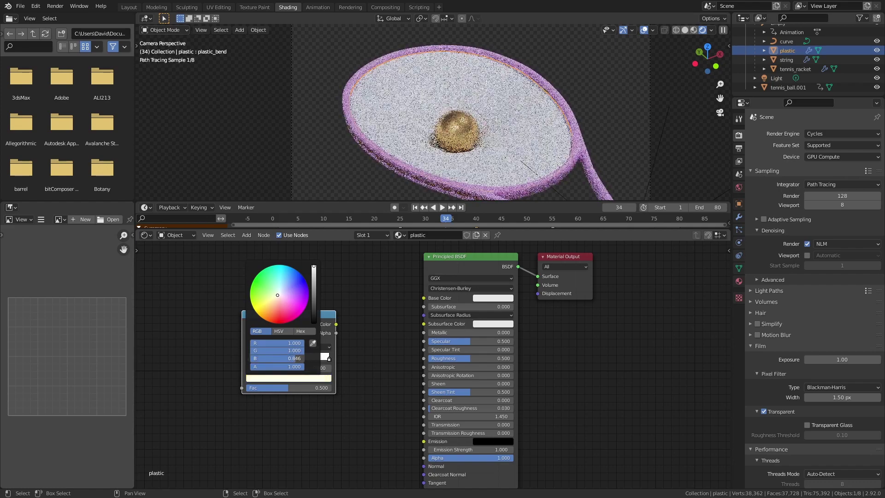
{"action": "key", "text": "BackSpace"}
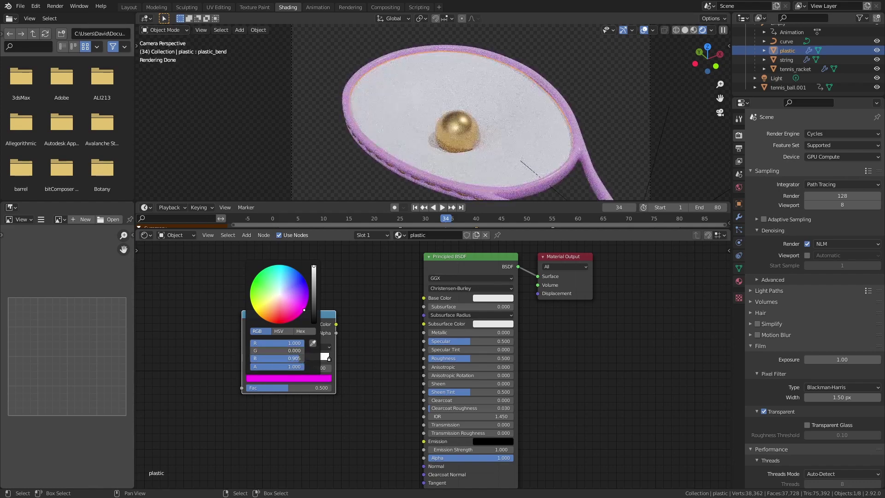
Make the ColorRamp's last stop the same magenta as the first and set its color interpolation to Far.
{"action": "left_click", "coordinate": [329, 356]}
{"action": "left_click", "coordinate": [286, 378]}
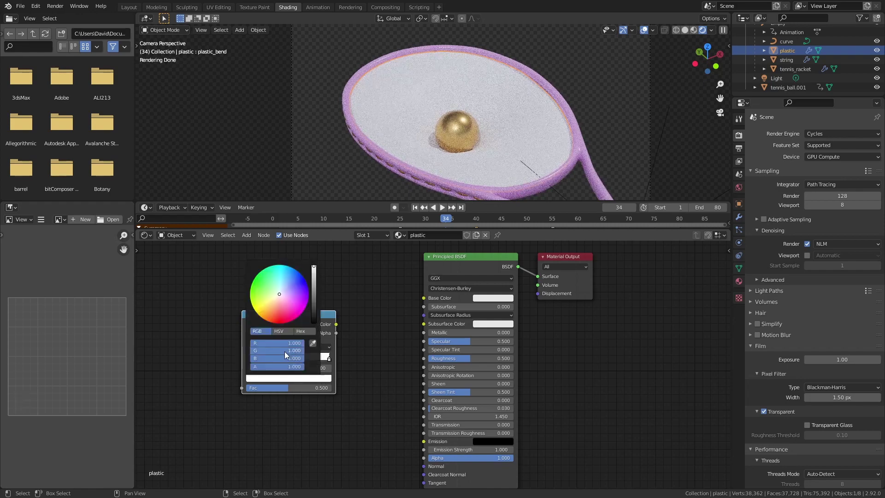
{"action": "key", "text": "BackSpace"}
{"action": "left_click", "coordinate": [316, 348]}
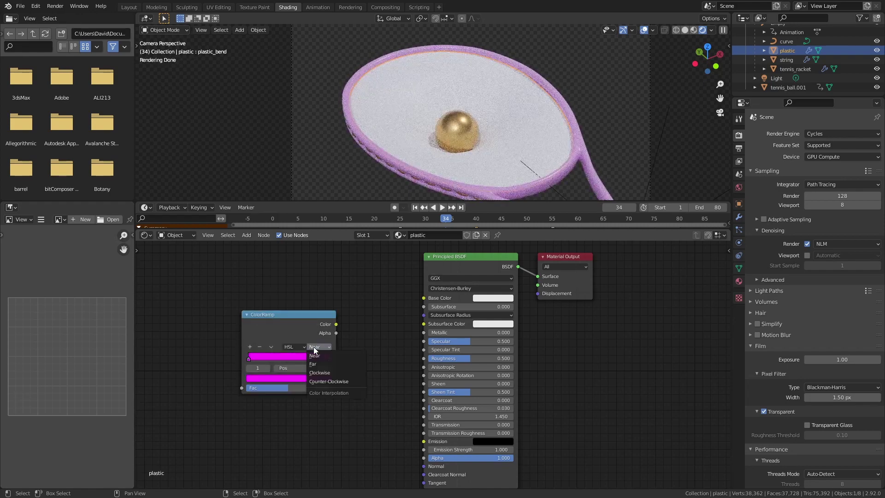
{"action": "left_click", "coordinate": [313, 364]}
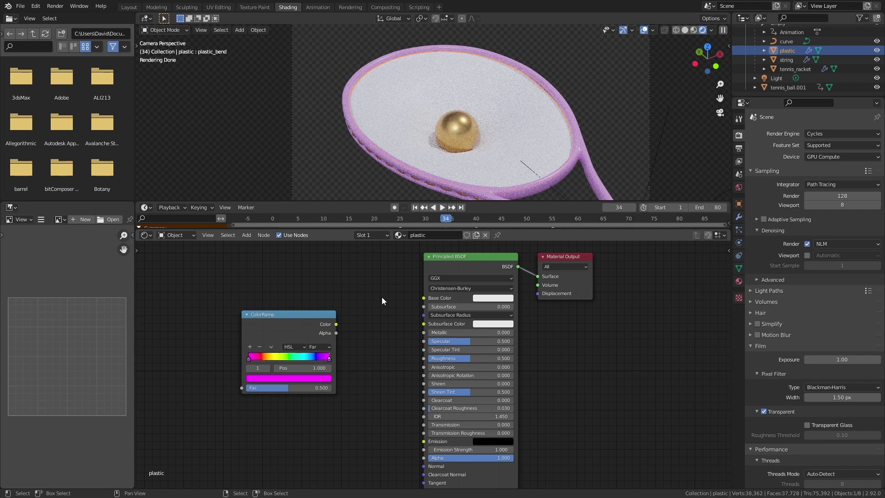
Add a Hue Saturation Value node and link it between the ColorRamp's color output and the Principled BSDF's Base Color.
{"action": "key", "text": "shift+a"}
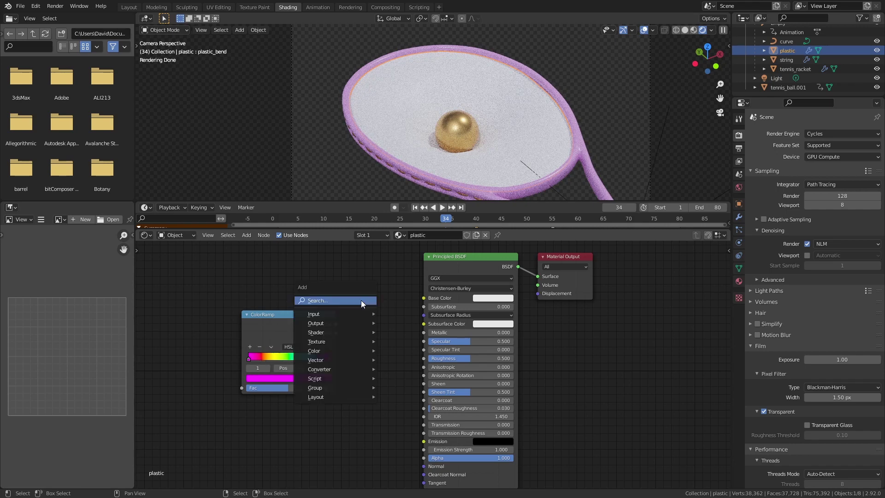
{"action": "left_click", "coordinate": [361, 300]}
{"action": "type", "text": "hue"}
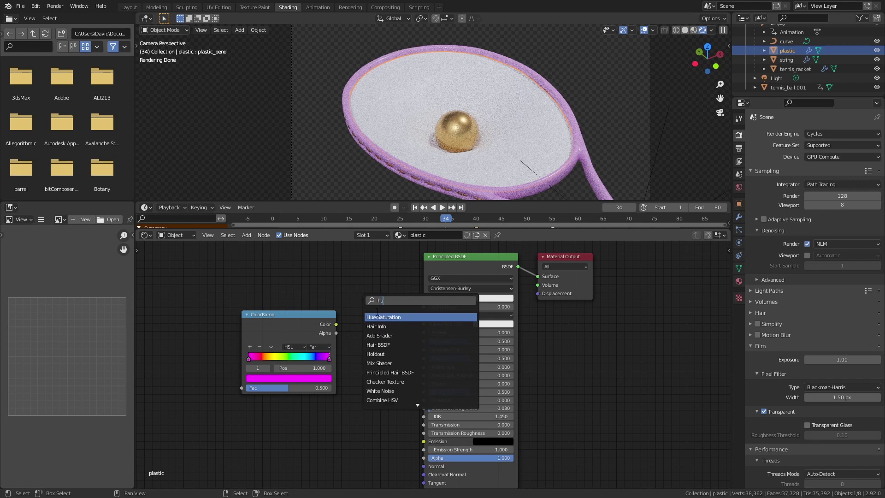
{"action": "key", "text": "Return"}
{"action": "left_click", "coordinate": [344, 326]}
{"action": "left_click_drag", "start_coordinate": [336, 325], "coordinate": [333, 358]}
{"action": "left_click_drag", "start_coordinate": [301, 330], "coordinate": [346, 369]}
{"action": "left_click_drag", "start_coordinate": [403, 325], "coordinate": [424, 298]}
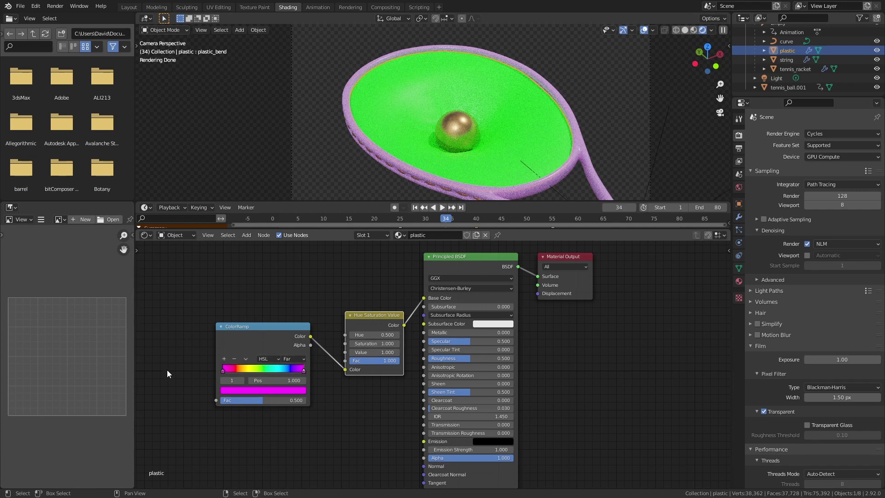
Add a Layer Weight node, link its Facing output to the ColorRamp's Fac, and set its Blend to 0.85.
{"action": "middle_click_drag", "start_coordinate": [182, 355], "coordinate": [245, 343]}
{"action": "key", "text": "shift+a"}
{"action": "type", "text": "slayer"}
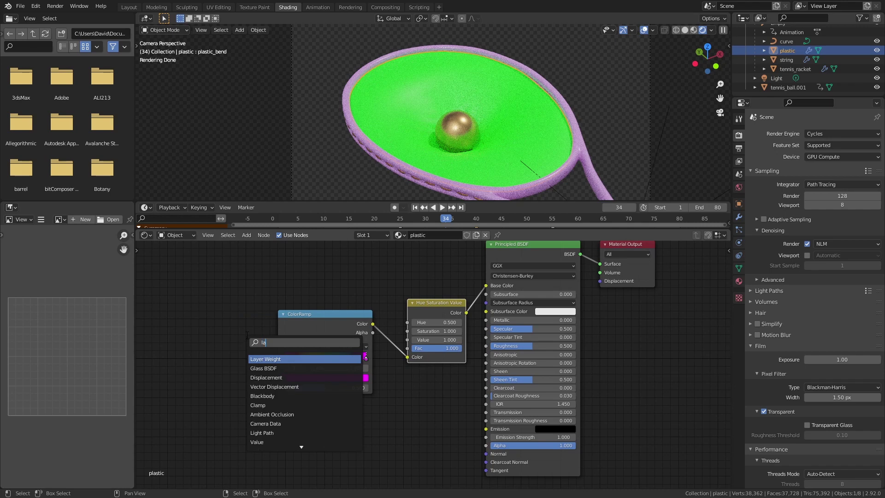
{"action": "key", "text": "Return"}
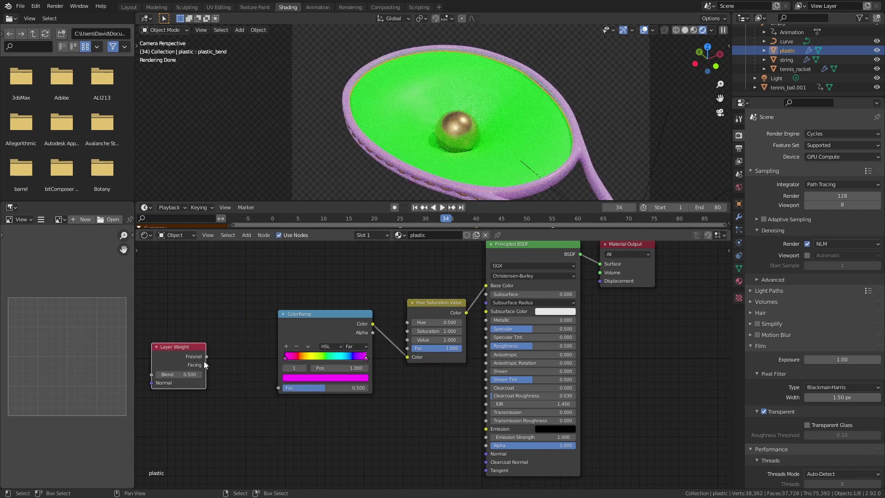
{"action": "left_click_drag", "start_coordinate": [207, 364], "coordinate": [279, 388]}
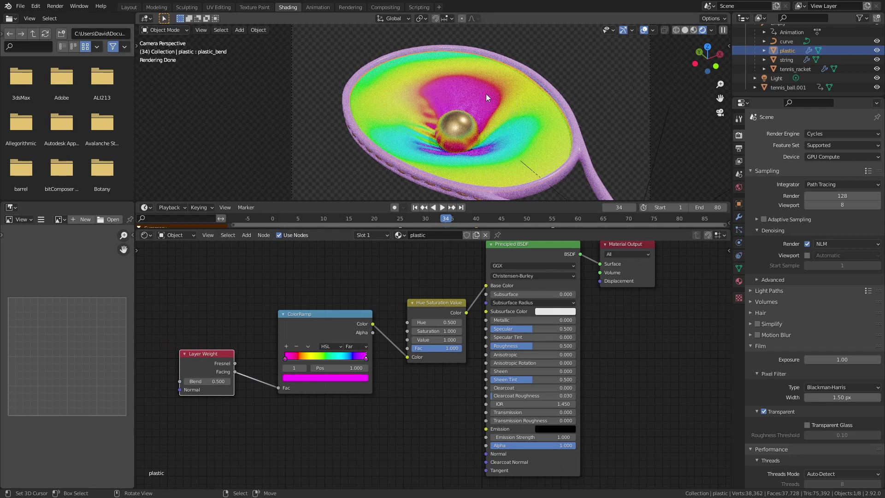
{"action": "left_click", "coordinate": [214, 382]}
{"action": "key", "text": "BackSpace"}
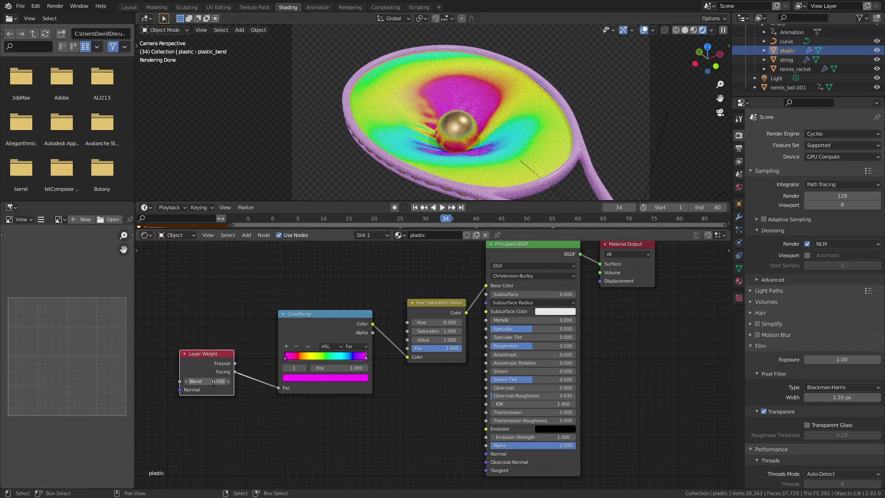
{"action": "type", "text": ".85"}
{"action": "key", "text": "Return"}
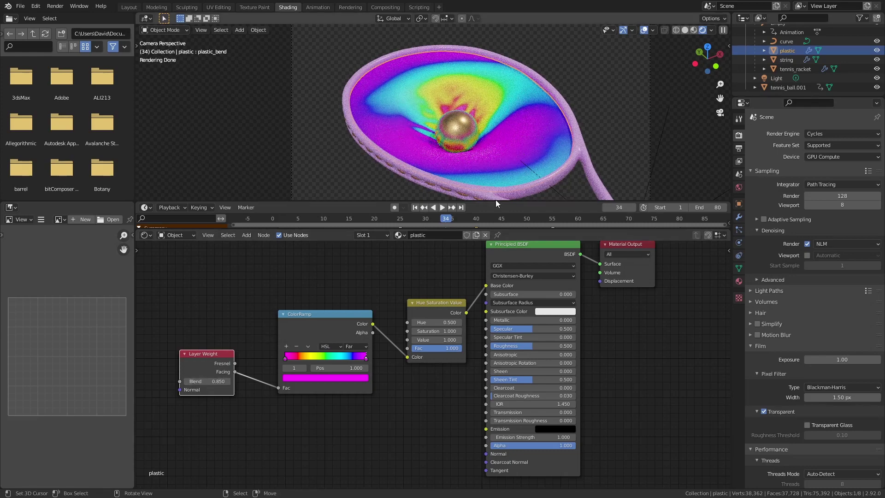
Set the Hue Saturation Value node's Hue to 0.6 and Saturation to 0.7.
{"action": "left_click_drag", "start_coordinate": [450, 322], "coordinate": [455, 323]}
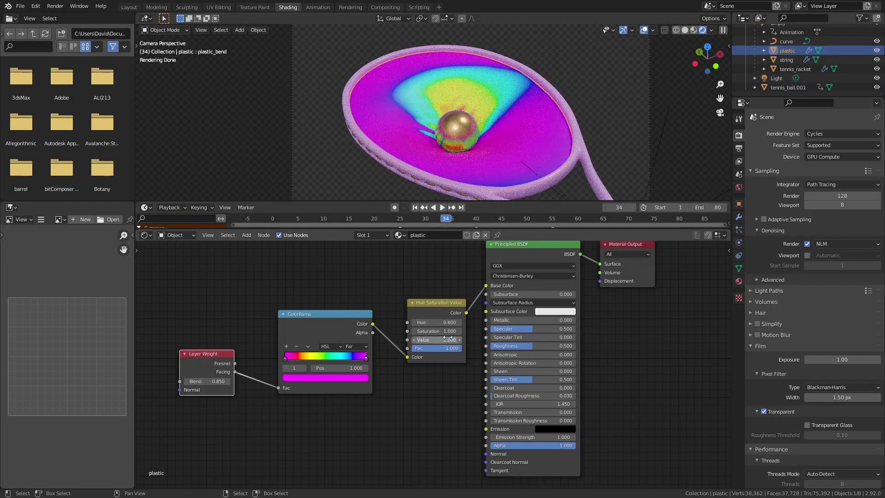
{"action": "left_click", "coordinate": [443, 331]}
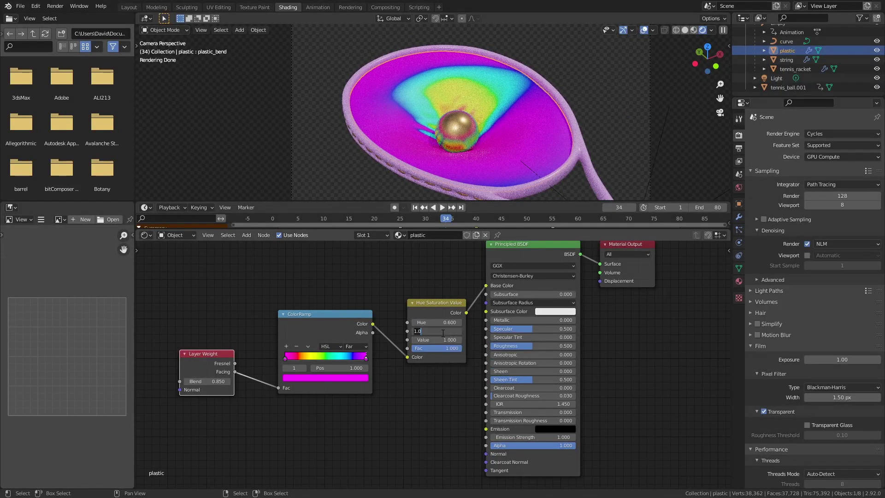
{"action": "type", "text": "0.7"}
{"action": "key", "text": "Return"}
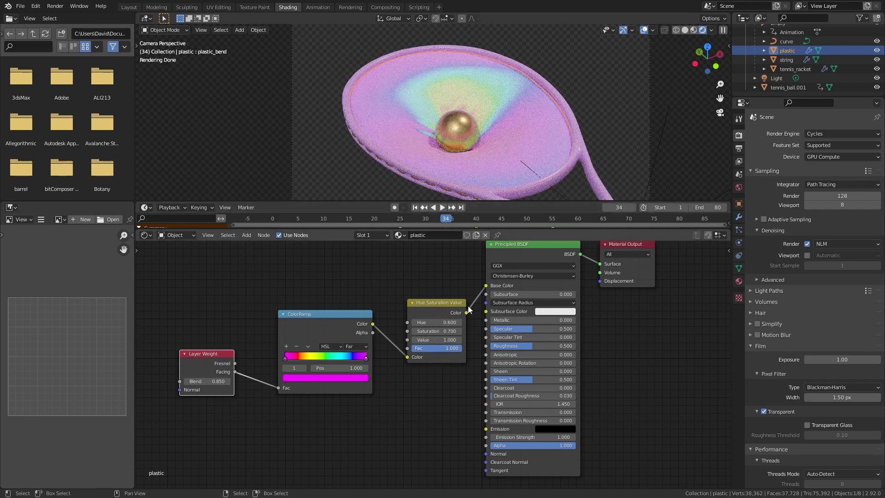
Move all nodes except the Material Output together to the left to open a wide gap before the output.
{"action": "middle_click_drag", "start_coordinate": [523, 264], "coordinate": [500, 293]}
{"action": "middle_click_drag", "start_coordinate": [575, 319], "coordinate": [511, 392]}
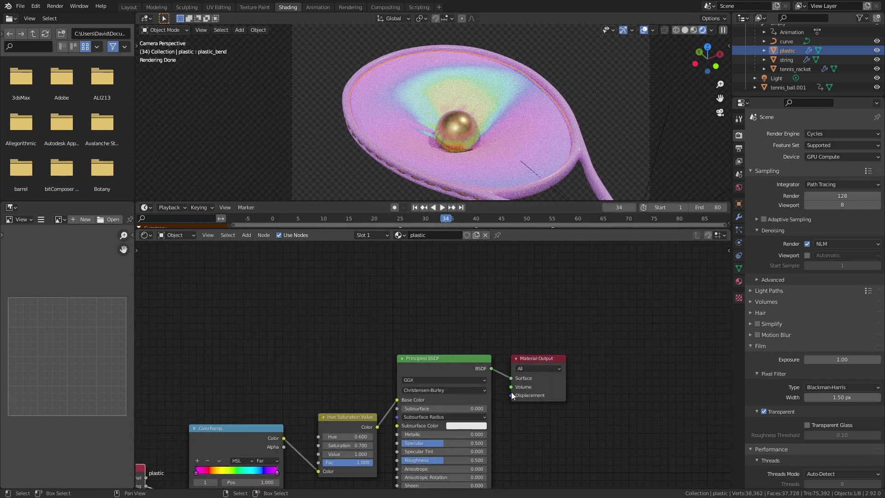
{"action": "scroll", "coordinate": [387, 314], "scroll_direction": "down", "scroll_amount": 2}
{"action": "middle_click_drag", "start_coordinate": [386, 313], "coordinate": [416, 300]}
{"action": "left_click_drag", "start_coordinate": [212, 335], "coordinate": [471, 438]}
{"action": "left_click", "coordinate": [535, 318], "text": "shift"}
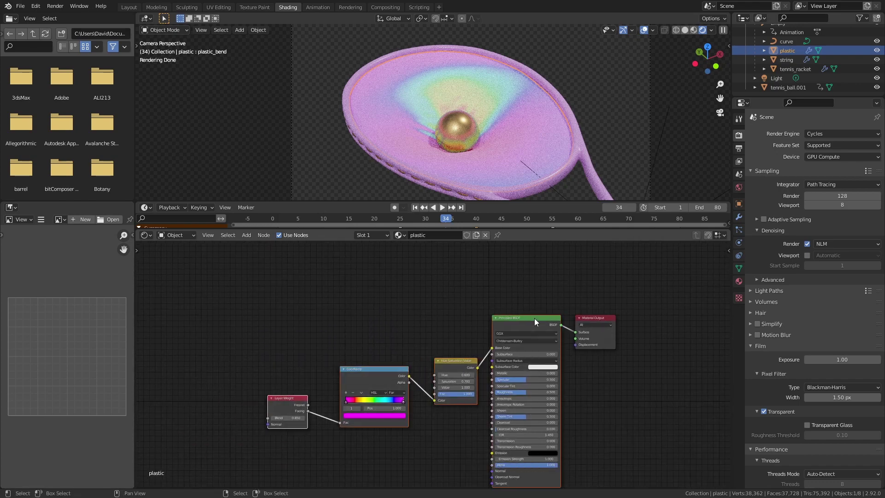
{"action": "left_click_drag", "start_coordinate": [535, 319], "coordinate": [383, 336]}
Set the Principled BSDF's Roughness to 0.
{"action": "scroll", "coordinate": [498, 381], "scroll_direction": "up", "scroll_amount": 1}
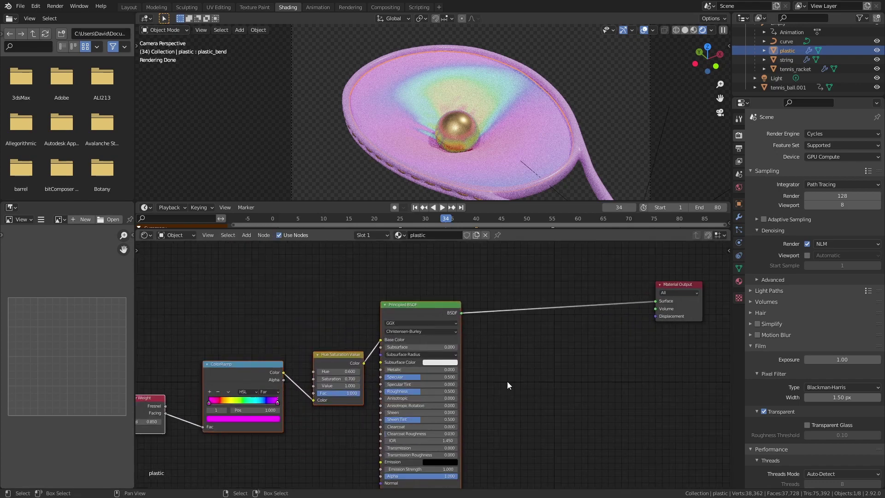
{"action": "double_click", "coordinate": [412, 395]}
{"action": "type", "text": "0"}
{"action": "key", "text": "Return"}
Insert a Mix Shader node on the link between the Principled BSDF and the Material Output.
{"action": "middle_click_drag", "start_coordinate": [634, 338], "coordinate": [626, 355]}
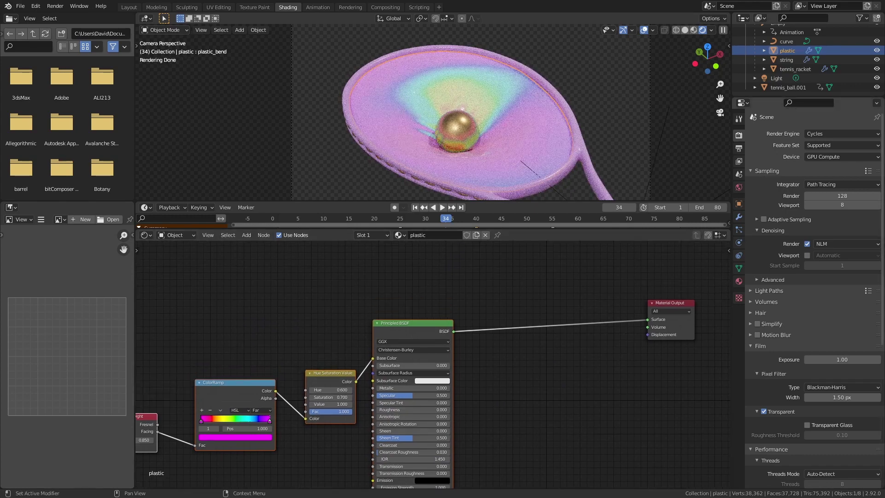
{"action": "middle_click_drag", "start_coordinate": [693, 381], "coordinate": [710, 414]}
{"action": "key", "text": "shift+a"}
{"action": "left_click", "coordinate": [641, 336]}
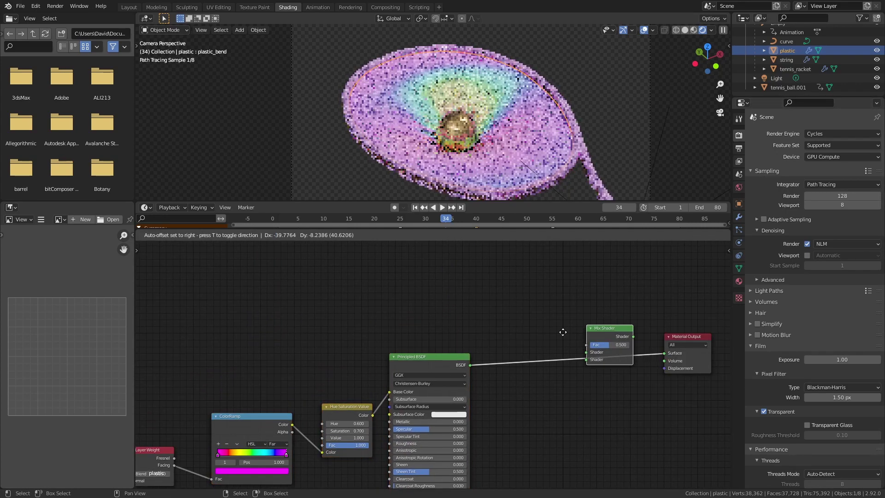
{"action": "left_click", "coordinate": [546, 335]}
Add a Glossy BSDF with Roughness 0.4 and link it to the Mix Shader's first Shader input, with the Principled BSDF in the second.
{"action": "key", "text": "shift+a"}
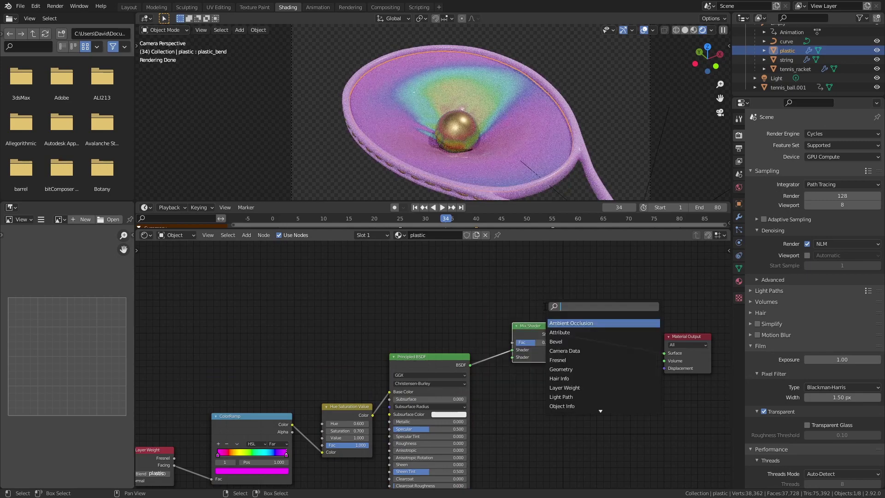
{"action": "type", "text": "glossy"}
{"action": "key", "text": "Return"}
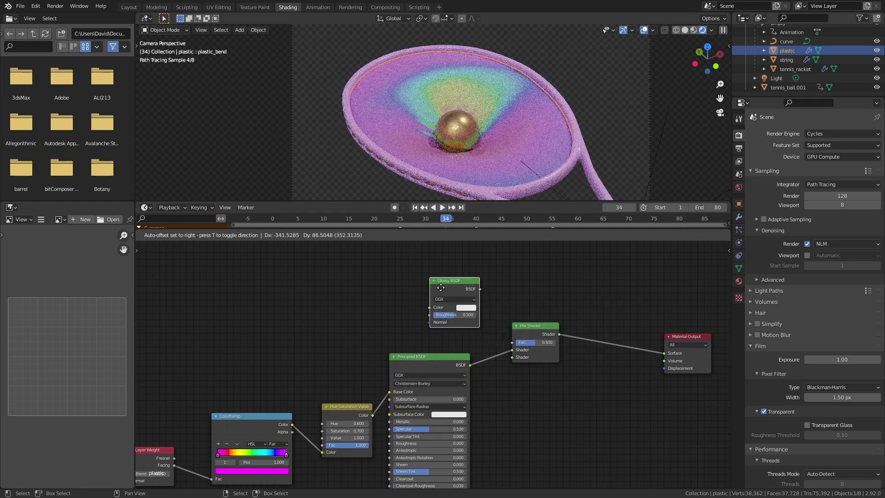
{"action": "left_click", "coordinate": [400, 287]}
{"action": "left_click_drag", "start_coordinate": [439, 289], "coordinate": [513, 350]}
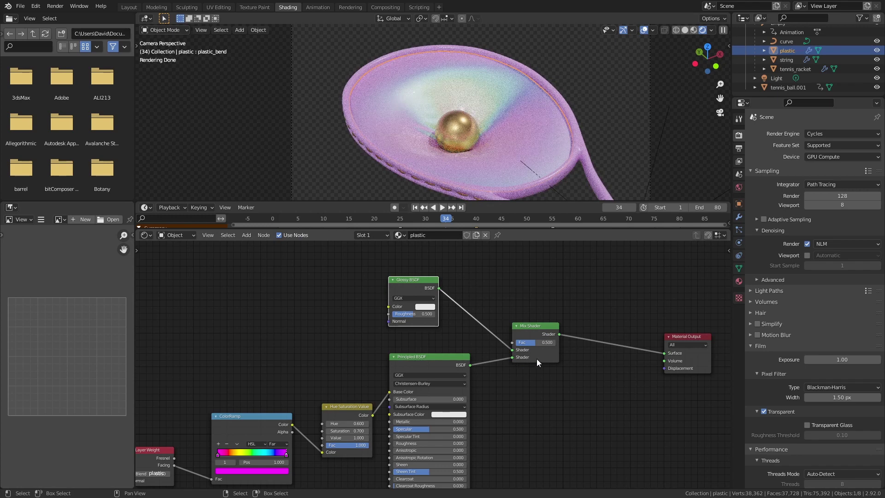
{"action": "left_click", "coordinate": [425, 314]}
{"action": "type", "text": "0.4"}
{"action": "key", "text": "Return"}
Add a second Layer Weight node above the Glossy BSDF with Blend 0.7 and link its Facing output to the Mix Shader's Fac.
{"action": "middle_click_drag", "start_coordinate": [464, 273], "coordinate": [480, 302]}
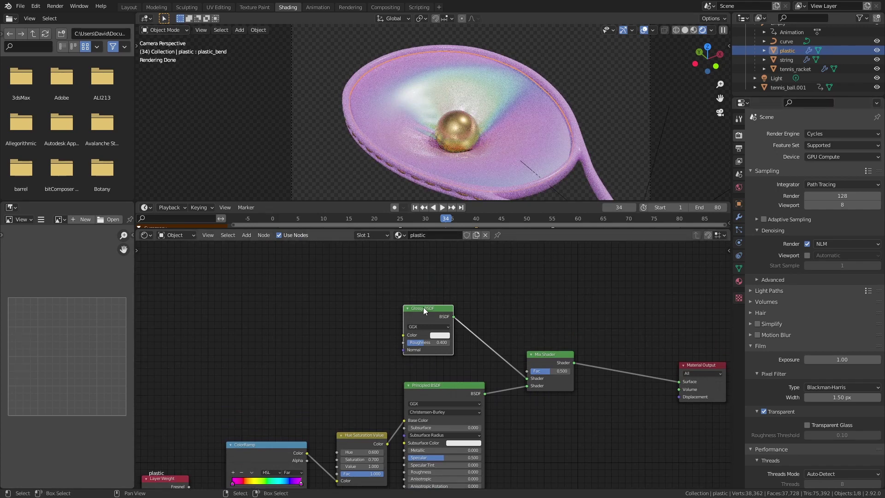
{"action": "left_click_drag", "start_coordinate": [424, 310], "coordinate": [421, 320]}
{"action": "key", "text": "shift+a"}
{"action": "type", "text": "lay"}
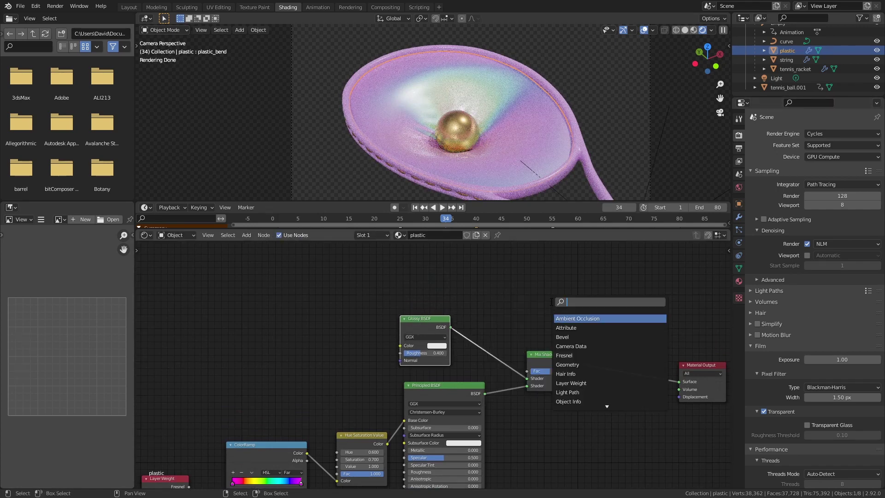
{"action": "left_click", "coordinate": [579, 319]}
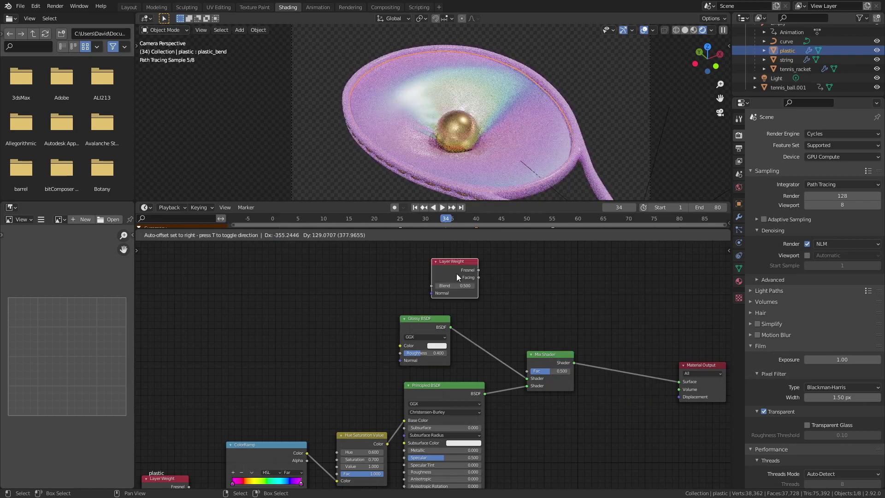
{"action": "left_click", "coordinate": [461, 272]}
{"action": "left_click_drag", "start_coordinate": [478, 277], "coordinate": [527, 371]}
{"action": "left_click", "coordinate": [462, 284]}
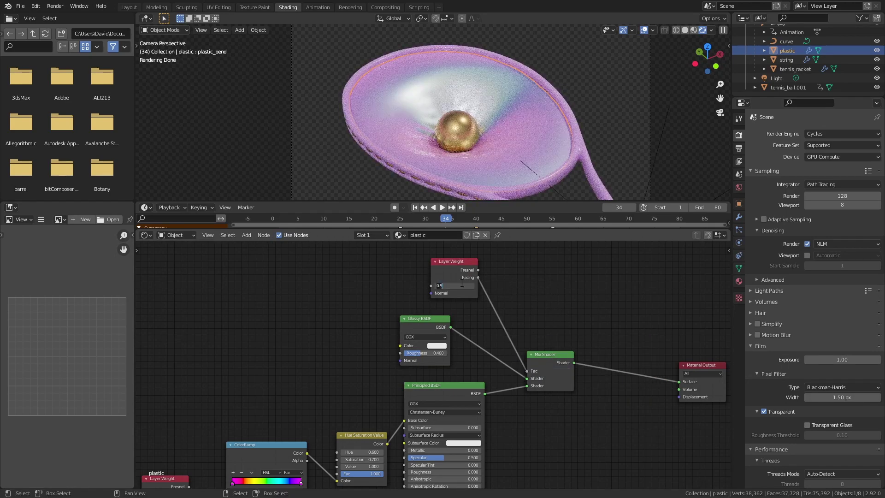
{"action": "type", "text": "0.7"}
{"action": "key", "text": "Return"}
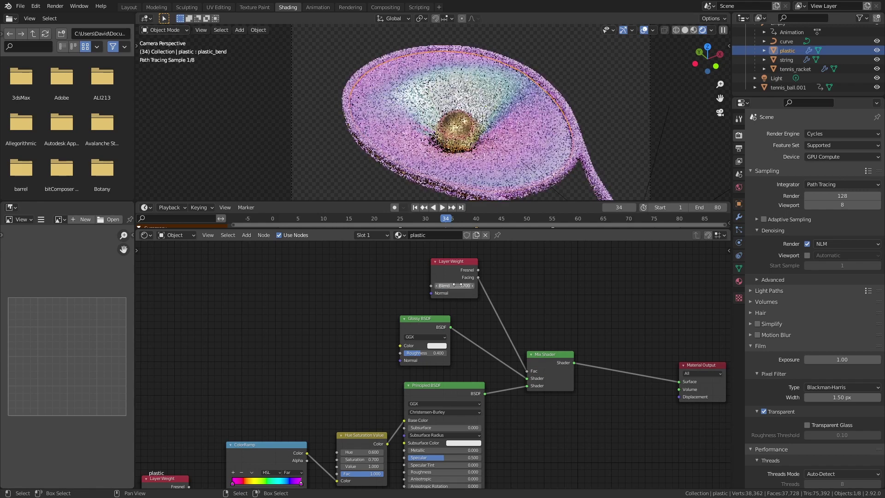
Insert a second Mix Shader between the first Mix Shader and the Material Output.
{"action": "middle_click_drag", "start_coordinate": [602, 330], "coordinate": [459, 320]}
{"action": "key", "text": "shift+a"}
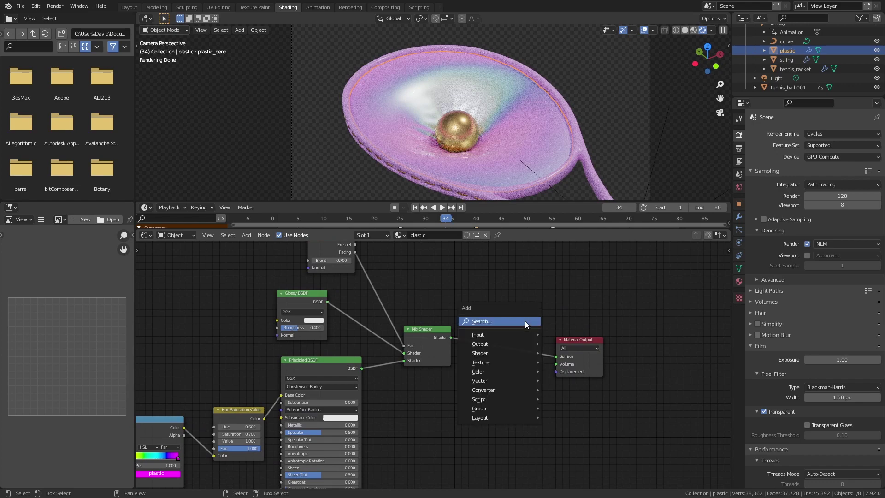
{"action": "left_click", "coordinate": [525, 321]}
{"action": "type", "text": "mix"}
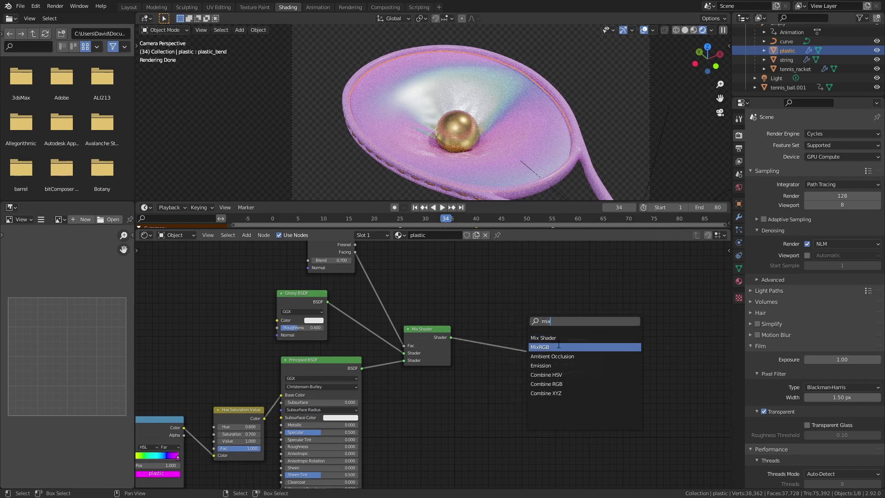
{"action": "left_click", "coordinate": [552, 347]}
{"action": "left_click", "coordinate": [554, 327]}
Add a Transparent BSDF below the first Mix Shader and link it to the second Mix Shader's lower Shader input.
{"action": "key", "text": "shift+a"}
{"action": "left_click", "coordinate": [553, 323]}
{"action": "type", "text": "tra"}
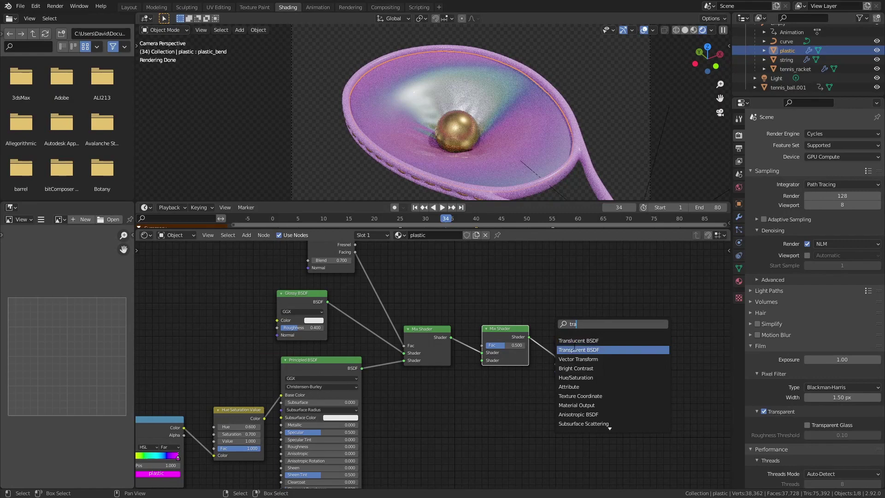
{"action": "left_click", "coordinate": [574, 350]}
{"action": "left_click", "coordinate": [439, 405]}
{"action": "left_click_drag", "start_coordinate": [466, 396], "coordinate": [482, 361]}
{"action": "left_click_drag", "start_coordinate": [448, 388], "coordinate": [438, 389]}
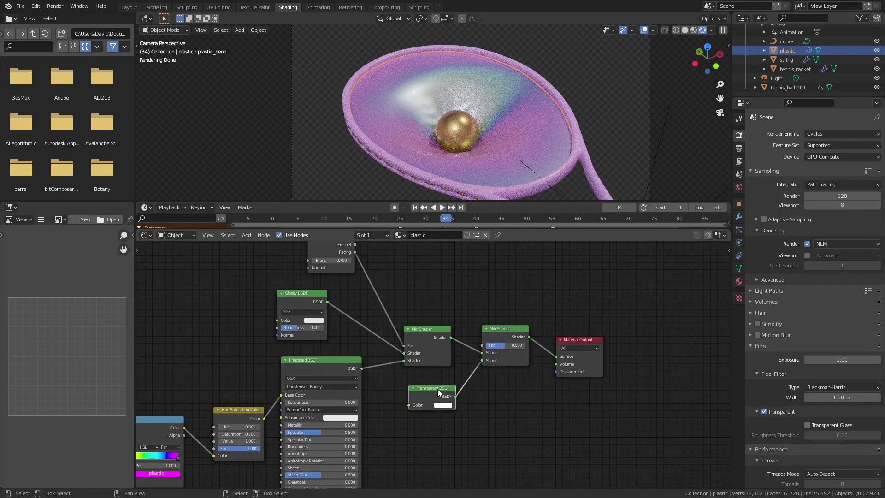
Set the Fac of the Mix Shader that feeds the Material Output to 0.6.
{"action": "mouse_move", "coordinate": [512, 344]}
{"action": "left_mouse_down"}
{"action": "mouse_move", "coordinate": [523, 345]}
{"action": "mouse_move", "coordinate": [511, 345]}
{"action": "left_mouse_up"}
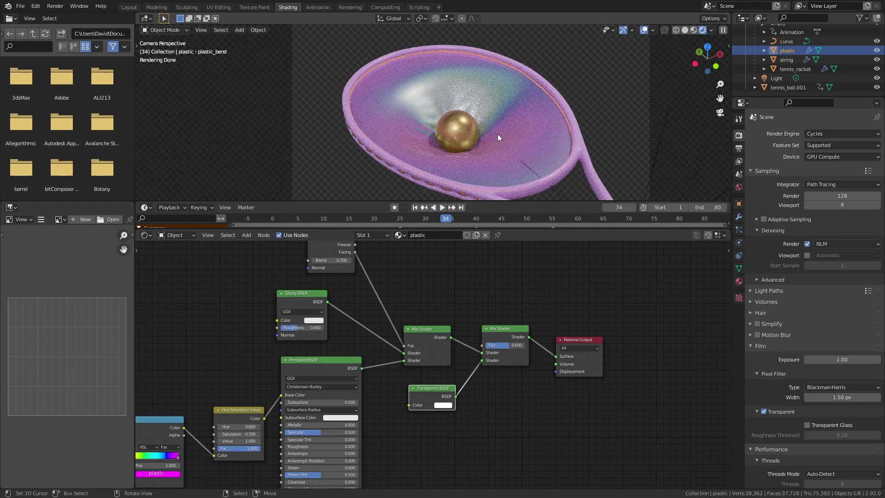
{"action": "key", "text": "Home"}
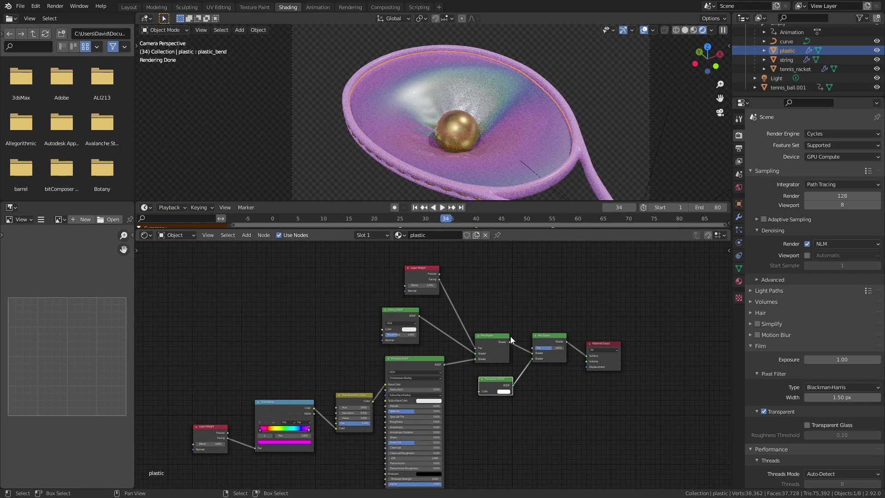
{"action": "scroll", "coordinate": [511, 339], "scroll_direction": "up", "scroll_amount": 2}
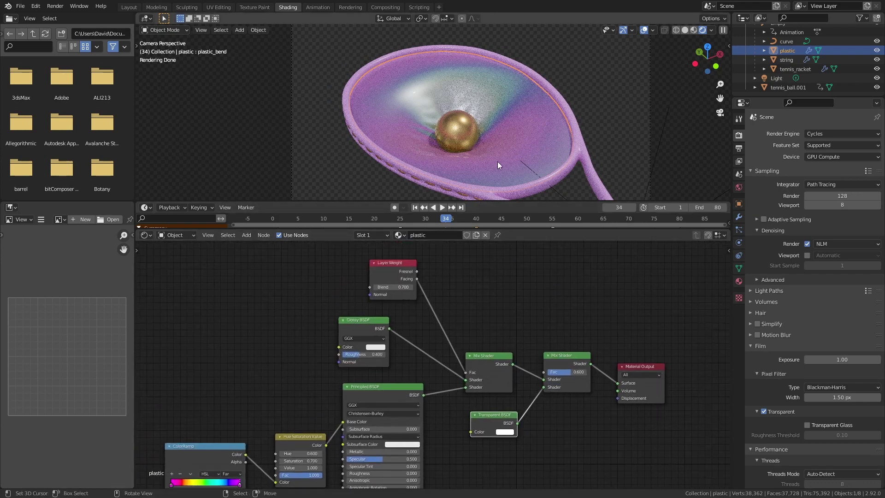
{"action": "middle_click_drag", "start_coordinate": [497, 162], "coordinate": [414, 139]}
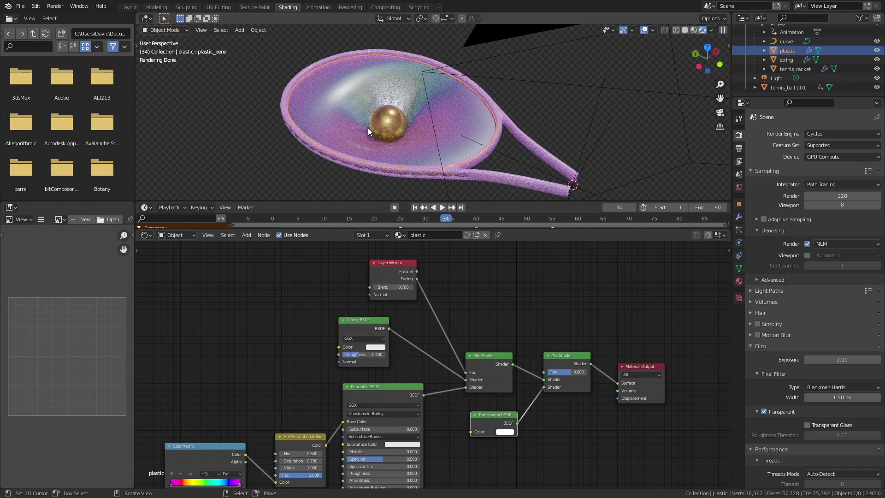
Check the racket material through the camera, then switch the viewport to solid shading and add a plane at the racket's handle.
{"action": "key", "text": "KP_0"}
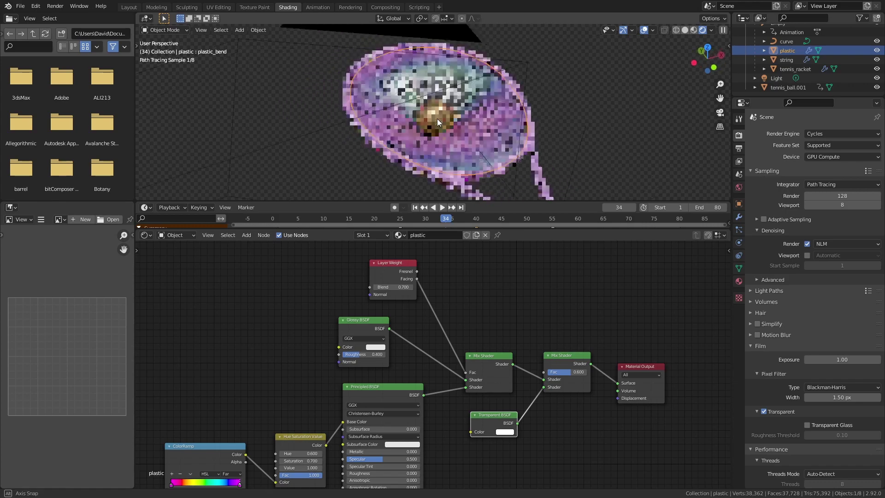
{"action": "key", "text": "KP_0"}
{"action": "key", "text": "KP_0"}
{"action": "scroll", "coordinate": [465, 113], "scroll_direction": "down", "scroll_amount": 4}
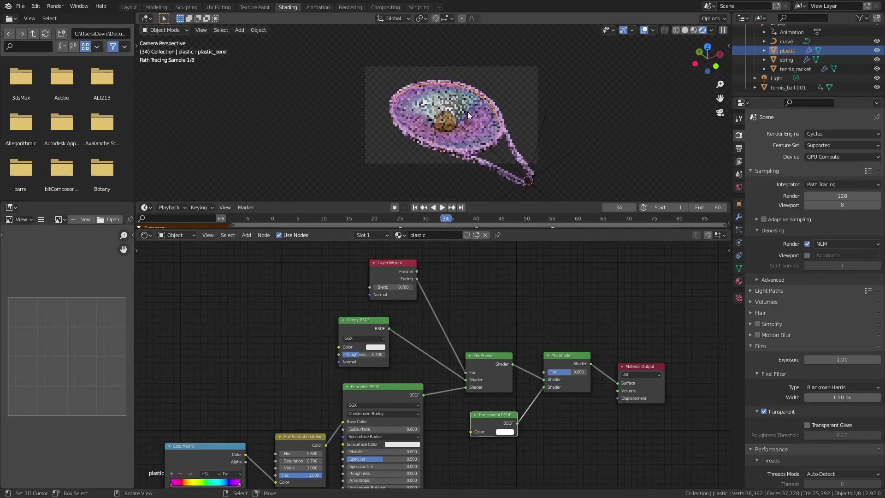
{"action": "middle_click_drag", "start_coordinate": [464, 115], "coordinate": [530, 140]}
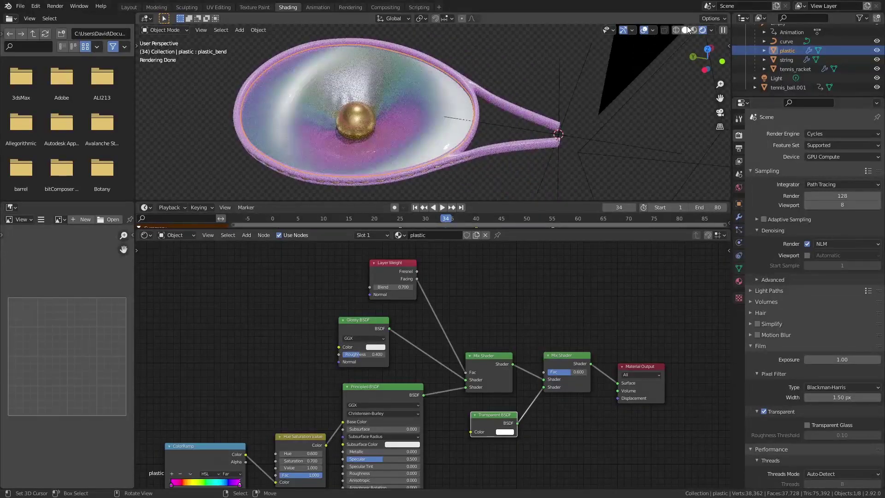
{"action": "left_click", "coordinate": [686, 28]}
{"action": "scroll", "coordinate": [405, 121], "scroll_direction": "down", "scroll_amount": 4}
{"action": "middle_click_drag", "start_coordinate": [405, 121], "coordinate": [510, 151], "text": "shift"}
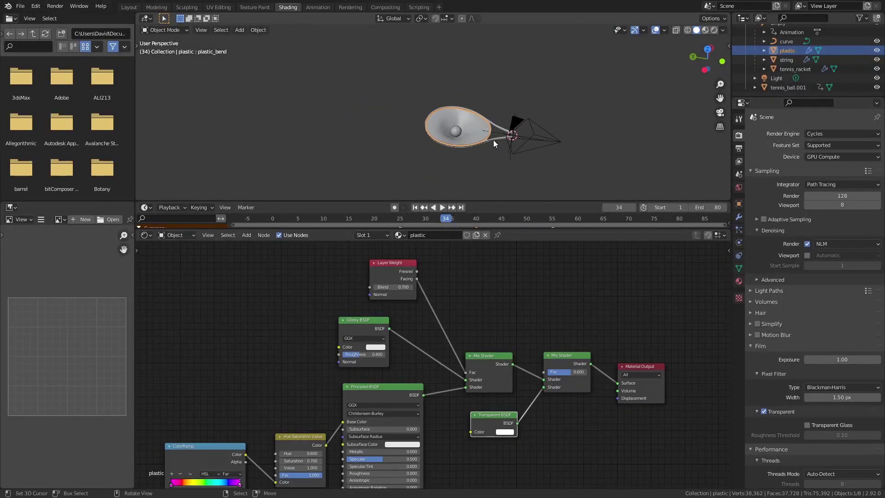
{"action": "key", "text": "shift+a"}
{"action": "mouse_move", "coordinate": [495, 140]}
{"action": "left_click", "coordinate": [530, 139]}
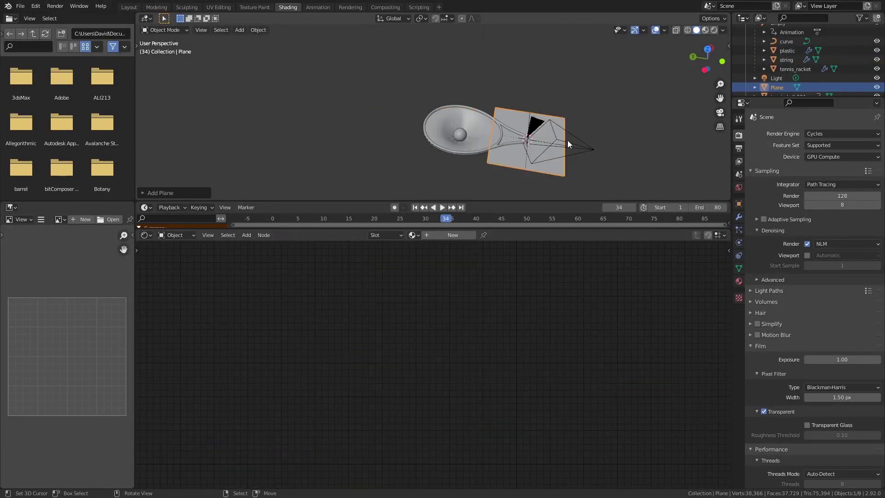
Scale the plane up well beyond the racket and move it beneath the racket as a ground surface.
{"action": "key", "text": "s"}
{"action": "left_click", "coordinate": [662, 127]}
{"action": "key", "text": "g"}
{"action": "left_click", "coordinate": [601, 125]}
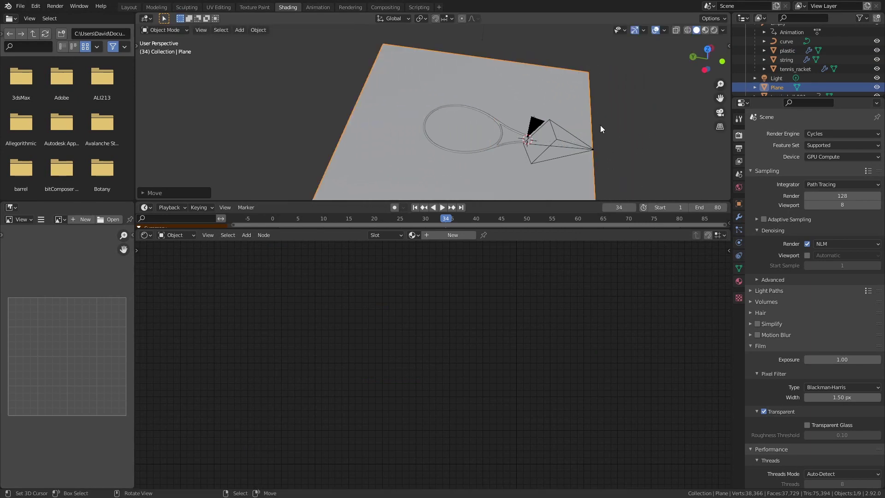
Enlarge the ground plane further and shift it so that it fills the whole camera frame.
{"action": "key", "text": "KP_0"}
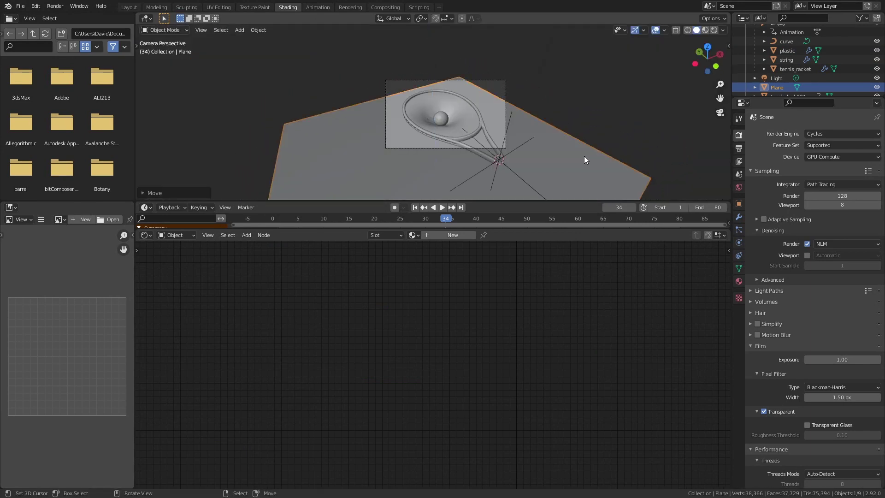
{"action": "middle_click_drag", "start_coordinate": [585, 156], "coordinate": [602, 174]}
{"action": "key", "text": "KP_7"}
{"action": "scroll", "coordinate": [560, 93], "scroll_direction": "down", "scroll_amount": 7}
{"action": "key", "text": "s"}
{"action": "left_click", "coordinate": [622, 118]}
{"action": "middle_click_drag", "start_coordinate": [623, 118], "coordinate": [612, 109]}
{"action": "key", "text": "KP_0"}
{"action": "scroll", "coordinate": [545, 107], "scroll_direction": "up", "scroll_amount": 1}
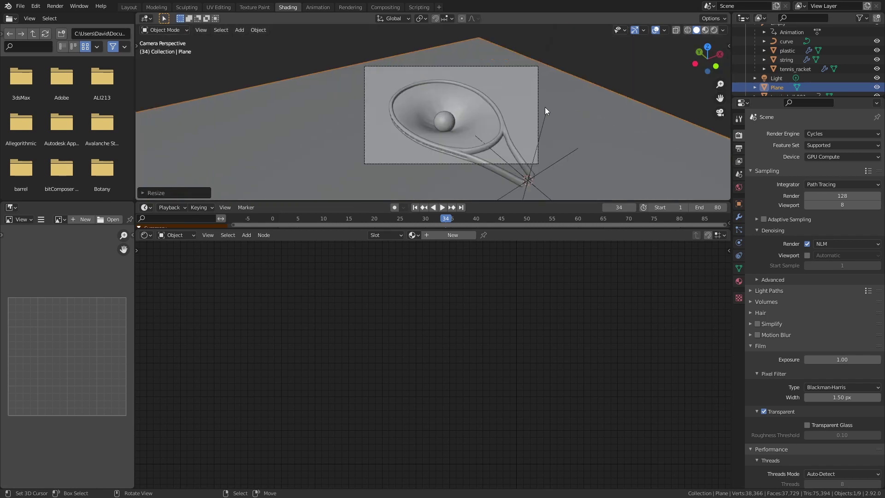
{"action": "key", "text": "g"}
{"action": "left_click", "coordinate": [564, 75]}
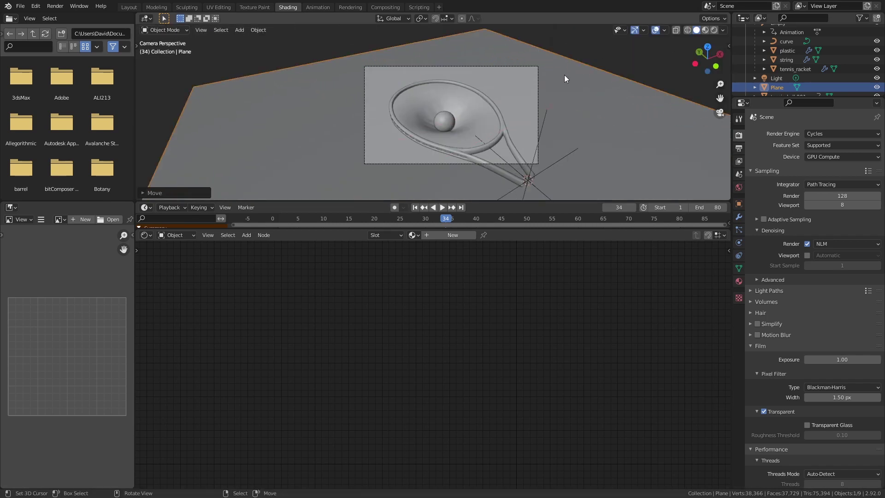
Add a loop cut across the middle of the plane and bevel it into a narrow strip.
{"action": "middle_click_drag", "start_coordinate": [564, 74], "coordinate": [530, 92]}
{"action": "scroll", "coordinate": [530, 92], "scroll_direction": "down", "scroll_amount": 5}
{"action": "key", "text": "Tab"}
{"action": "key", "text": "ctrl+r"}
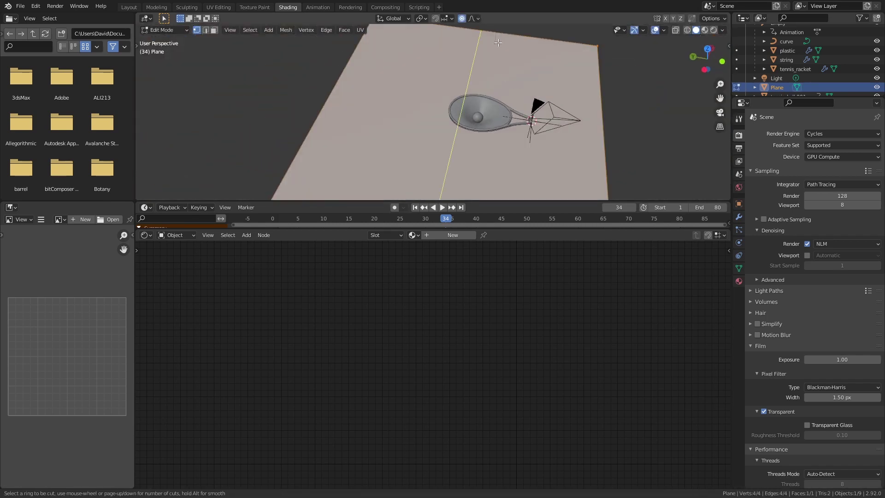
{"action": "left_click", "coordinate": [498, 43]}
{"action": "right_click", "coordinate": [498, 43]}
{"action": "middle_click_drag", "start_coordinate": [498, 42], "coordinate": [497, 128]}
{"action": "right_click", "coordinate": [498, 128]}
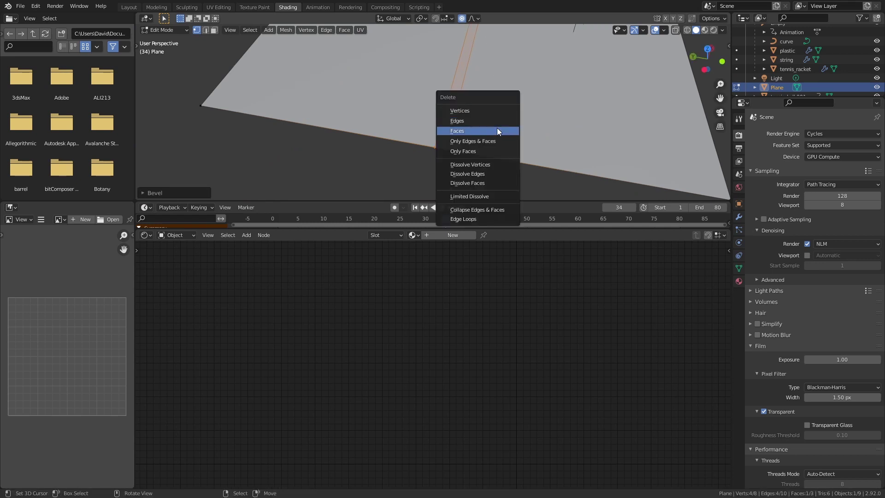
{"action": "left_click", "coordinate": [497, 128]}
Separate the narrow strip into its own object and lower it about 0.064 m along Z.
{"action": "right_click", "coordinate": [567, 100]}
{"action": "key", "text": "p"}
{"action": "left_click", "coordinate": [567, 100]}
{"action": "key", "text": "Tab"}
{"action": "left_click", "coordinate": [452, 113]}
{"action": "scroll", "coordinate": [452, 112], "scroll_direction": "up", "scroll_amount": 4}
{"action": "key", "text": "g"}
{"action": "key", "text": "z"}
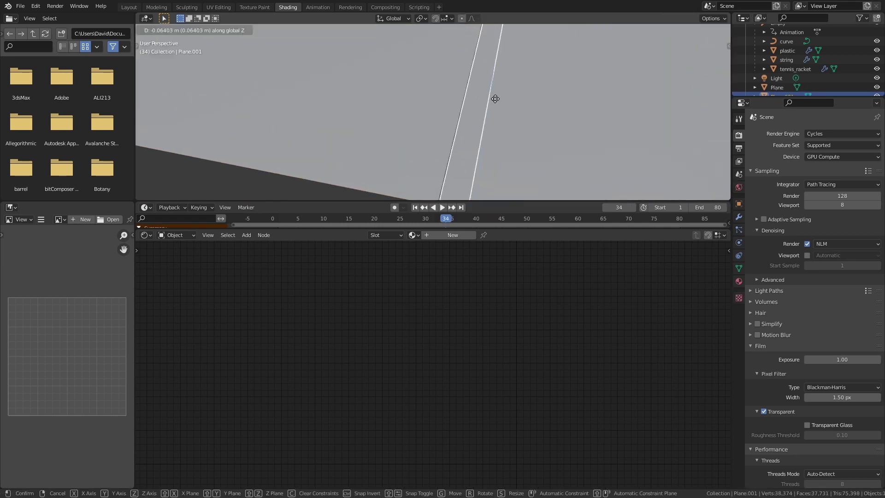
{"action": "left_click", "coordinate": [496, 97]}
Enlarge the 3D viewport and extrude the plane's two edges along the gap downward on Z to form groove walls.
{"action": "left_click_drag", "start_coordinate": [517, 228], "coordinate": [518, 418]}
{"action": "left_click_drag", "start_coordinate": [529, 201], "coordinate": [529, 355]}
{"action": "scroll", "coordinate": [530, 184], "scroll_direction": "down", "scroll_amount": 4}
{"action": "left_click", "coordinate": [530, 184]}
{"action": "key", "text": "Tab"}
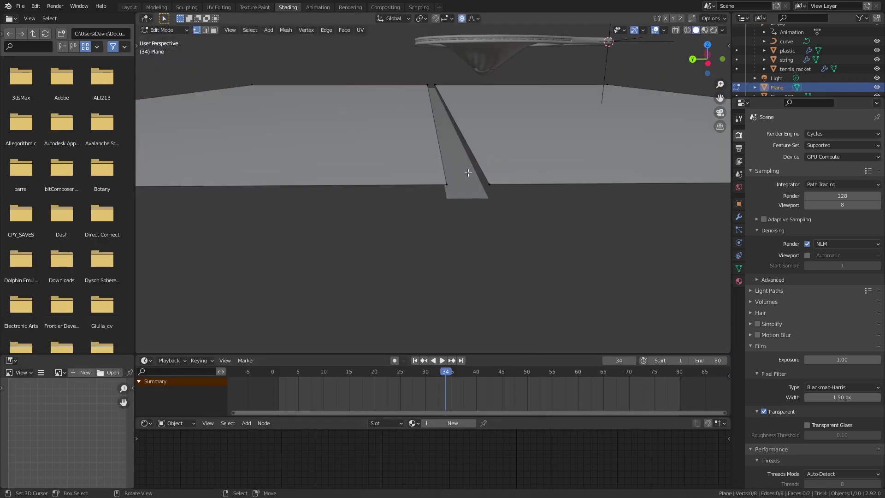
{"action": "left_click", "coordinate": [205, 32]}
{"action": "right_click", "coordinate": [438, 137]}
{"action": "right_click", "coordinate": [463, 135], "text": "shift"}
{"action": "key", "text": "e"}
{"action": "key", "text": "z"}
{"action": "left_click", "coordinate": [464, 139]}
{"action": "right_click", "coordinate": [464, 139]}
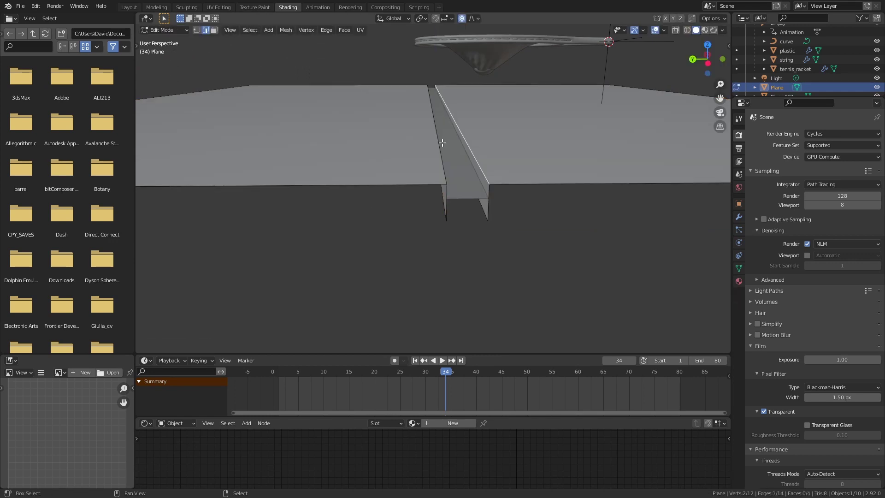
Bevel the two upper edges of the groove with extra segments to round them.
{"action": "right_click", "coordinate": [439, 142], "text": "shift"}
{"action": "key", "text": "ctrl+b"}
{"action": "scroll", "coordinate": [508, 127], "scroll_direction": "up", "scroll_amount": 3}
{"action": "left_click", "coordinate": [508, 126]}
{"action": "key", "text": "Tab"}
{"action": "right_click", "coordinate": [508, 126]}
{"action": "left_click", "coordinate": [508, 127]}
Raise the separated strip along Z until it sits just below the plane's surface inside the groove.
{"action": "left_click", "coordinate": [466, 183]}
{"action": "key", "text": "g"}
{"action": "key", "text": "z"}
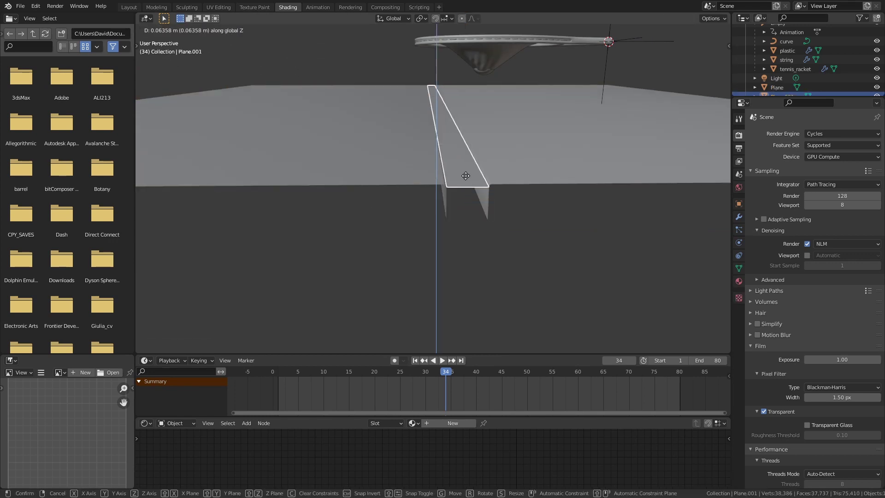
{"action": "left_click", "coordinate": [467, 181]}
Rotate the plane together with its strip so the groove crosses the camera frame more diagonally.
{"action": "left_click", "coordinate": [547, 137]}
{"action": "key", "text": "KP_0"}
{"action": "right_click", "coordinate": [661, 112], "text": "shift"}
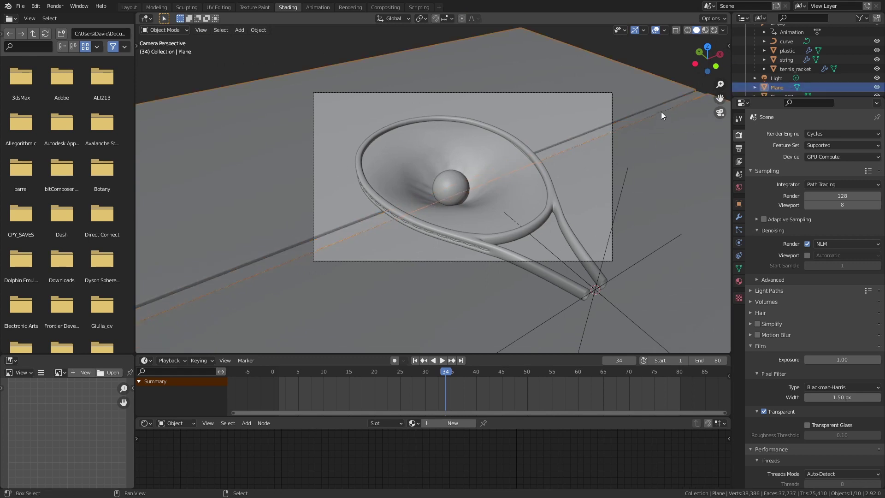
{"action": "key", "text": "r"}
{"action": "left_click", "coordinate": [662, 167]}
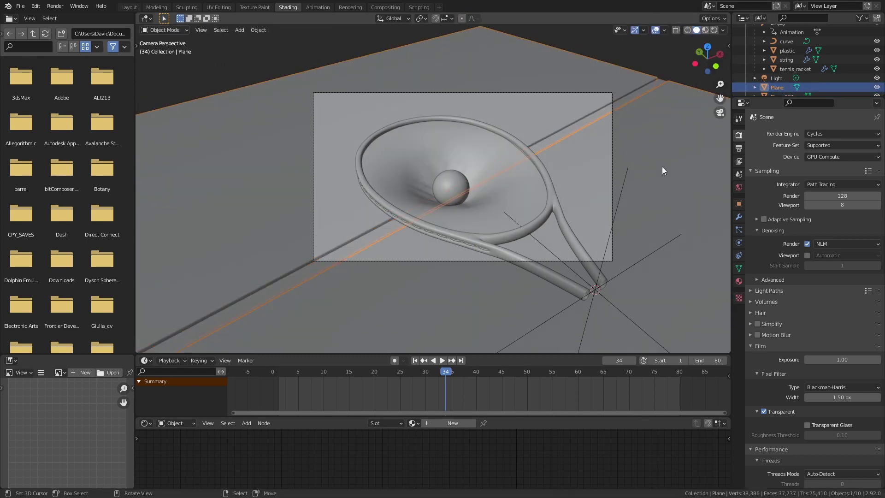
Assign the existing string material to the strip inside the groove.
{"action": "right_click", "coordinate": [530, 147]}
{"action": "left_click_drag", "start_coordinate": [422, 352], "coordinate": [421, 271]}
{"action": "left_click", "coordinate": [413, 423]}
{"action": "left_click", "coordinate": [509, 410]}
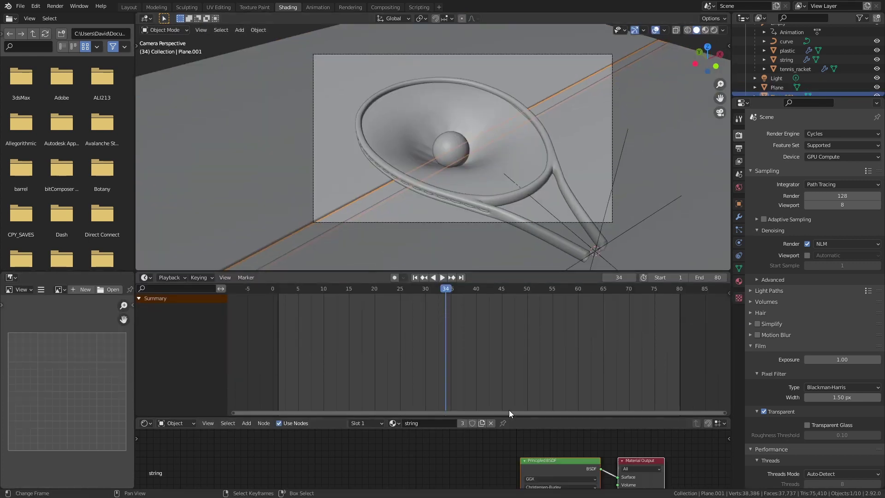
Create a new material on the ground plane and set its Base Color to light blue.
{"action": "left_click_drag", "start_coordinate": [509, 417], "coordinate": [509, 335]}
{"action": "left_click", "coordinate": [674, 186]}
{"action": "key", "text": "Home"}
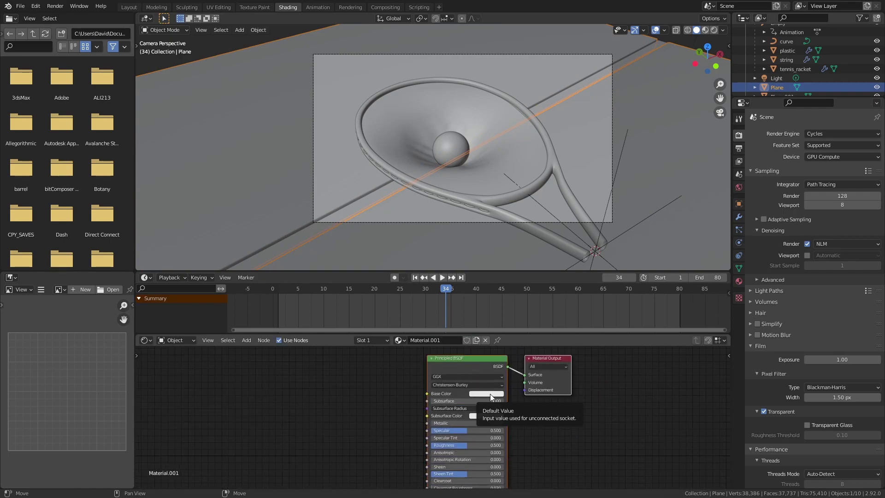
{"action": "key", "text": "z"}
{"action": "left_click", "coordinate": [487, 393]}
{"action": "left_click", "coordinate": [499, 314]}
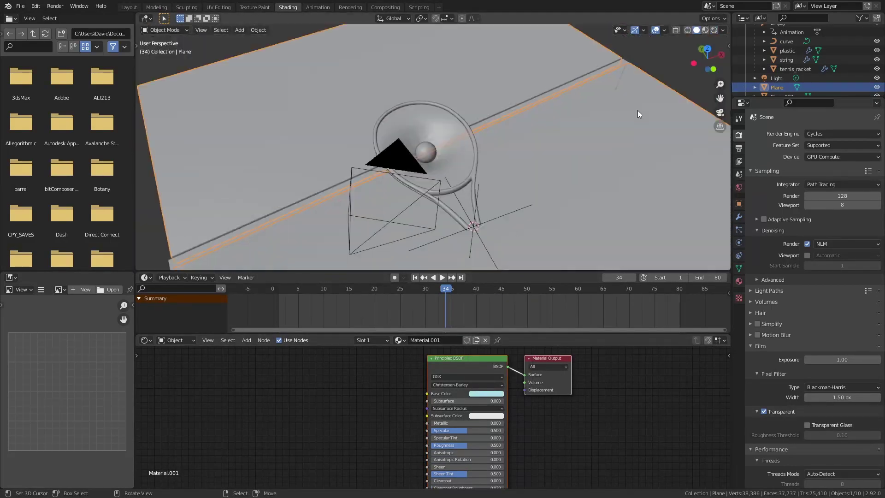
Separate one half of the ground plane into its own object.
{"action": "key", "text": "Tab"}
{"action": "key", "text": "ctrl+KP_Add"}
{"action": "key", "text": "p"}
{"action": "left_click", "coordinate": [537, 160]}
{"action": "key", "text": "Tab"}
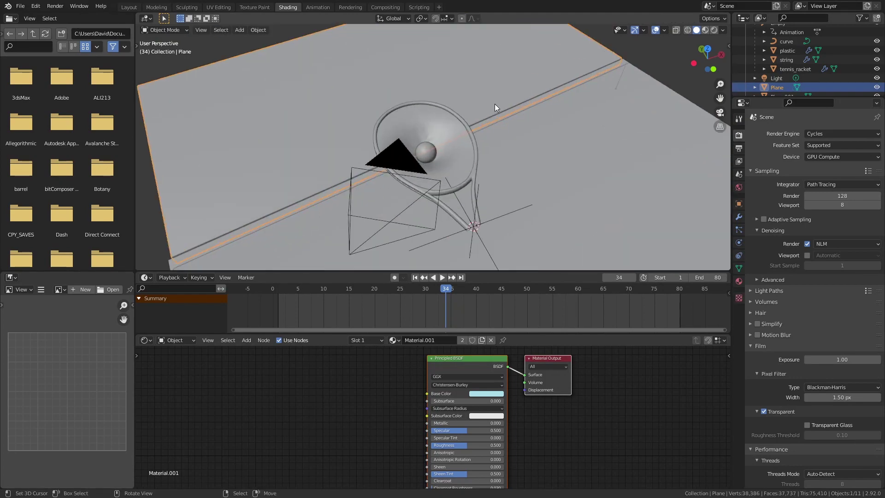
Give the plane's far half its own copy of the material with a pink Base Color and preview it rendered through the camera.
{"action": "left_click", "coordinate": [476, 340]}
{"action": "left_click", "coordinate": [486, 394]}
{"action": "left_click", "coordinate": [501, 326]}
{"action": "key", "text": "KP_0"}
{"action": "key", "text": "z"}
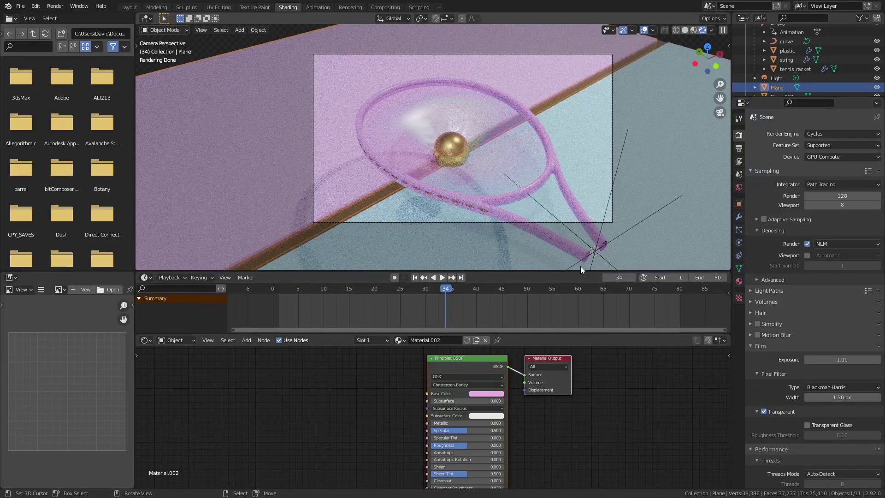
Return the viewport to solid shading and open the scene's output settings.
{"action": "key", "text": "z"}
{"action": "left_click", "coordinate": [739, 150]}
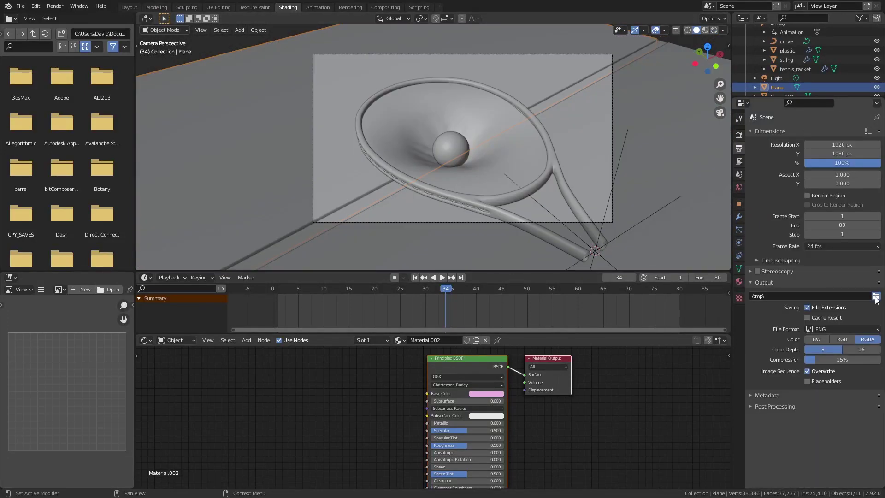